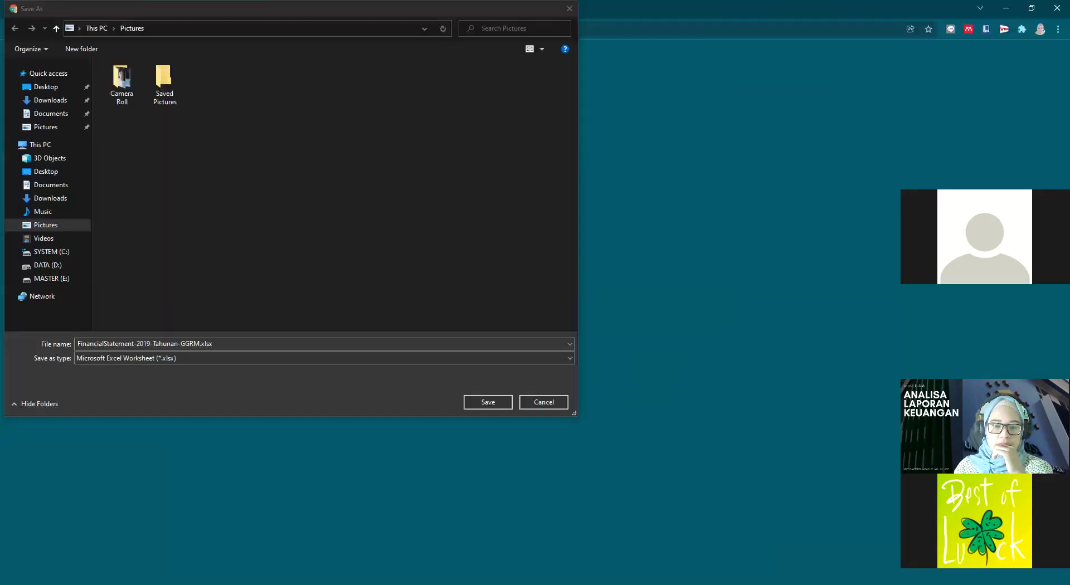
Cancel the pending save of the GGRM 2019 workbook and choose Tahunan as the report period.
click(550, 404)
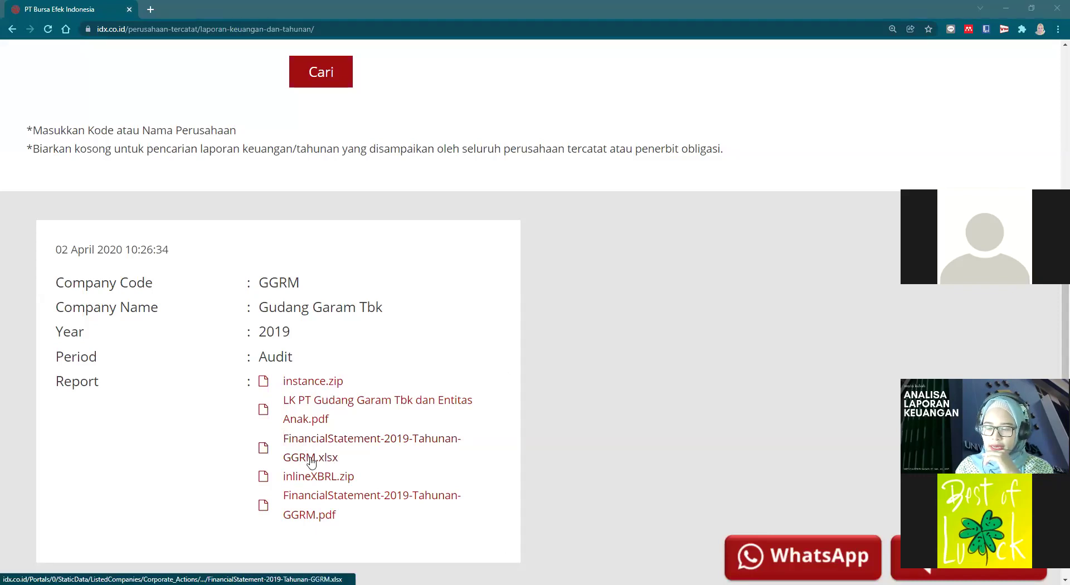
scroll(358, 353, up, 8)
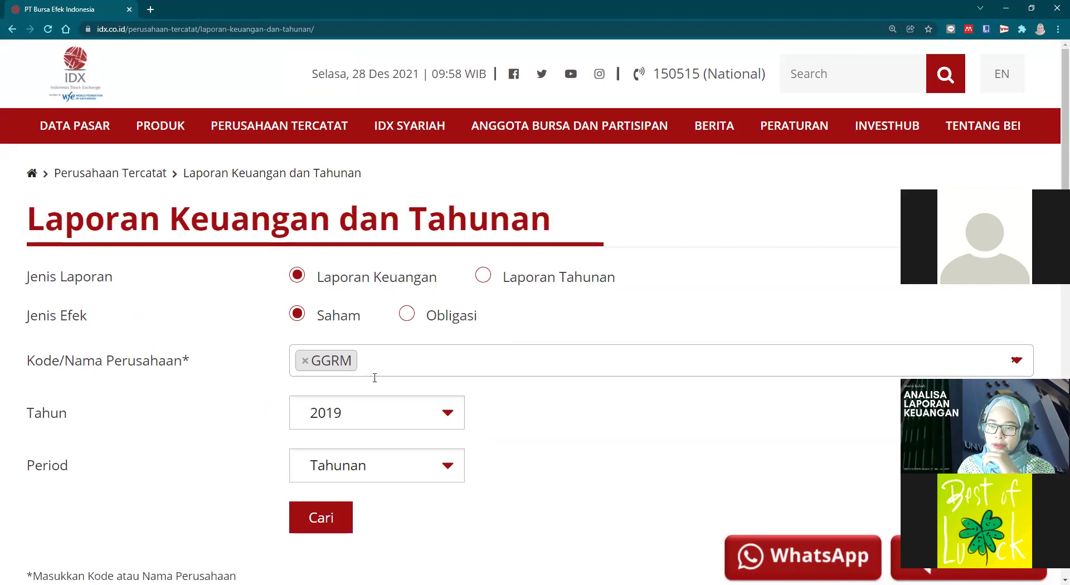
scroll(392, 477, down, 3)
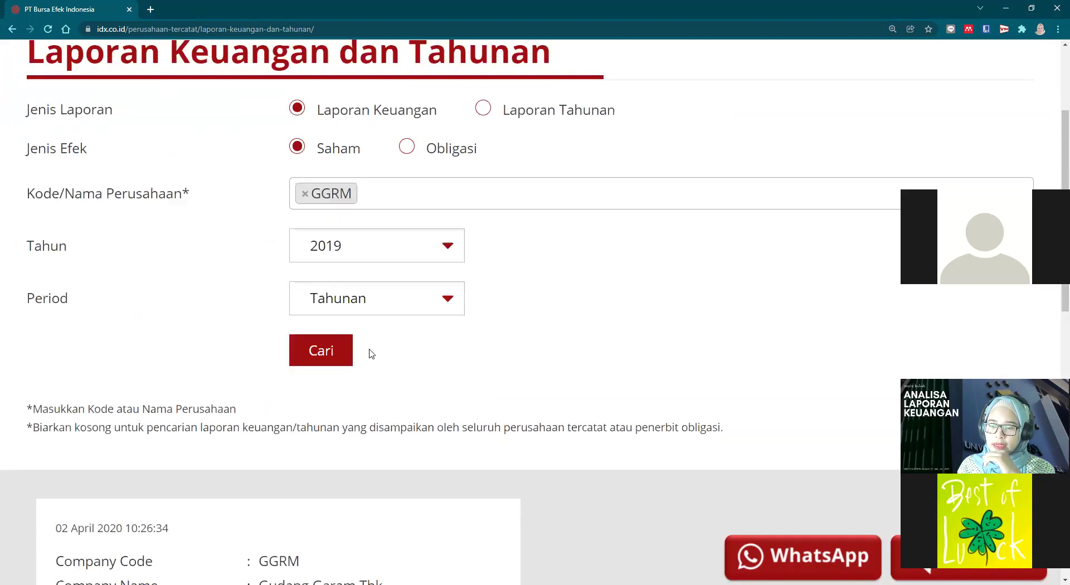
click(370, 307)
click(357, 390)
scroll(334, 387, up, 3)
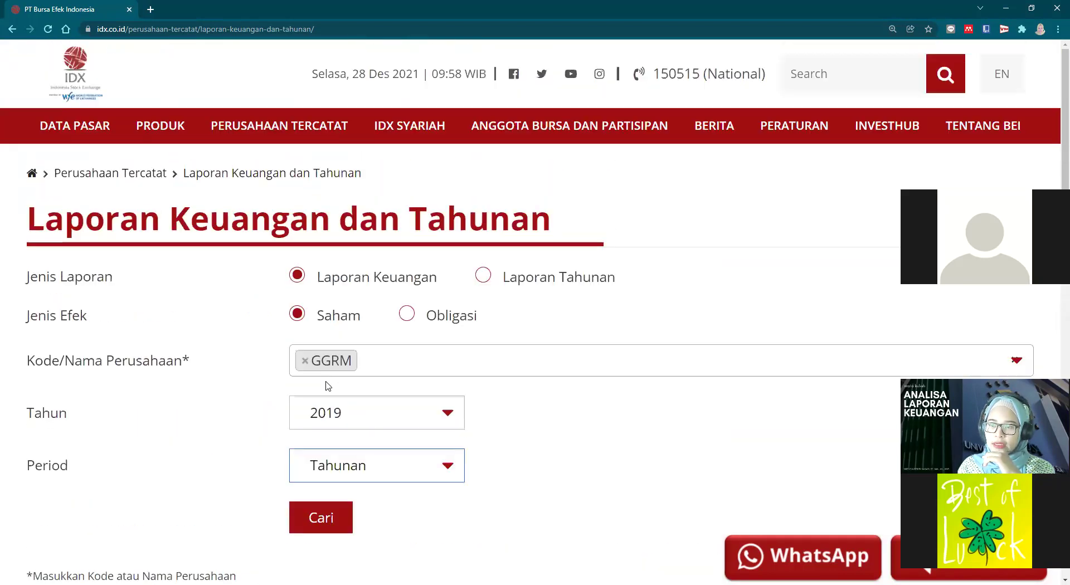
Add the companies AALI, HMSP and ADRO to the company selection alongside GGRM.
click(375, 356)
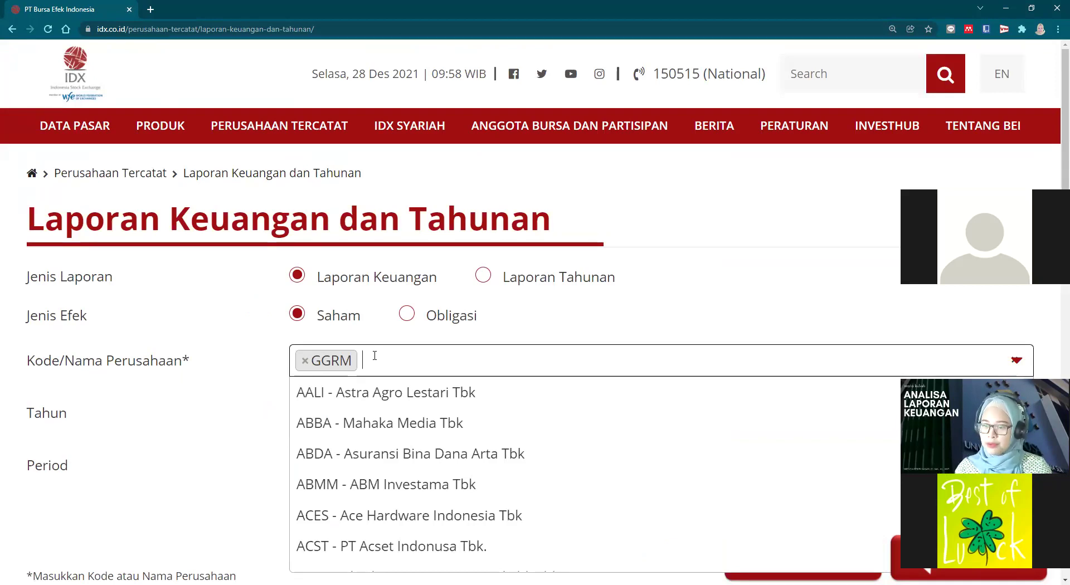
click(389, 364)
text(aali)
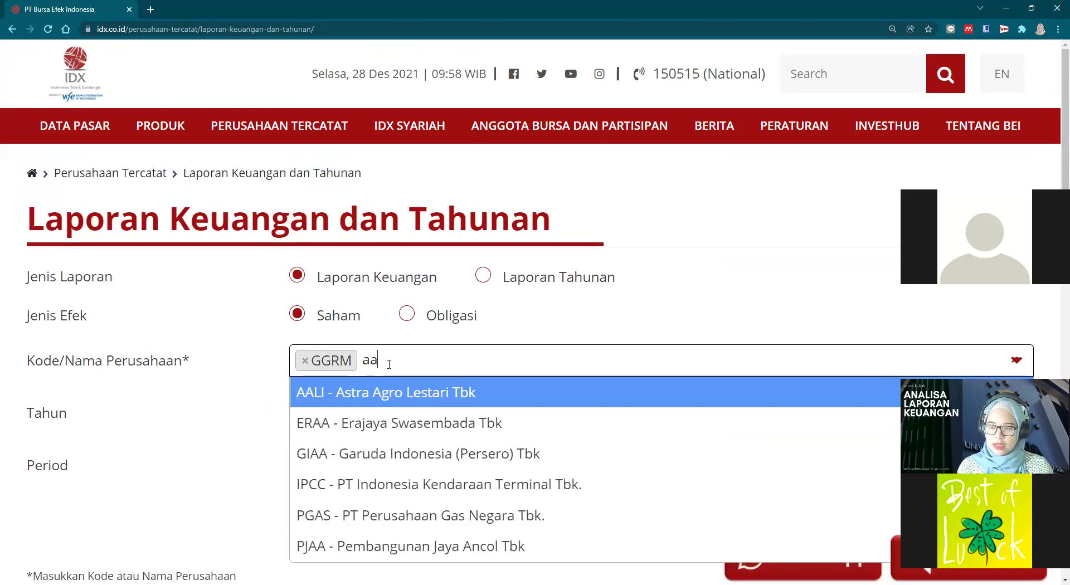
click(399, 389)
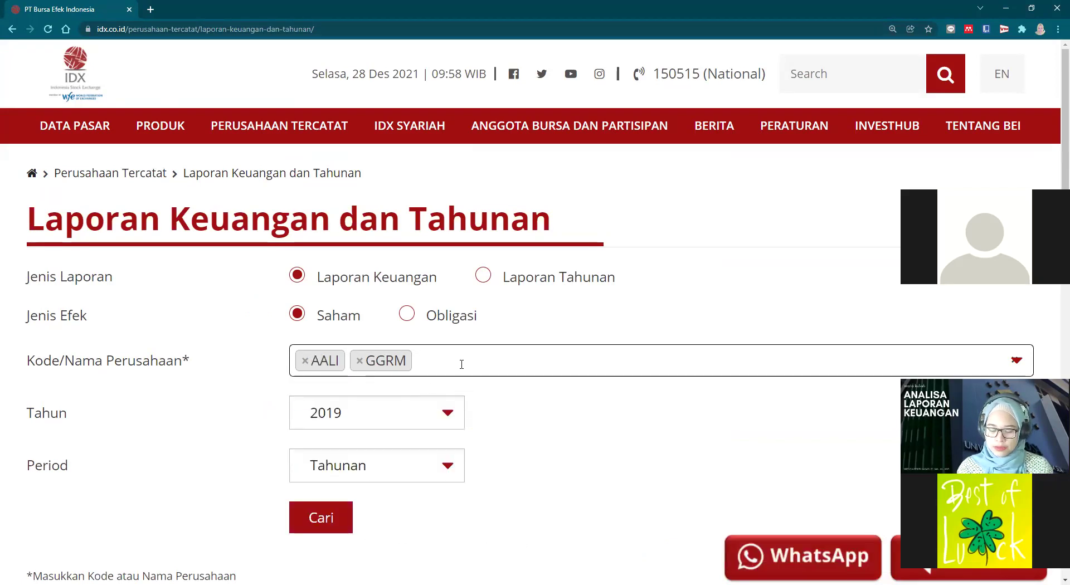
text(hmsp)
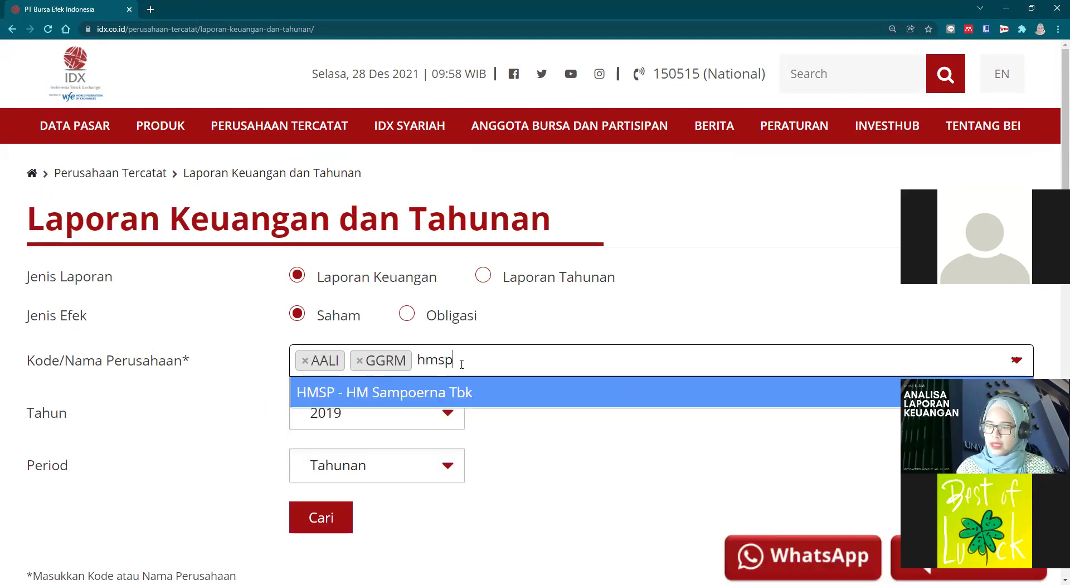
click(462, 400)
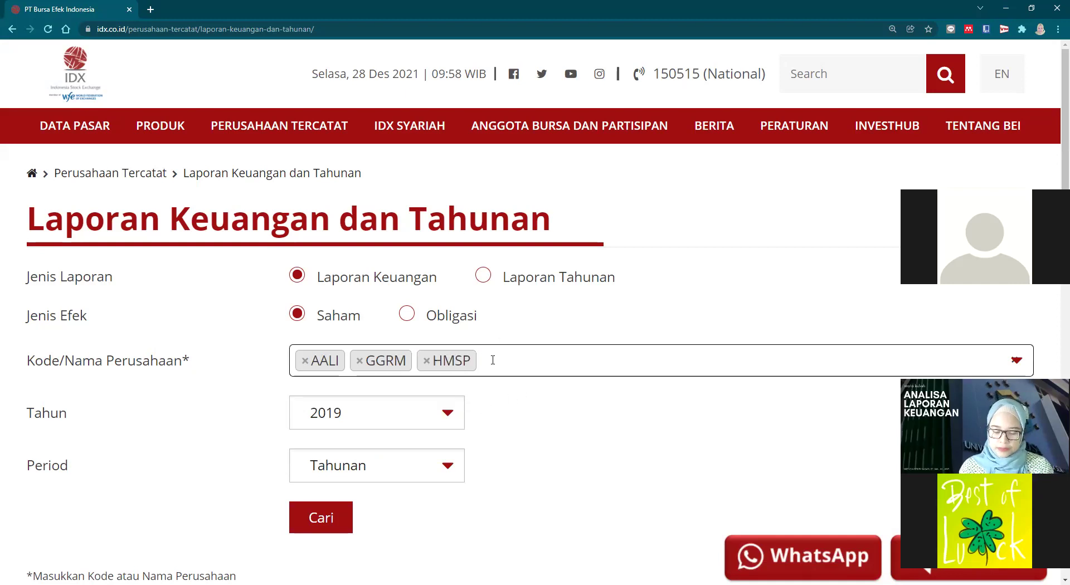
text(adro)
click(439, 399)
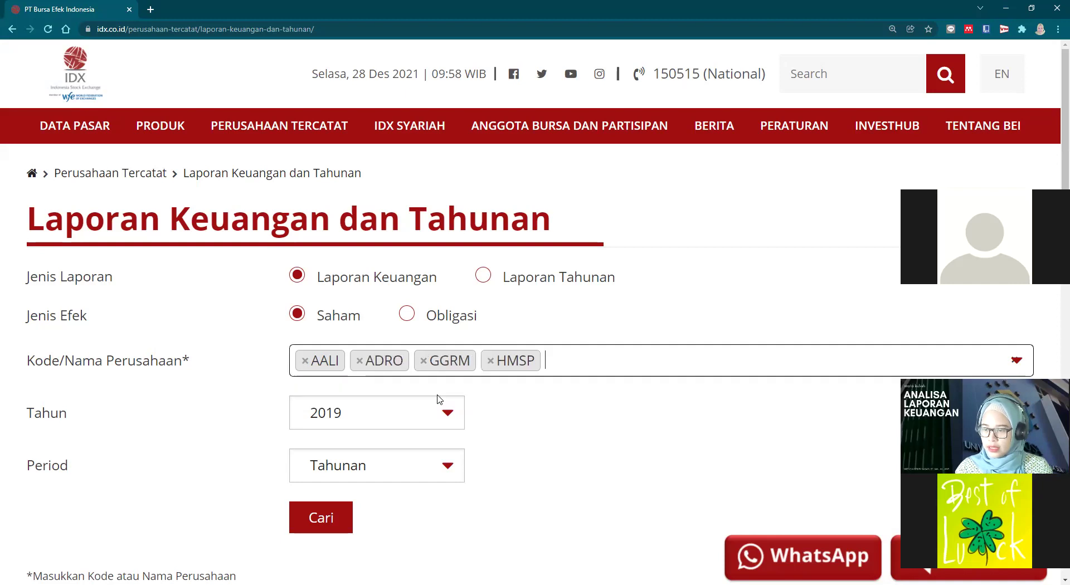
Add ADMF (Adira Dinamika Multi Finance) and AMAN to the company selection, and close the company list.
click(582, 372)
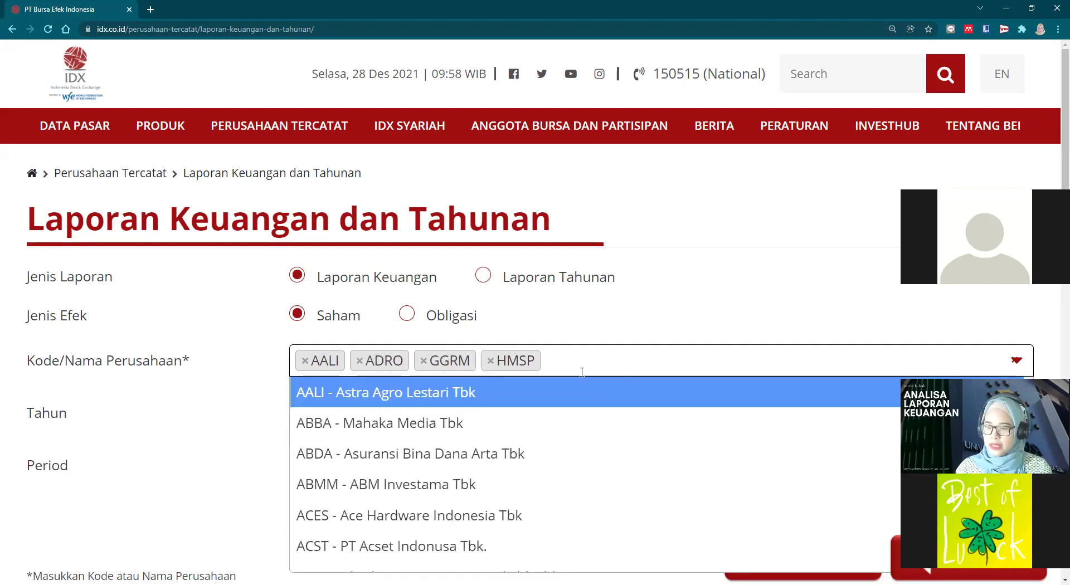
scroll(540, 420, down, 4)
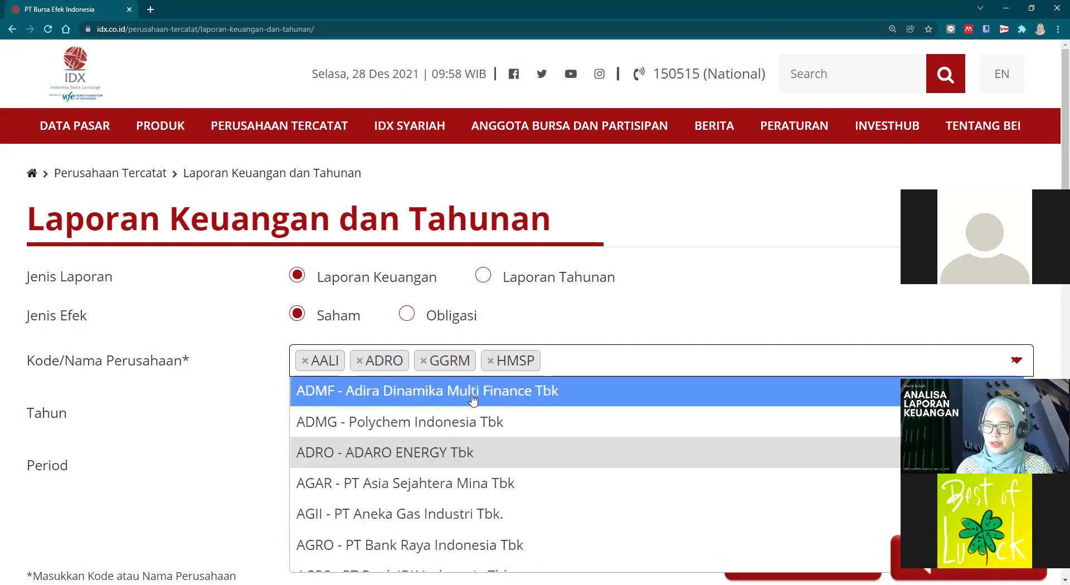
click(504, 403)
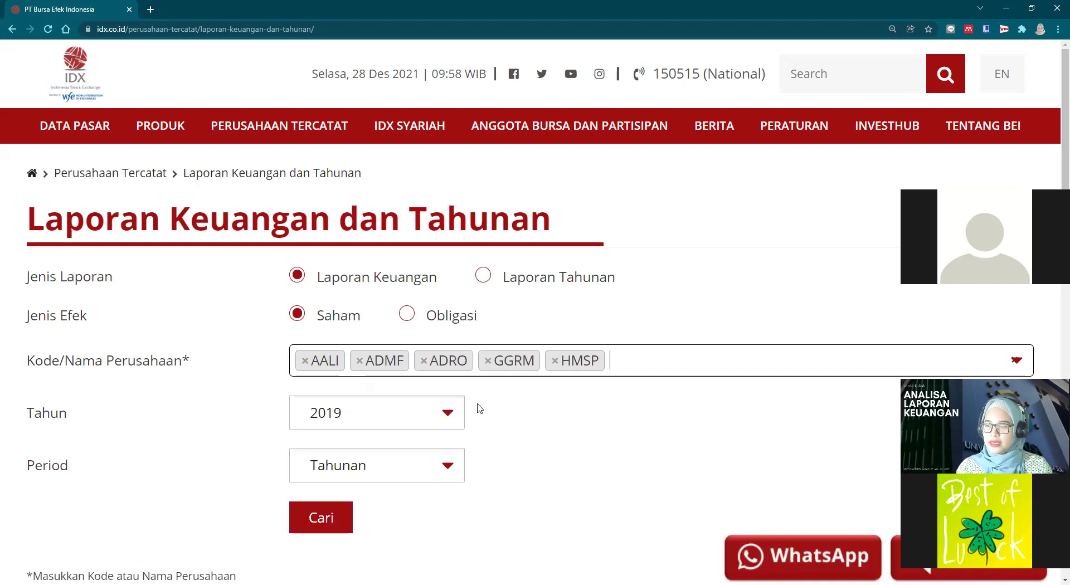
click(618, 361)
scroll(382, 448, down, 2)
scroll(382, 458, down, 10)
click(382, 471)
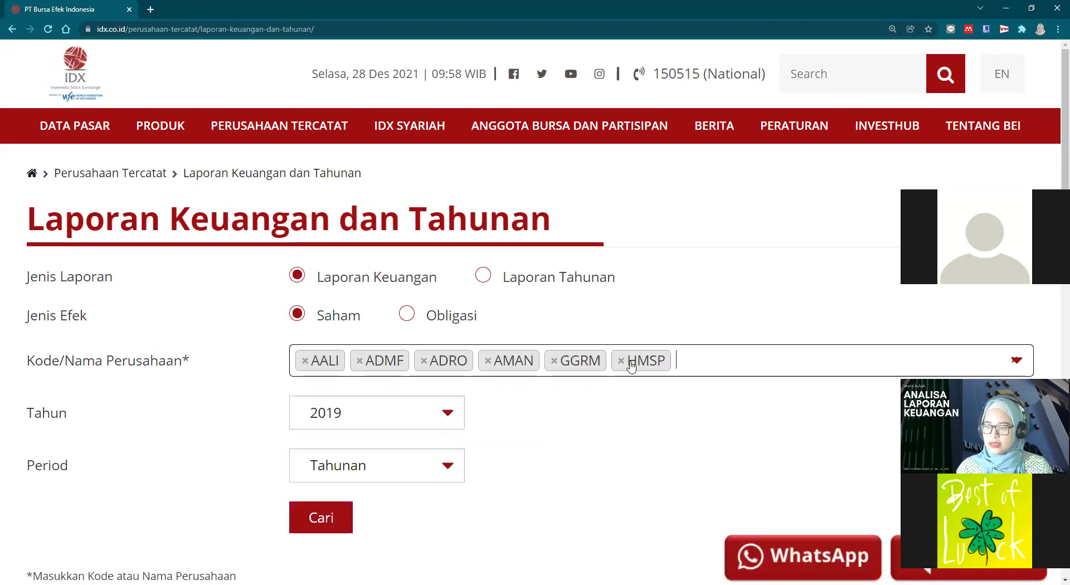
click(702, 365)
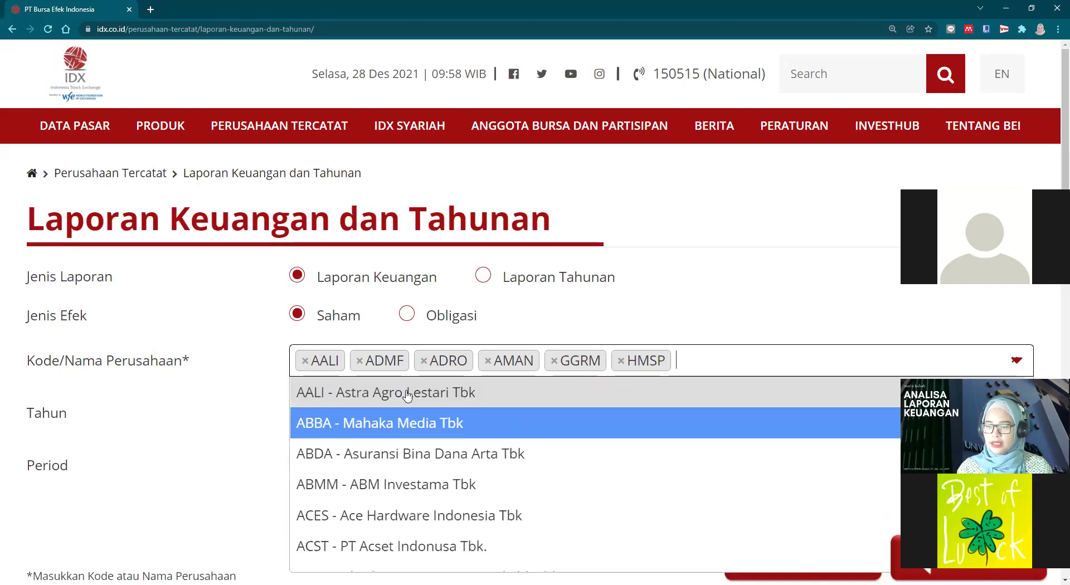
click(783, 309)
Search for the 2019 annual financial reports of all selected companies.
scroll(675, 425, down, 4)
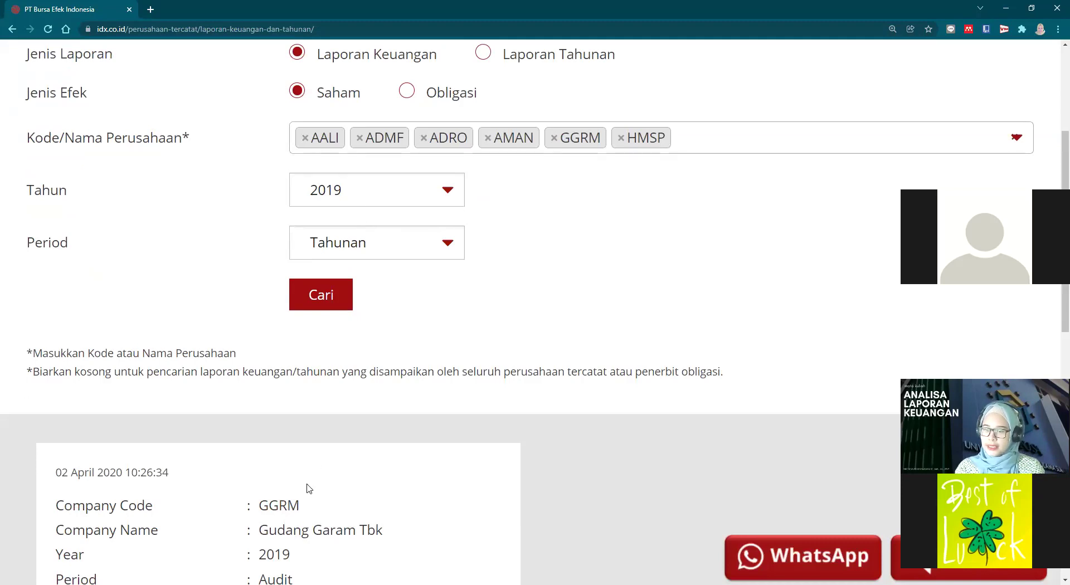
scroll(301, 422, down, 4)
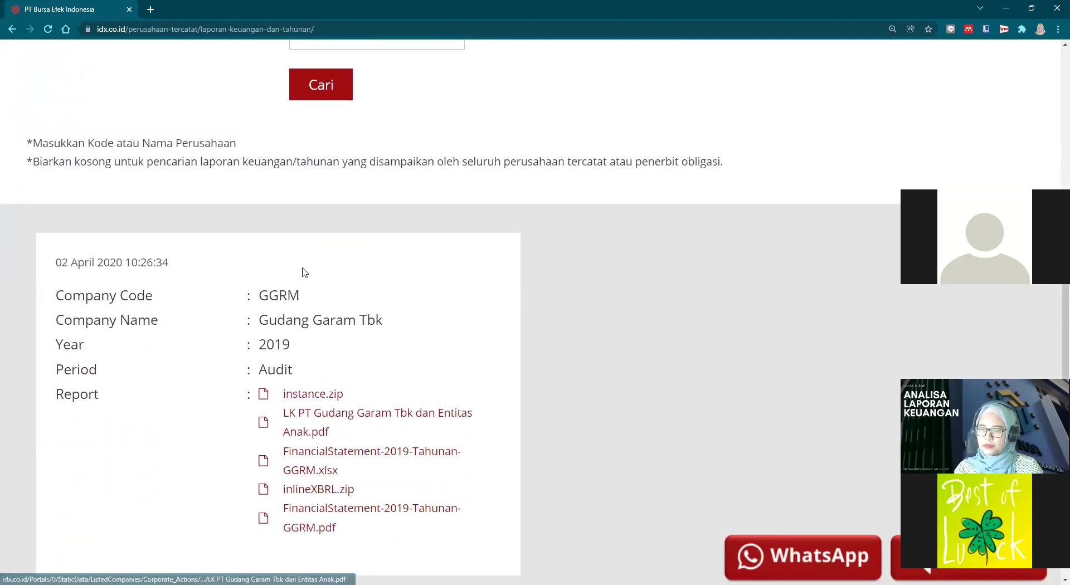
scroll(303, 272, up, 3)
click(315, 236)
scroll(422, 453, down, 5)
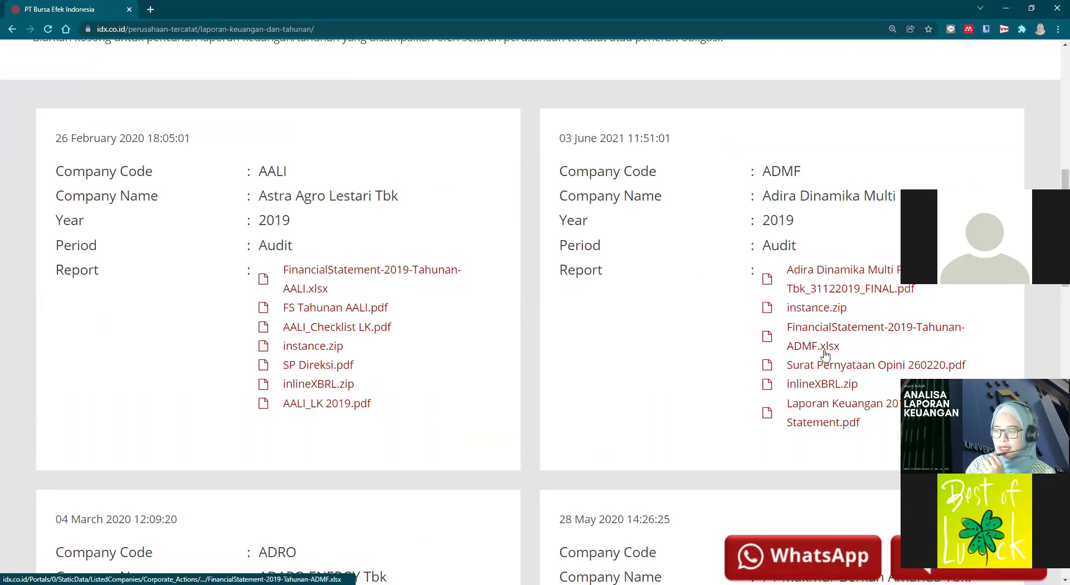
Download FinancialStatement-2019-Tahunan-GGRM.xlsx from the Gudang Garam Tbk result and save it in the Pictures folder.
scroll(613, 312, up, 10)
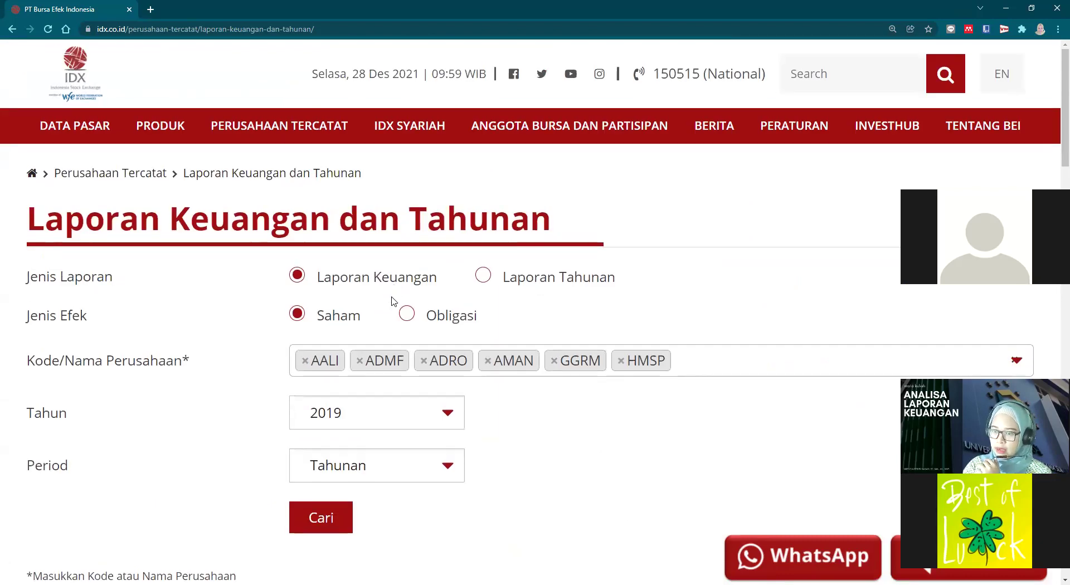
scroll(387, 368, down, 1)
scroll(375, 411, down, 9)
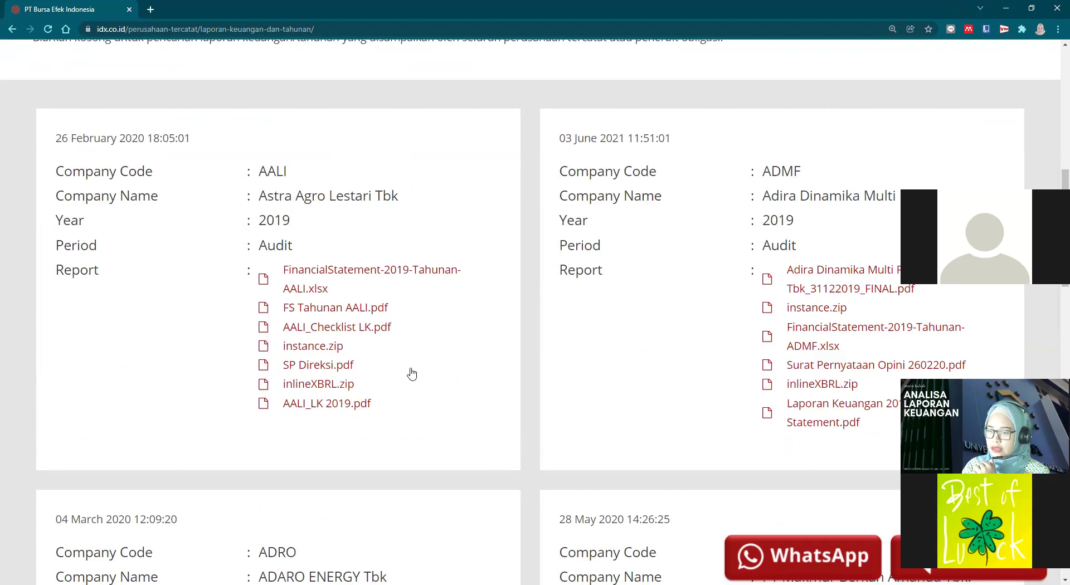
scroll(413, 376, down, 15)
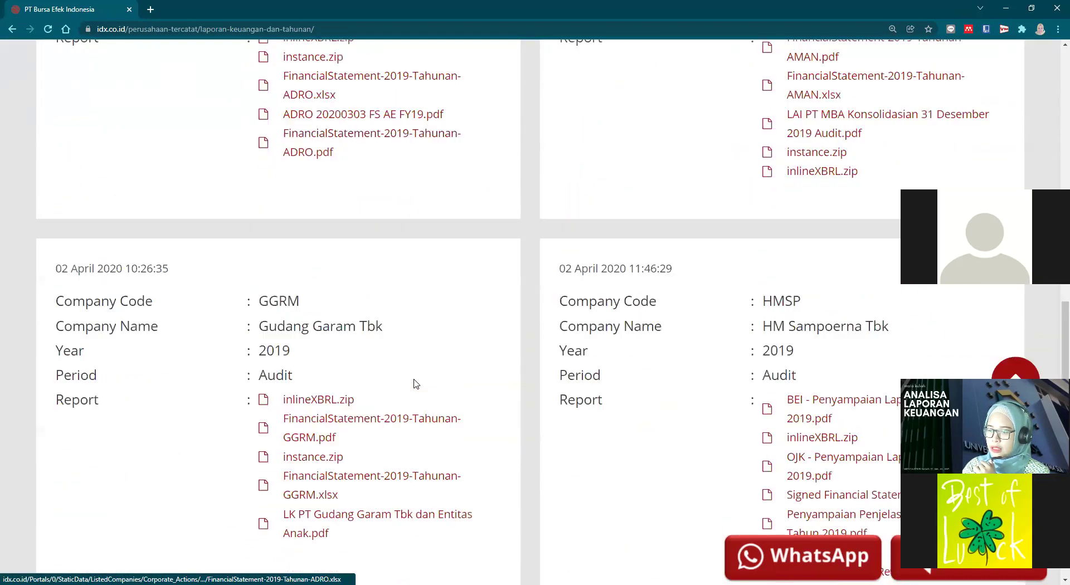
scroll(414, 383, down, 1)
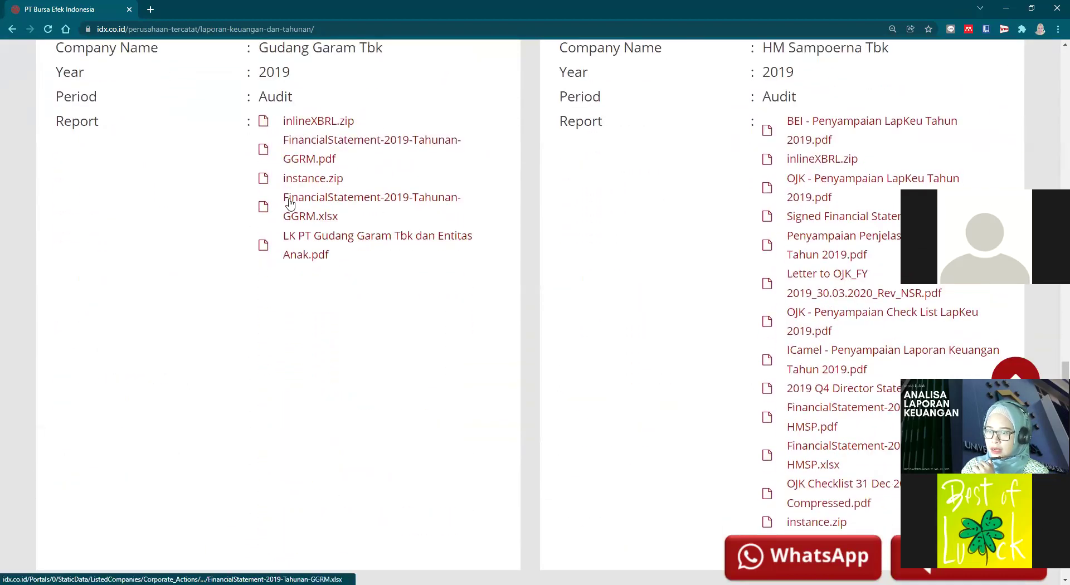
click(309, 215)
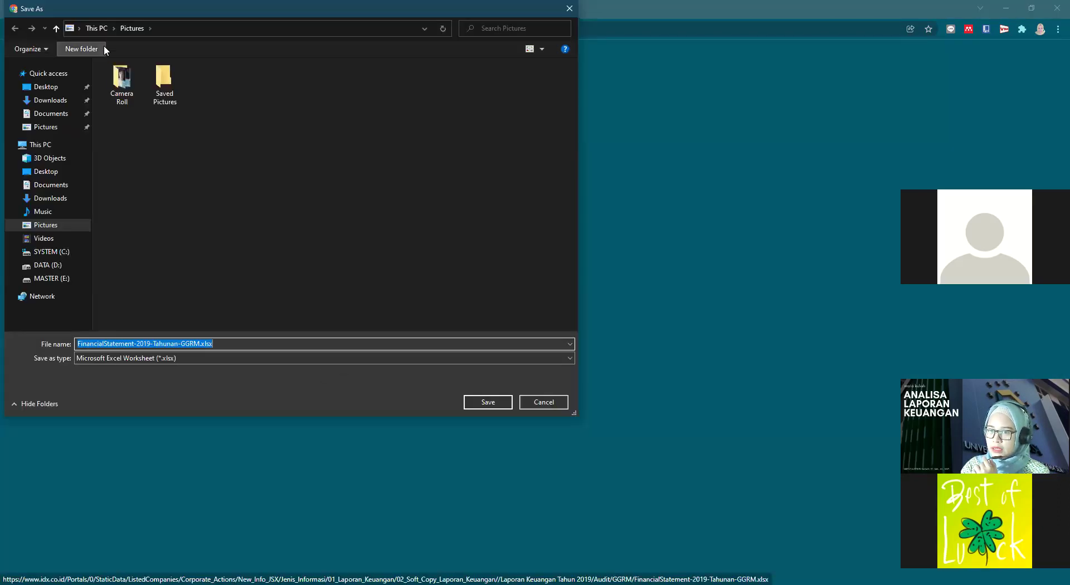
click(477, 405)
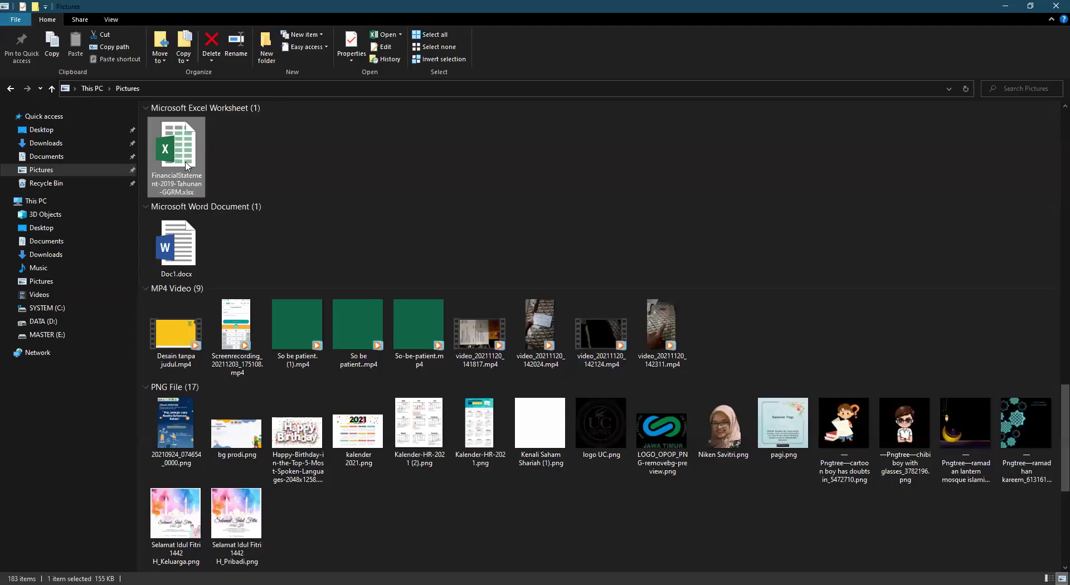
Open the downloaded FinancialStatement-2019-Tahunan-GGRM.xlsx in Excel and enlarge the General information sheet to 190%.
double_click(186, 163)
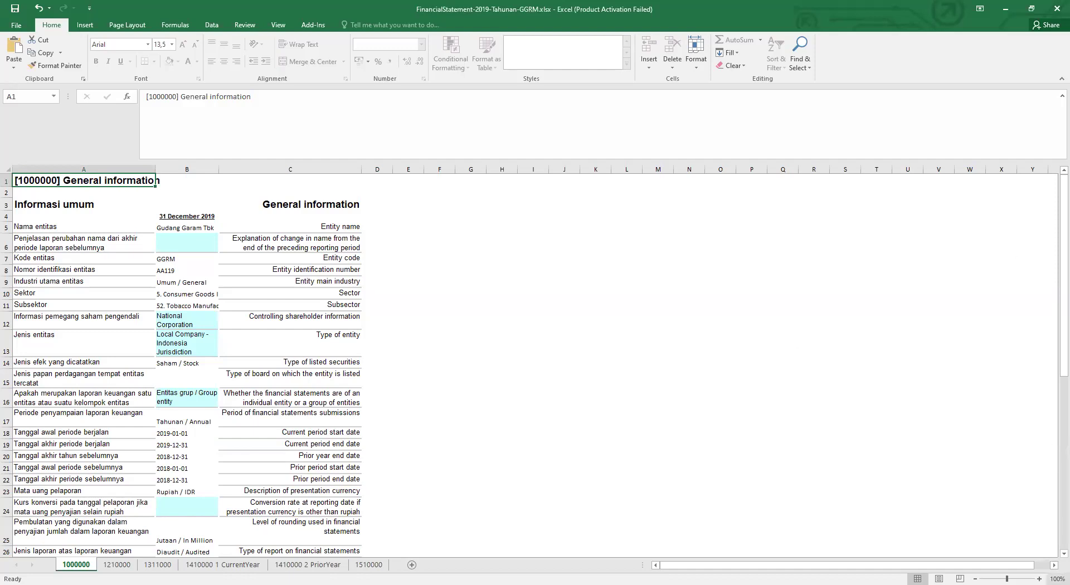
click(987, 523)
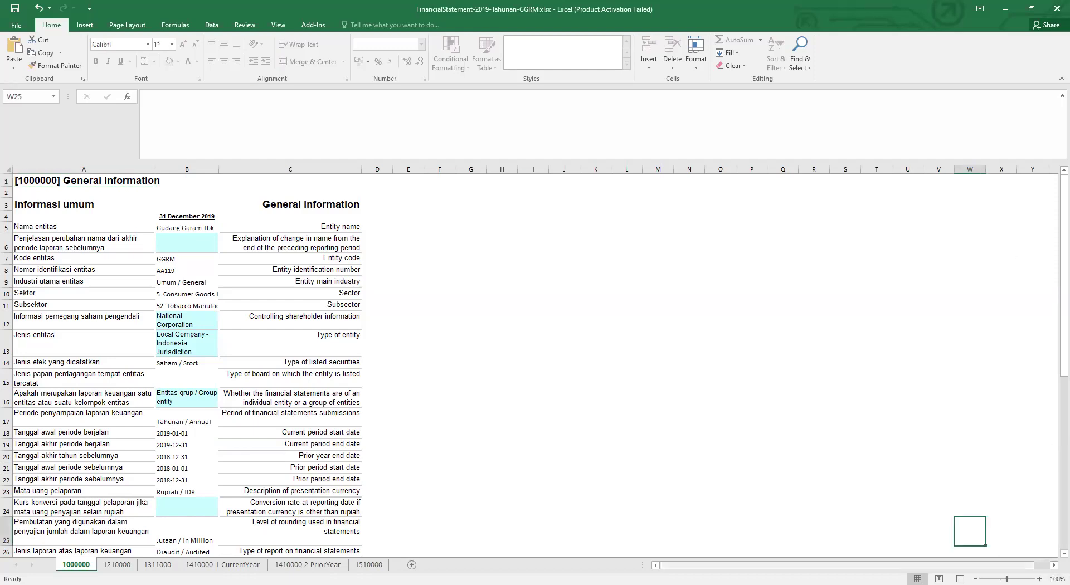
scroll(987, 523, up, 1)
scroll(467, 523, up, 3)
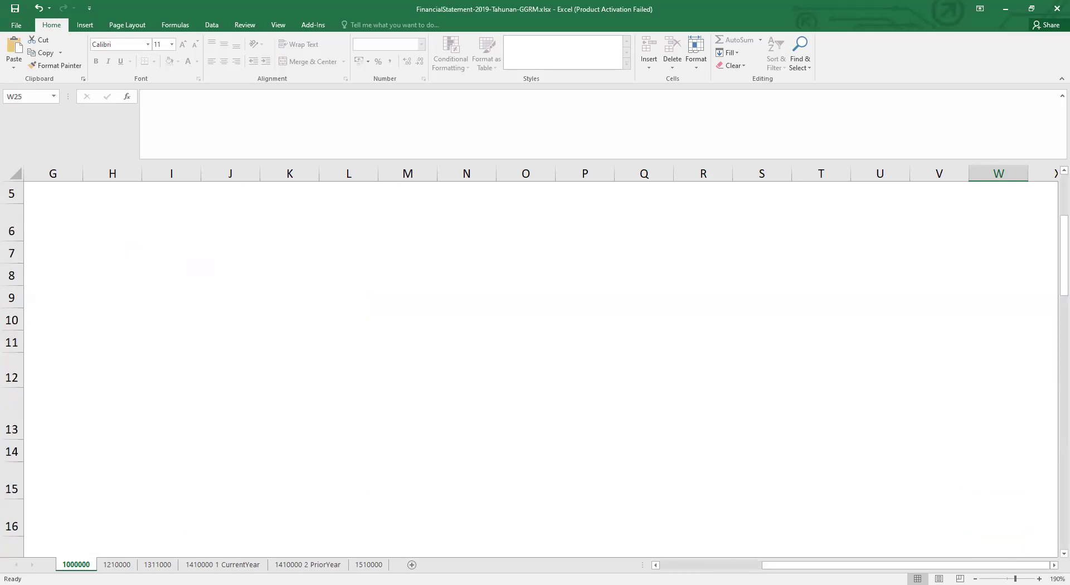
drag(809, 565, 697, 565)
scroll(179, 353, up, 2)
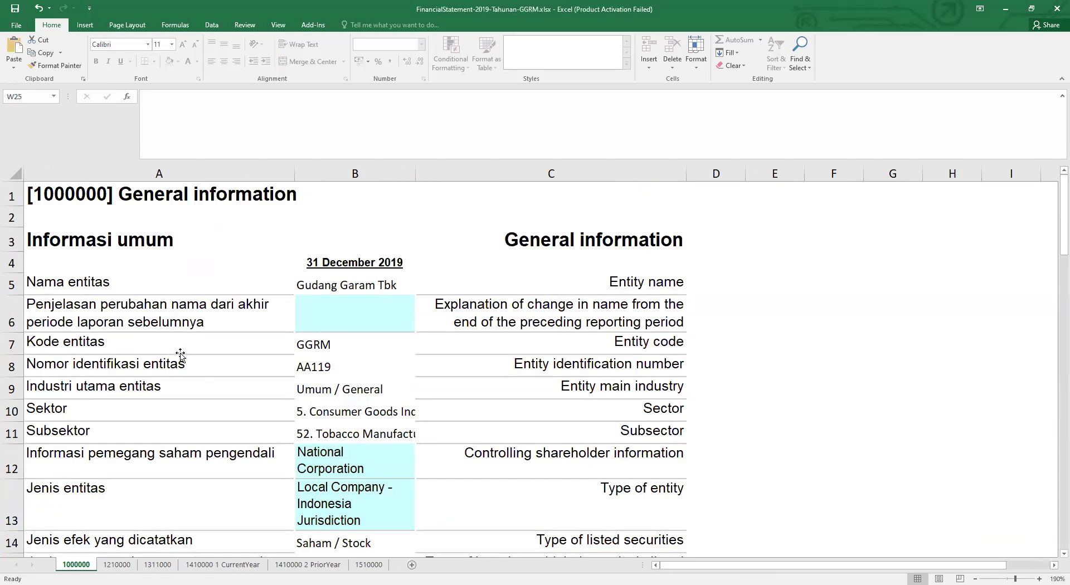
Try to enter "a" in cell D7 of the General information sheet.
click(352, 349)
click(734, 340)
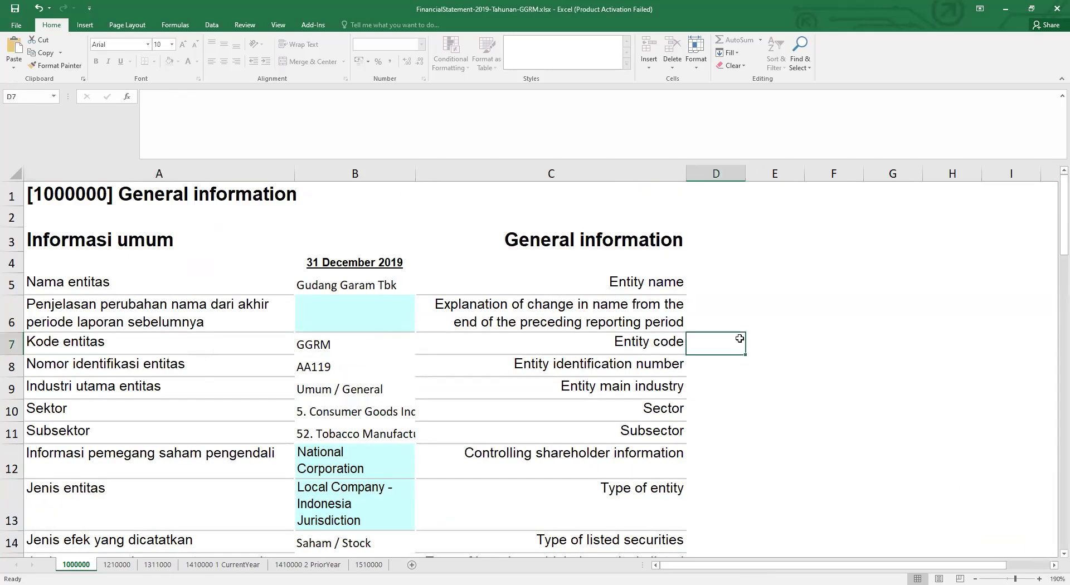
key(a)
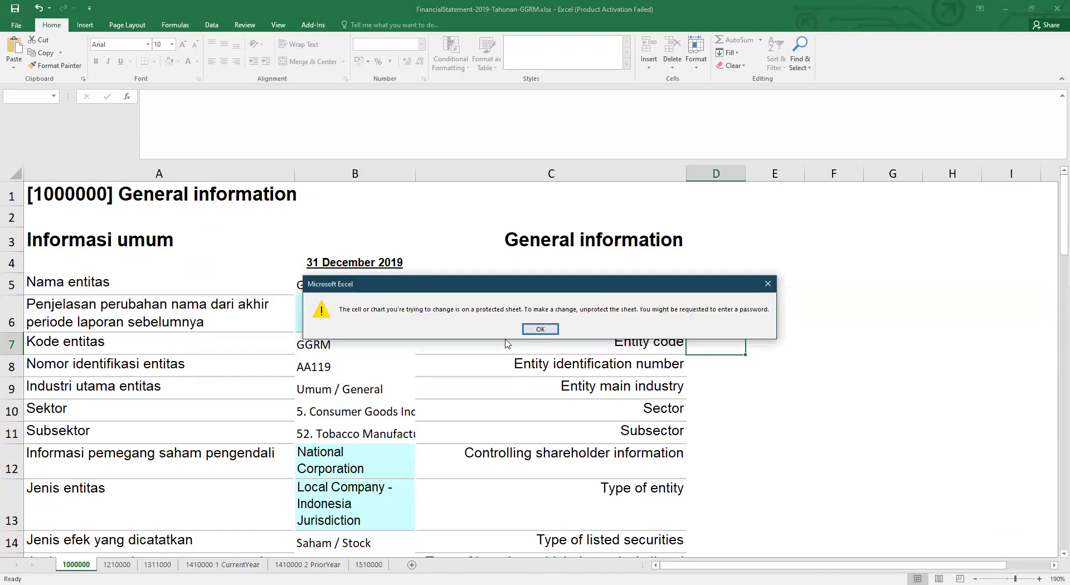
click(549, 330)
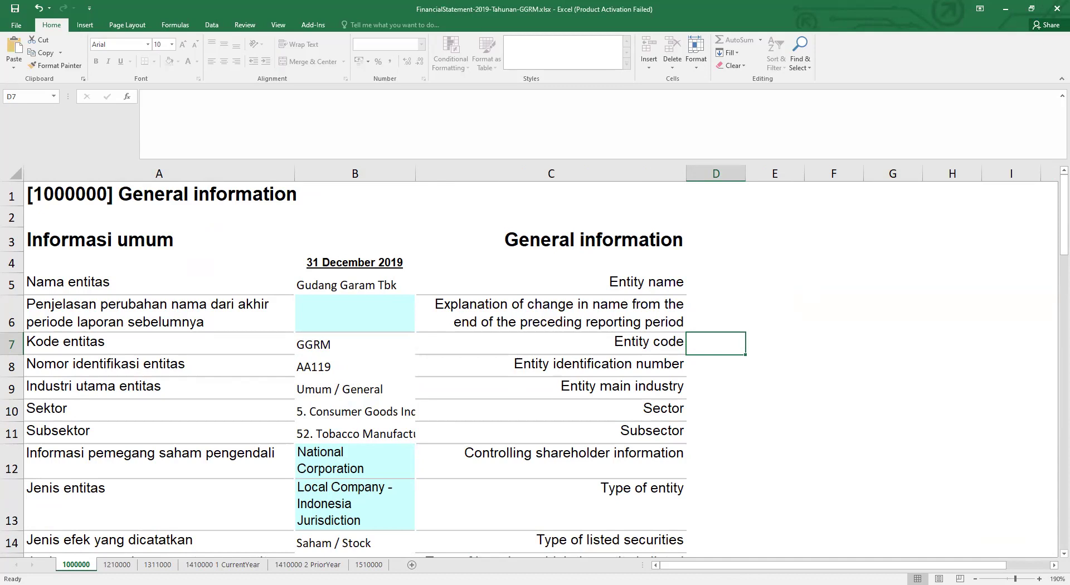
Switch to Chrome and open Google Drive in a new browser tab.
key(alt+Tab)
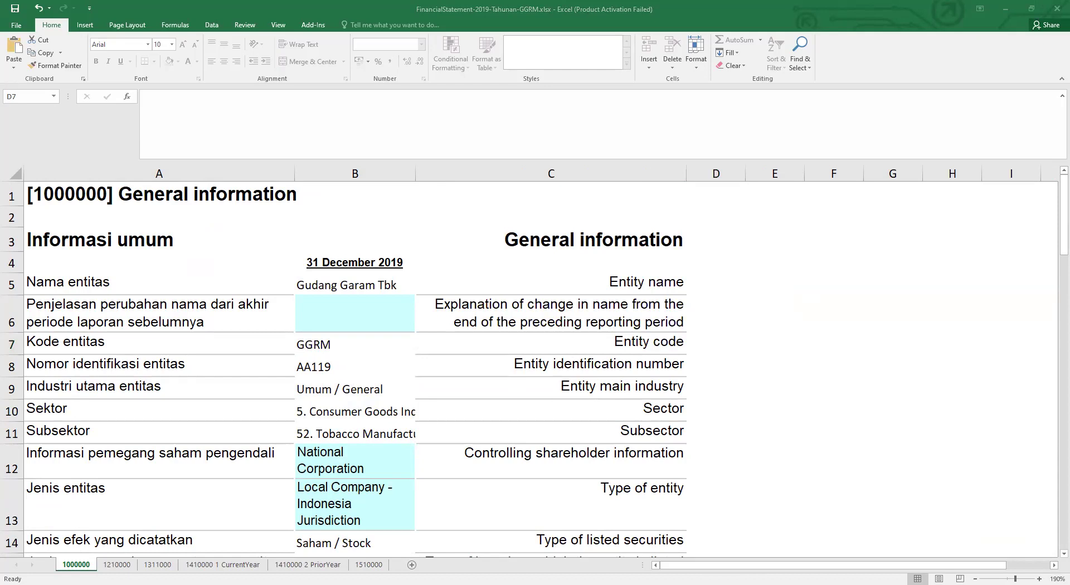
key(alt+Tab)
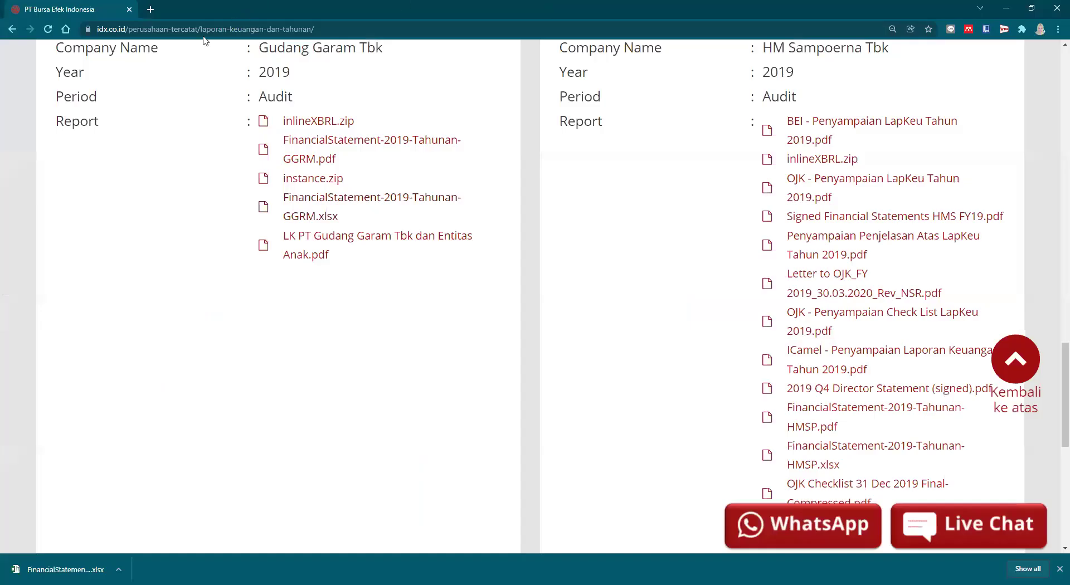
click(150, 9)
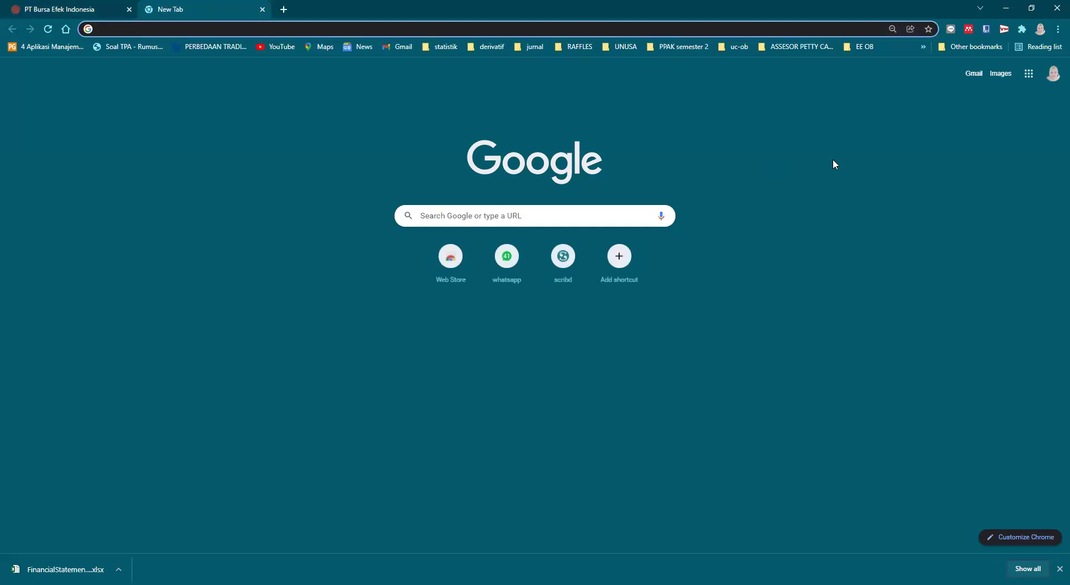
click(1029, 75)
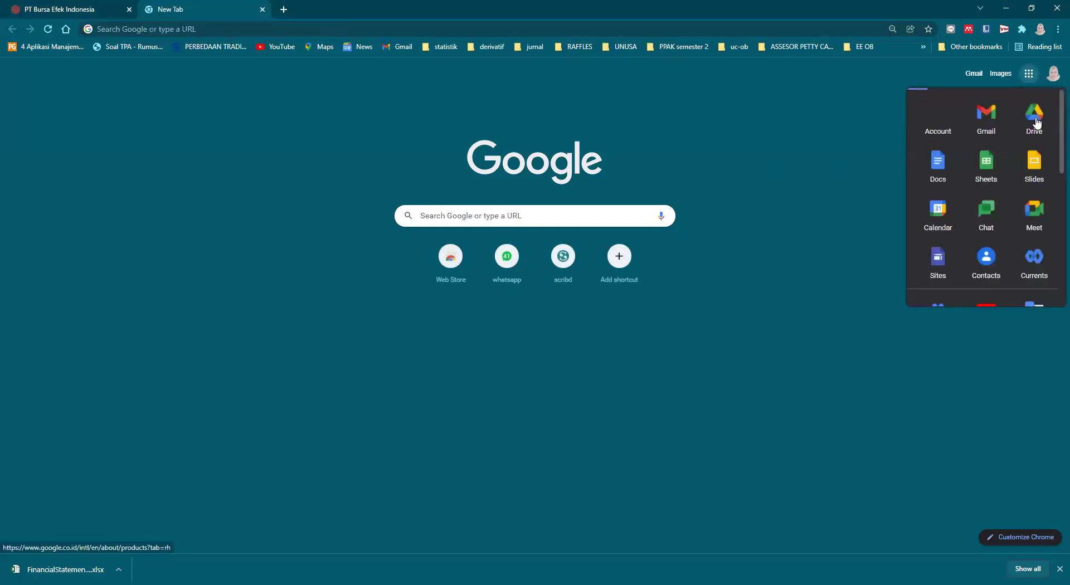
click(1042, 115)
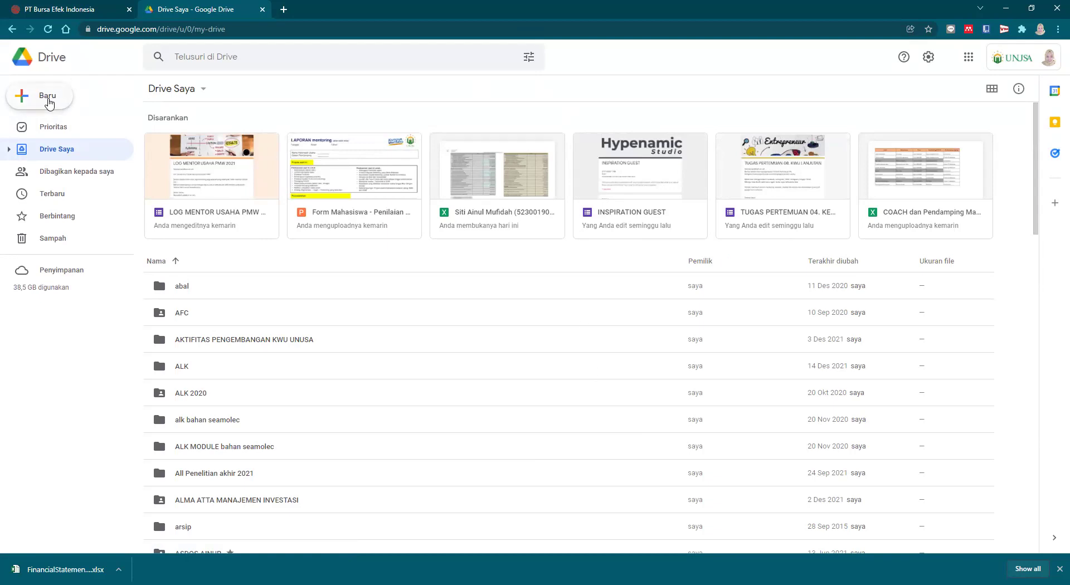
Create a new folder named HITUNGAN ALK in My Drive (Drive Saya).
click(182, 372)
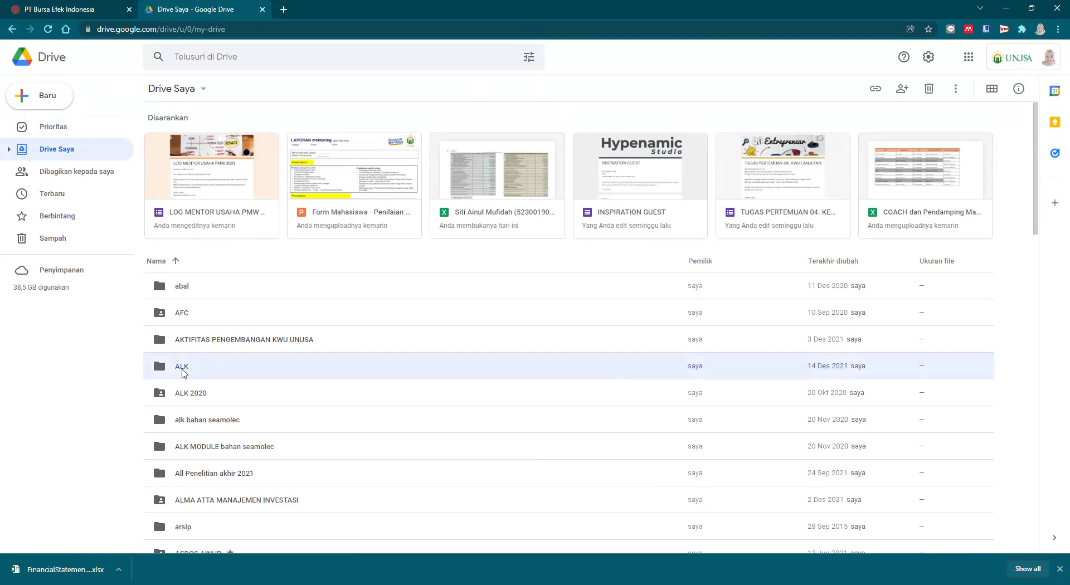
double_click(182, 372)
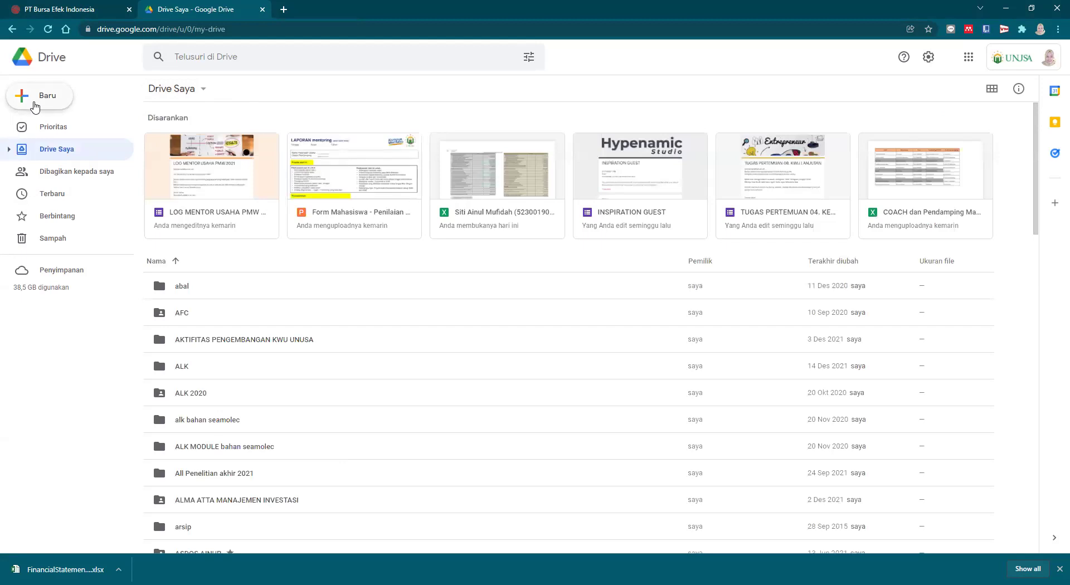
click(37, 103)
click(47, 104)
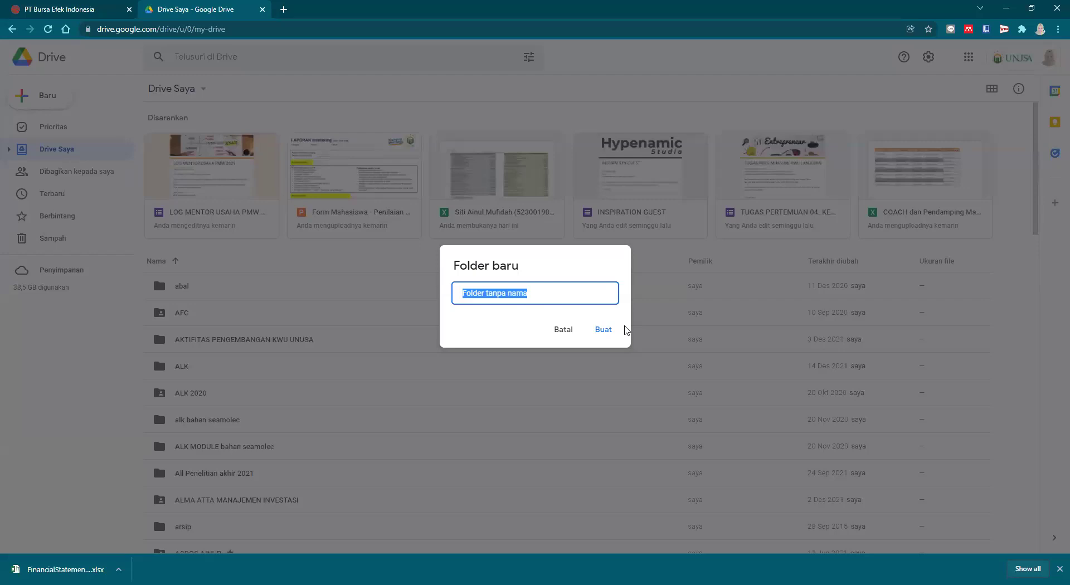
text(HITUNGAN ALK)
click(605, 331)
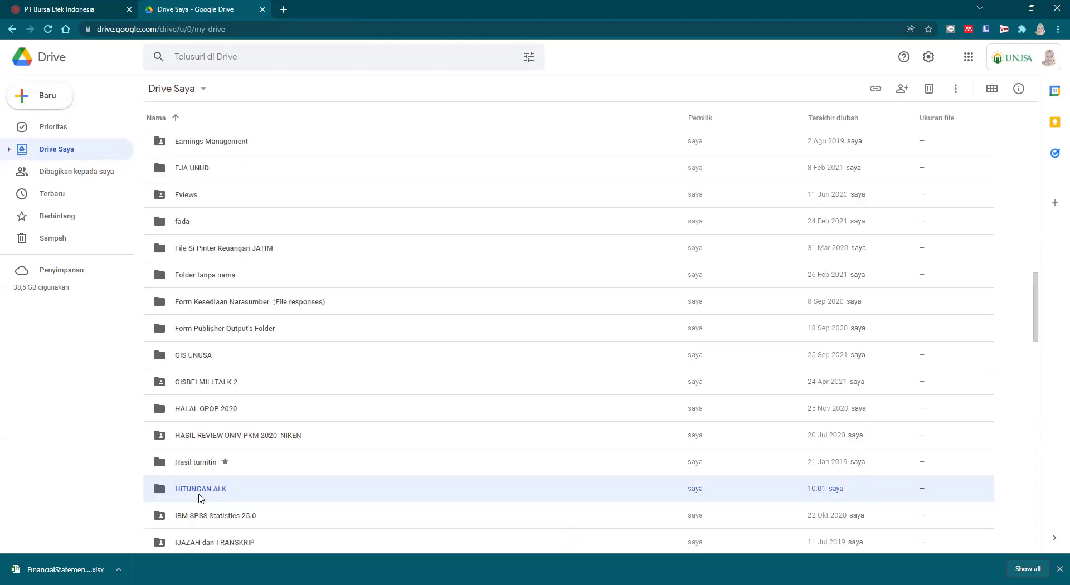
Enlarge the browser's page zoom by two levels and open the HITUNGAN ALK folder.
click(1058, 29)
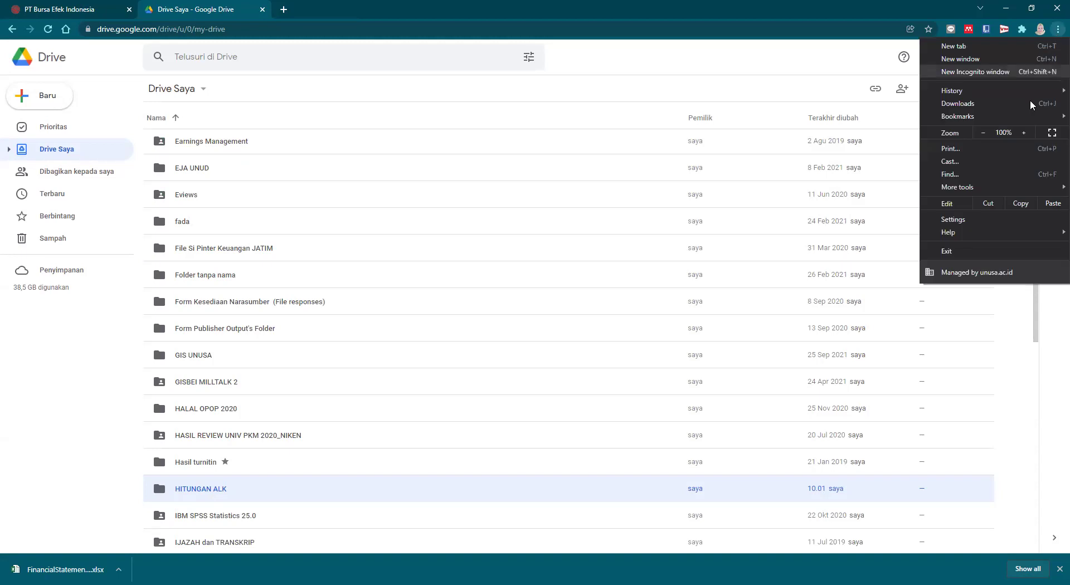
click(1023, 134)
click(1023, 134)
click(318, 440)
scroll(318, 440, down, 3)
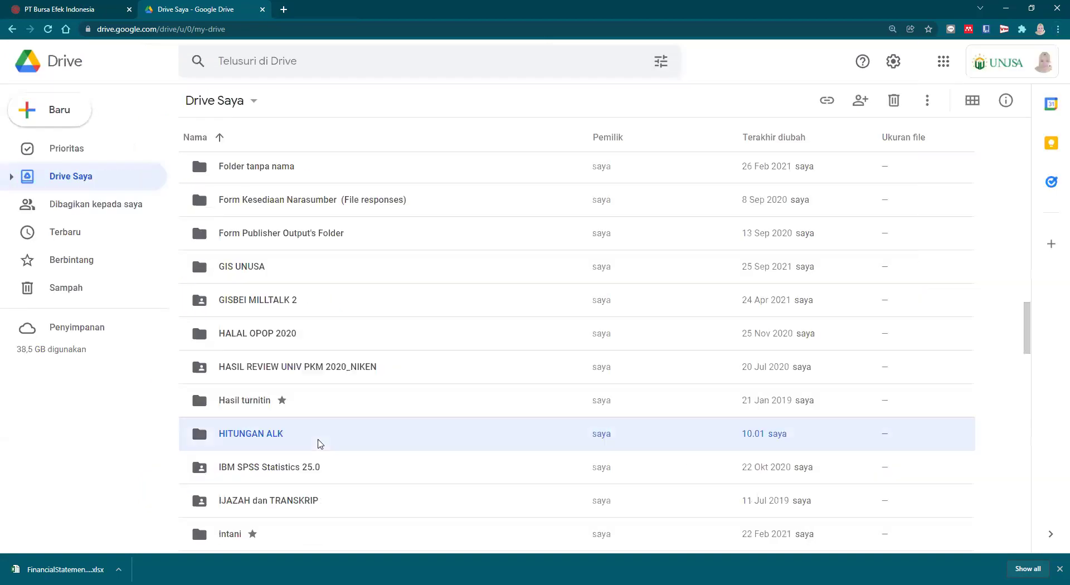
double_click(320, 443)
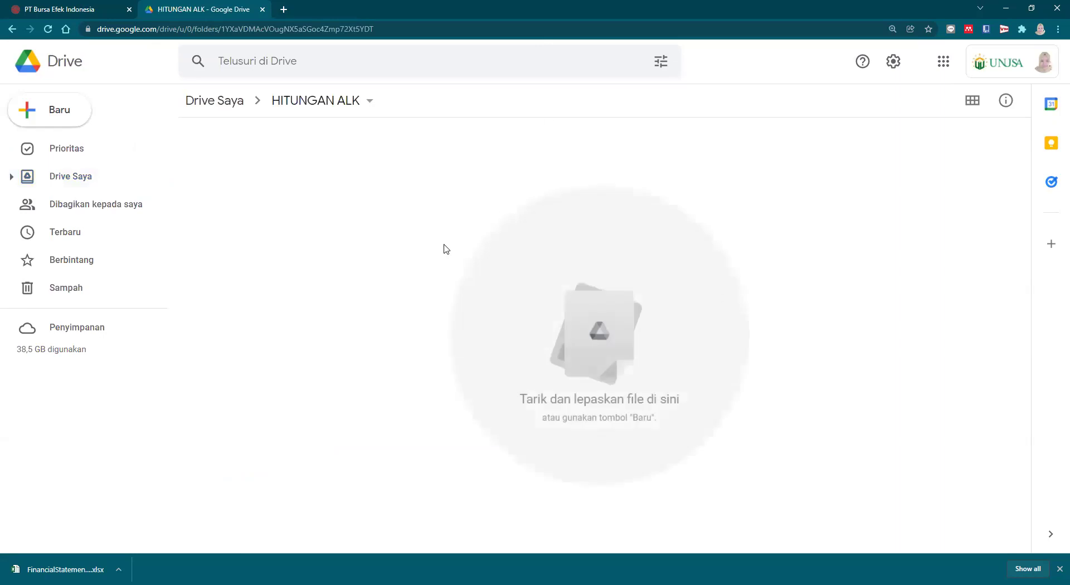
Start a file upload into the HITUNGAN ALK folder and show the local Pictures folder in Details view.
right_click(374, 205)
click(409, 258)
click(45, 224)
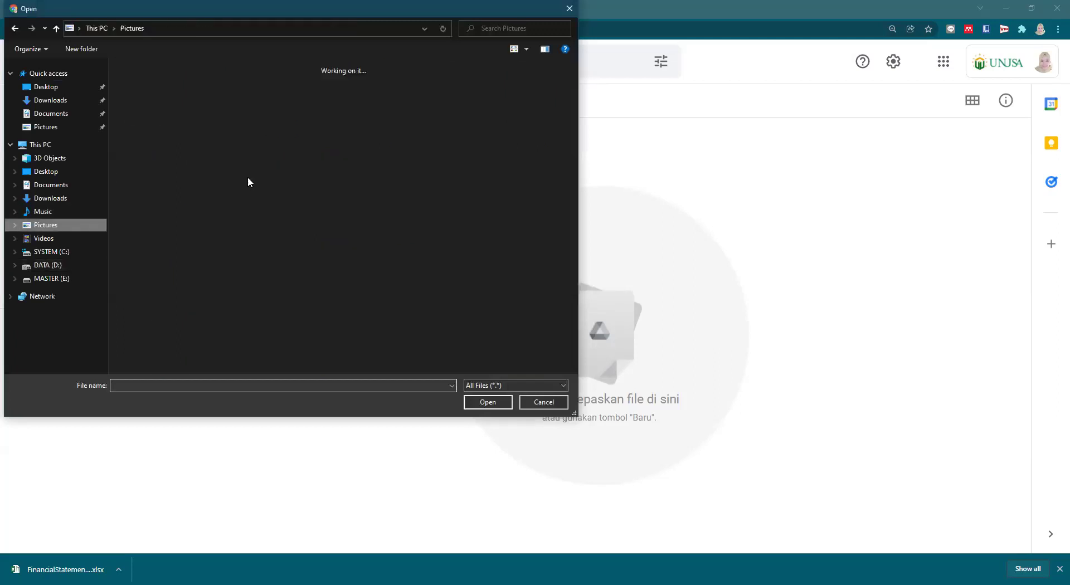
scroll(290, 195, down, 8)
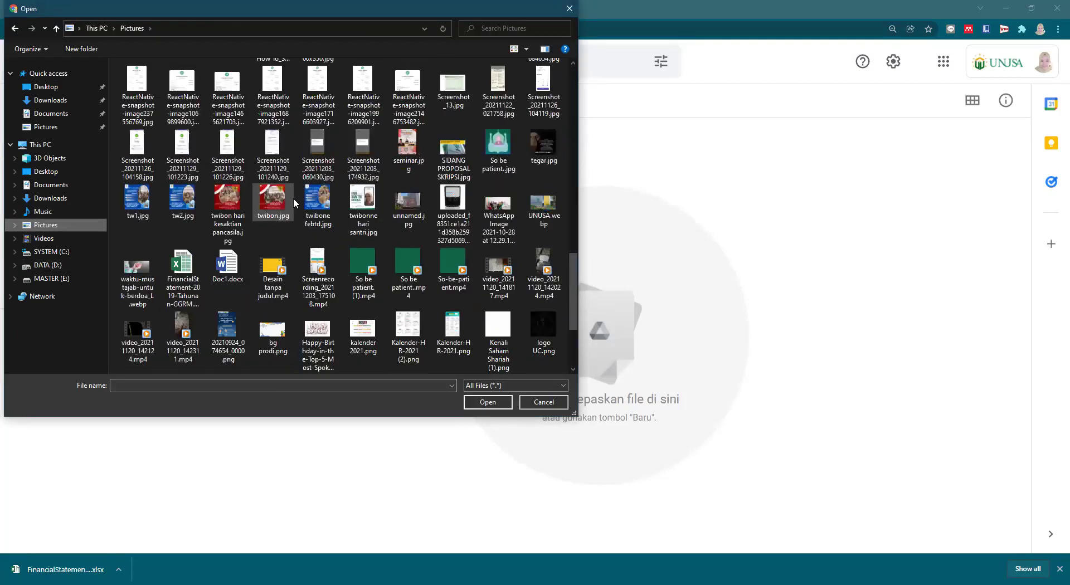
right_click(297, 372)
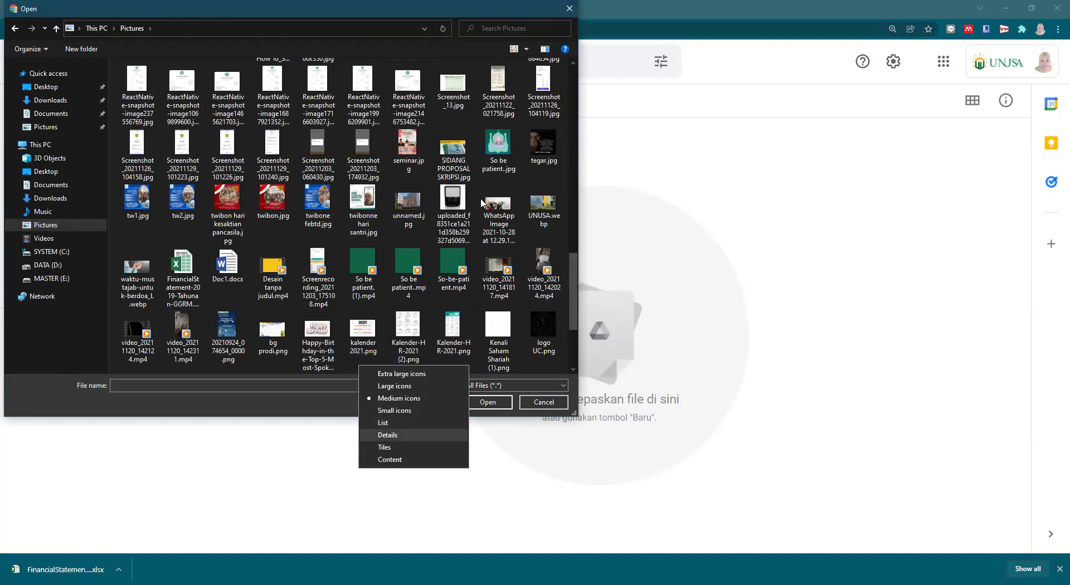
key(Return)
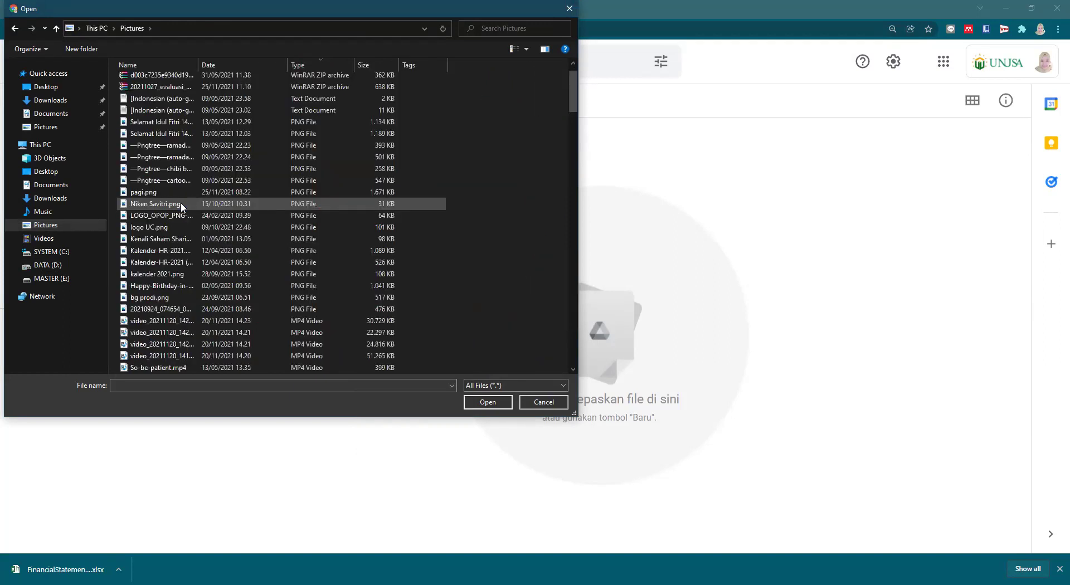
Find FinancialStatement-2019-Tahunan-GGRM.xlsx in the Pictures folder, widening the name column to read full file names, and upload it.
scroll(199, 286, down, 15)
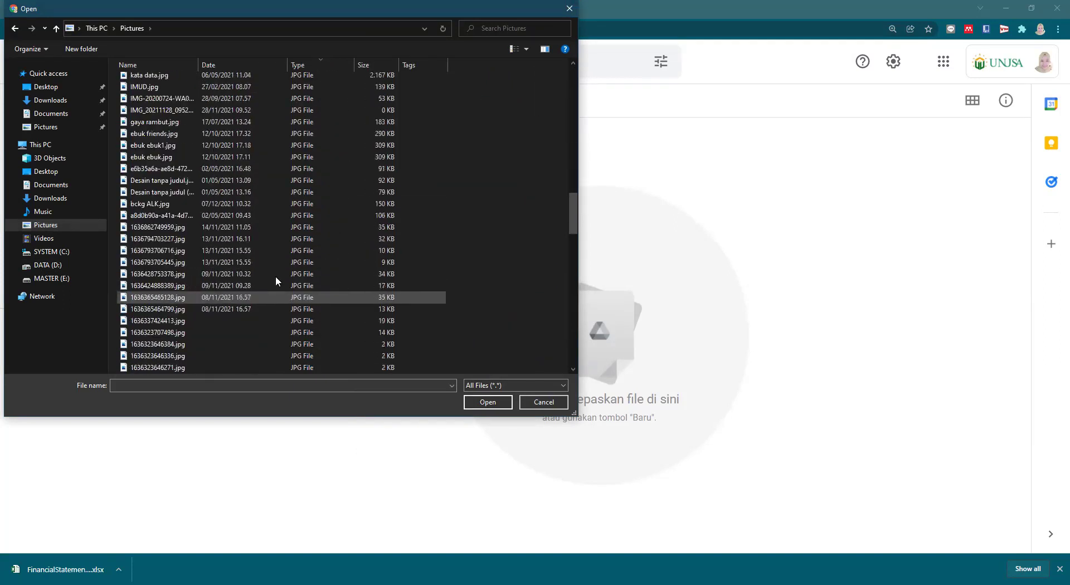
scroll(158, 327, down, 20)
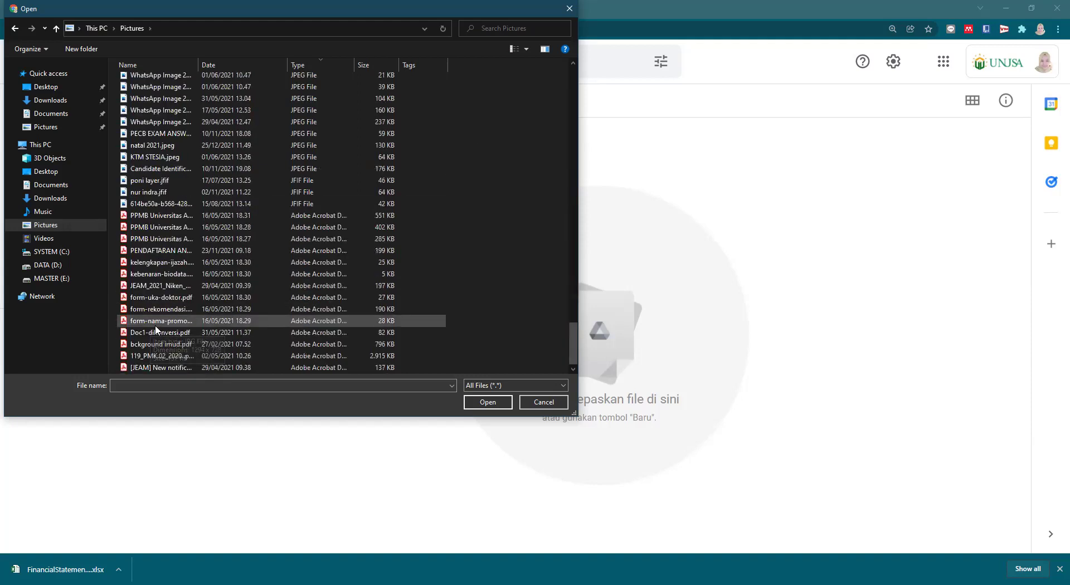
scroll(170, 200, up, 6)
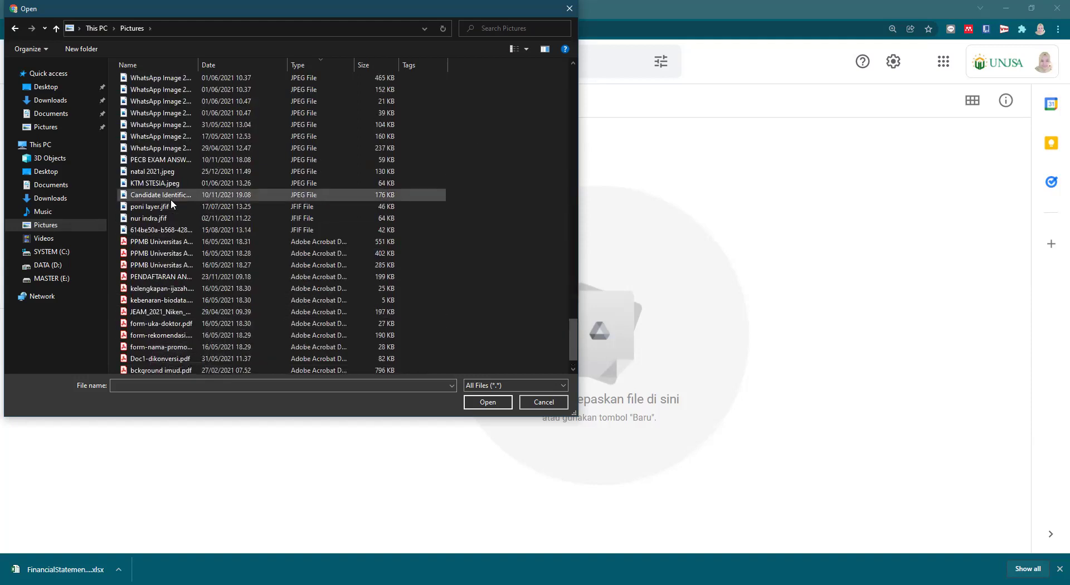
scroll(171, 204, up, 15)
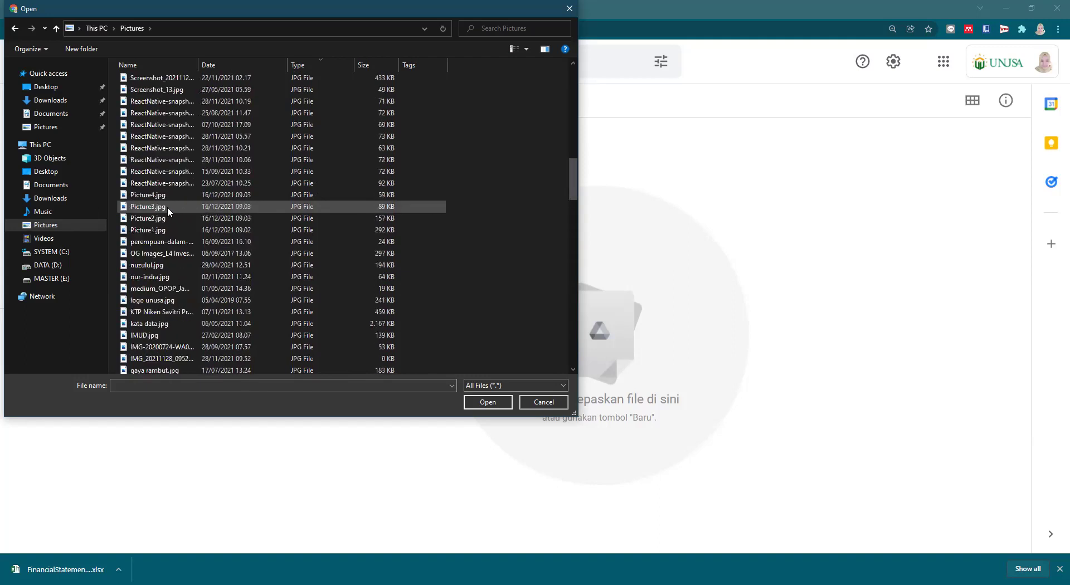
scroll(169, 211, up, 10)
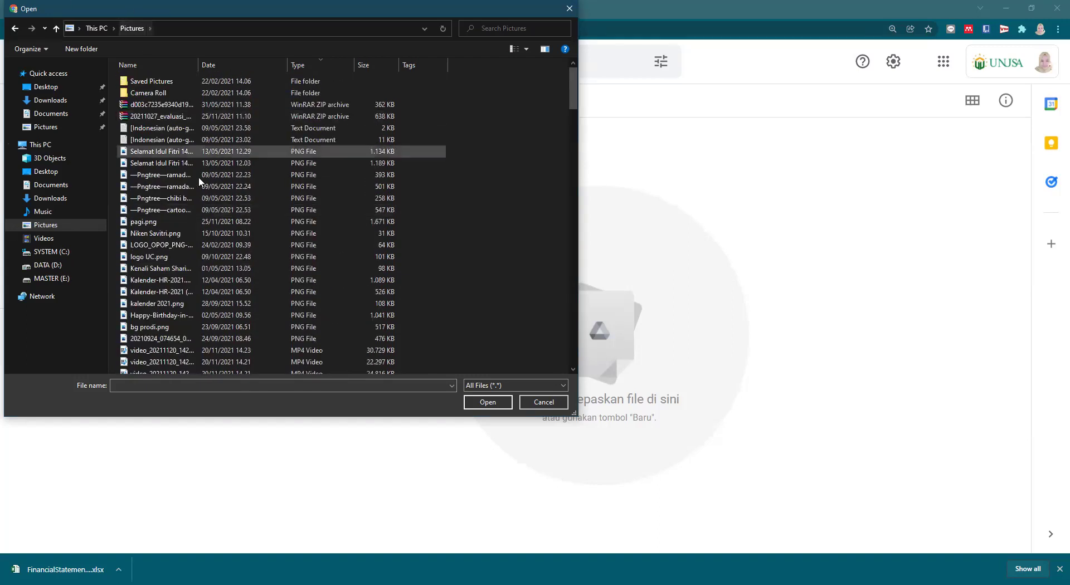
scroll(423, 250, down, 7)
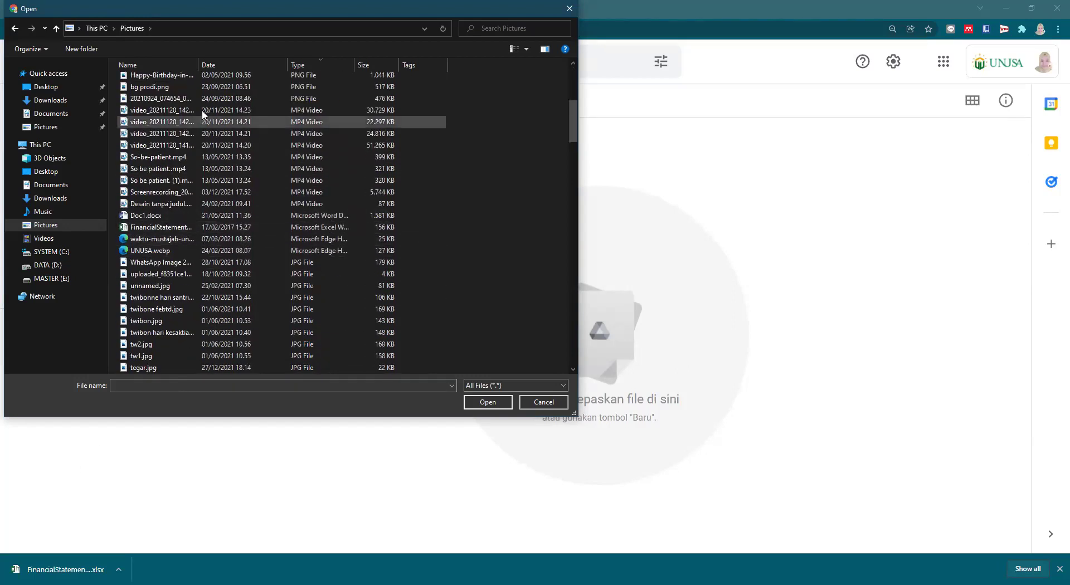
drag(198, 65, 362, 75)
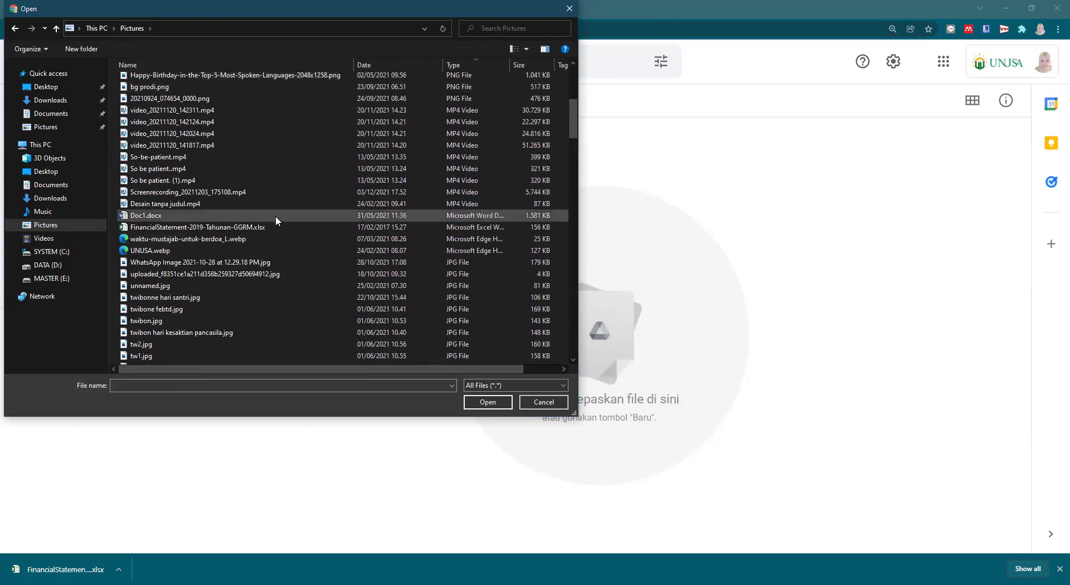
click(262, 228)
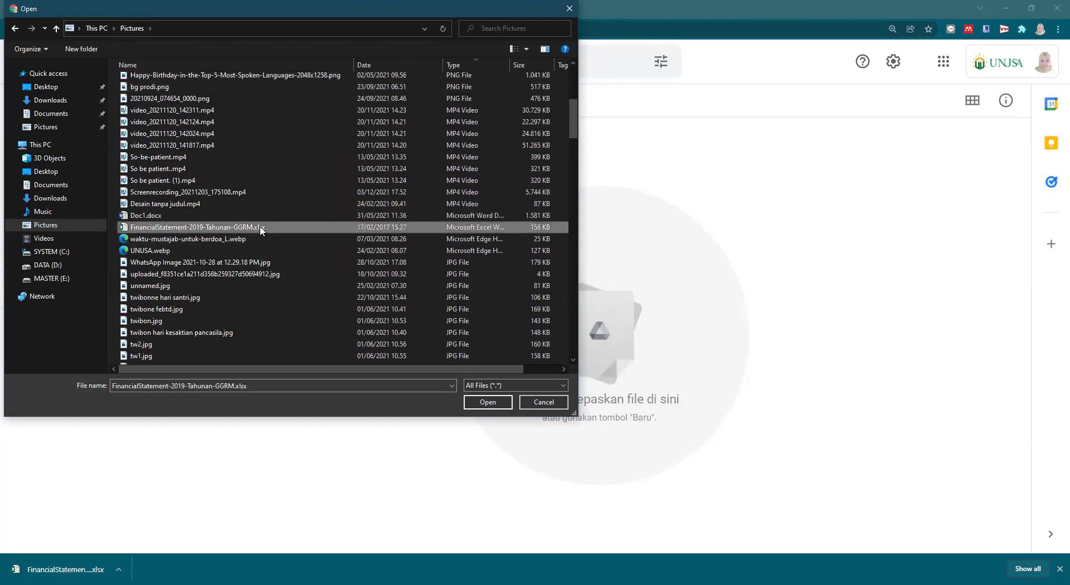
click(491, 407)
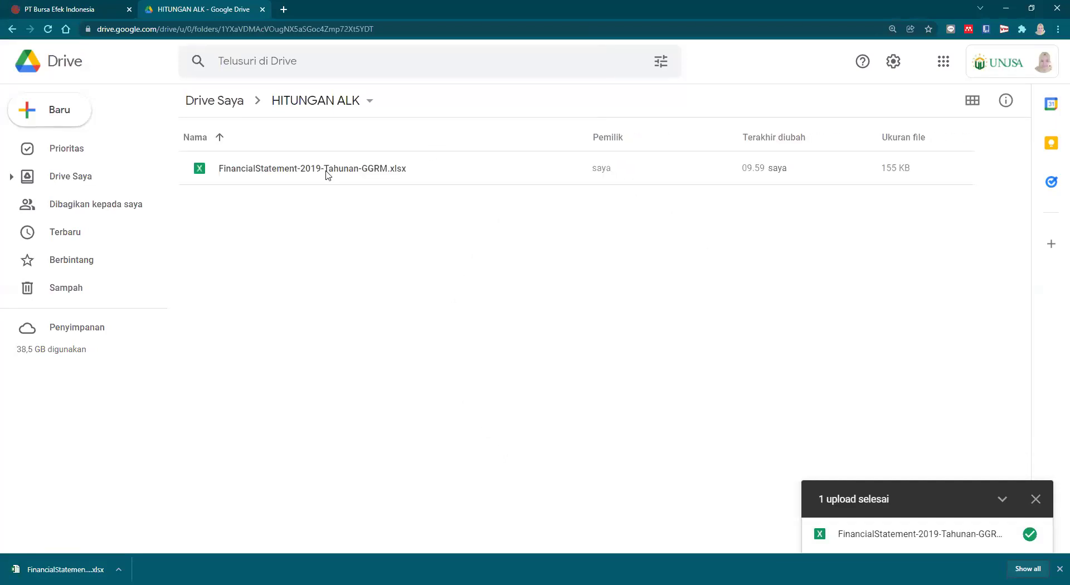
Open the uploaded FinancialStatement-2019-Tahunan-GGRM.xlsx in Google Sheets and select empty cell G13 of the General information sheet.
double_click(327, 173)
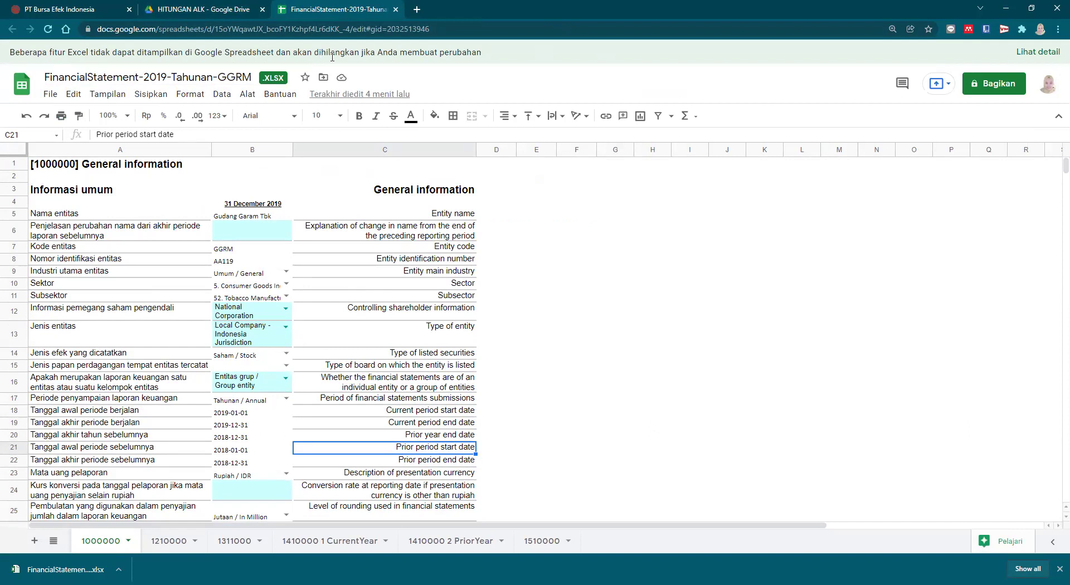
click(609, 291)
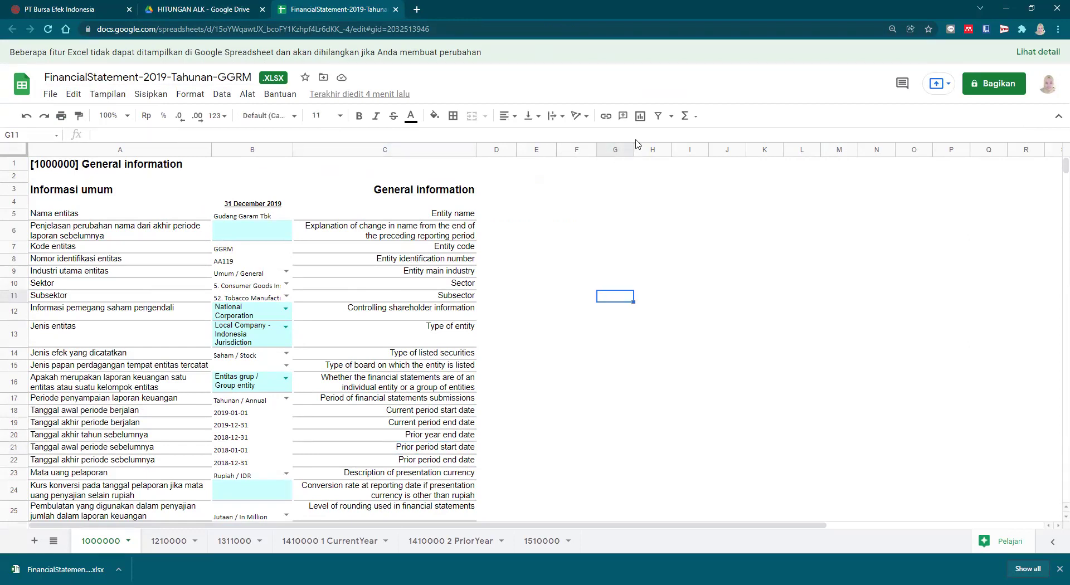
click(638, 324)
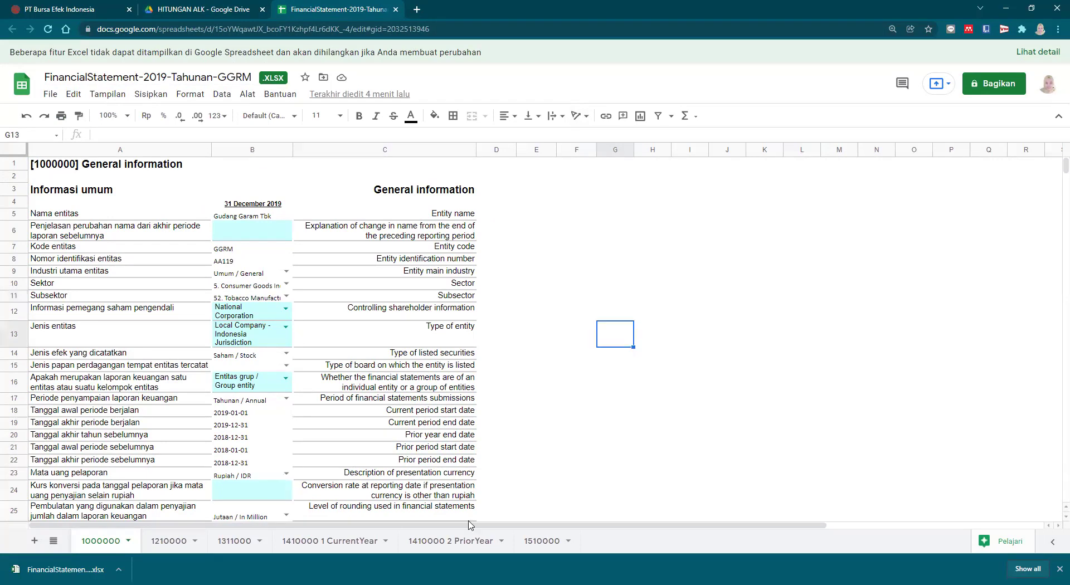
scroll(216, 405, down, 2)
Rename the 1210000 statement of financial position sheet as BL.
click(161, 541)
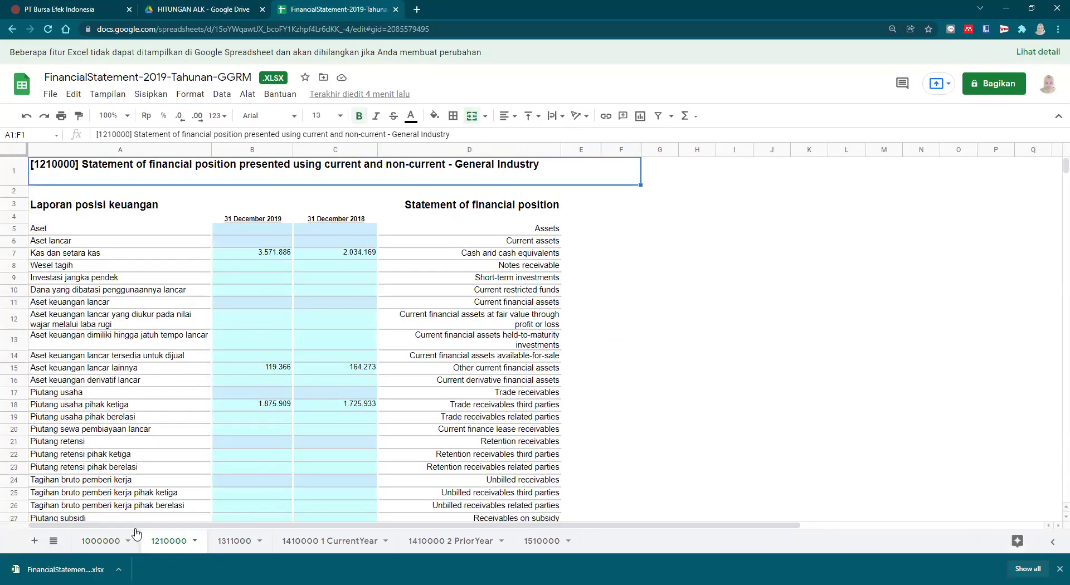
right_click(166, 548)
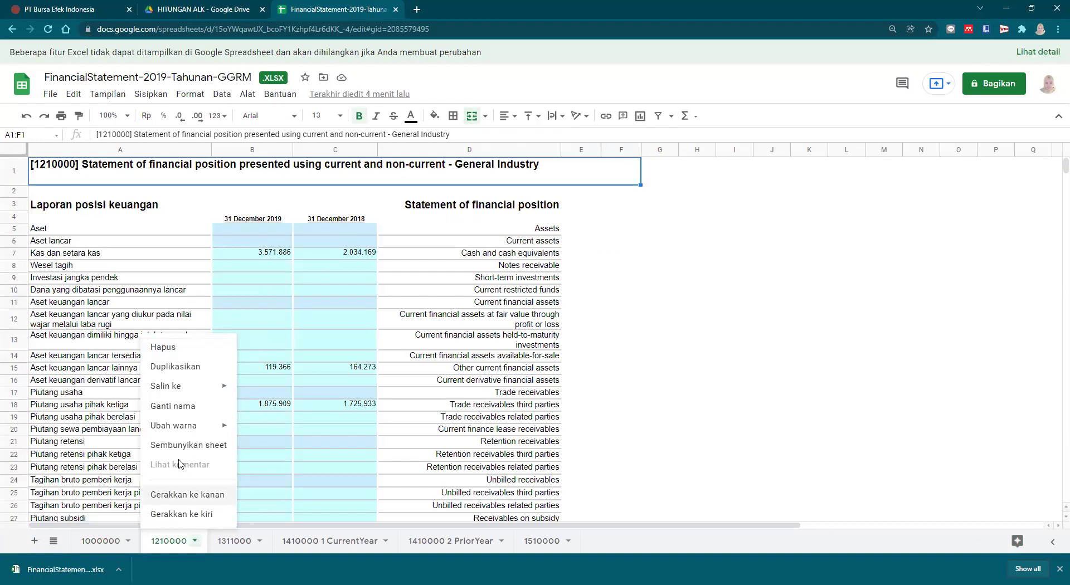
click(168, 410)
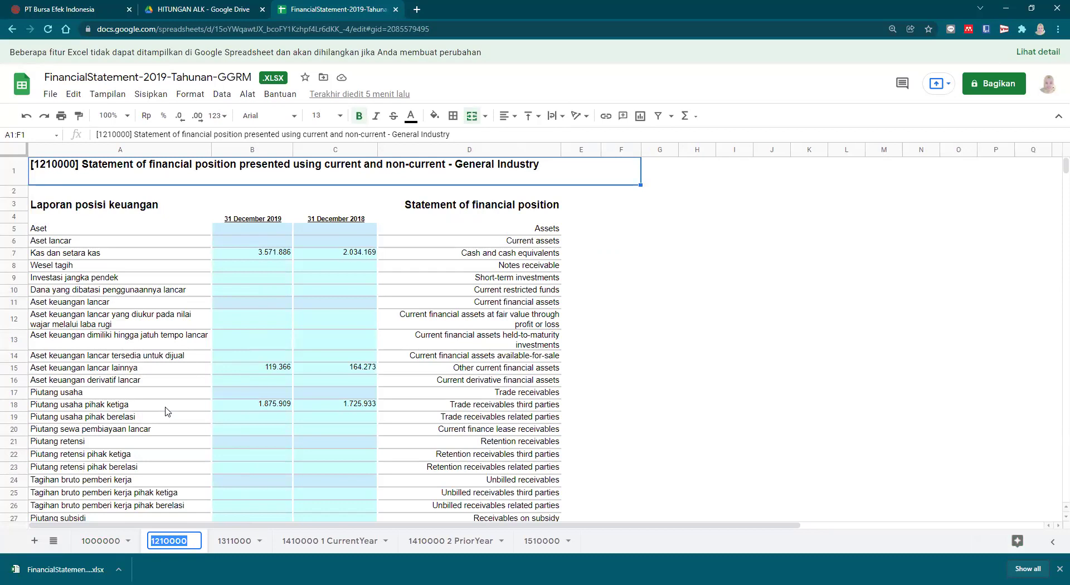
text(BL)
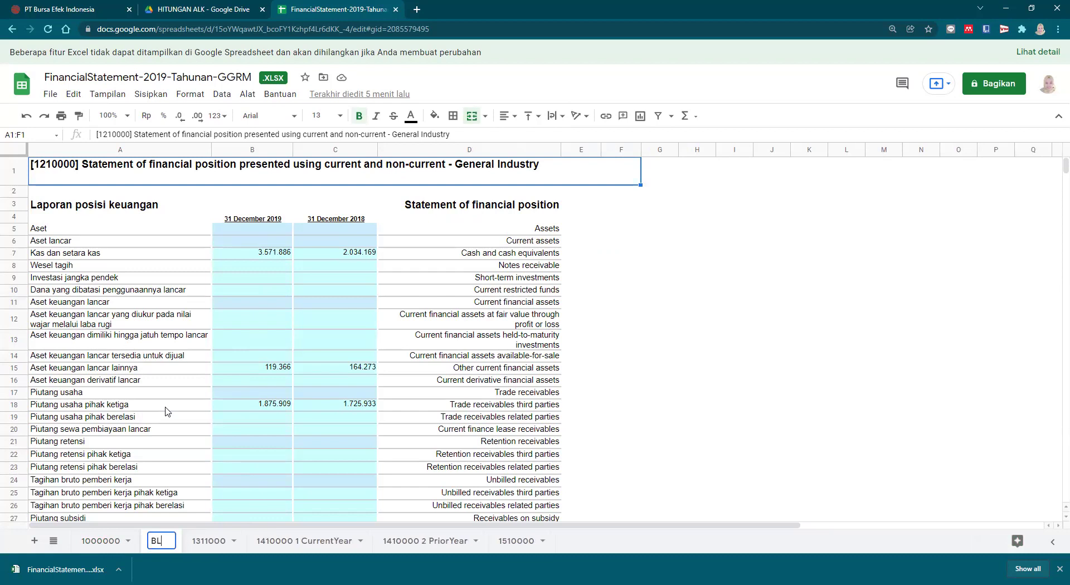
click(679, 357)
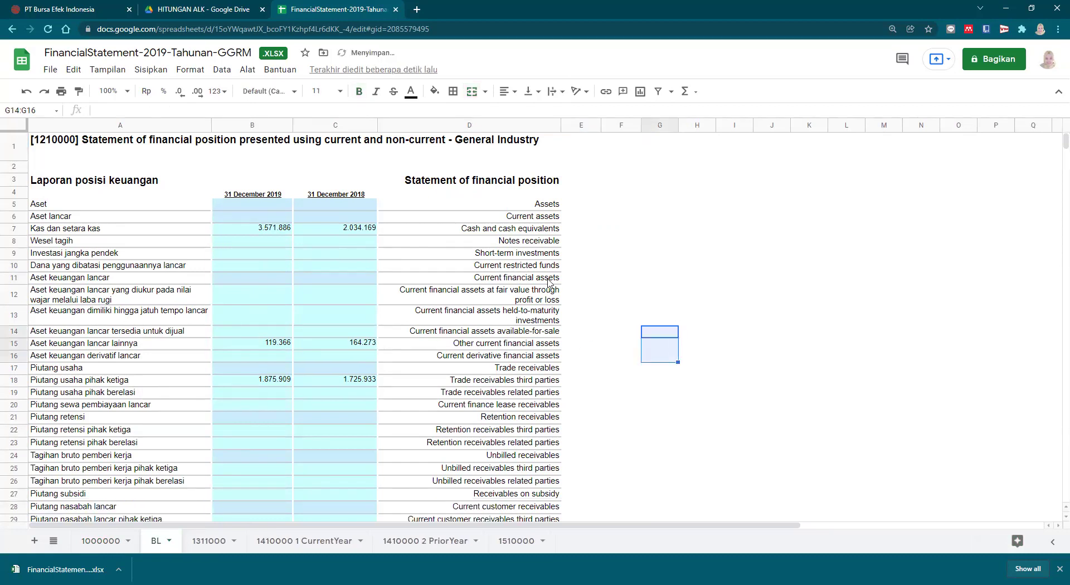
click(630, 256)
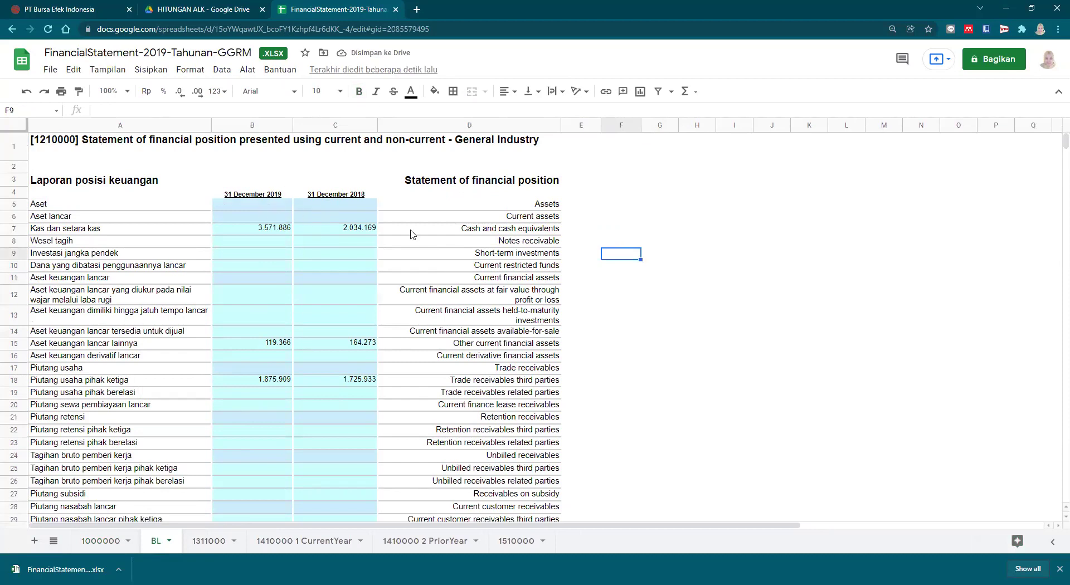
click(617, 183)
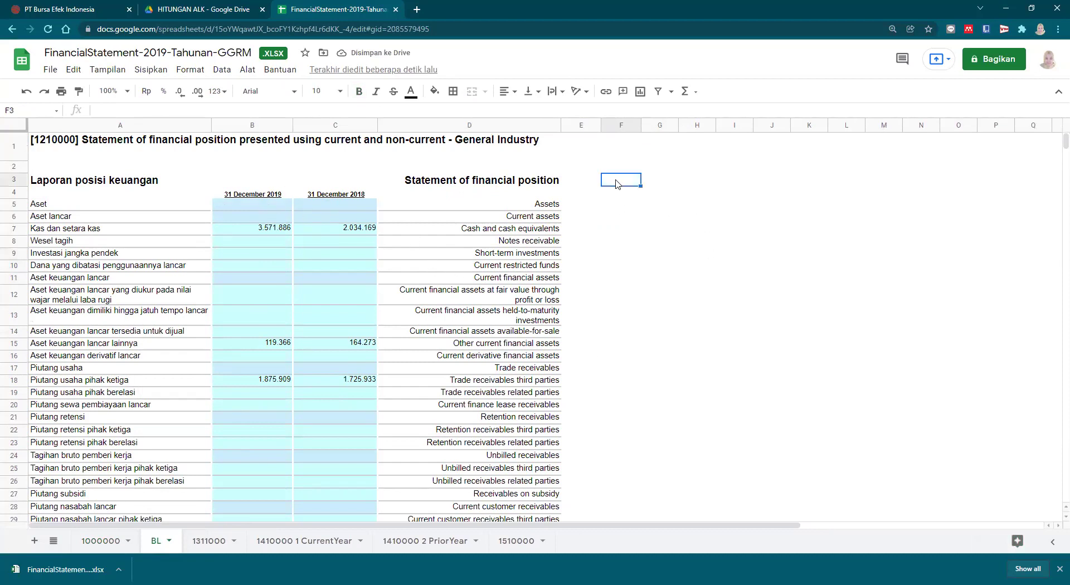
Enter the heading HITUNGAN ALK in cell F2 of the BL sheet.
click(605, 169)
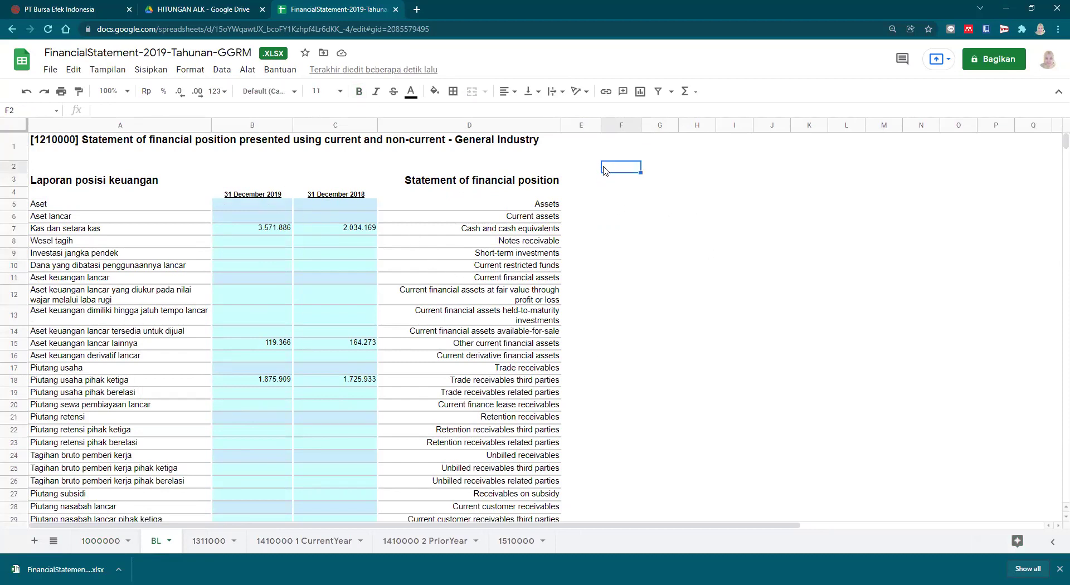
text(HITUNGAN)
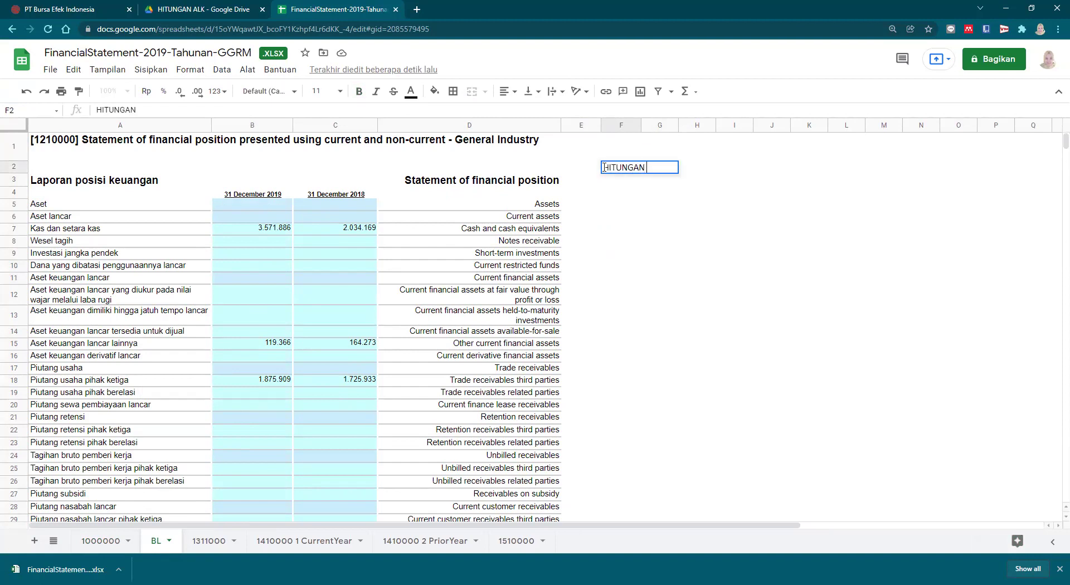
text( ALK)
key(Return)
Enter VERTICAL ANALYSIS in cell F3 and widen column F so the heading fits on one line.
click(616, 194)
click(616, 181)
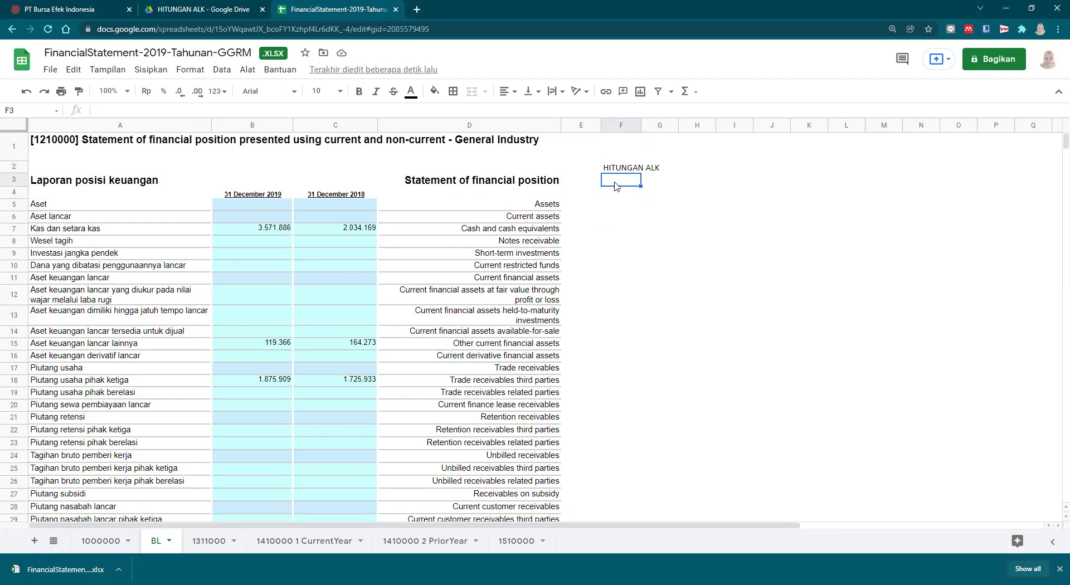
text(VERTICAL ANALYSIS)
key(Return)
click(616, 184)
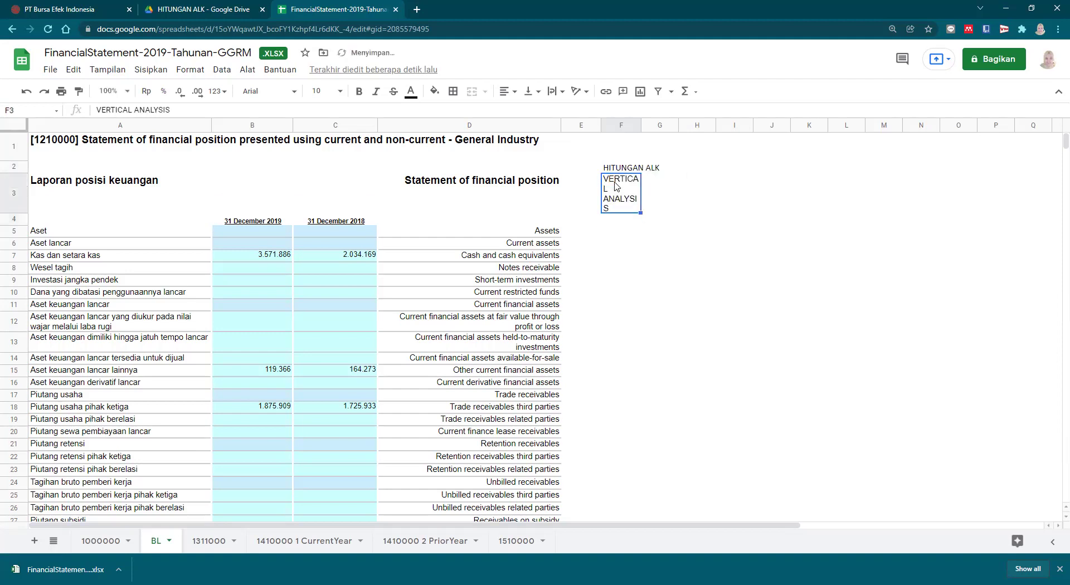
click(628, 126)
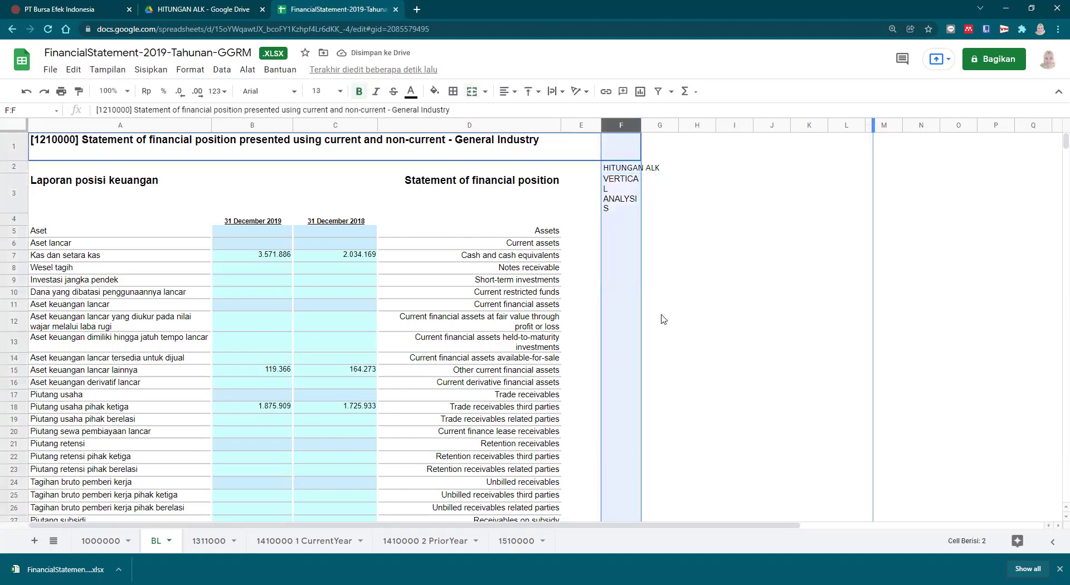
scroll(250, 353, down, 1)
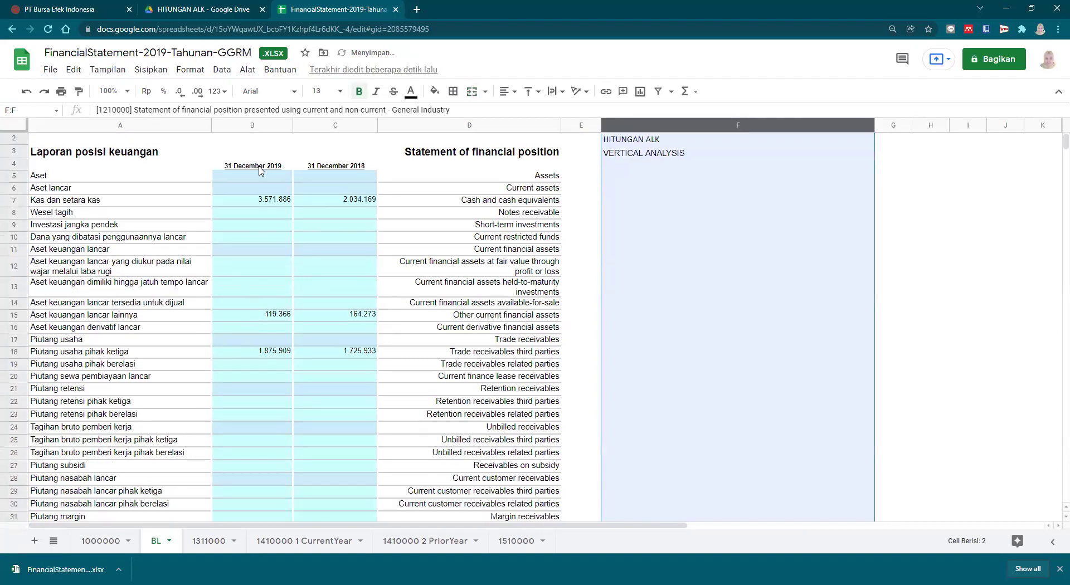
Review the balance sheet figures from the cash row through current and non-current assets down to the Jumlah aset row.
click(251, 167)
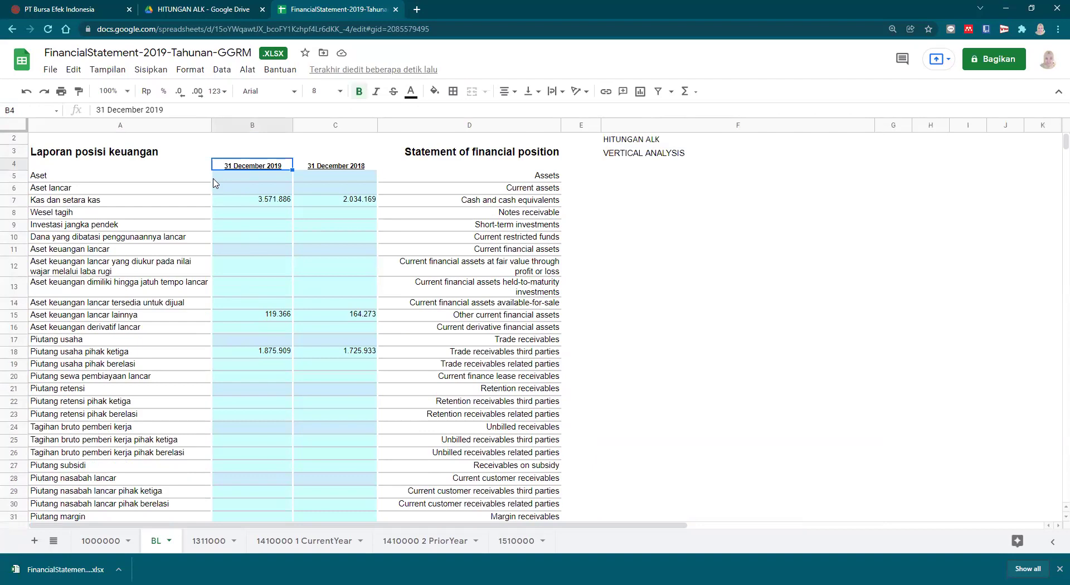
click(248, 225)
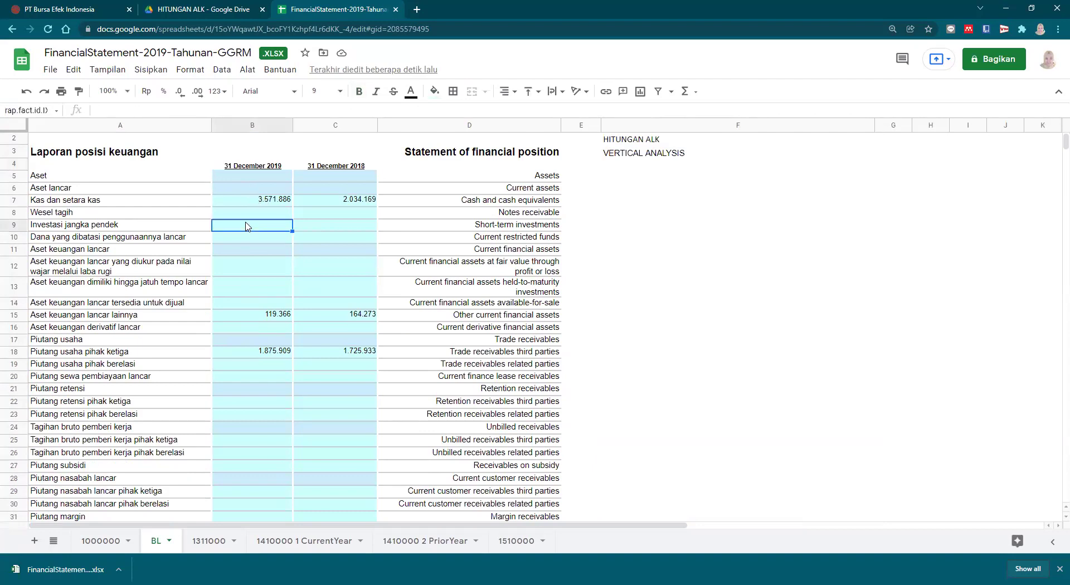
click(244, 202)
scroll(202, 351, down, 5)
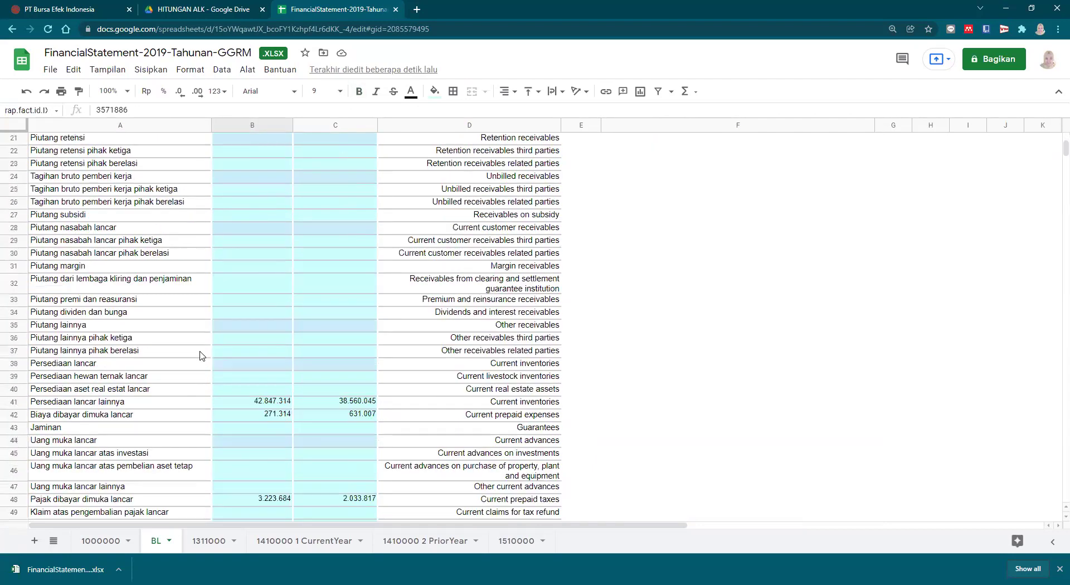
scroll(202, 351, up, 5)
scroll(83, 209, up, 4)
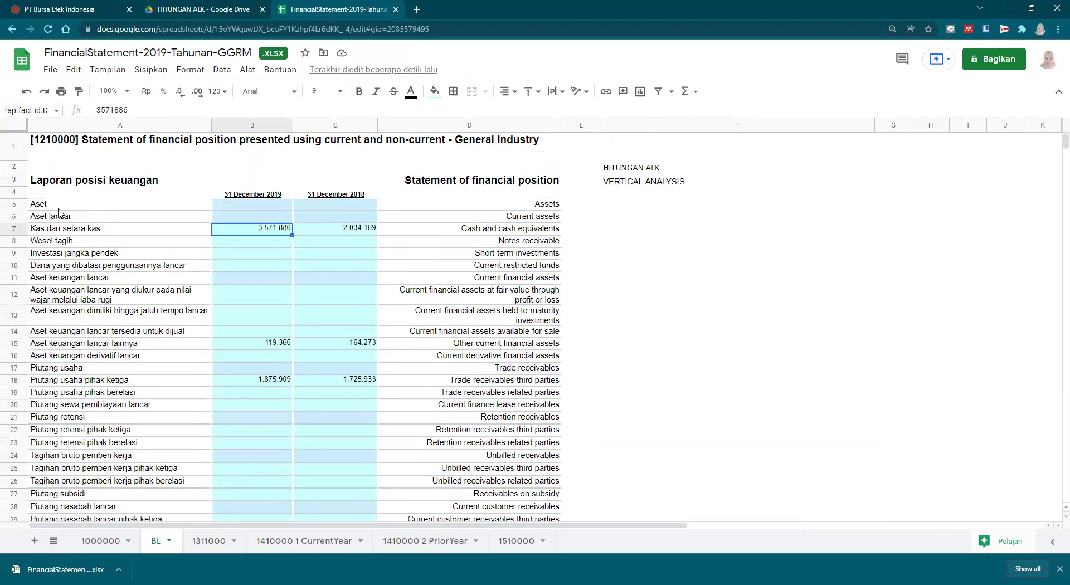
scroll(84, 279, down, 7)
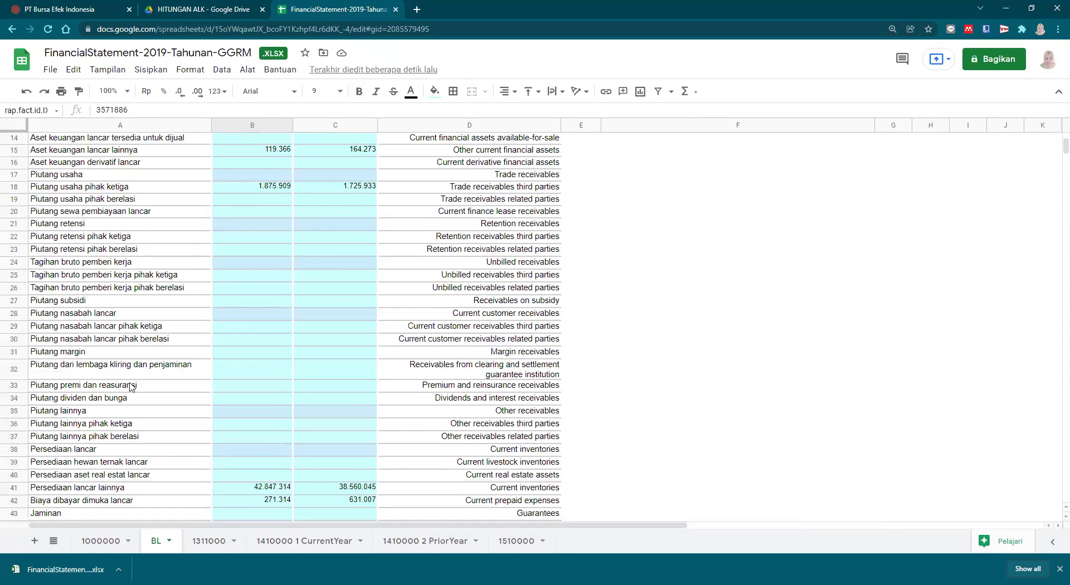
scroll(133, 393, down, 10)
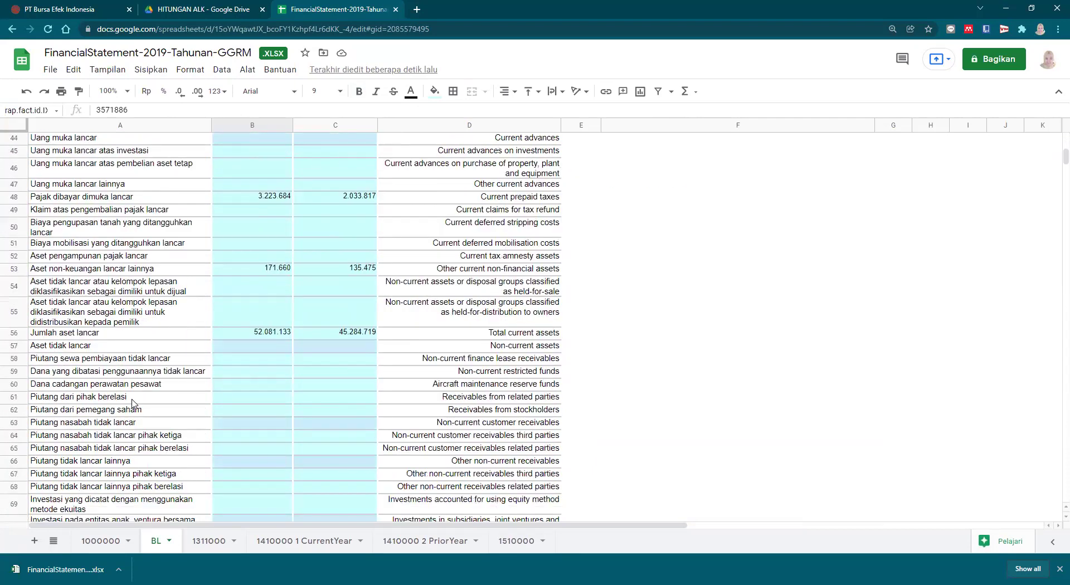
scroll(133, 409, down, 10)
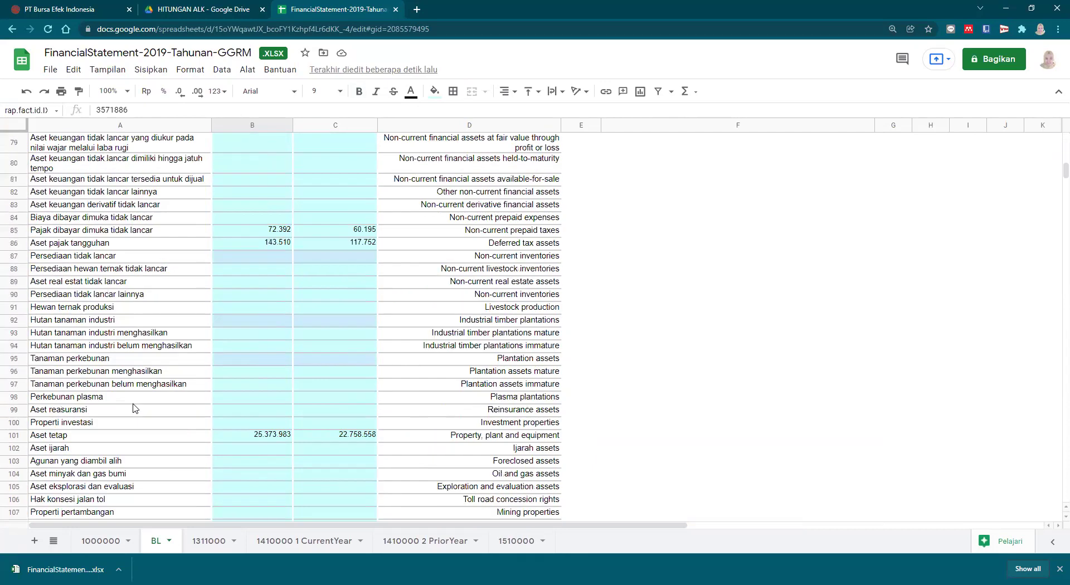
scroll(133, 409, down, 9)
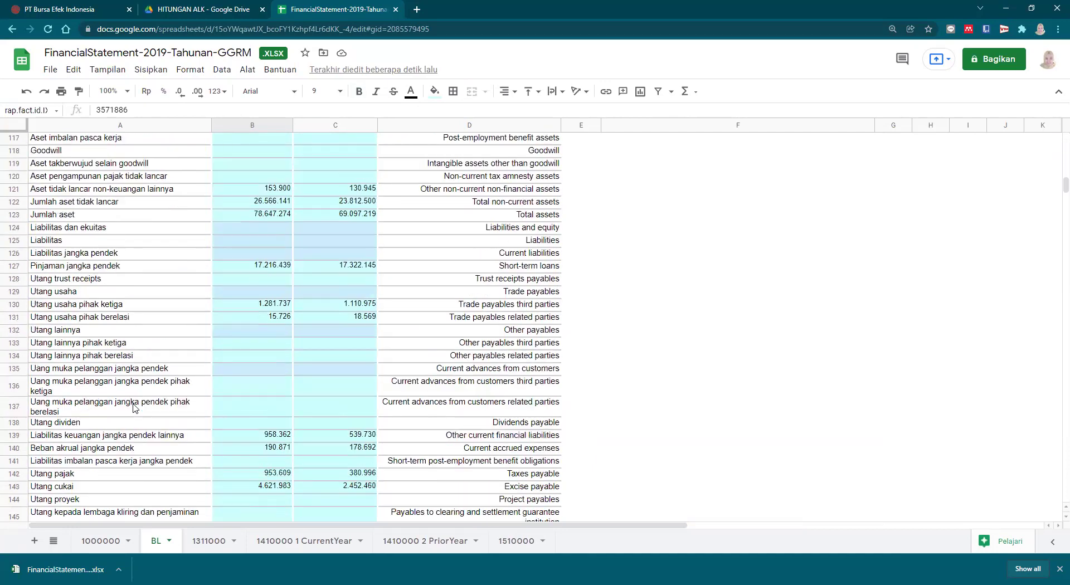
Make the Jumlah aset row A123:D123 bold, with the browser page zoomed to 150%.
click(47, 218)
click(106, 242)
click(55, 220)
drag(55, 220, 491, 219)
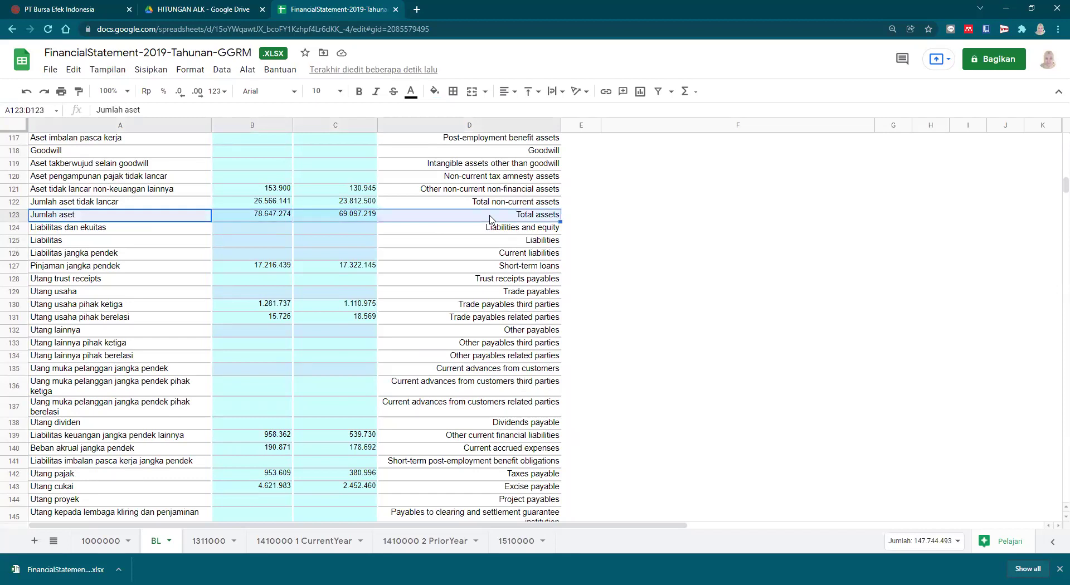
click(1058, 29)
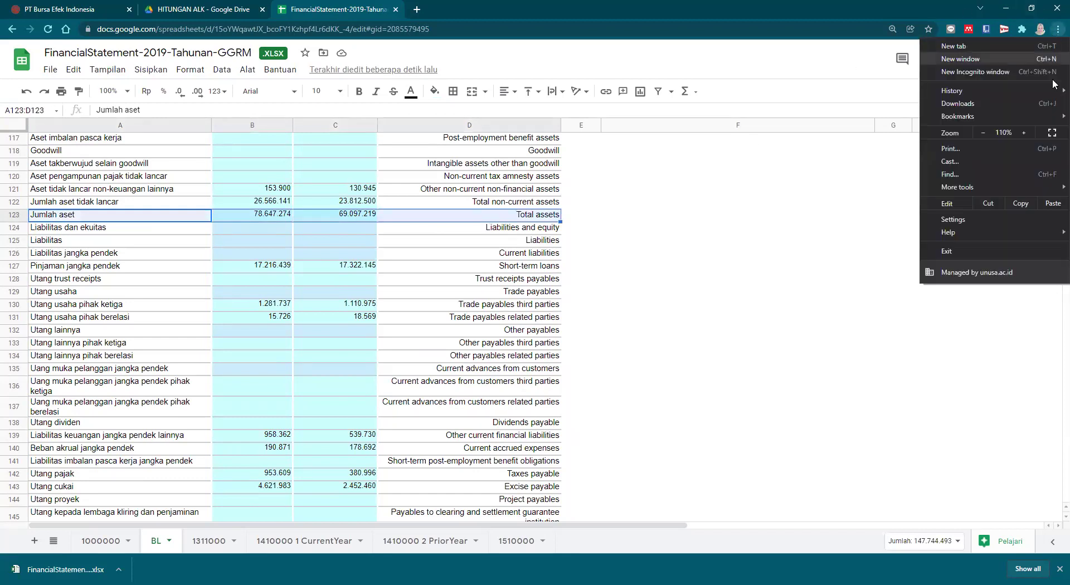
click(1024, 132)
click(1024, 133)
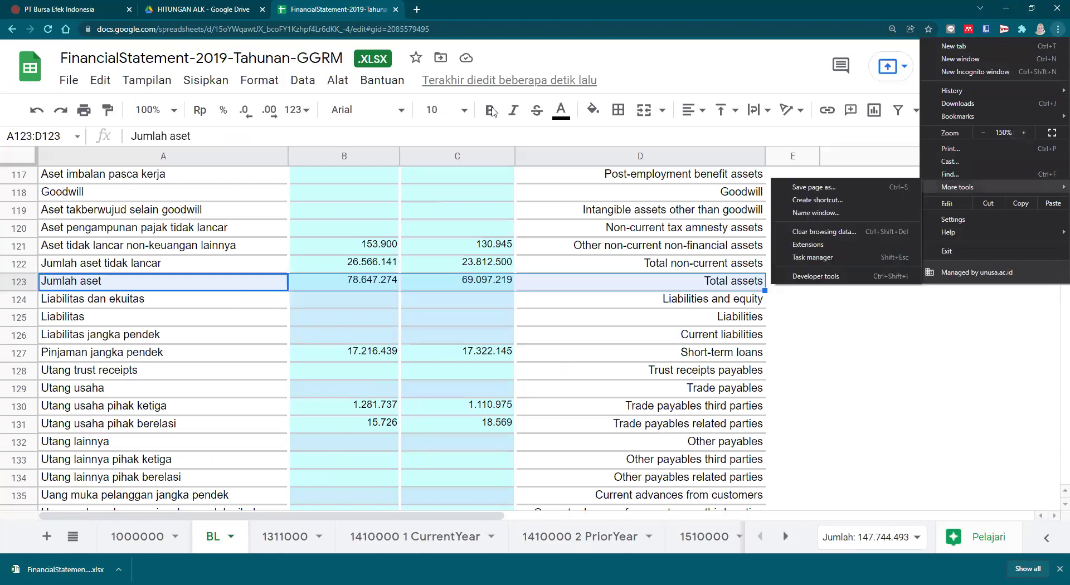
click(493, 111)
click(858, 334)
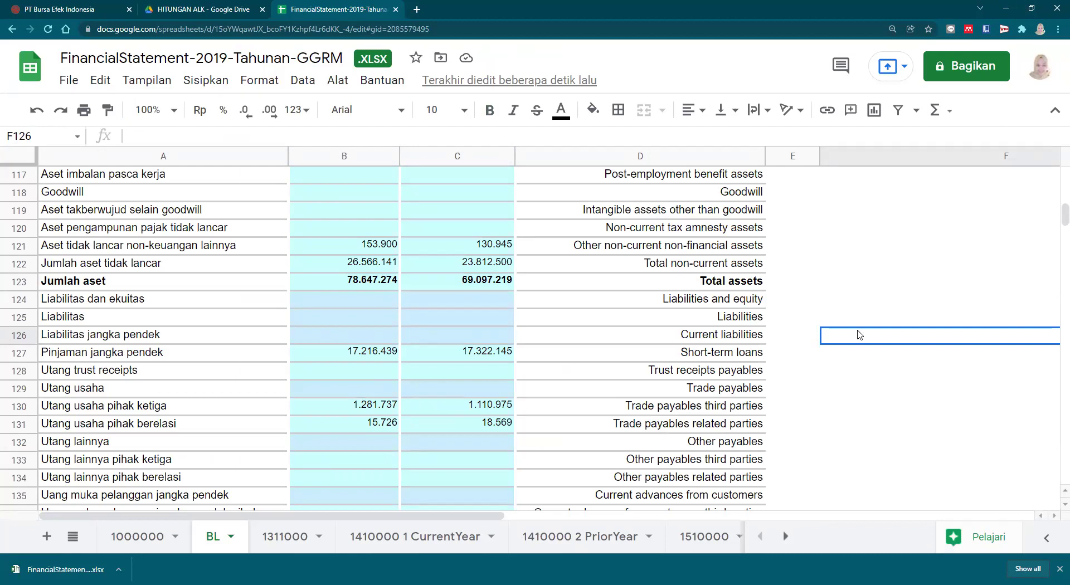
Download the workbook in Microsoft Excel (.xlsx) format to the Pictures folder as FinancialStatement-2019-Tahunan-GGRM (1).xlsx.
click(68, 81)
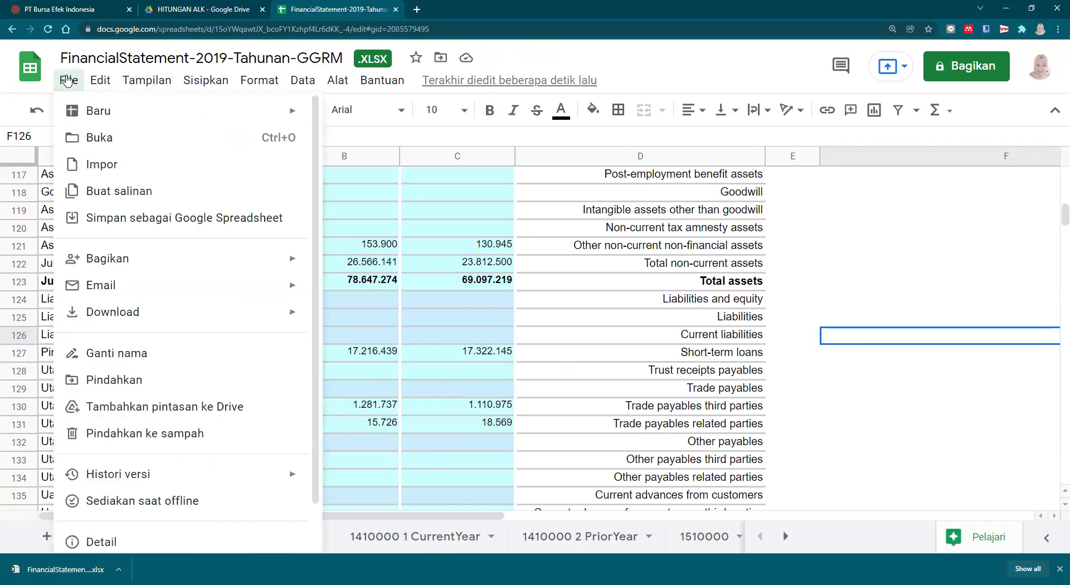
mouse_move(167, 315)
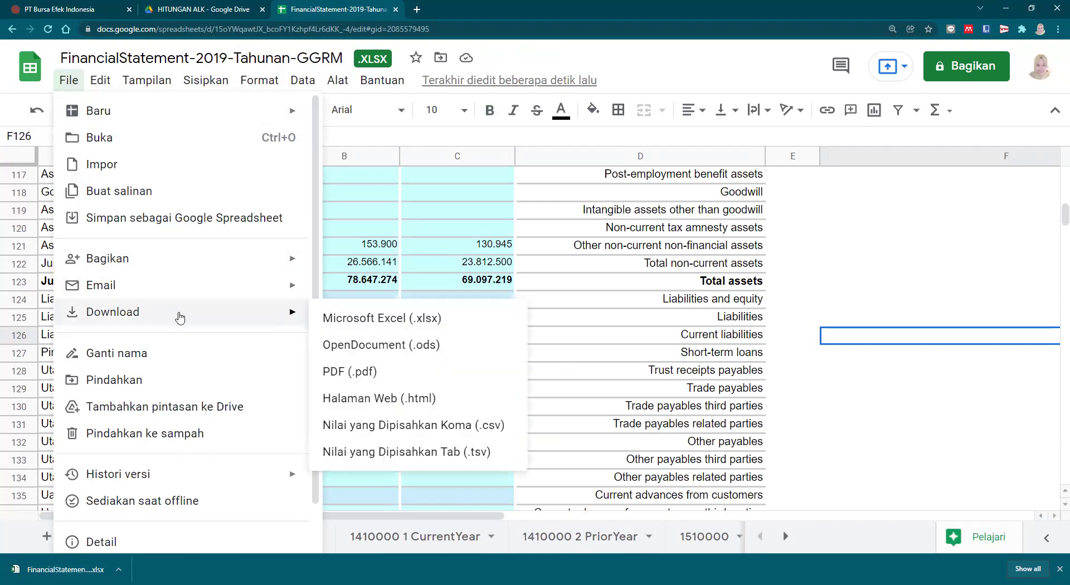
click(350, 320)
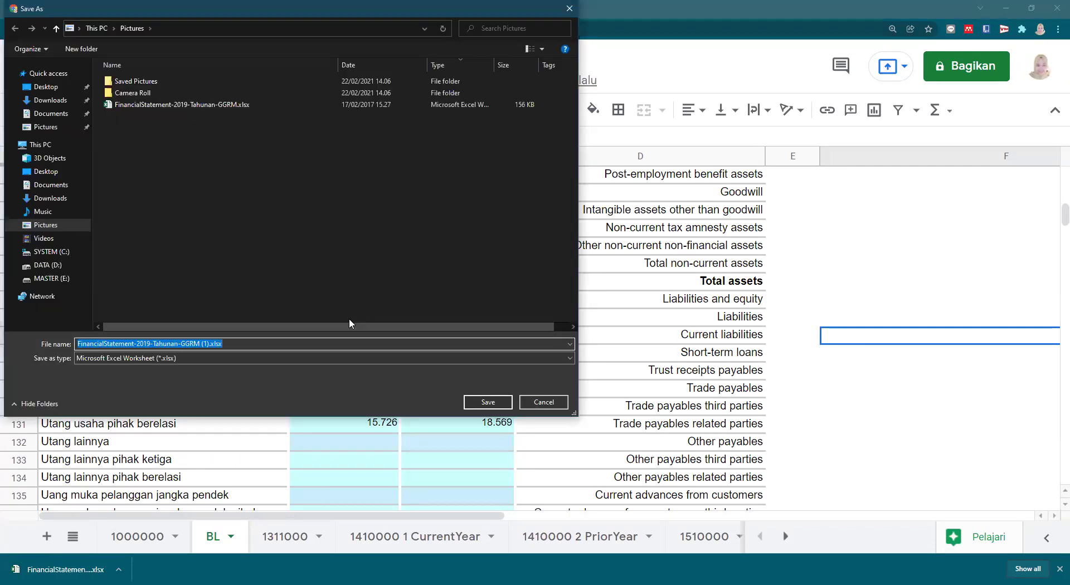
click(488, 409)
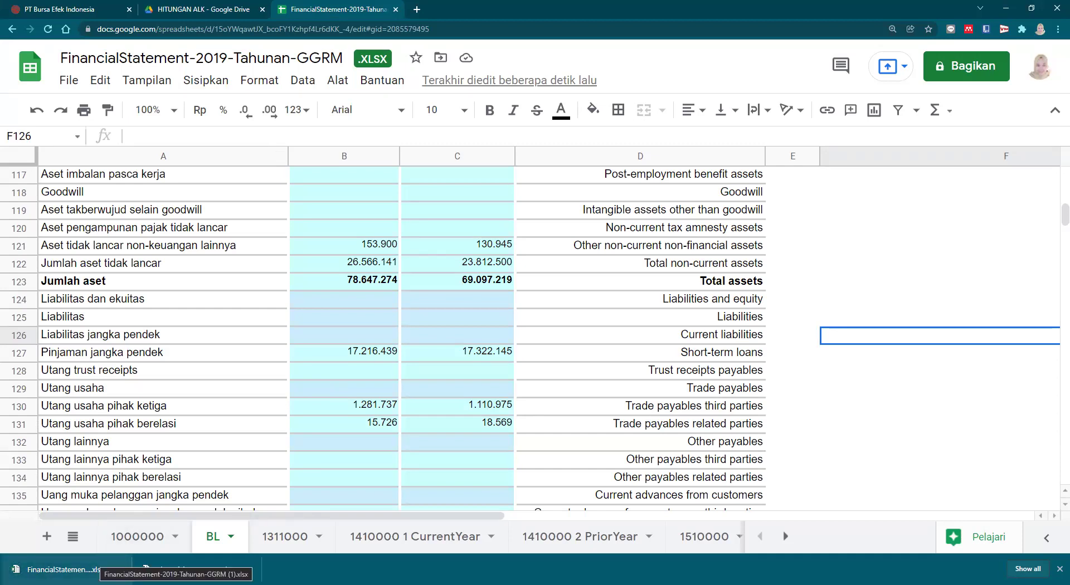
Open the downloaded FinancialStatement-2019-Tahunan-GGRM (1).xlsx in Excel and select cell F3 on the BL sheet.
click(95, 569)
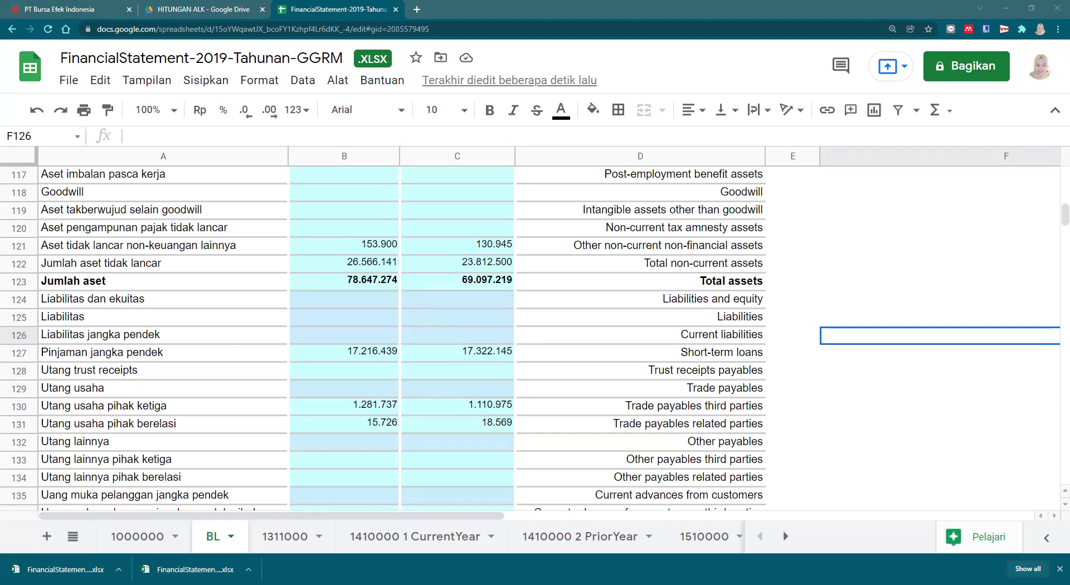
click(664, 330)
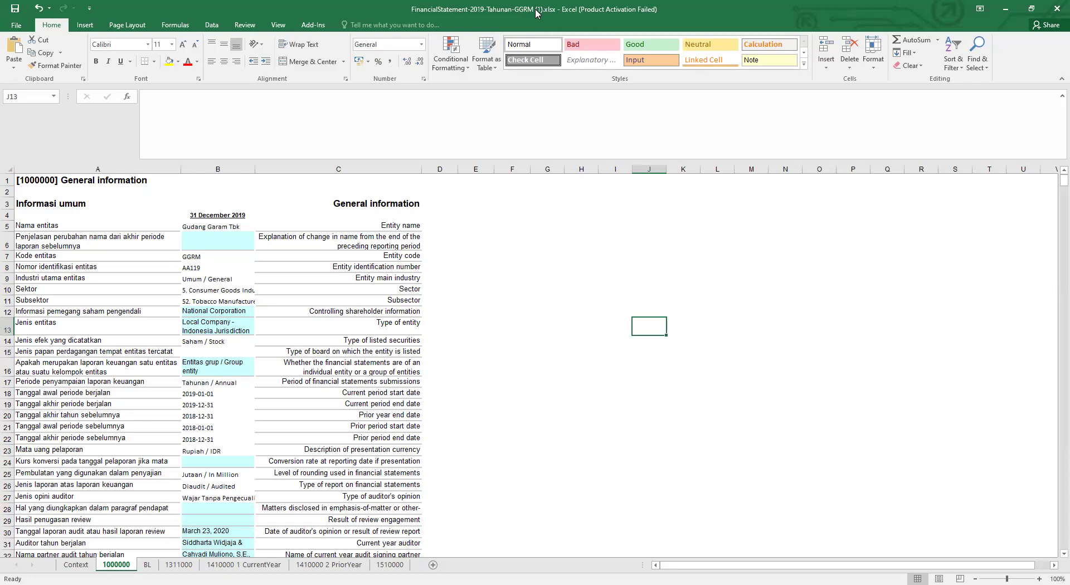
click(477, 355)
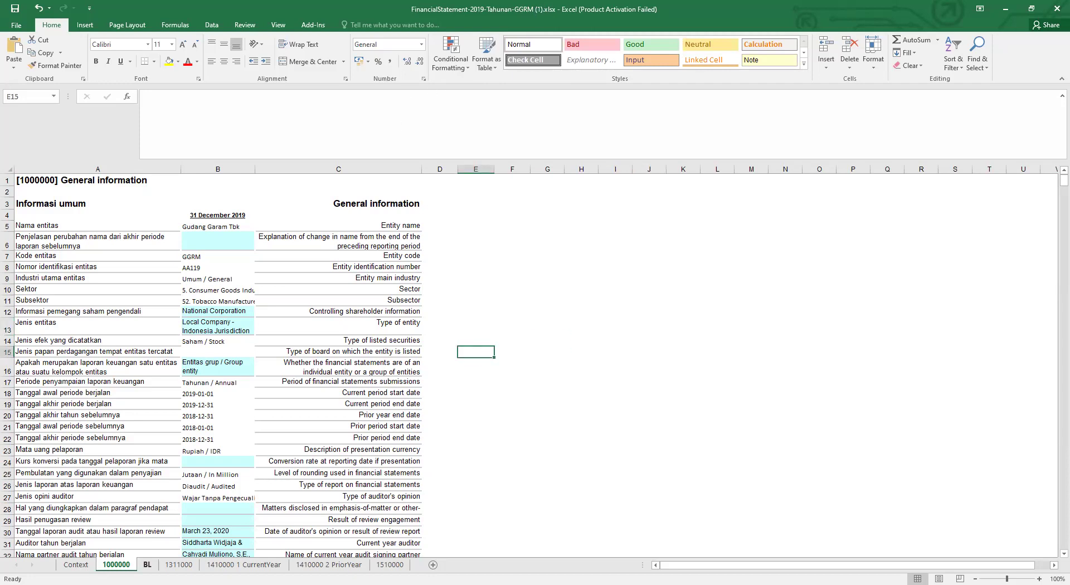
click(147, 565)
click(271, 328)
click(579, 217)
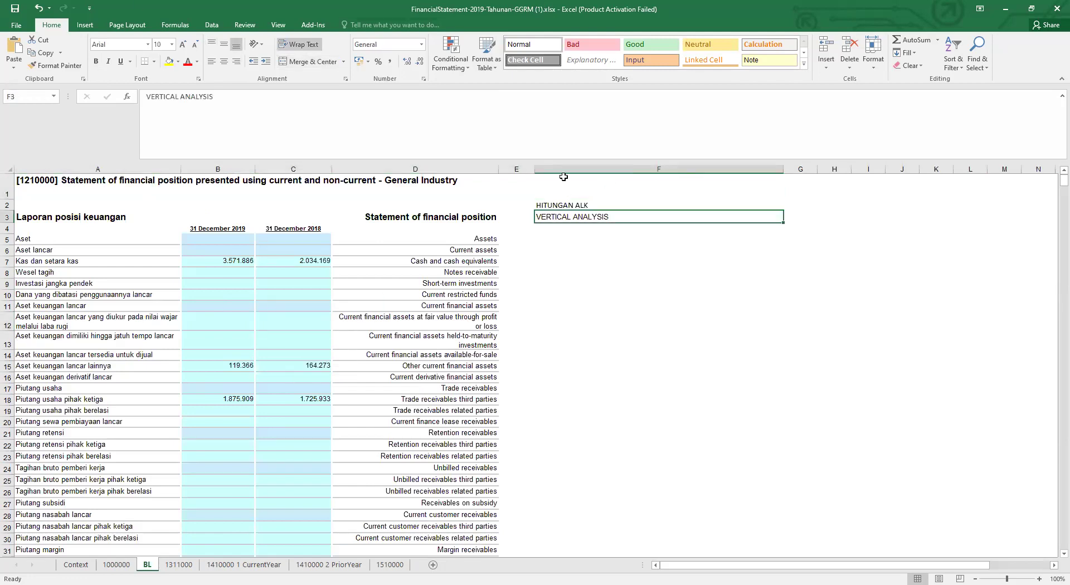
Make the HITUNGAN ALK and VERTICAL ANALYSIS headings in F2:F3 bold and increase their font size.
drag(551, 205, 553, 218)
click(97, 61)
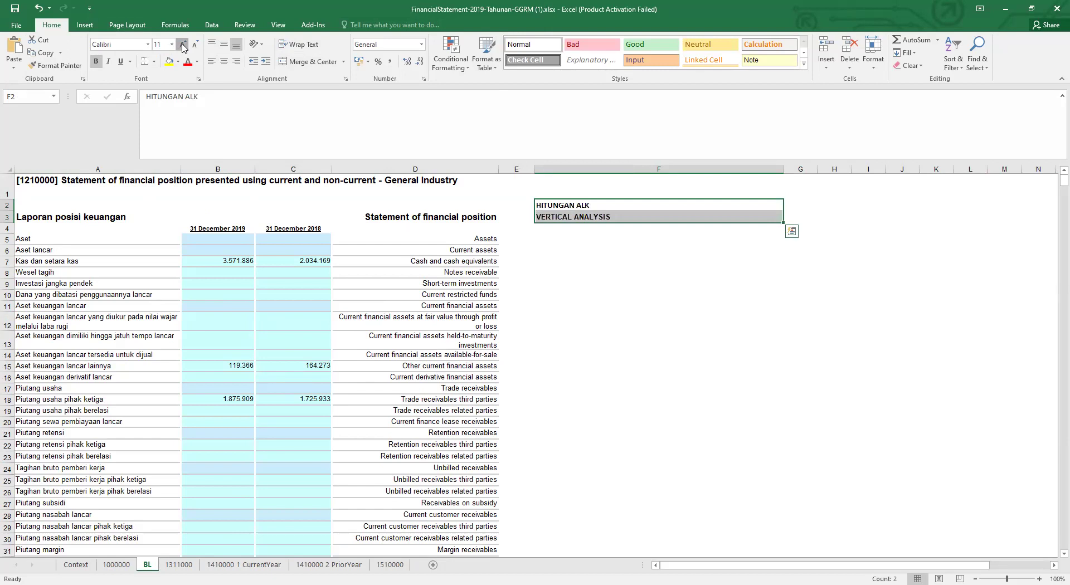
click(183, 44)
click(579, 288)
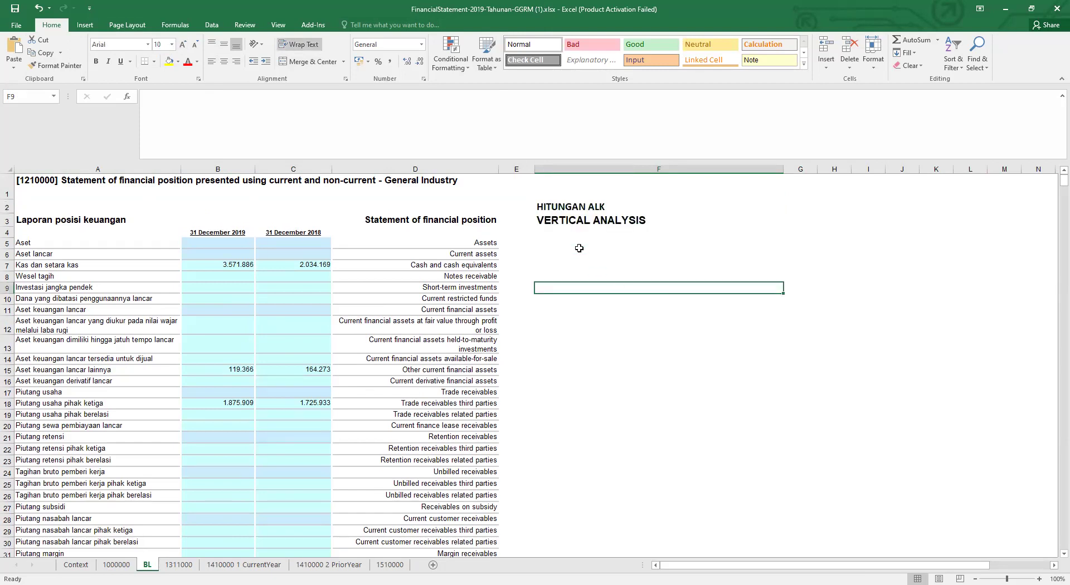
Fill the Jumlah aset row A123:E123 with yellow.
scroll(128, 323, down, 13)
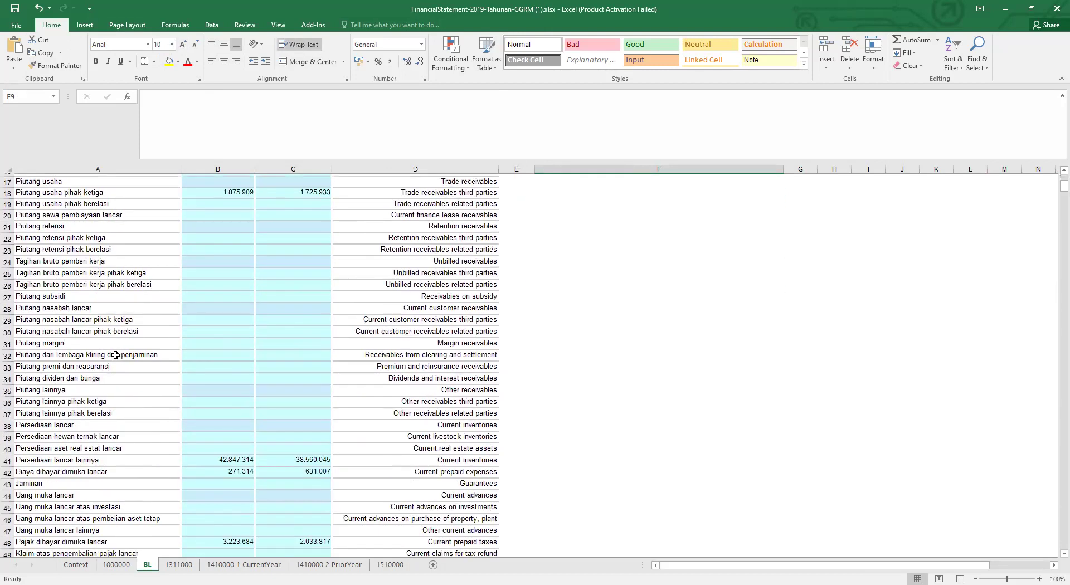
scroll(122, 377, down, 17)
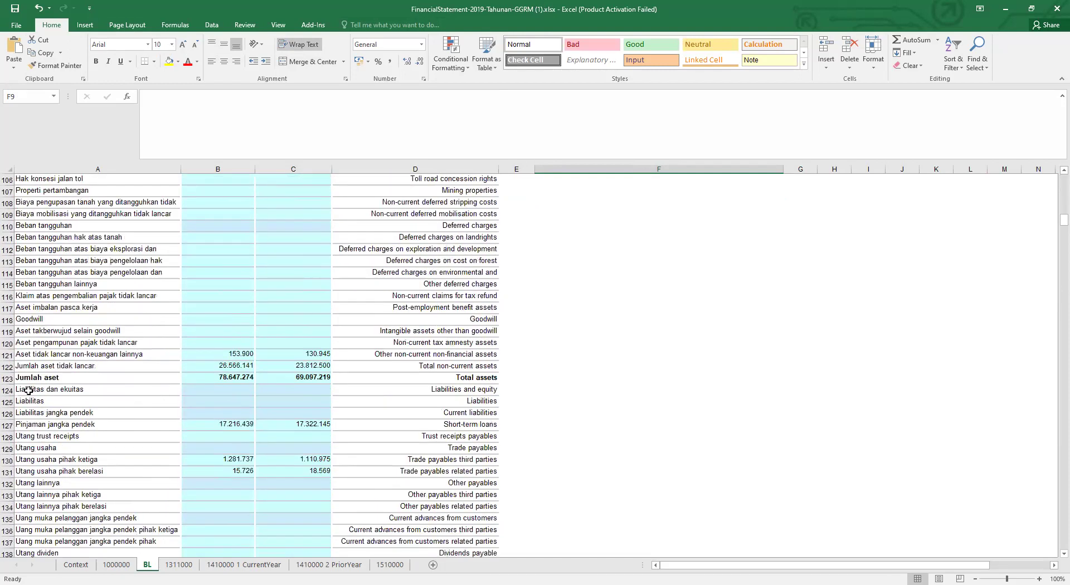
drag(25, 379, 532, 378)
click(170, 66)
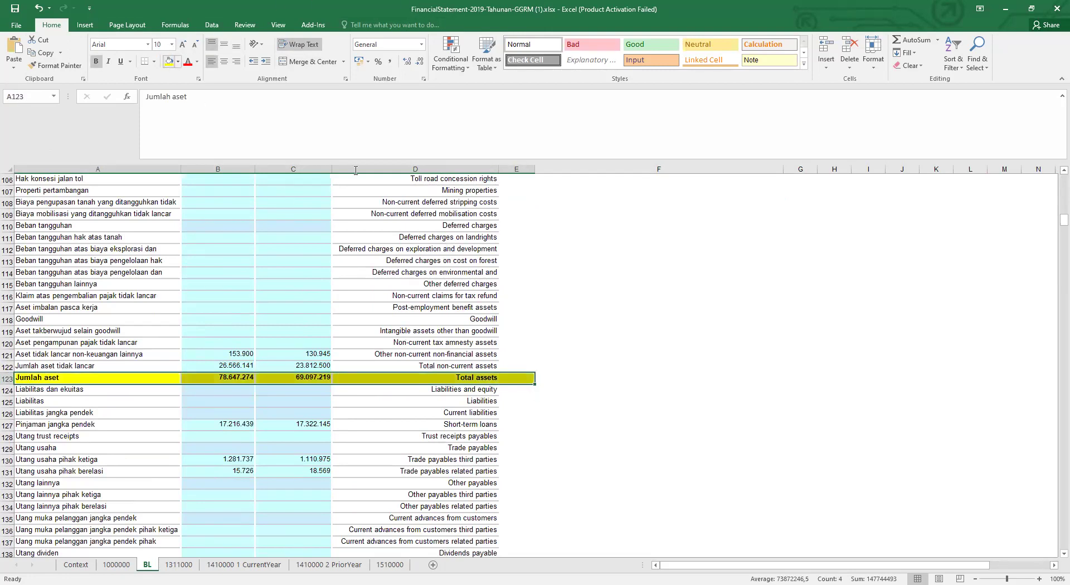
click(610, 377)
Fill the Jumlah liabilitas dan ekuitas row A257:E257 with yellow.
scroll(262, 443, down, 4)
scroll(233, 430, down, 20)
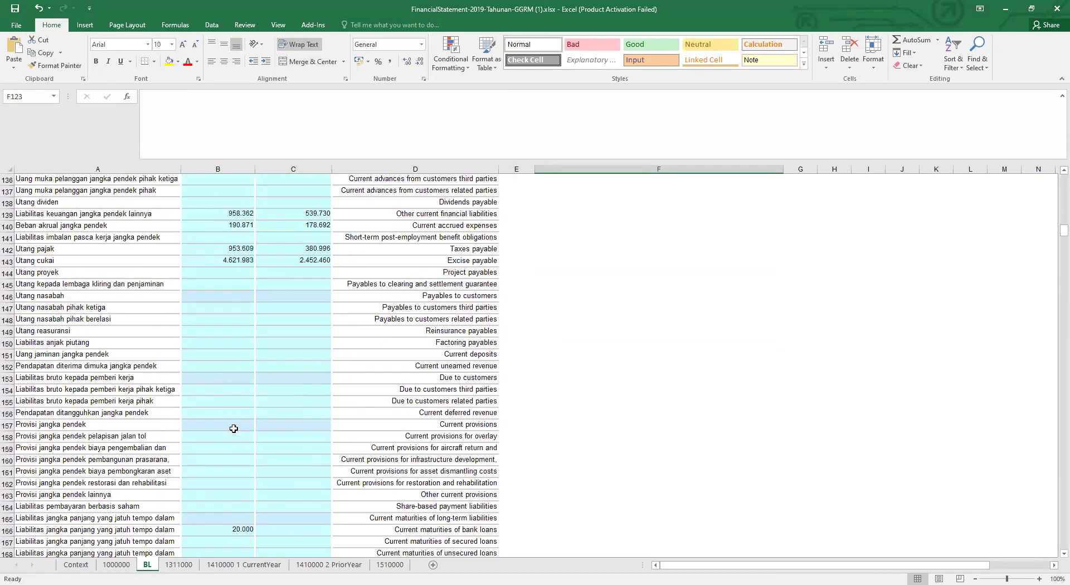
scroll(234, 430, down, 15)
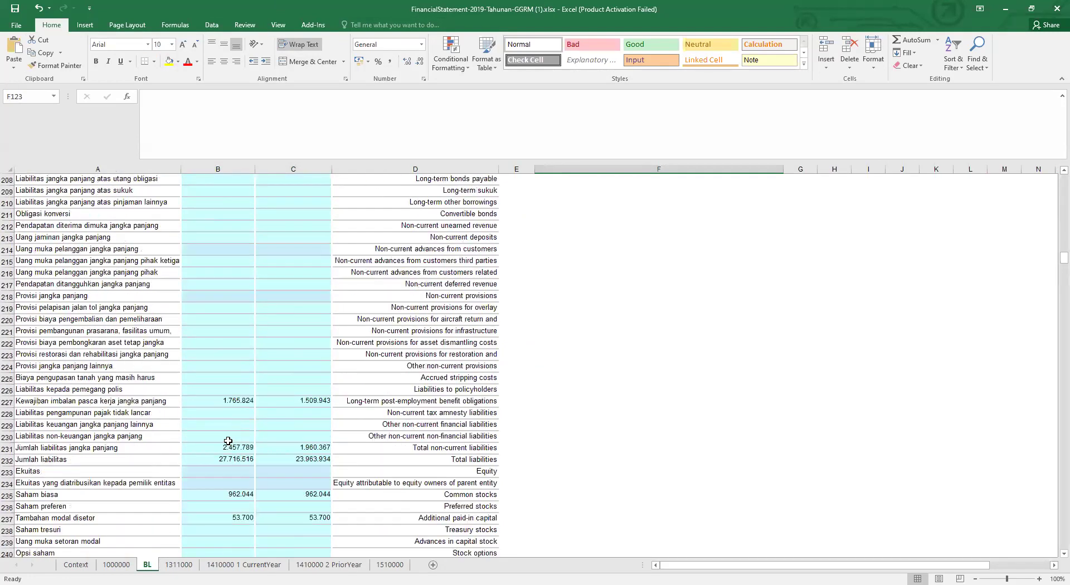
drag(17, 402, 534, 399)
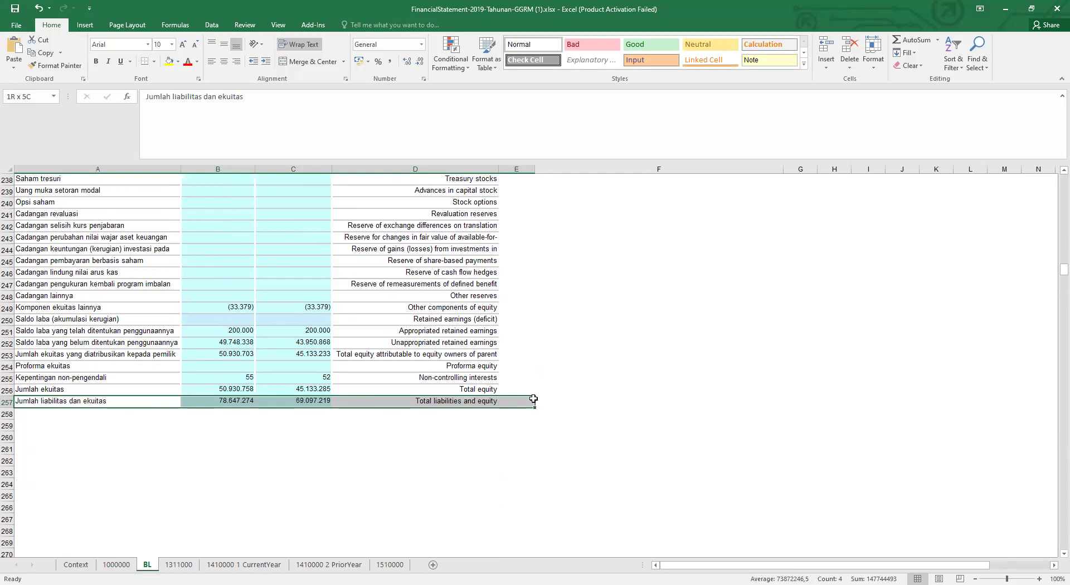
click(169, 61)
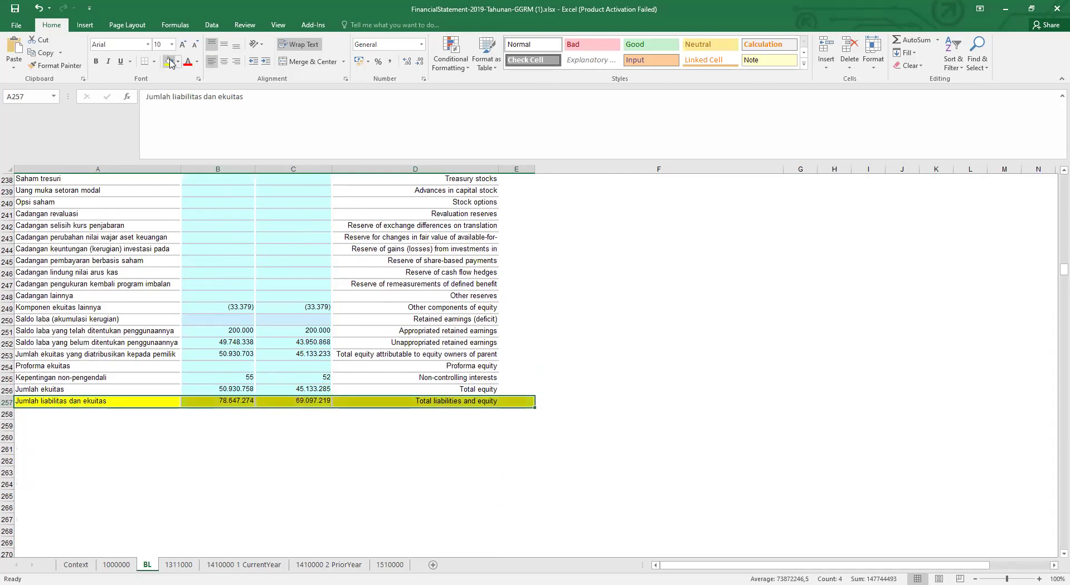
Make the Jumlah liabilitas dan ekuitas row A257:E257 bold and enter 100% in E257.
click(95, 62)
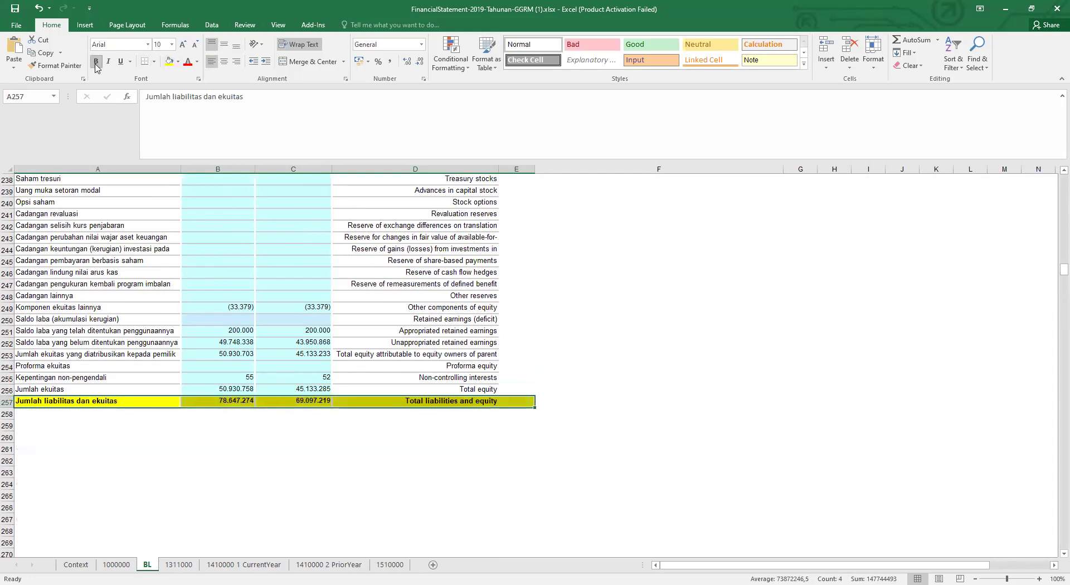
click(520, 400)
text(100)
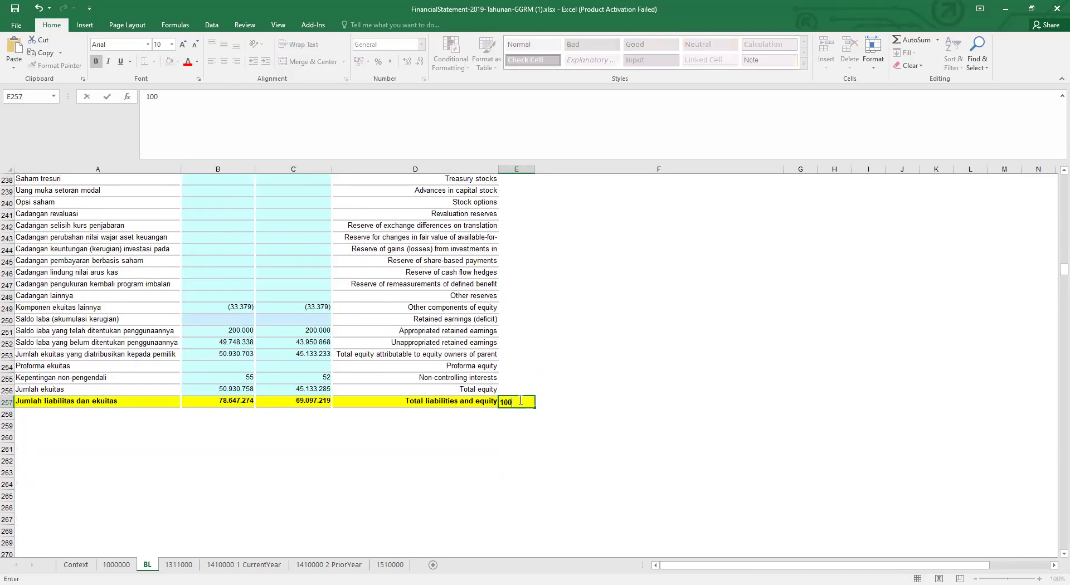
click(235, 400)
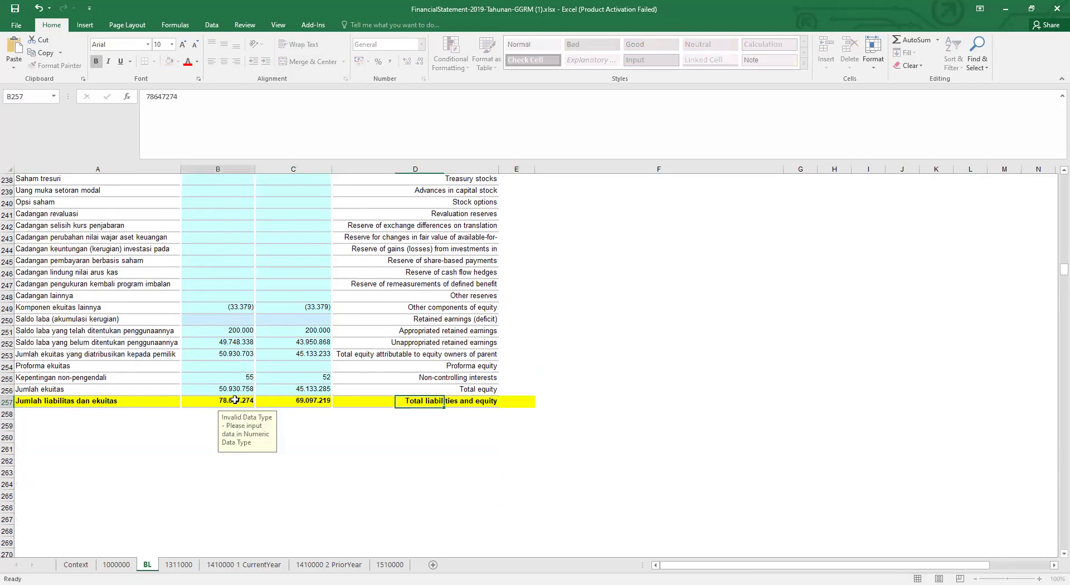
click(515, 403)
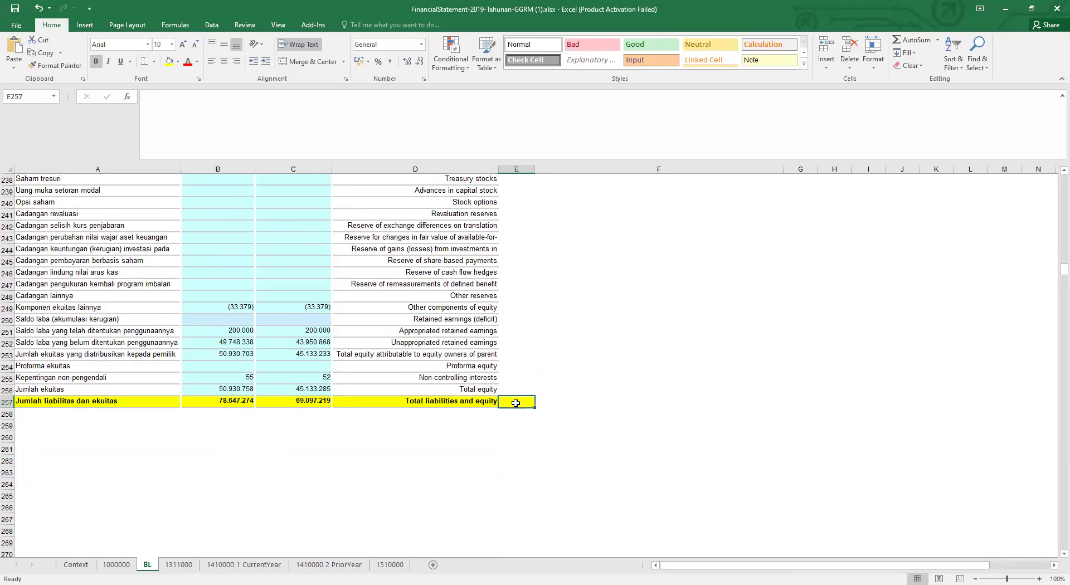
text(10)
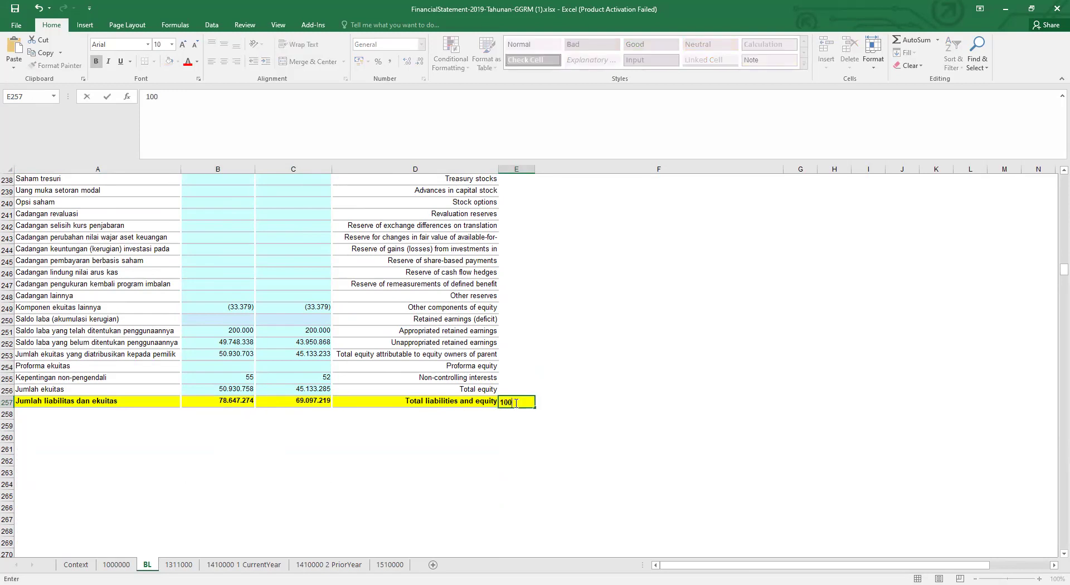
text(0%)
click(561, 370)
Enter 100% in cell E123 of the Jumlah aset row.
scroll(560, 372, up, 20)
scroll(557, 372, up, 20)
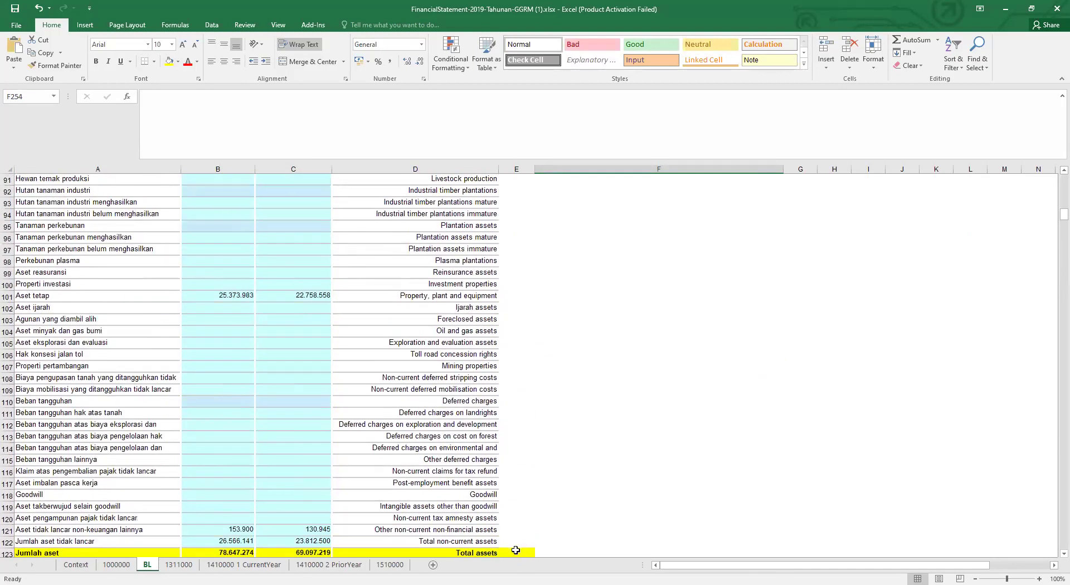
click(517, 552)
text(100)
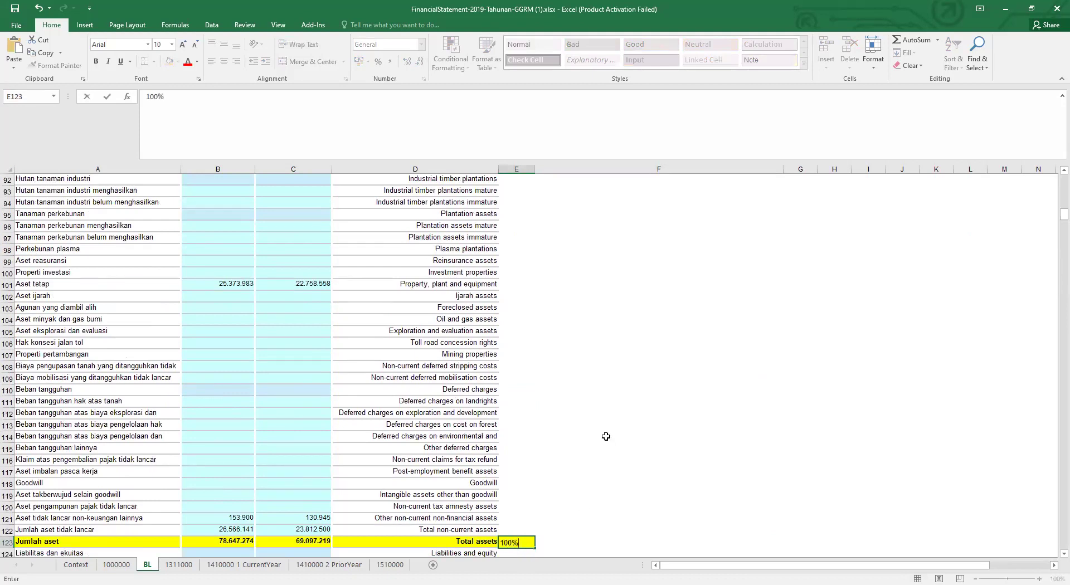
click(603, 516)
click(518, 544)
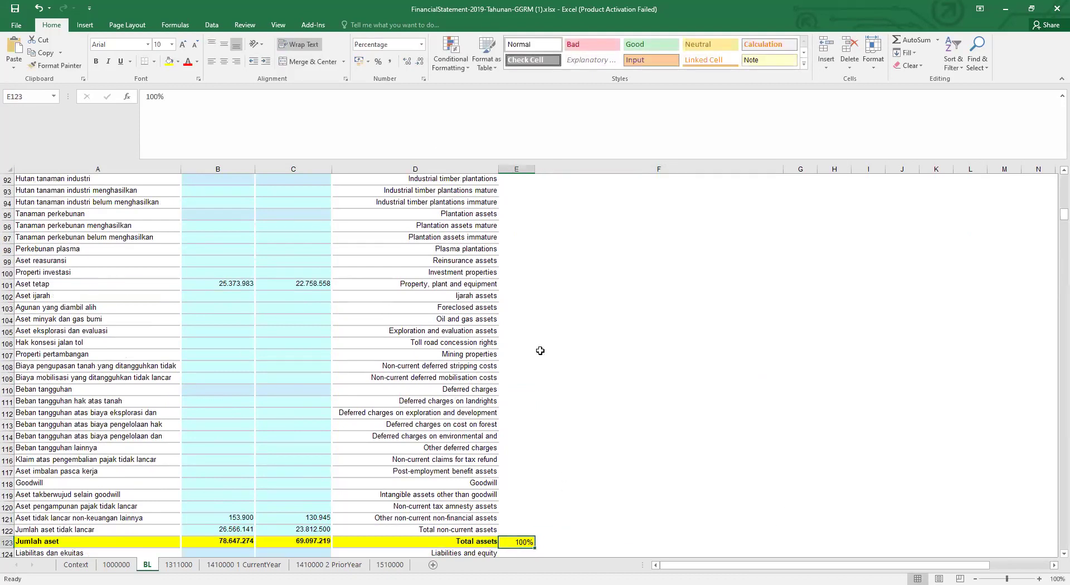
click(594, 471)
Enter the year 2019 in F4, beneath the VERTICAL ANALYSIS heading.
scroll(526, 536, up, 20)
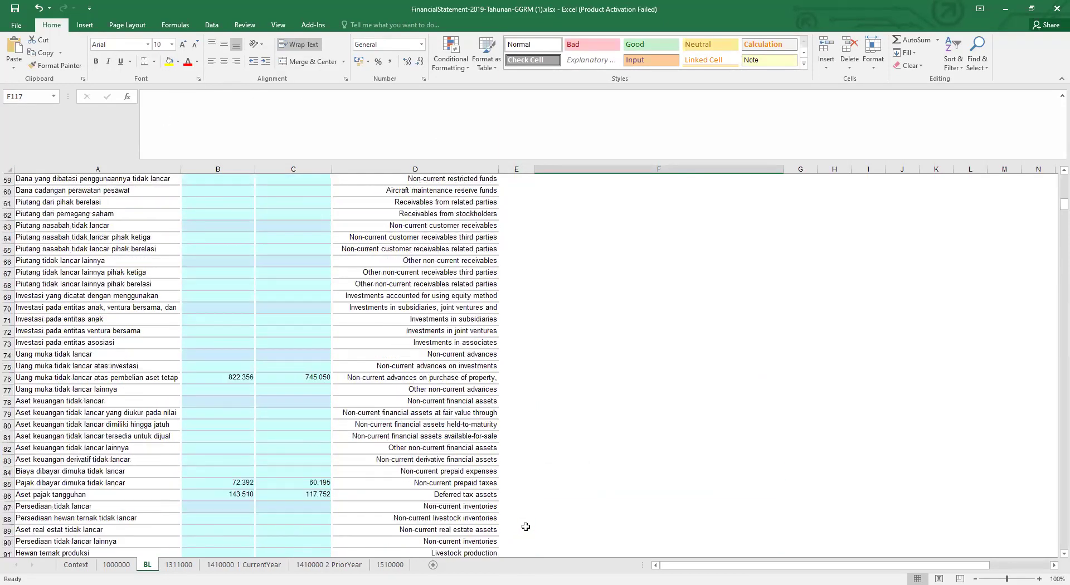
scroll(543, 472, up, 1)
click(574, 232)
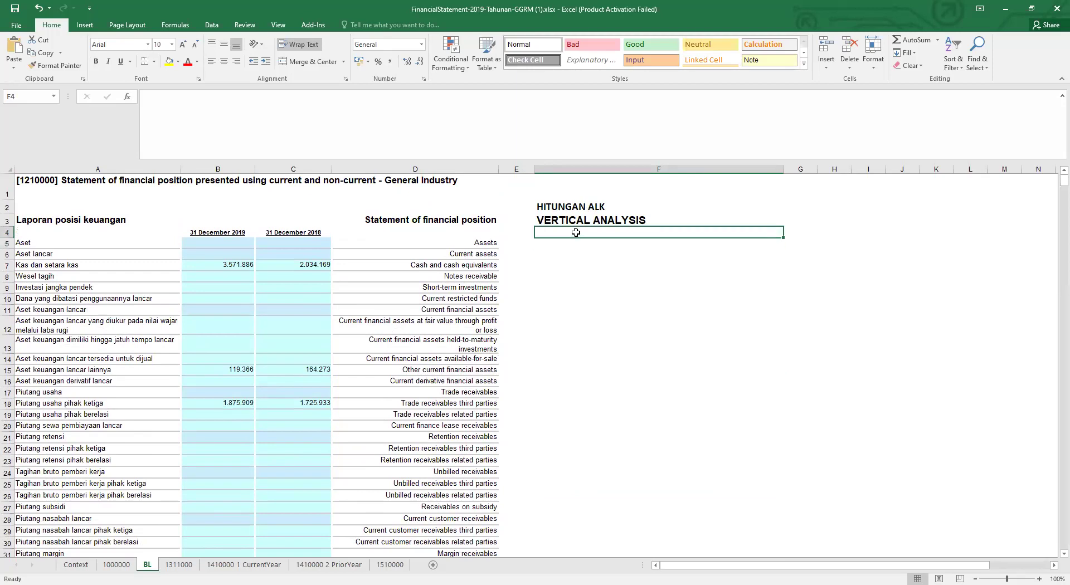
text(20)
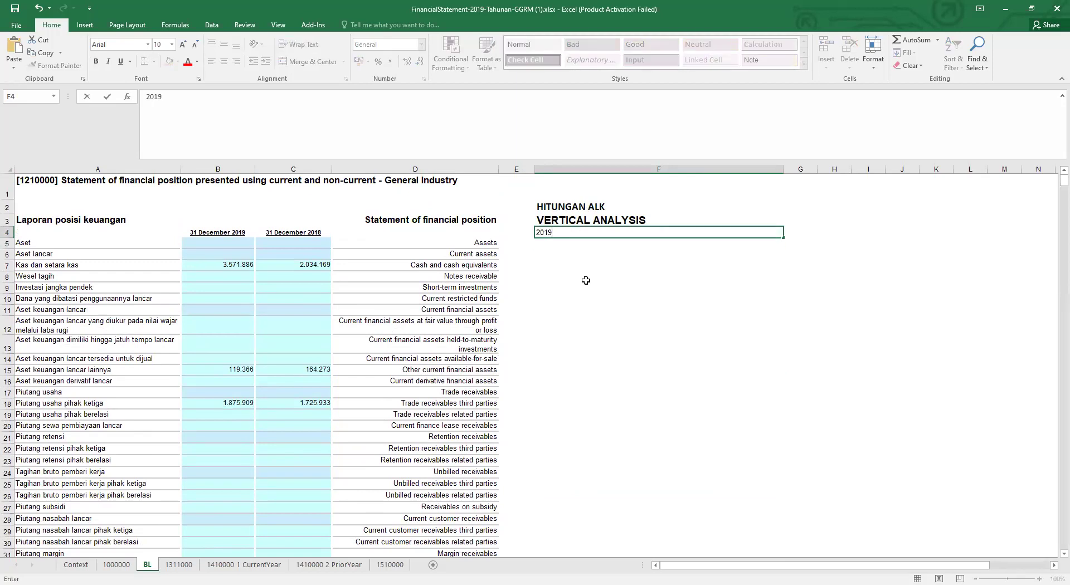
text(19)
click(586, 281)
Format the 2019 heading in F4 as left-aligned, bold and font size 14.
click(589, 230)
click(224, 62)
click(213, 62)
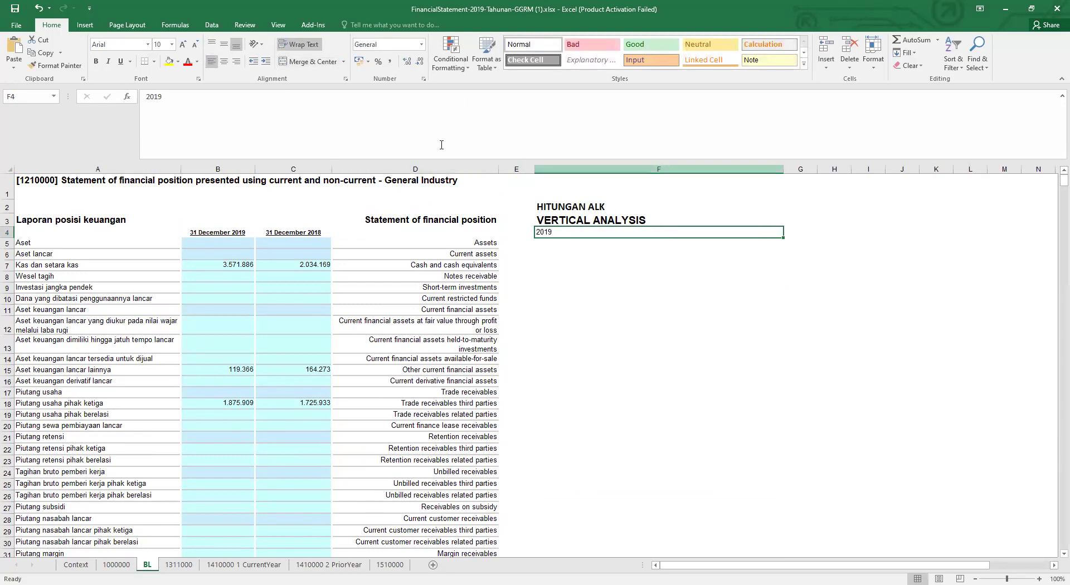
click(96, 61)
click(183, 45)
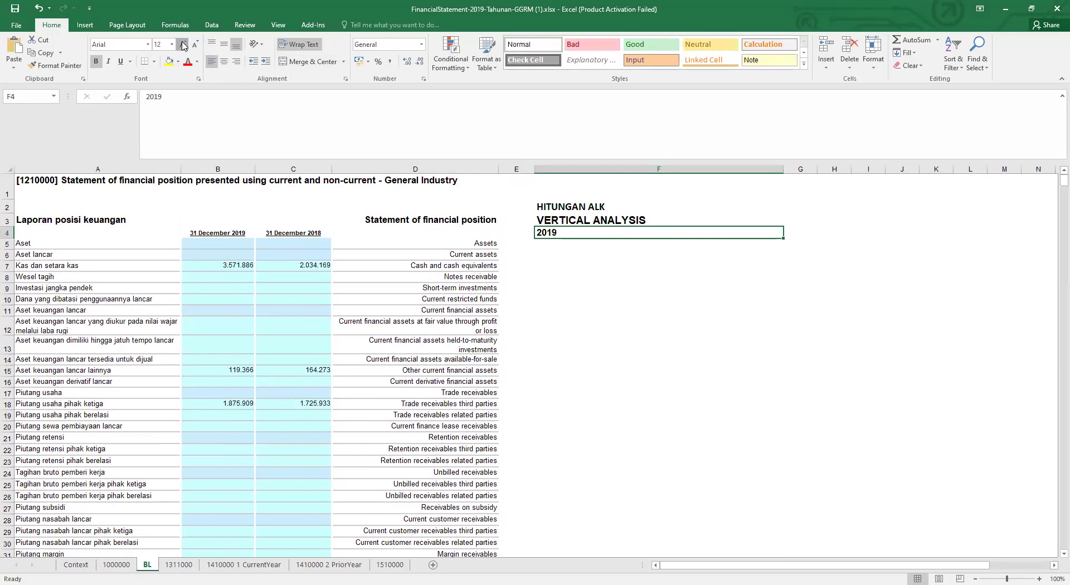
click(630, 302)
click(632, 223)
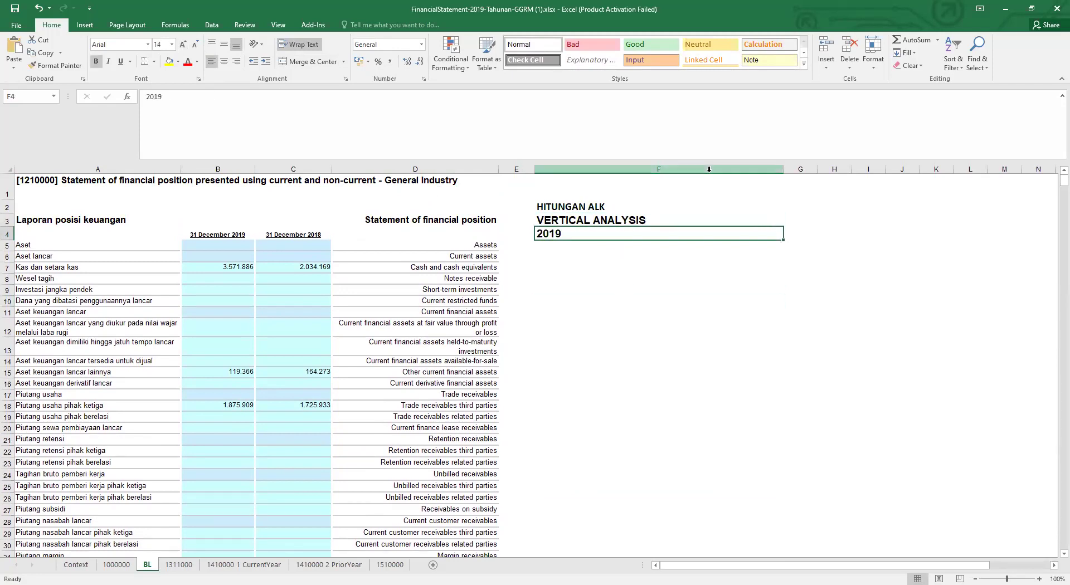
click(709, 167)
right_click(710, 170)
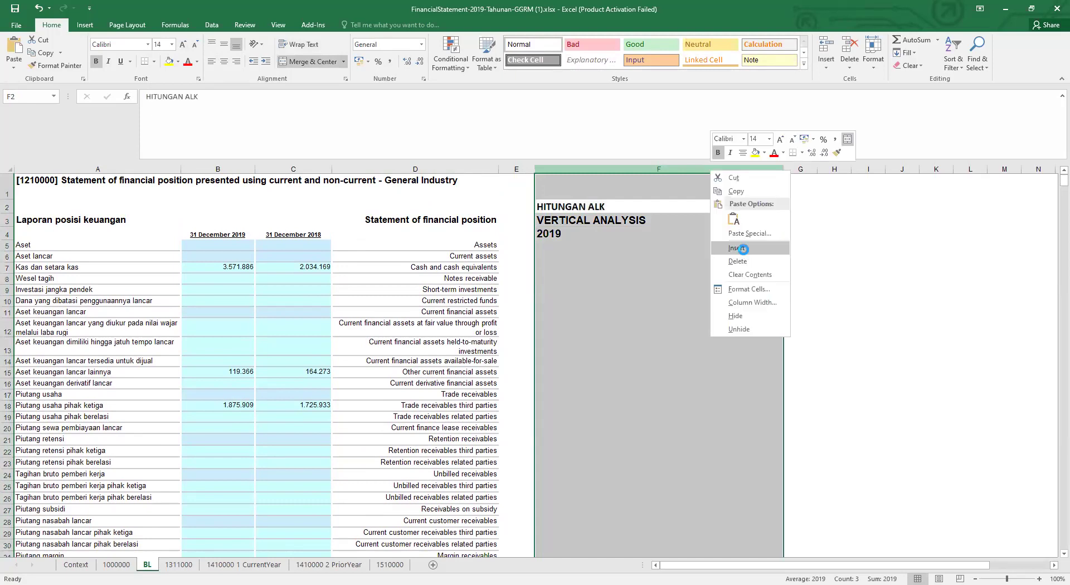
click(744, 254)
click(628, 311)
key(ctrl+z)
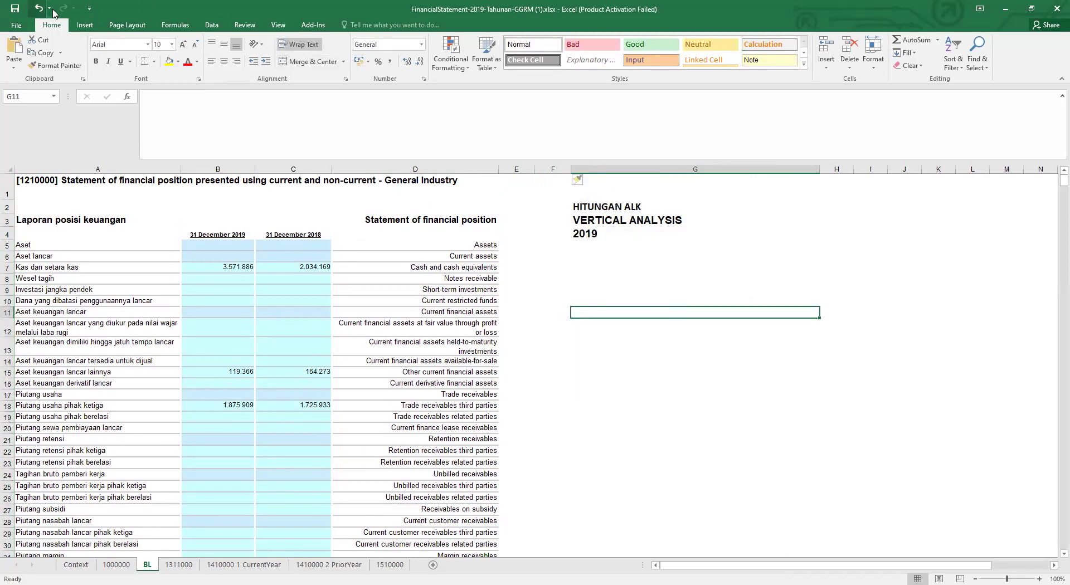
Insert a blank column directly after column F.
click(799, 166)
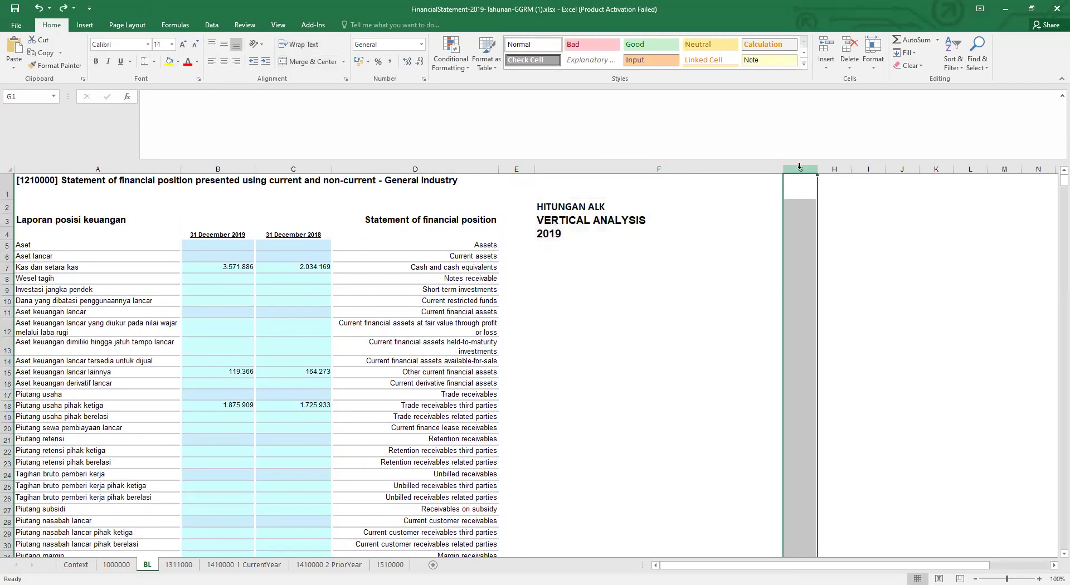
click(821, 253)
drag(796, 275, 772, 276)
Copy the formatted 2019 heading from F4 across to G4 and change the copy to 2018.
drag(589, 221, 588, 234)
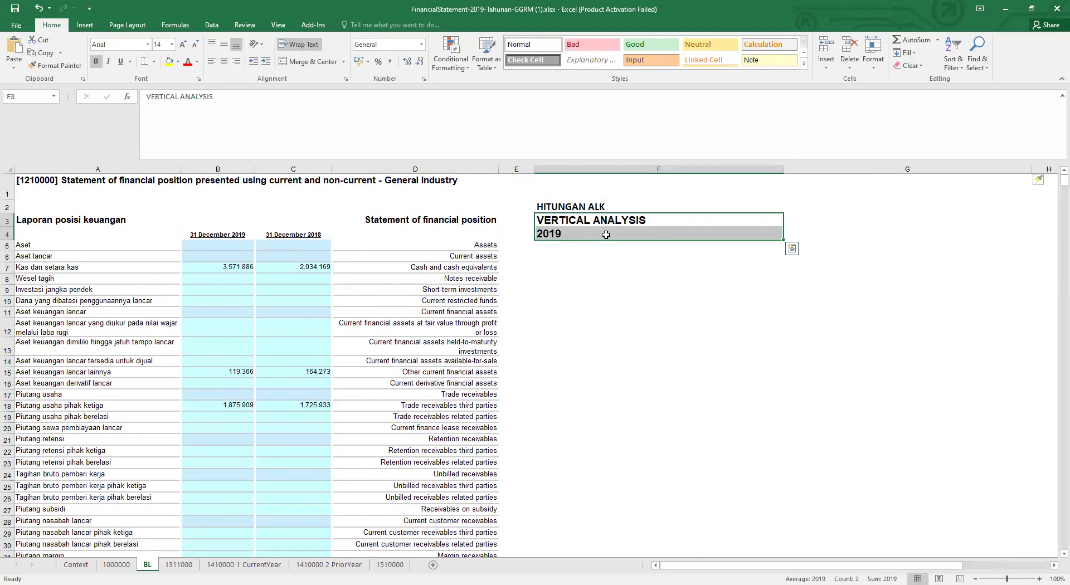
click(607, 233)
drag(784, 240, 937, 244)
click(879, 290)
click(788, 234)
click(166, 100)
key(BackSpace)
text(8)
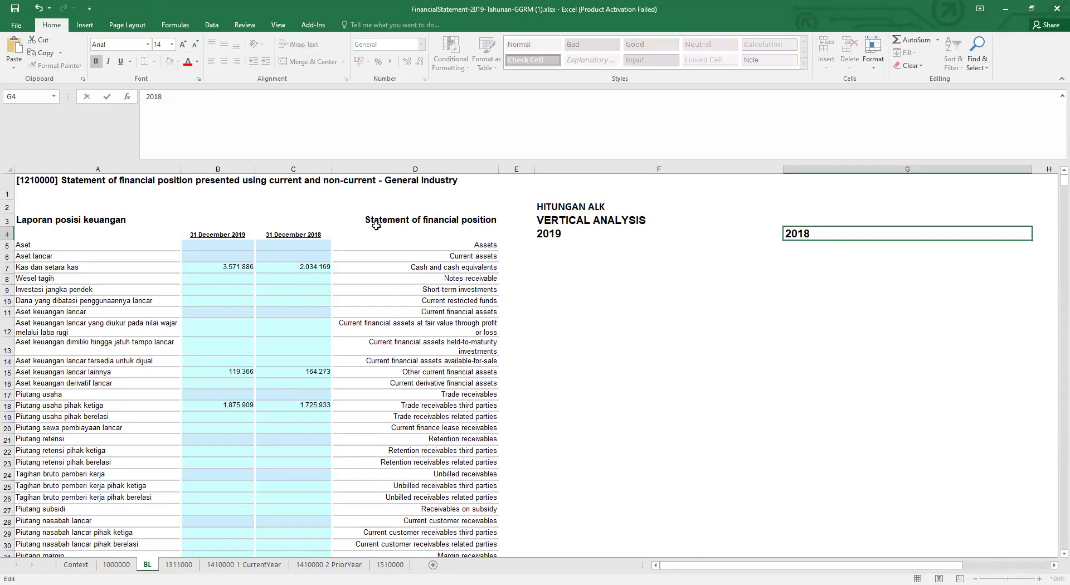
click(886, 333)
click(572, 251)
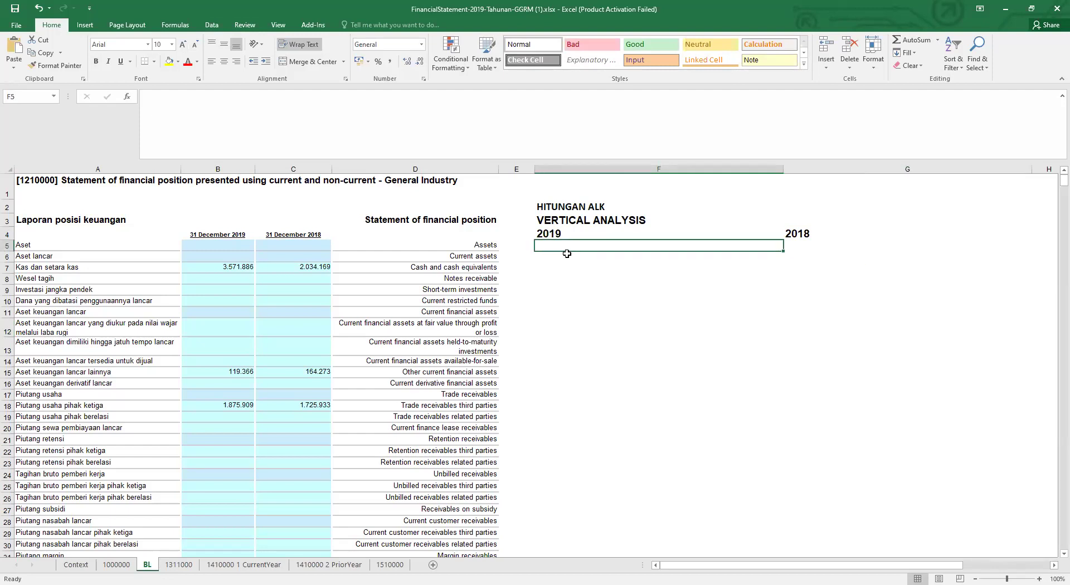
click(6, 245)
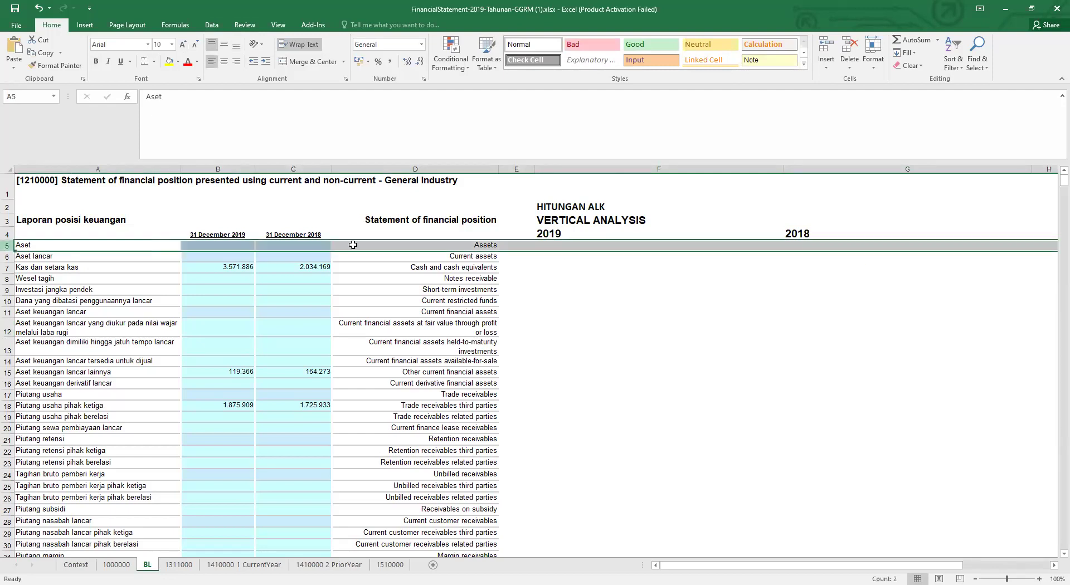
click(587, 247)
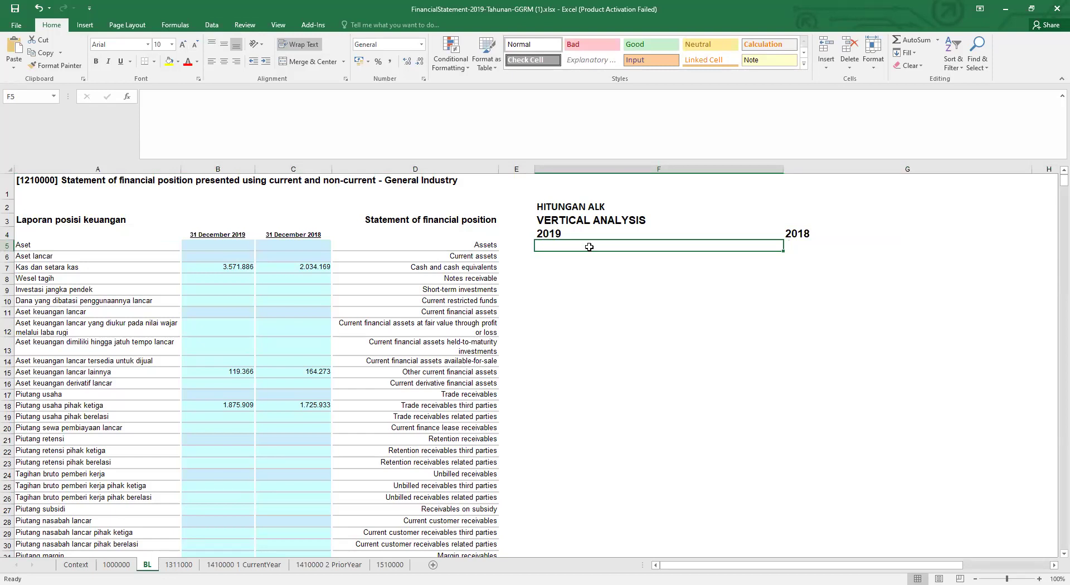
Enter a formula in F6 that divides the Aset lancar cell B6 by the 2019 Jumlah aset in B123.
click(589, 258)
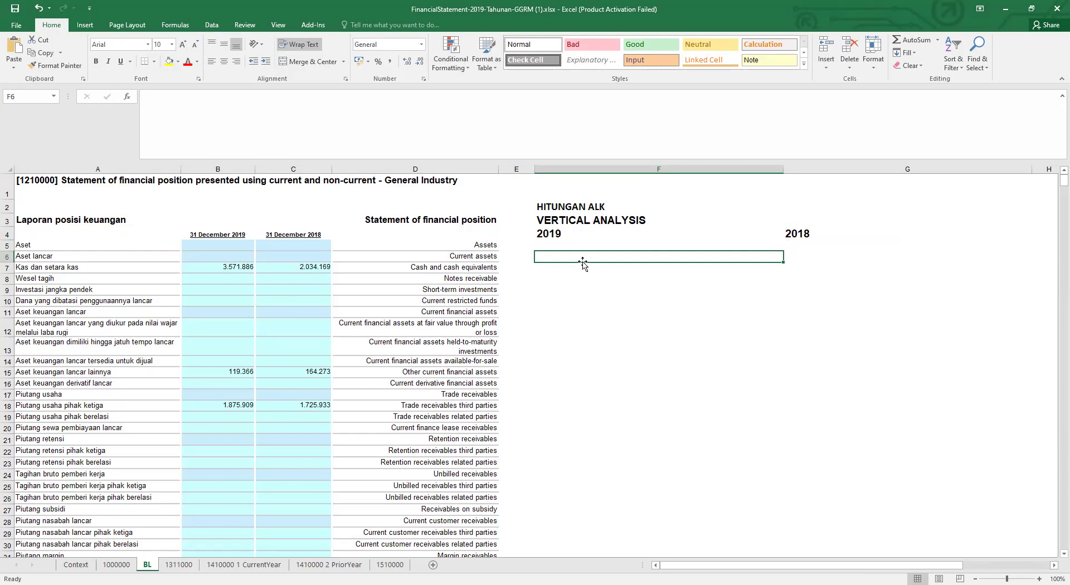
text(=)
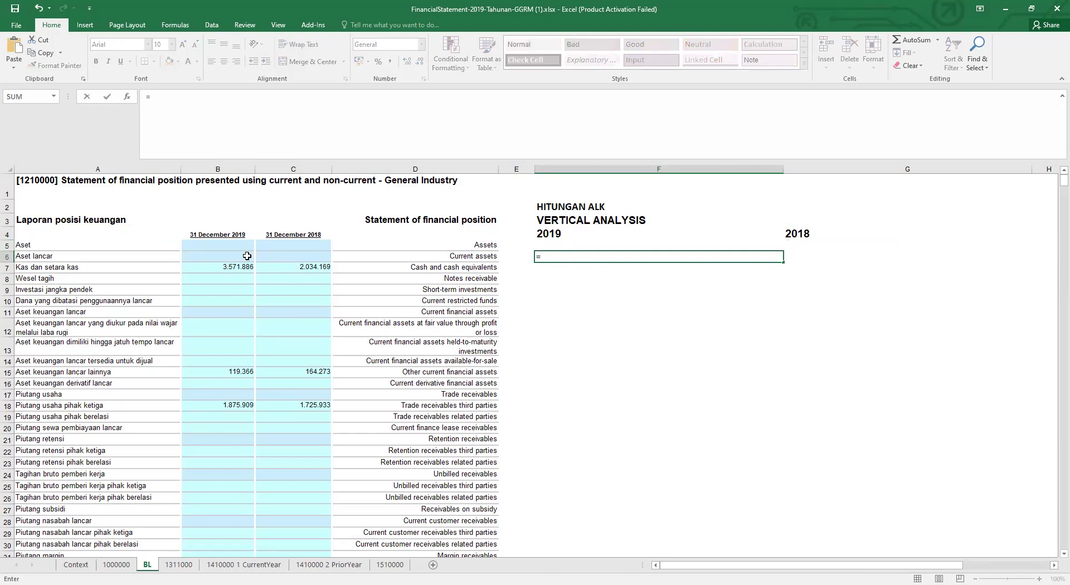
click(227, 257)
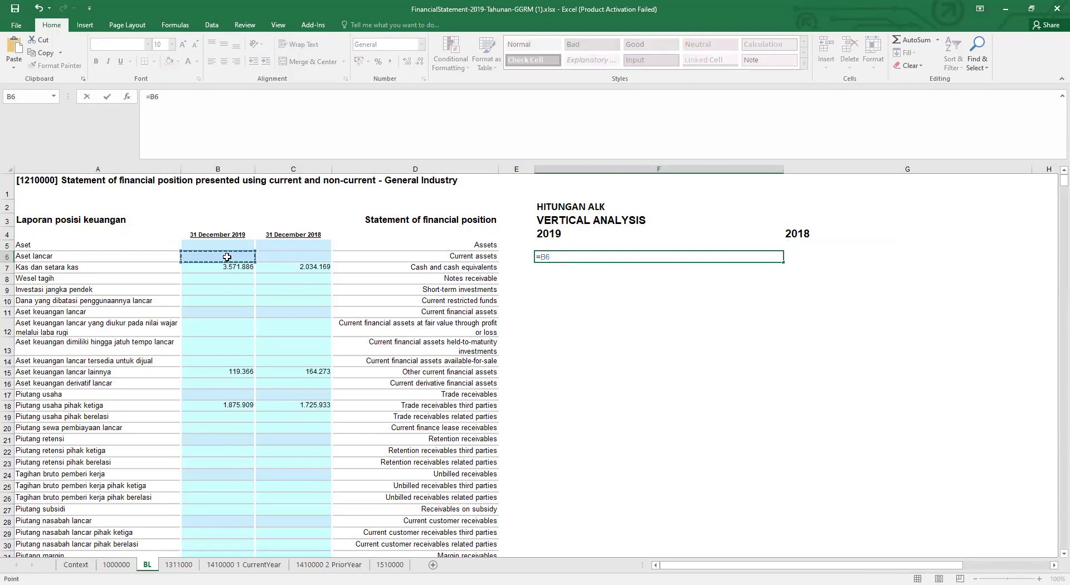
text(/)
scroll(286, 418, down, 20)
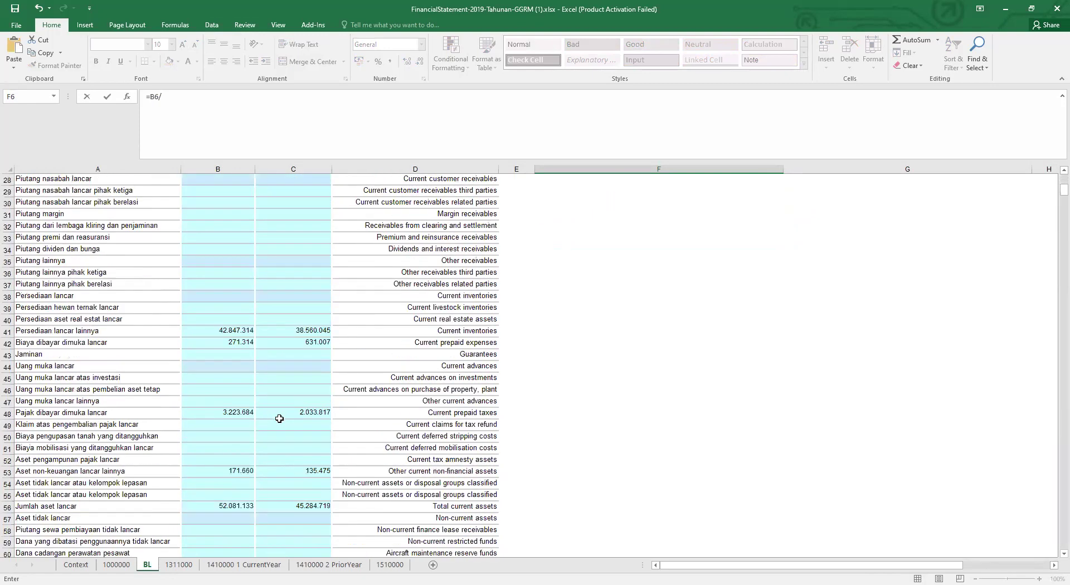
scroll(286, 419, down, 15)
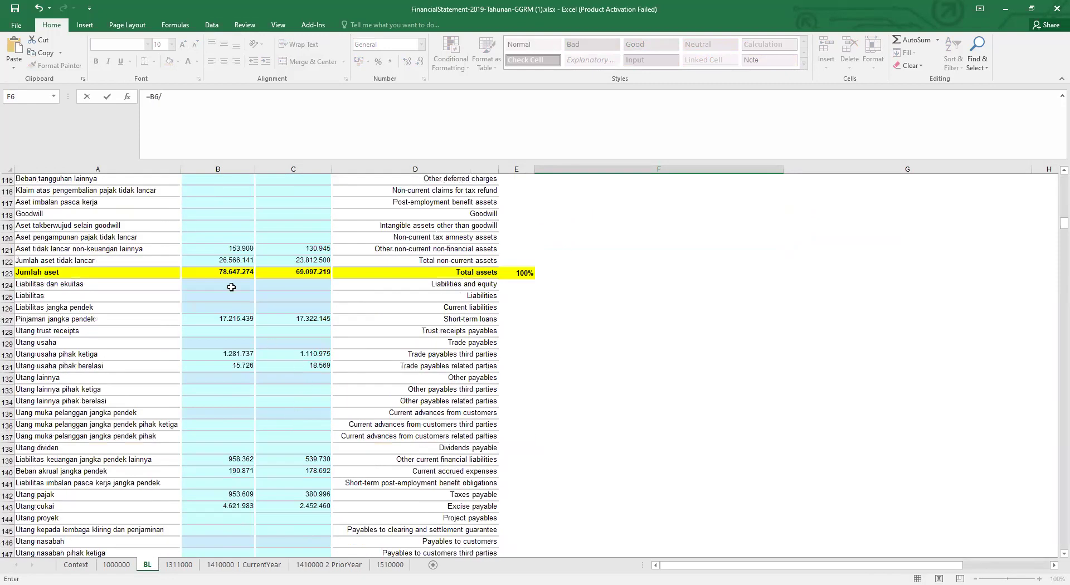
click(219, 275)
key(Return)
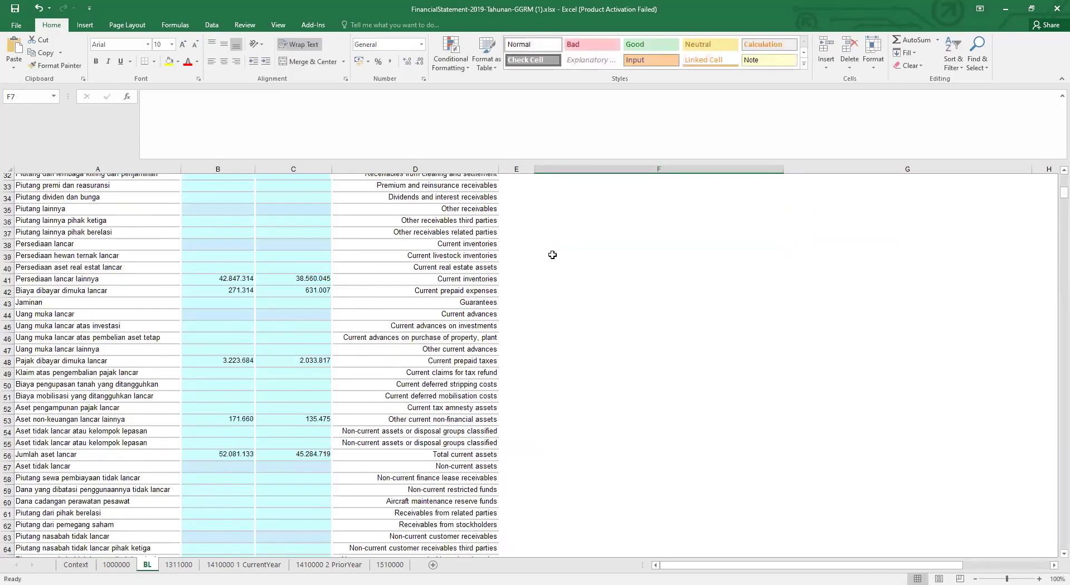
Fill the F6 formula down column F to the Jumlah aset row, F123.
click(700, 260)
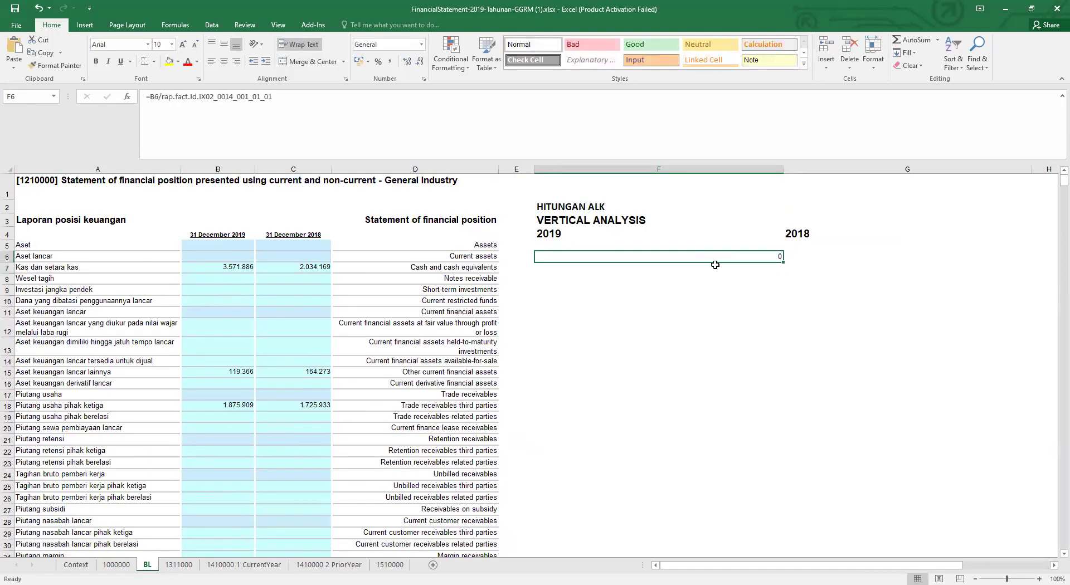
drag(785, 263, 741, 381)
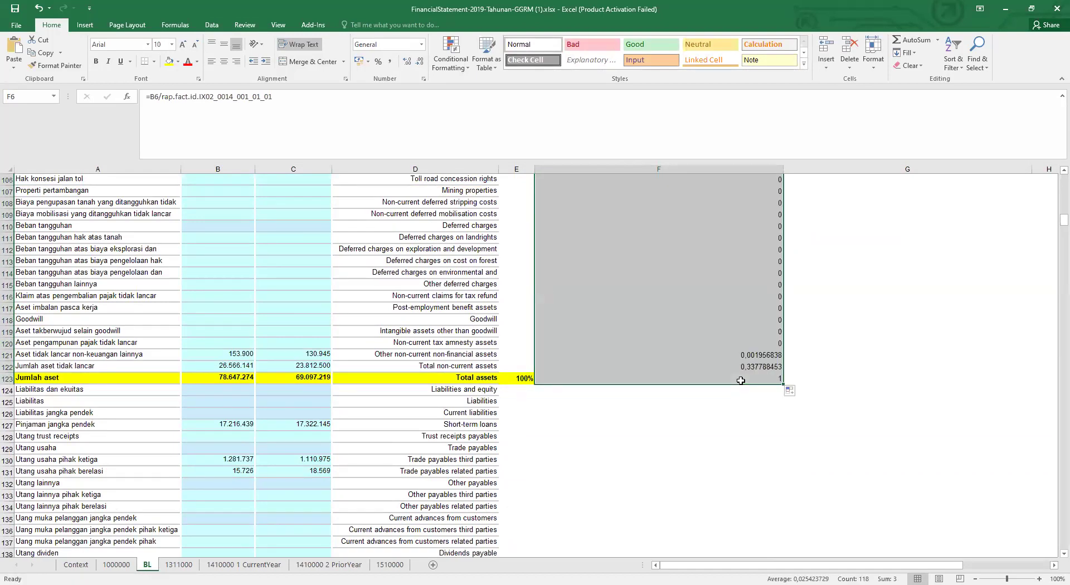
scroll(582, 289, up, 20)
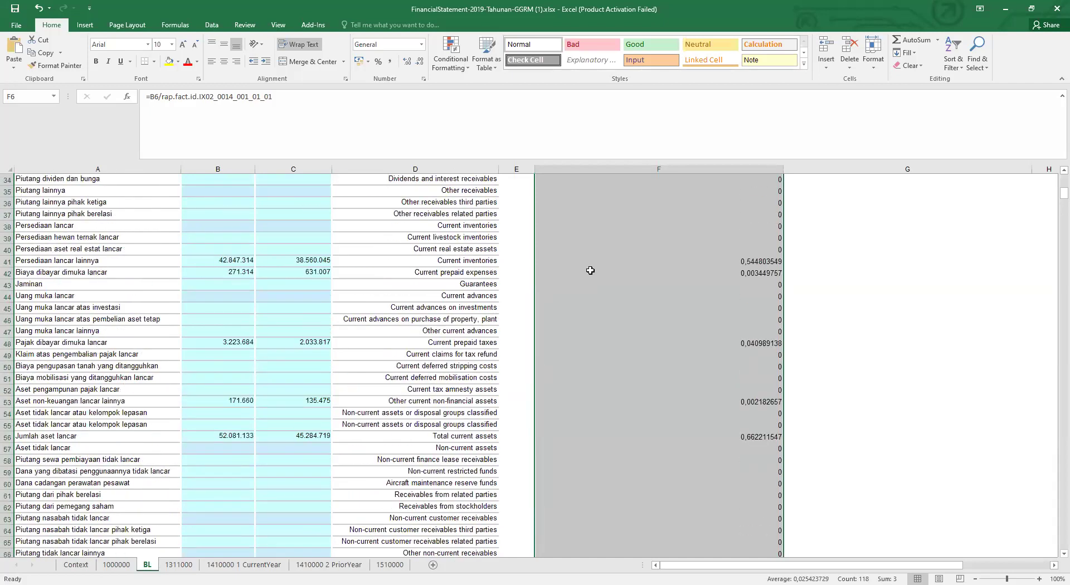
Try to replace the denominator in F6's formula with an absolute reference to the 2019 Jumlah aset in B123.
click(628, 255)
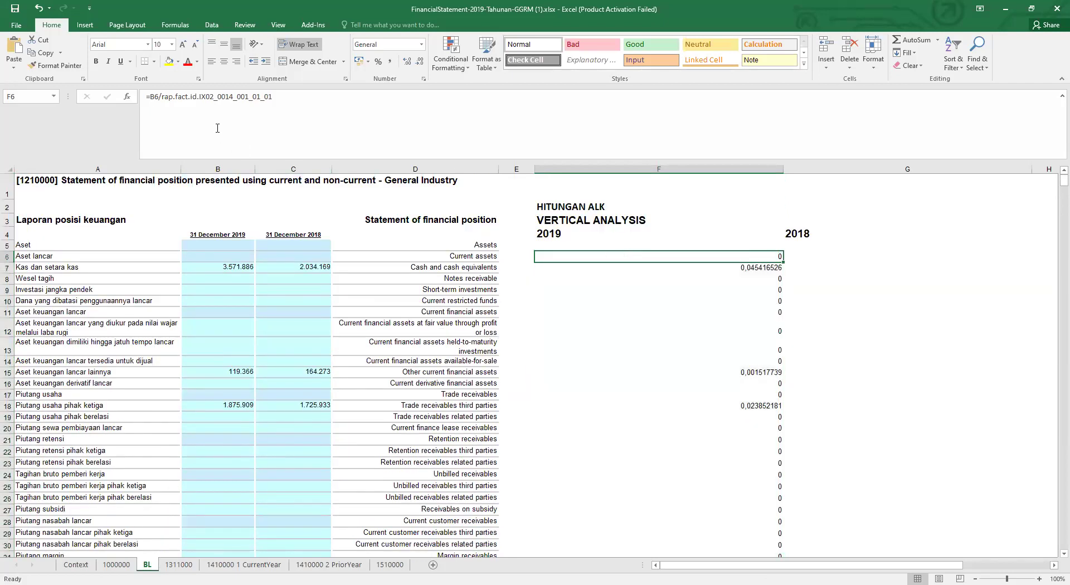
drag(161, 97, 318, 96)
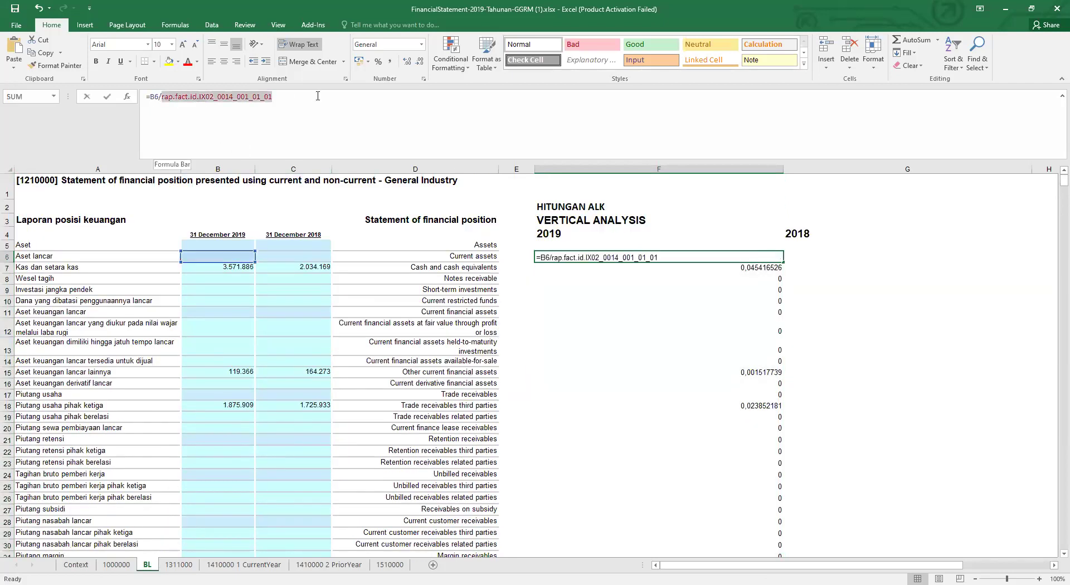
key(BackSpace)
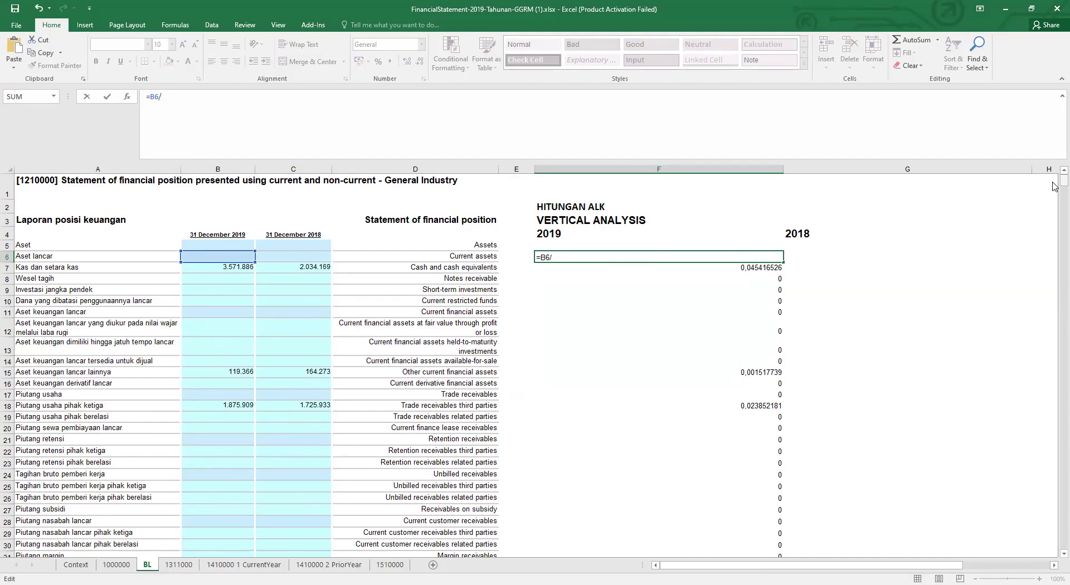
drag(1054, 190, 1054, 226)
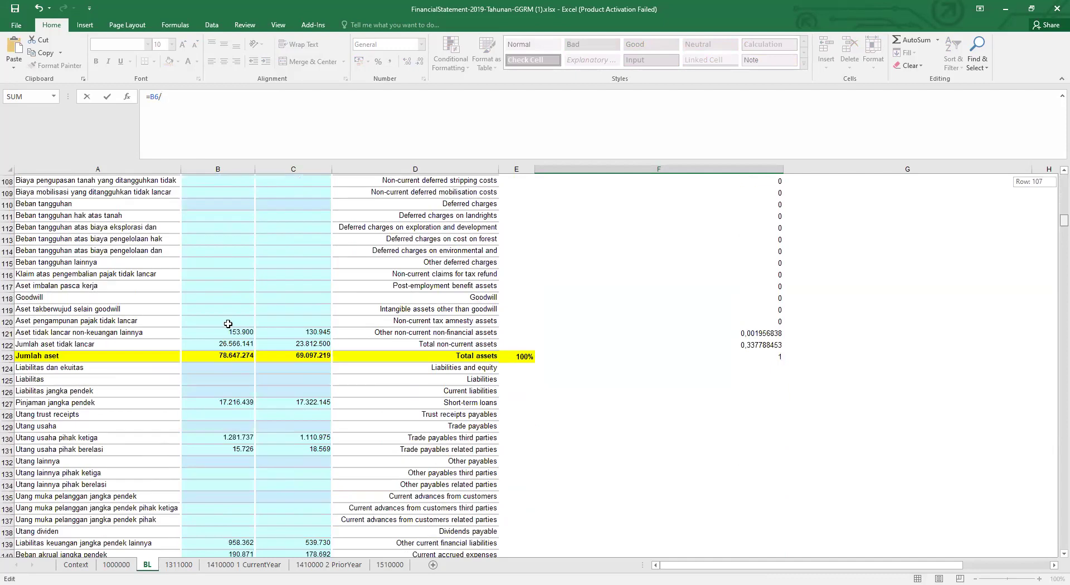
click(207, 343)
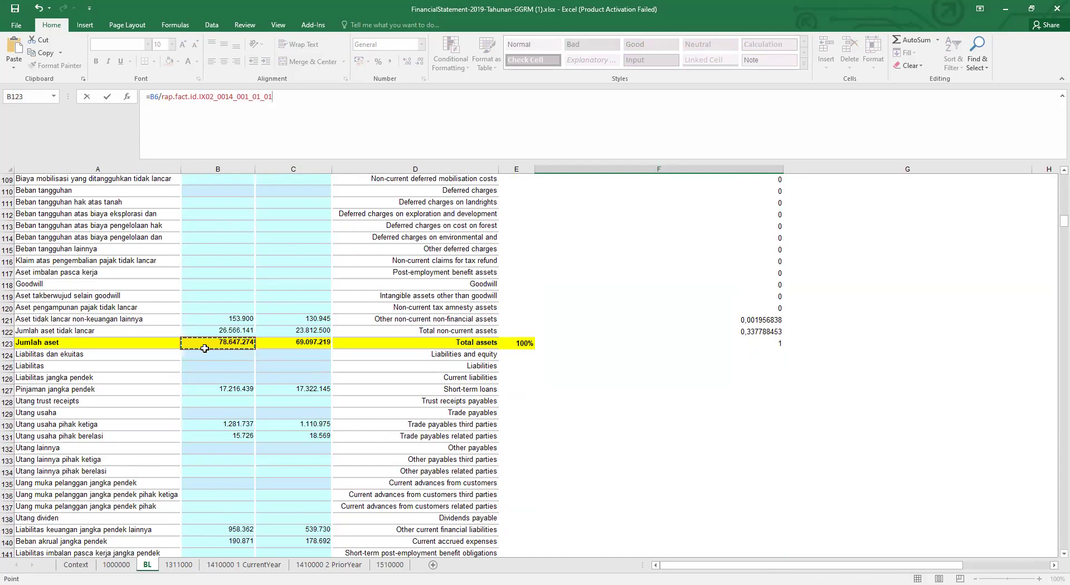
text(4)
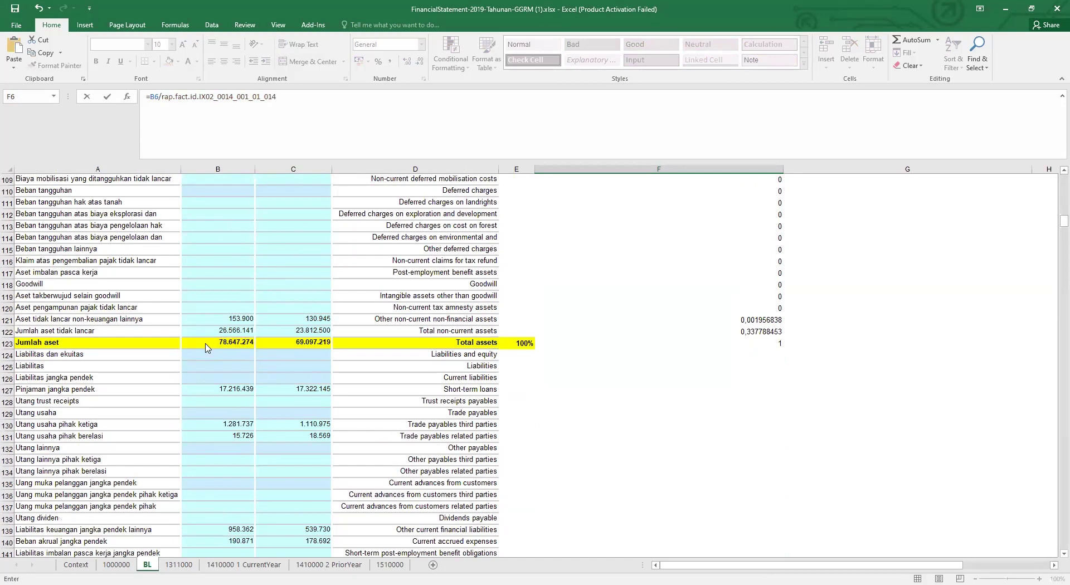
key(Return)
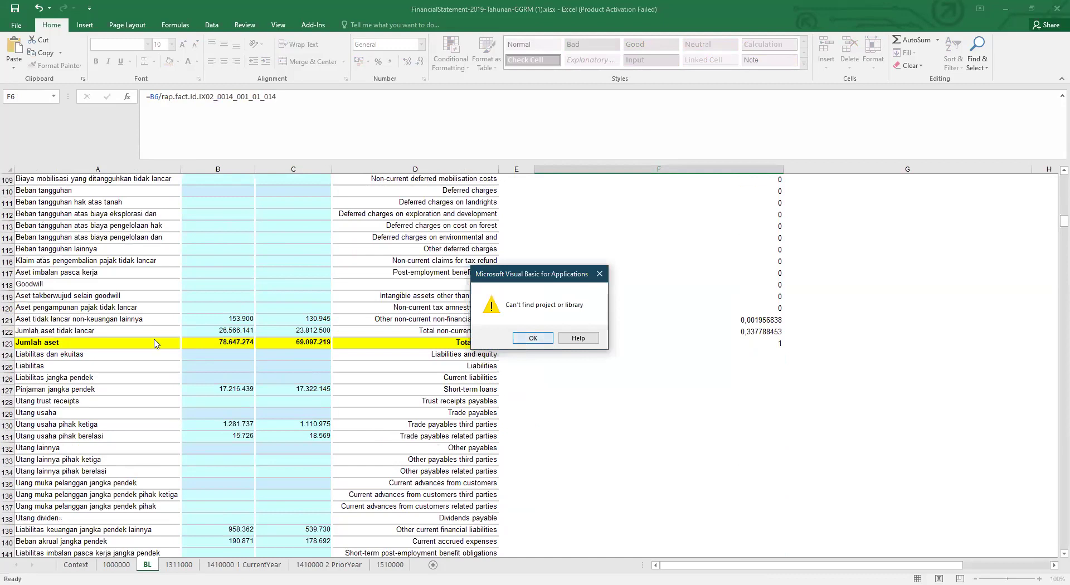
click(521, 338)
key(Return)
Rewrite the formula in F6 to divide the Aset lancar cell B6 by the 2019 Jumlah aset cell B123.
click(236, 345)
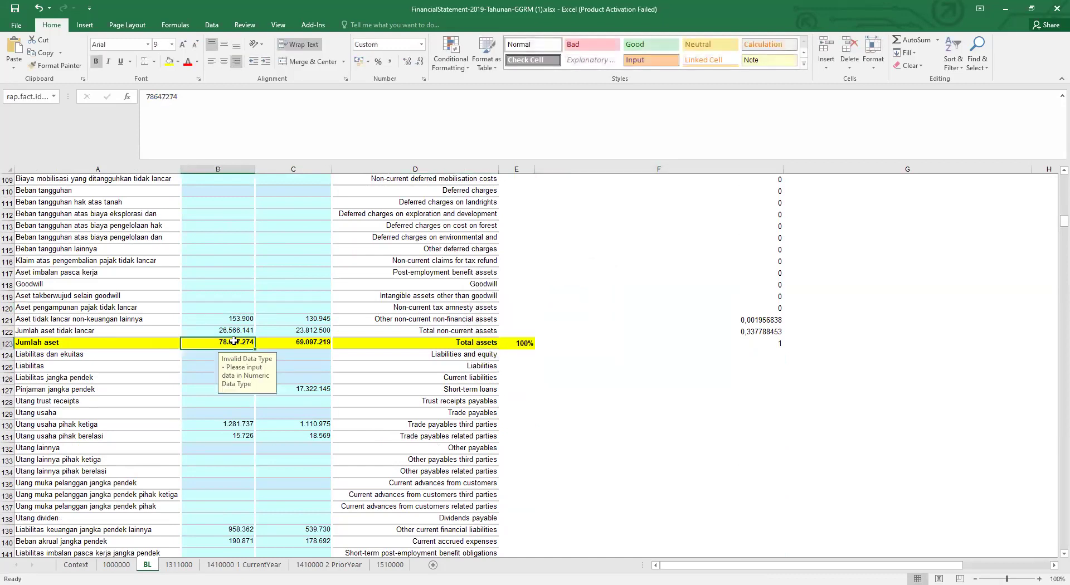
scroll(689, 336, up, 6)
scroll(689, 336, up, 20)
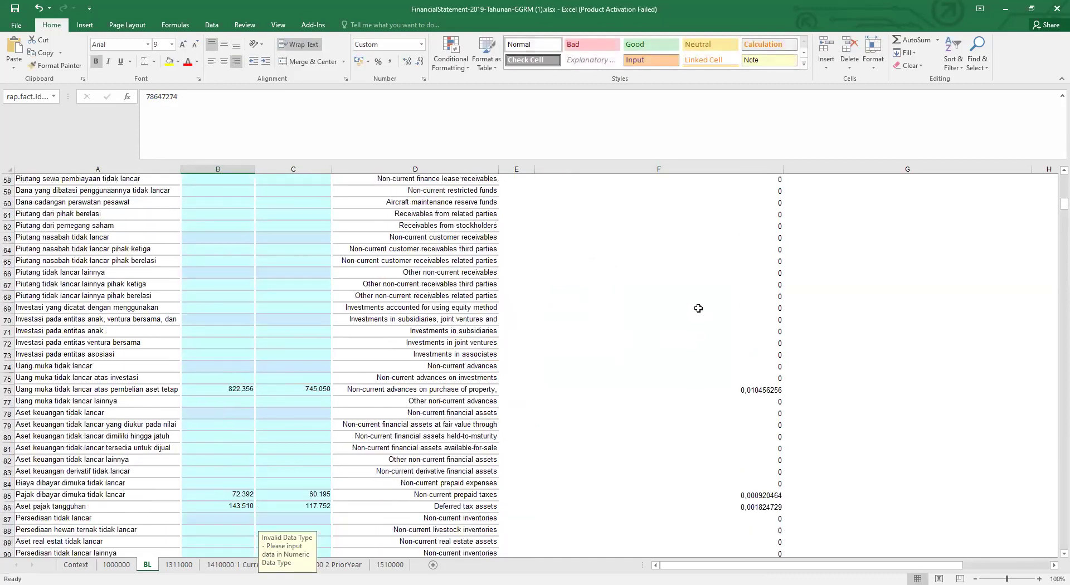
click(765, 255)
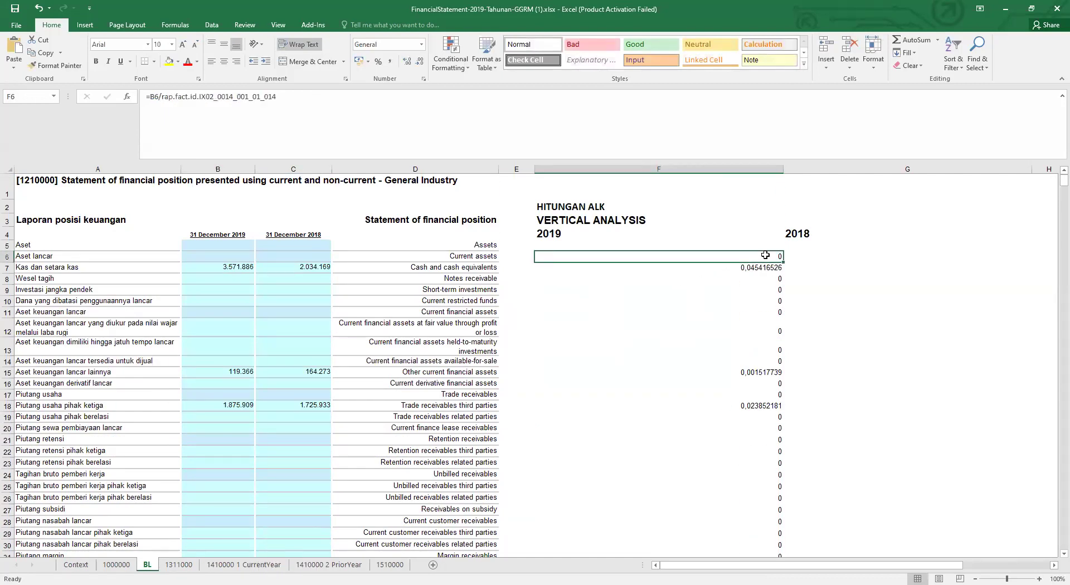
text(=)
click(226, 257)
text(/)
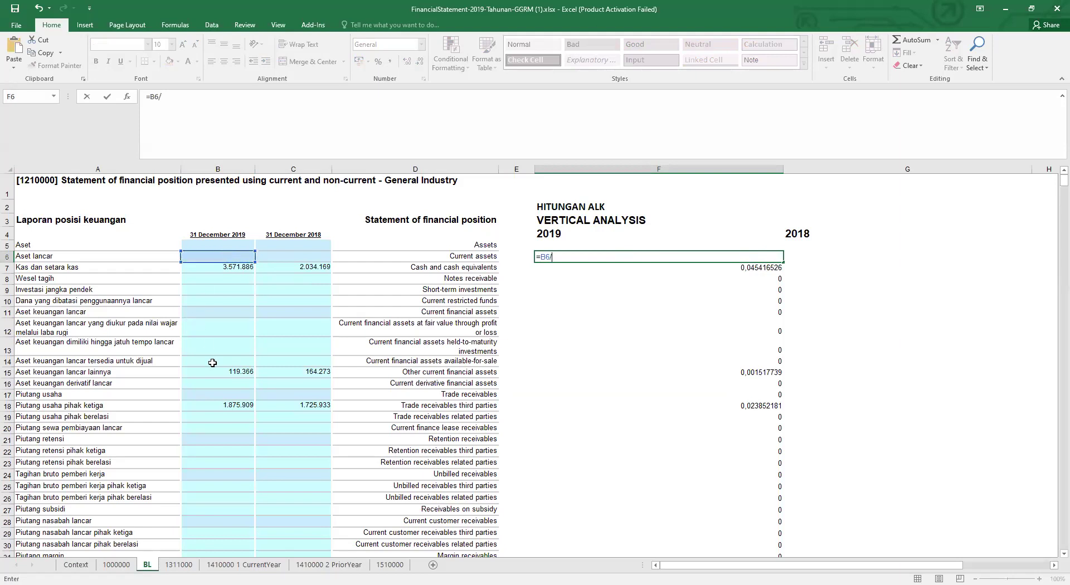
scroll(213, 377, down, 11)
scroll(213, 377, down, 20)
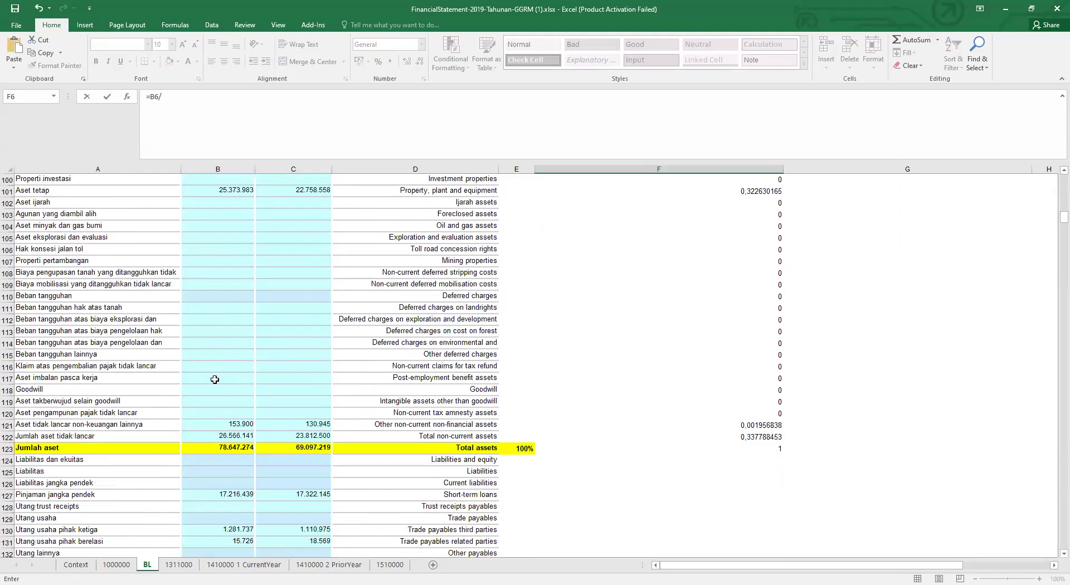
click(235, 307)
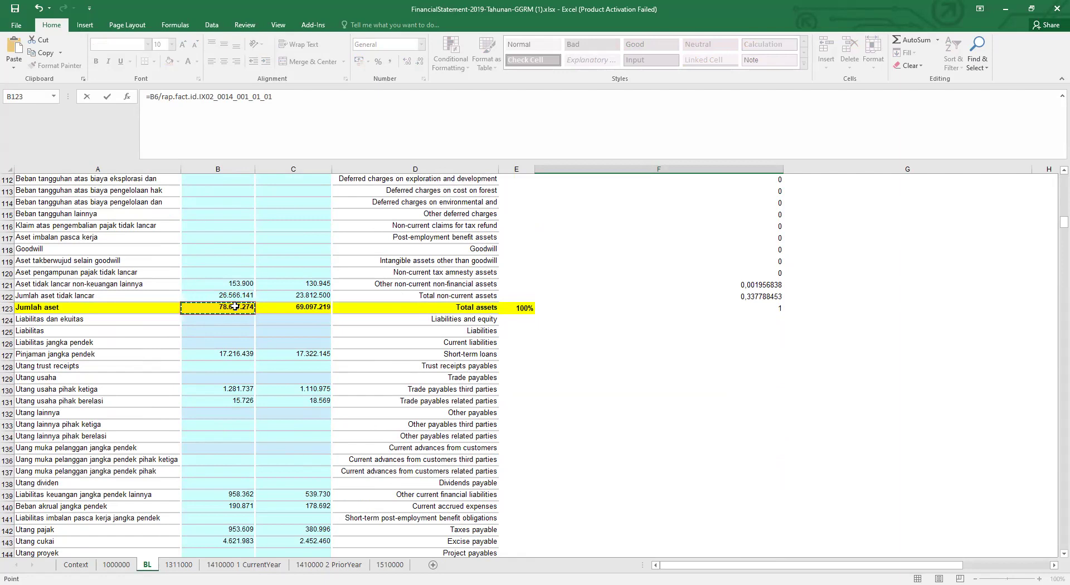
Try to make the Jumlah aset reference in F6's formula absolute by adding a $ before and after its name.
double_click(189, 97)
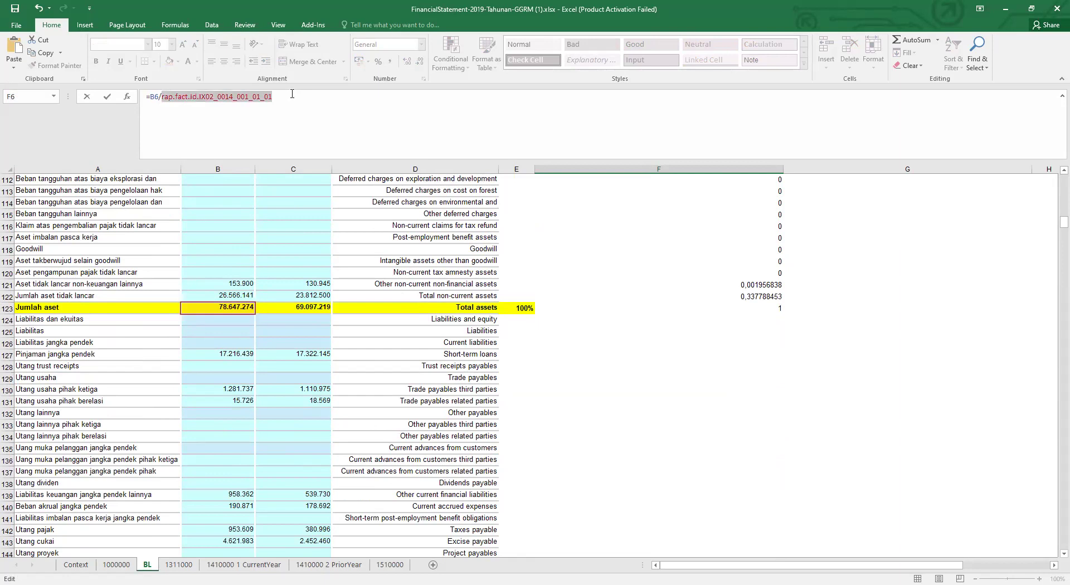
click(290, 94)
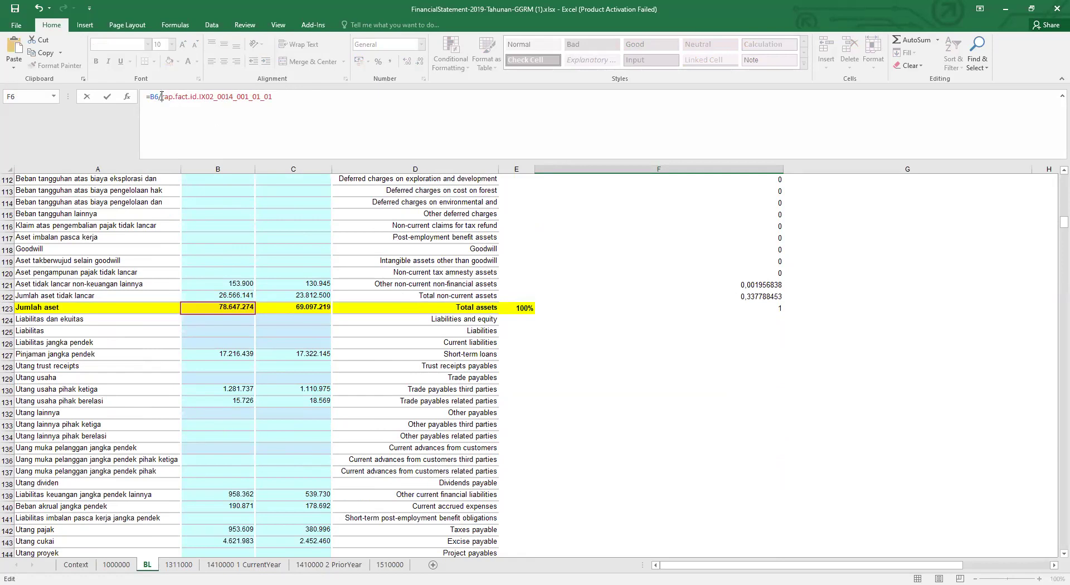
text($)
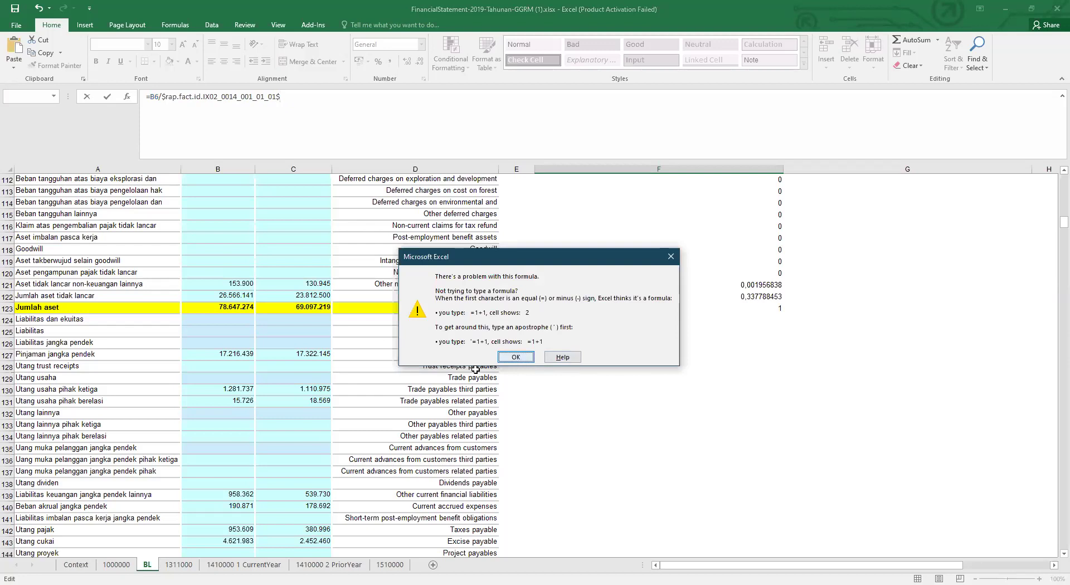
key(Return)
click(294, 101)
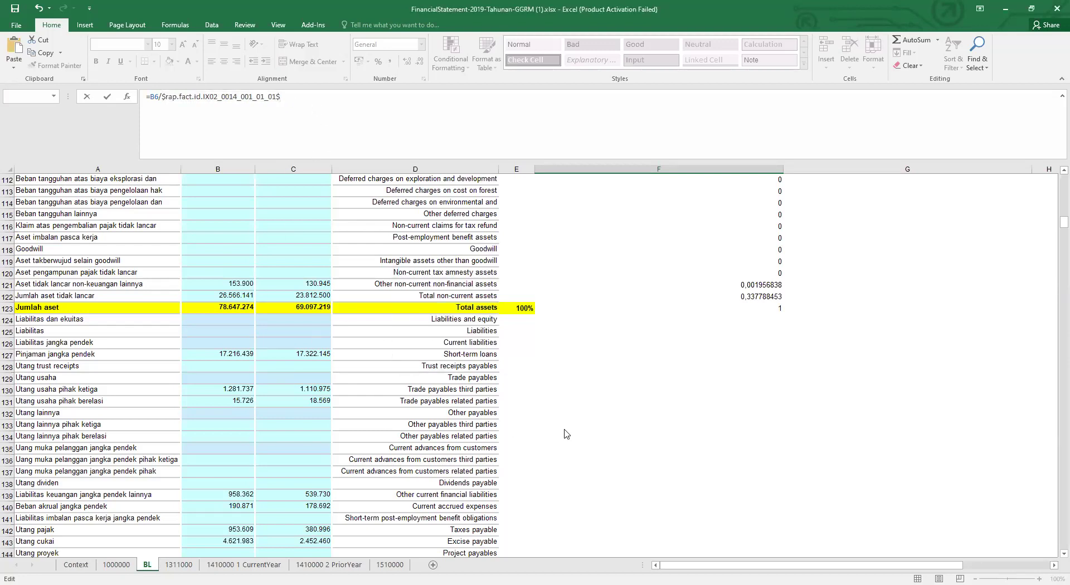
key(Return)
click(521, 361)
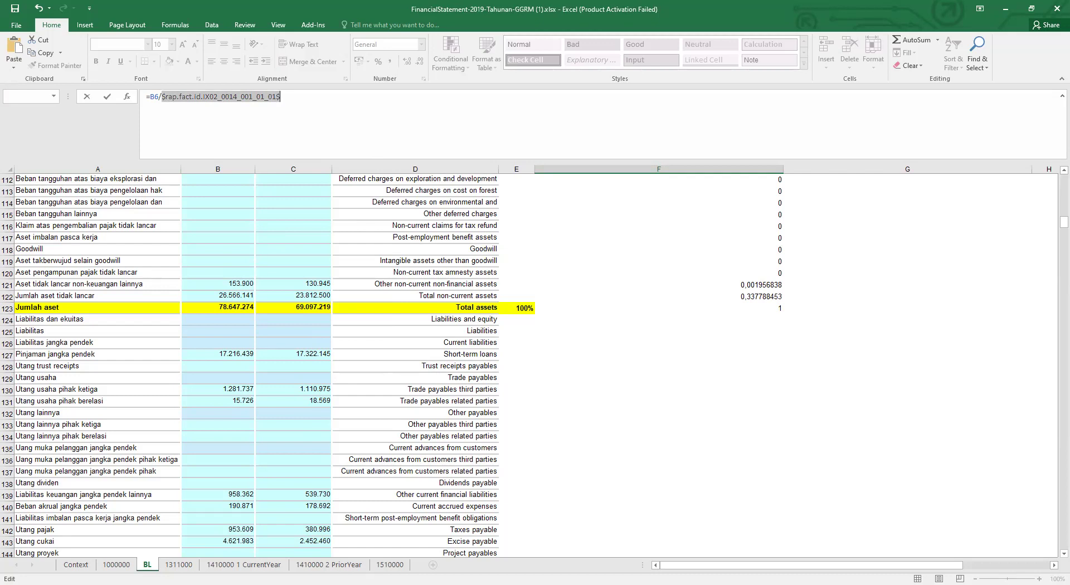
Switch to the Google Sheets copy of the financial statement and examine how the 2019 Jumlah aset cell B123 is named.
key(alt+Tab)
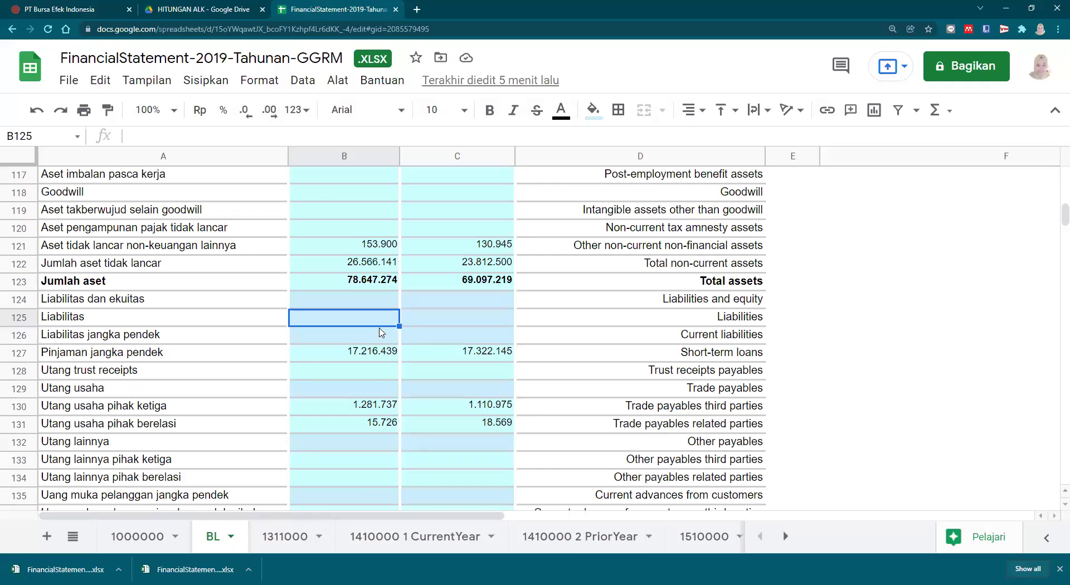
click(323, 320)
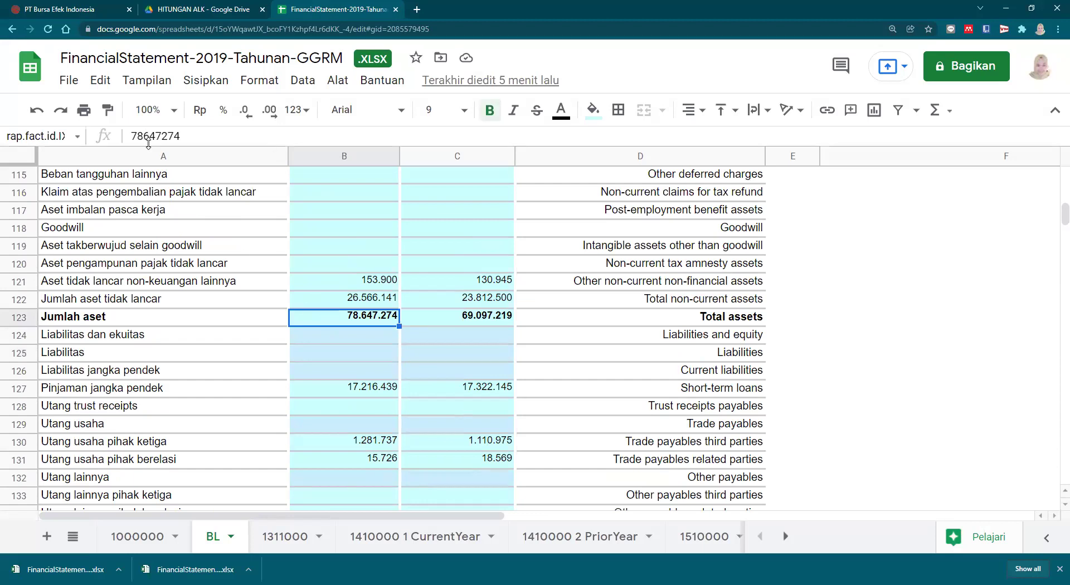
click(363, 376)
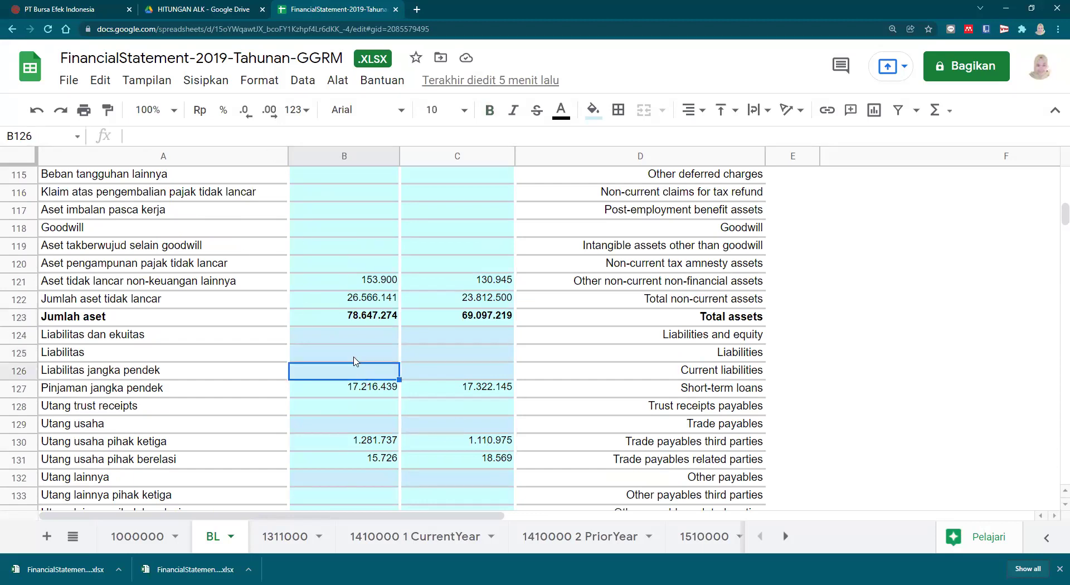
click(354, 316)
click(133, 139)
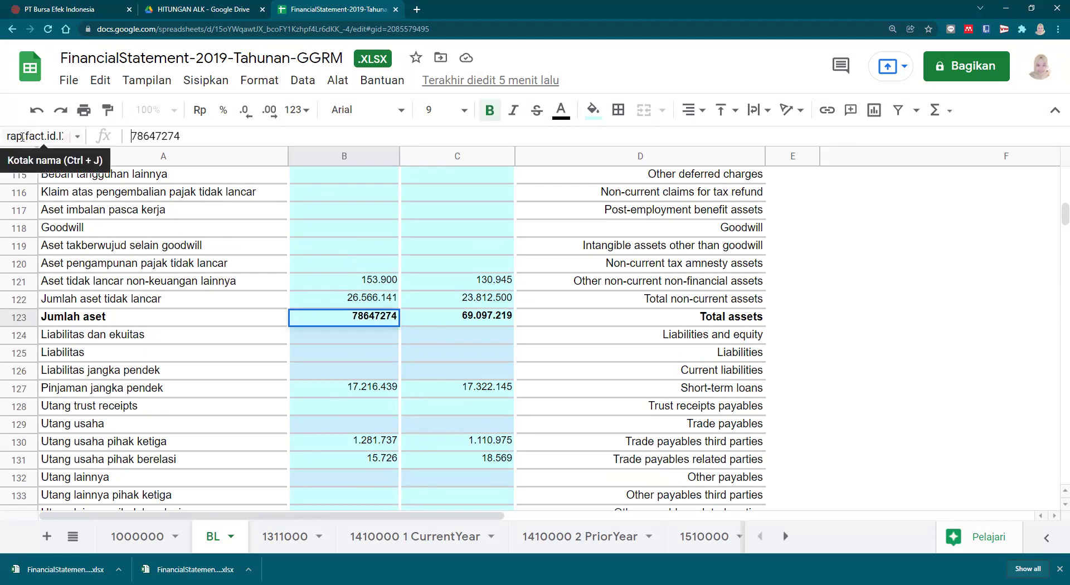
click(77, 138)
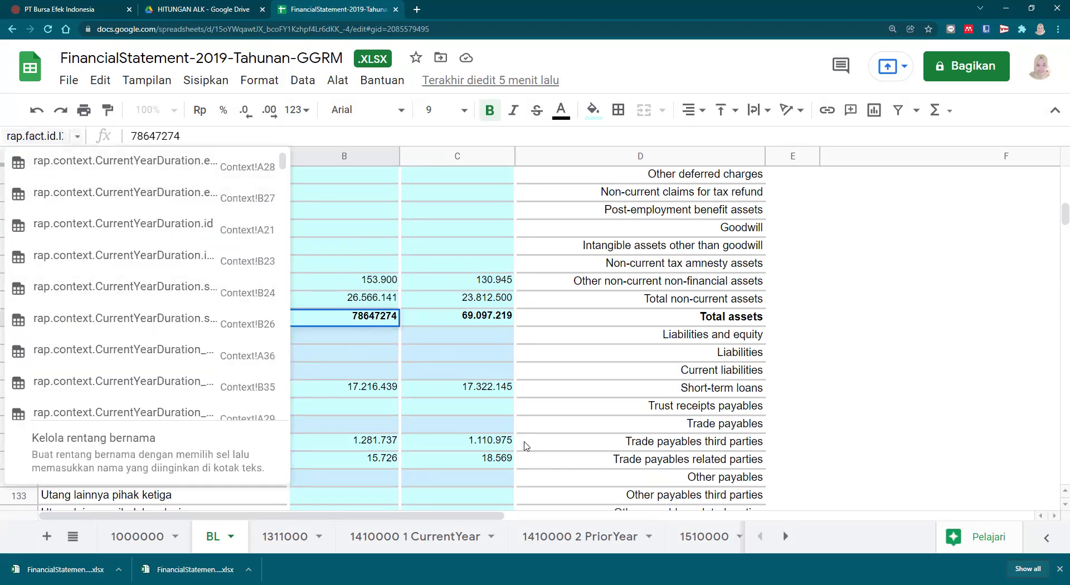
click(340, 134)
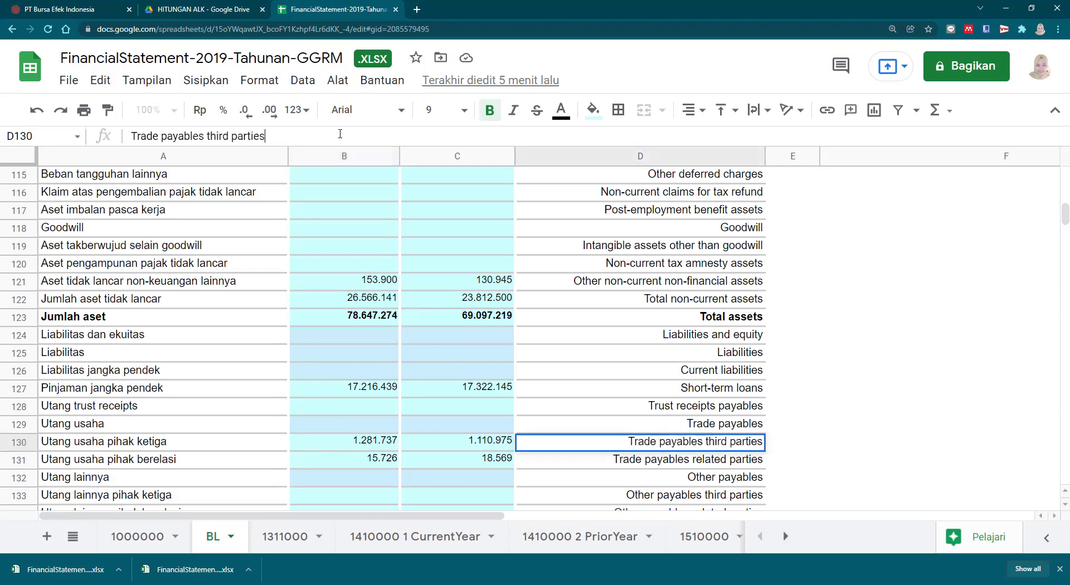
click(373, 366)
click(358, 311)
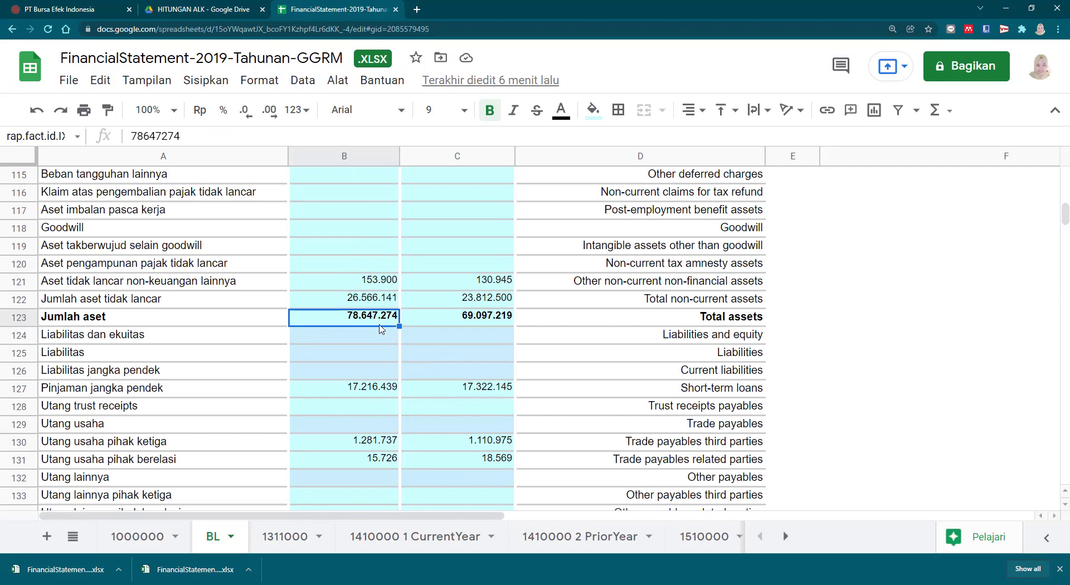
Enter a formula in F6 that divides the 2019 current assets cell B6 by the total assets cell B123.
scroll(379, 329, up, 20)
scroll(843, 284, up, 11)
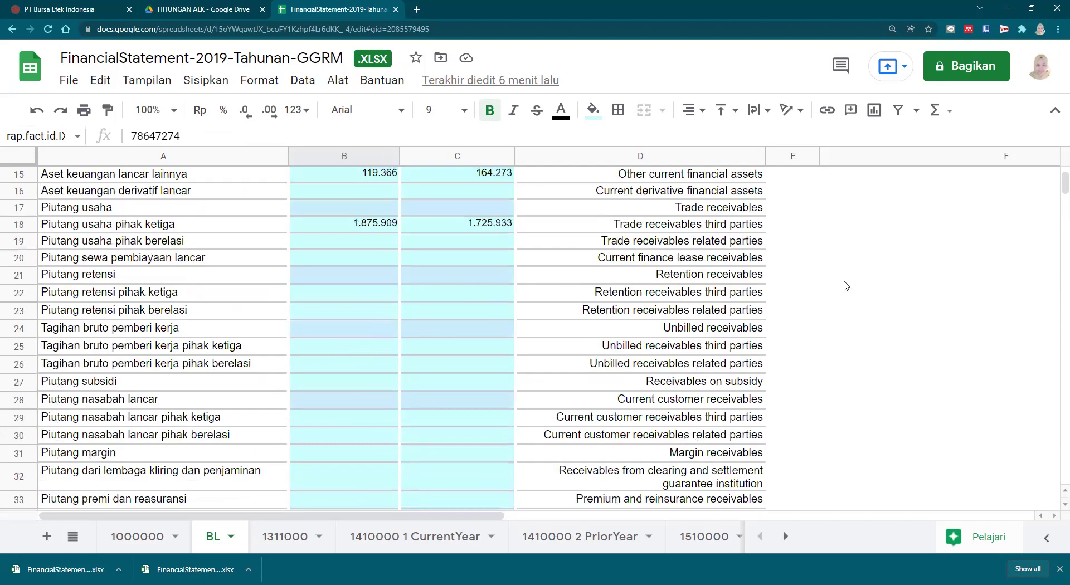
click(856, 282)
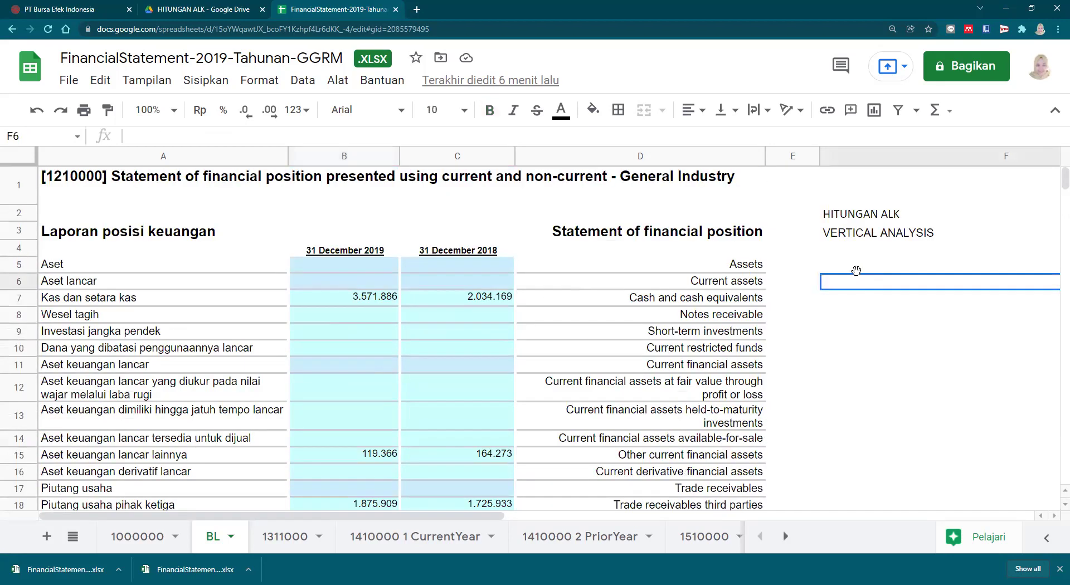
text(=)
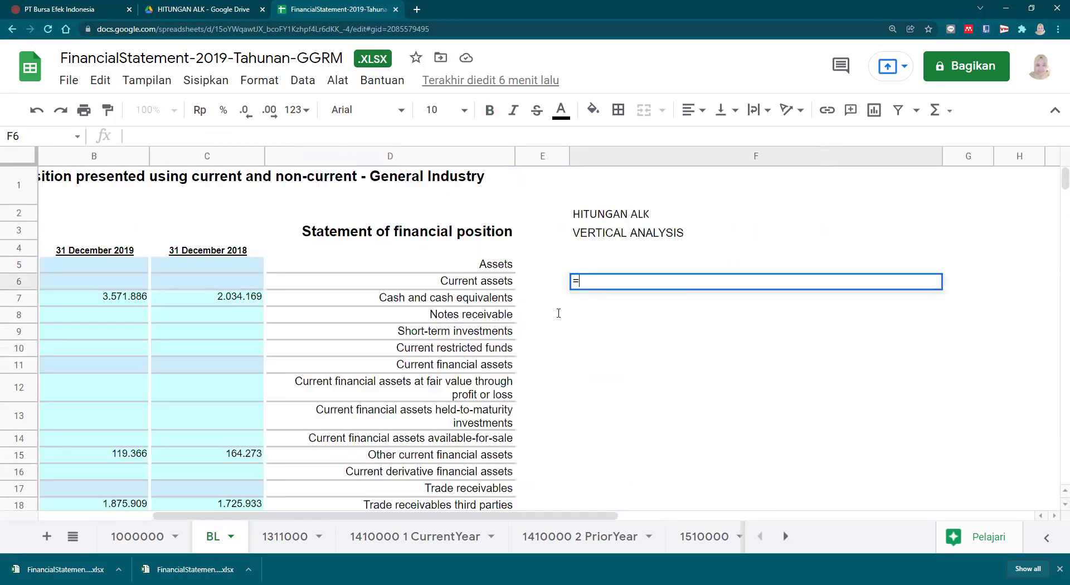
click(86, 282)
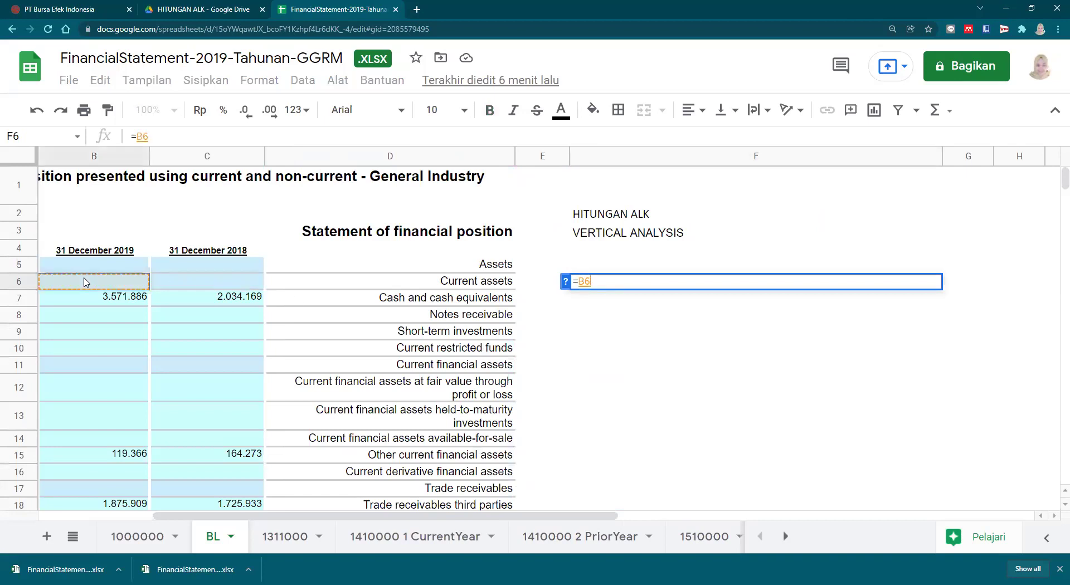
text(/)
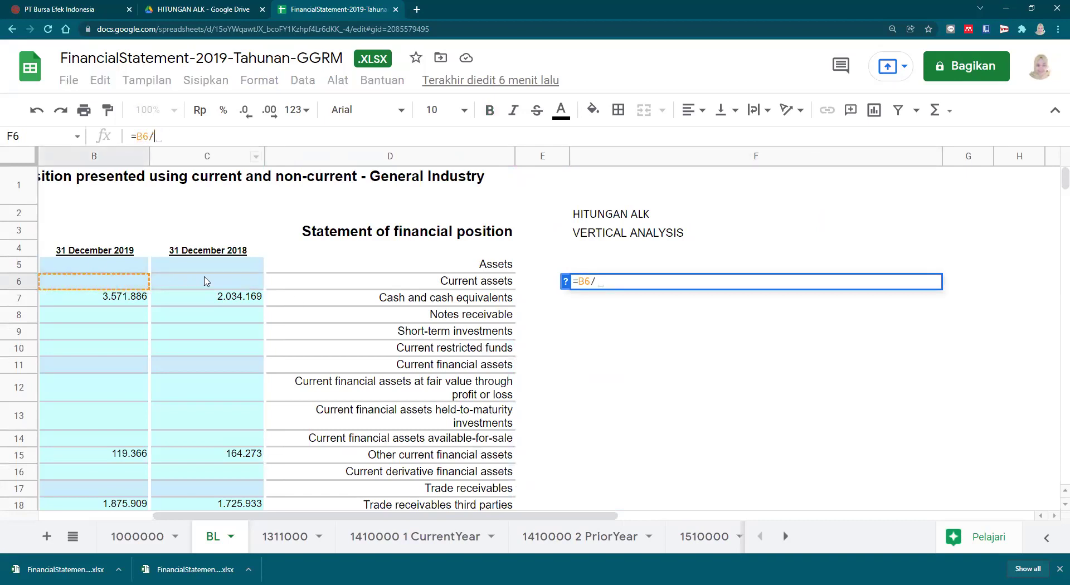
scroll(76, 404, down, 8)
scroll(107, 427, down, 20)
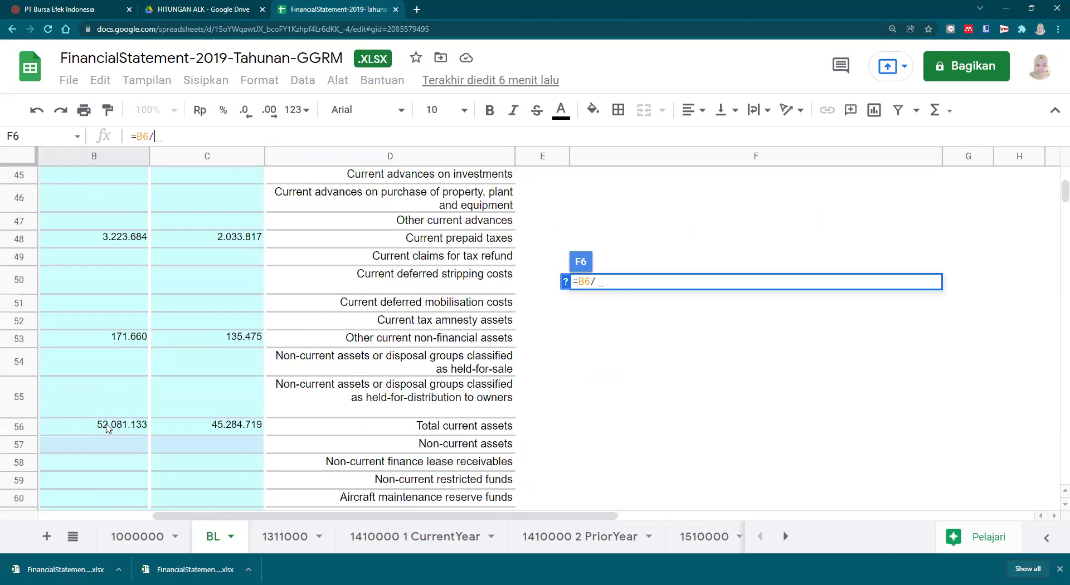
scroll(111, 429, down, 6)
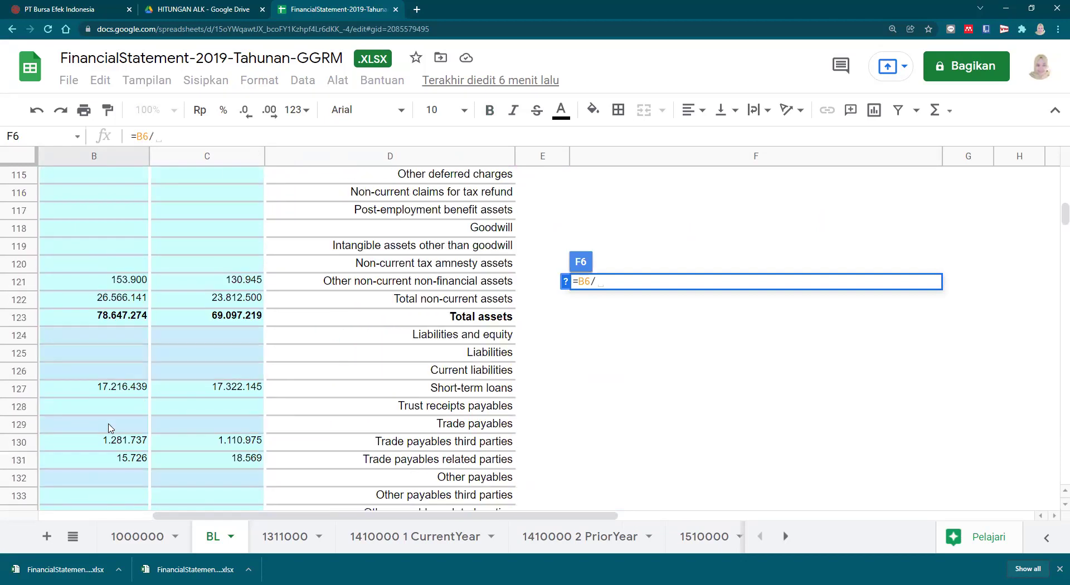
click(118, 317)
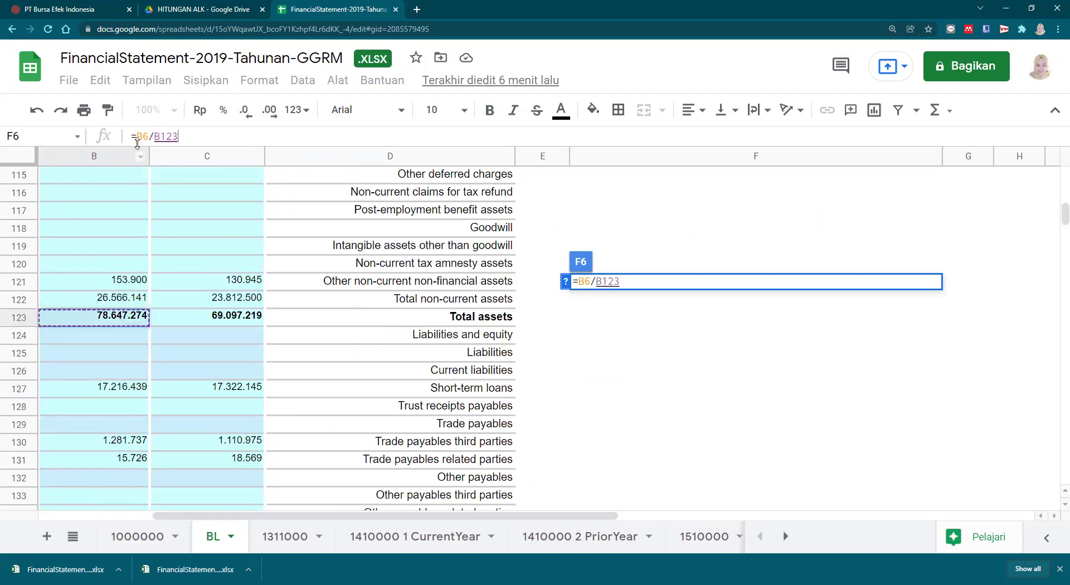
Lock the denominator of F6's formula as the absolute reference $B$123 and commit the formula.
click(154, 137)
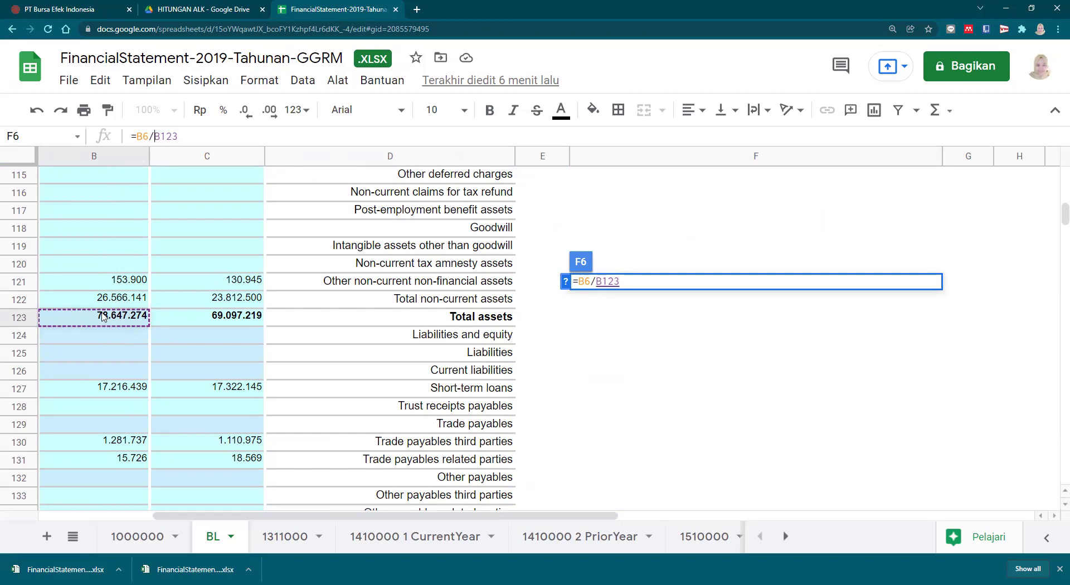
drag(156, 136, 178, 136)
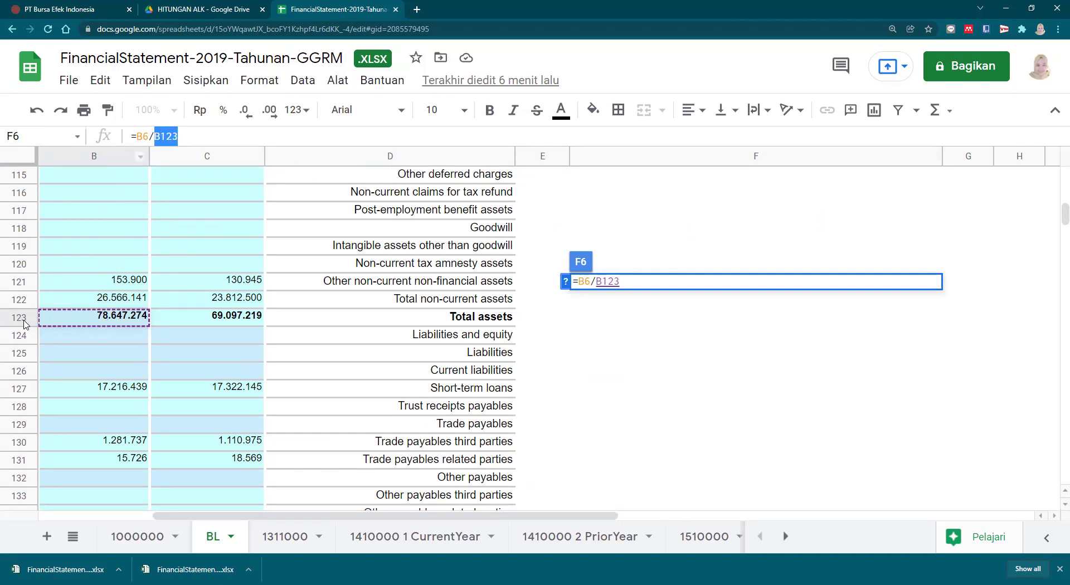
click(157, 140)
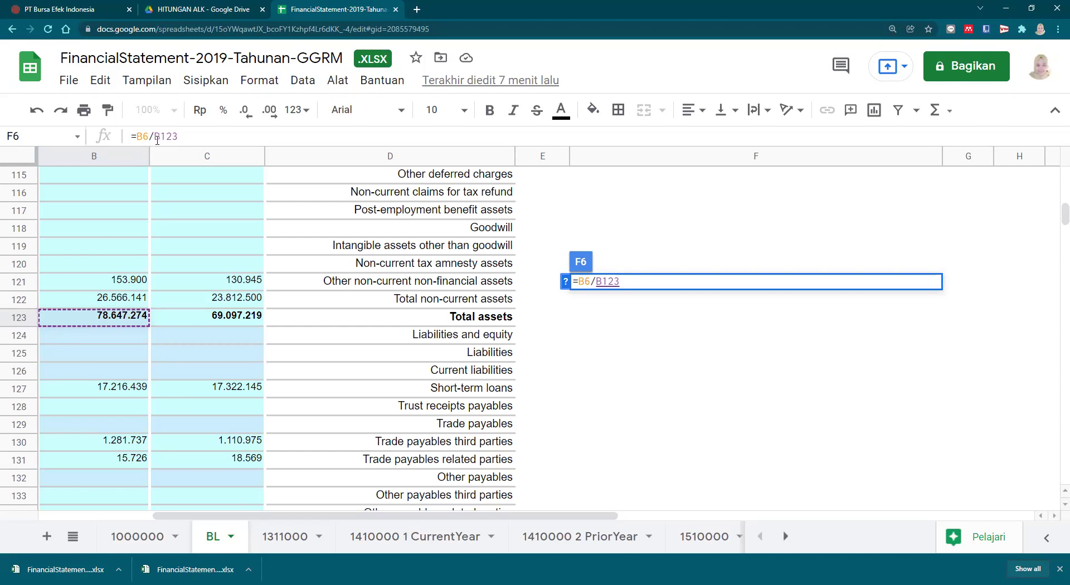
key(F4)
key(Return)
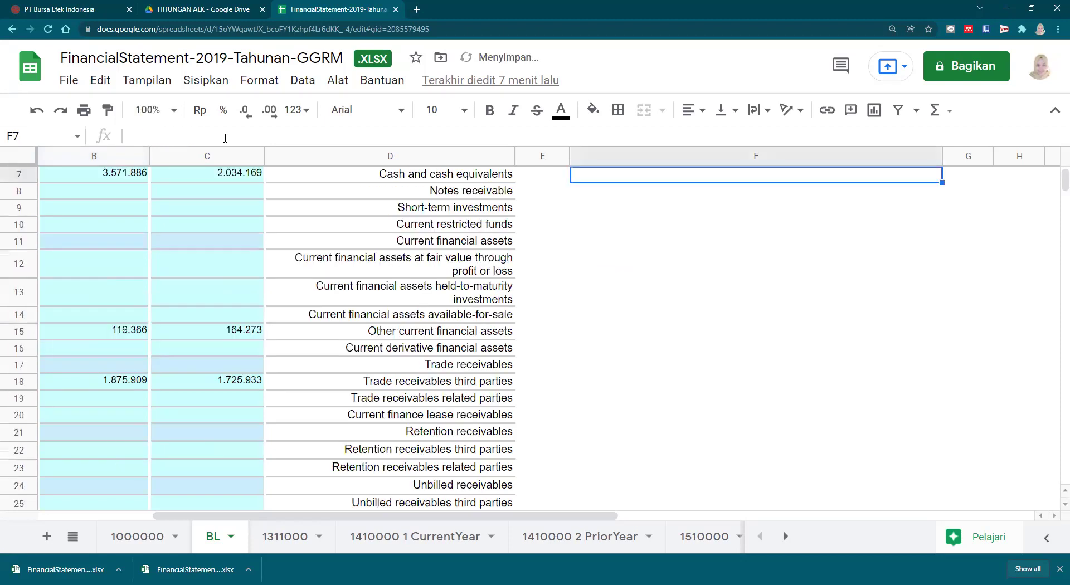
Fill F6's formula down to F123 and format the range as percentages.
scroll(781, 278, up, 2)
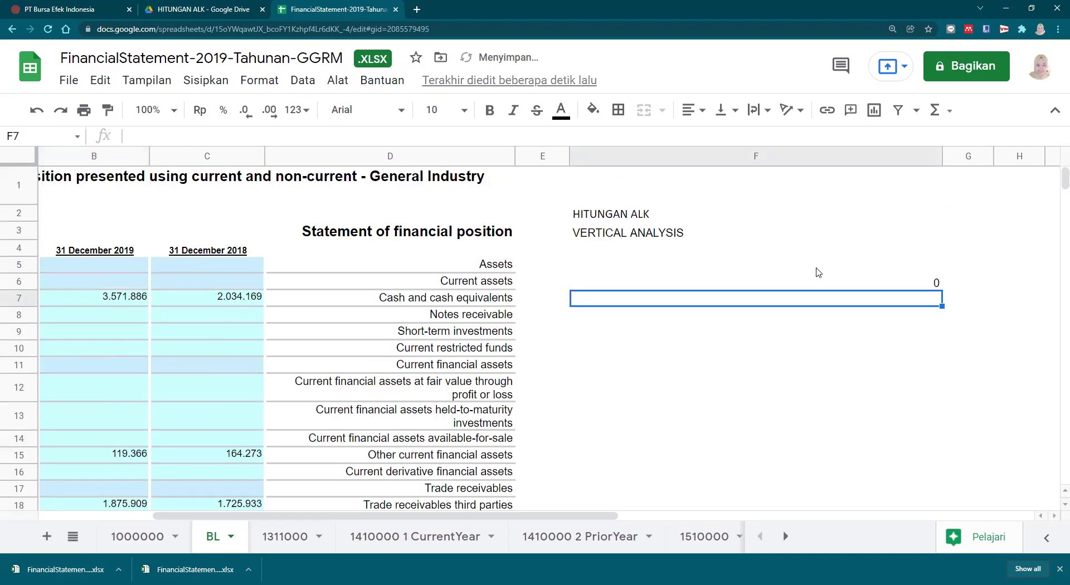
click(858, 282)
drag(944, 290, 832, 440)
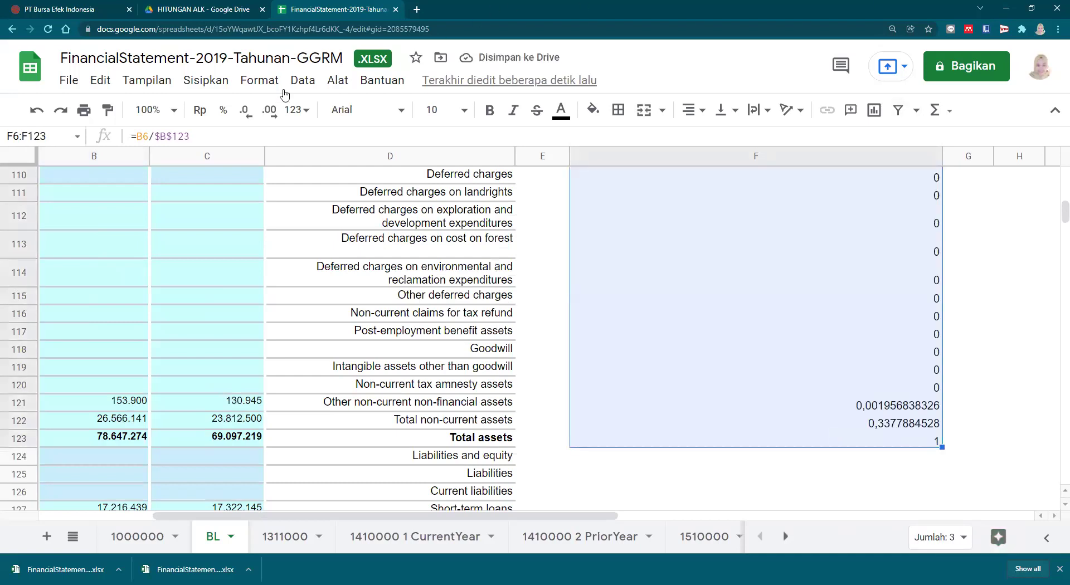
click(224, 111)
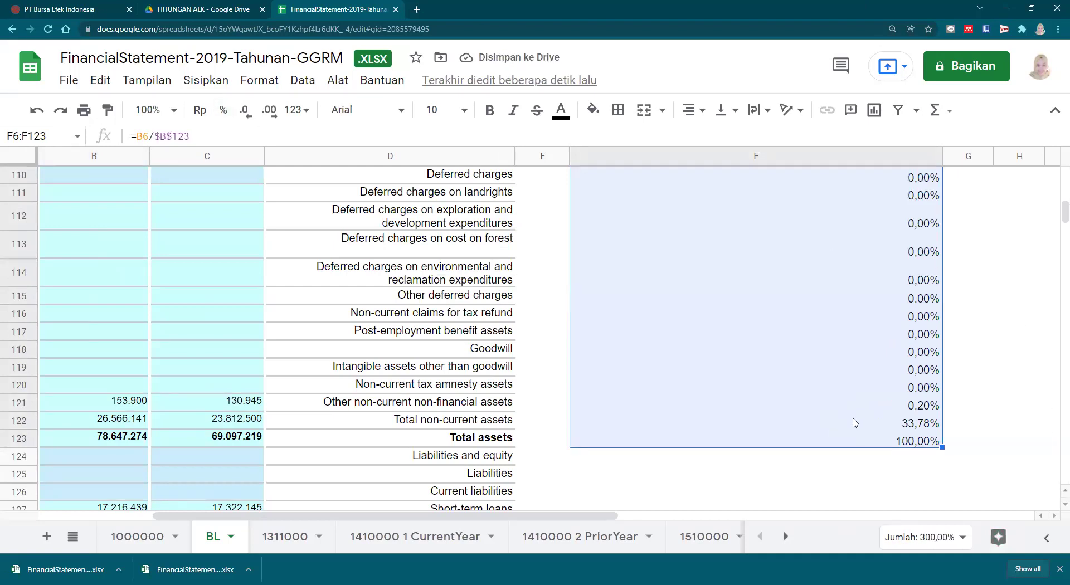
Label the vertical analysis columns with the years 2019 in F5 and 2018 in G5.
scroll(967, 424, up, 20)
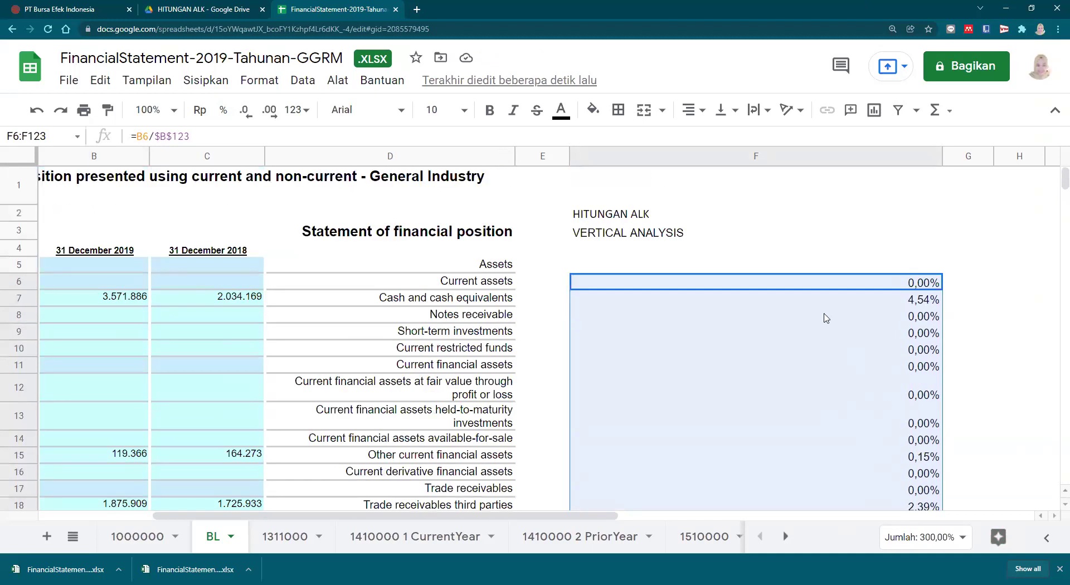
click(857, 268)
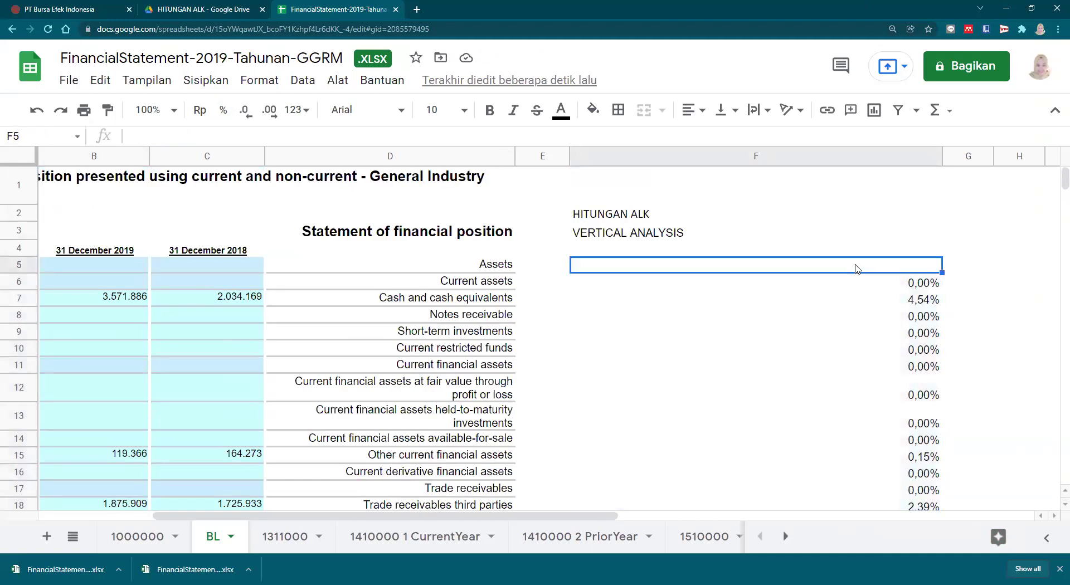
text(2019)
click(968, 333)
click(970, 270)
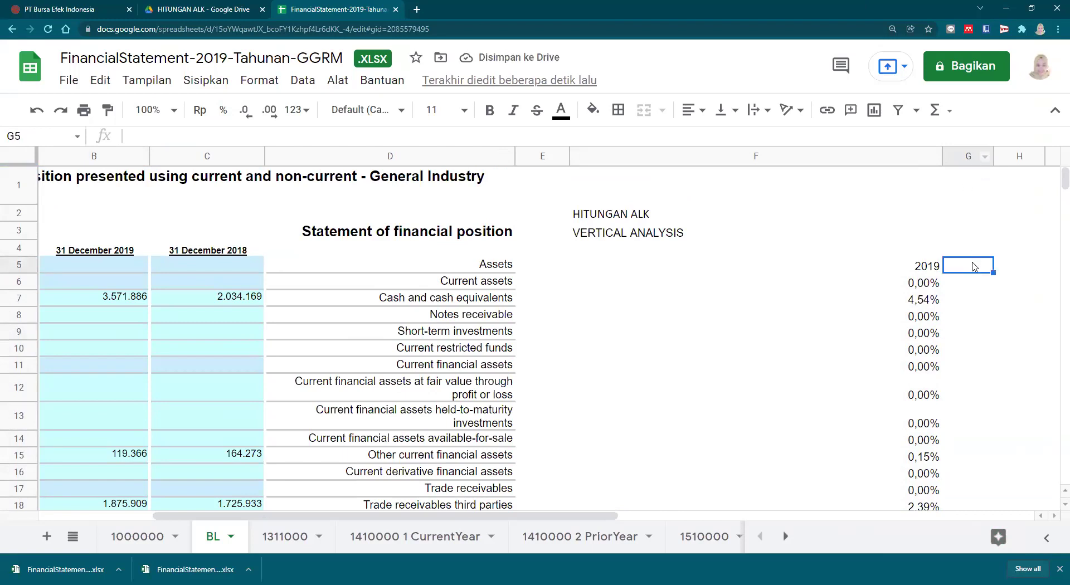
text(2018)
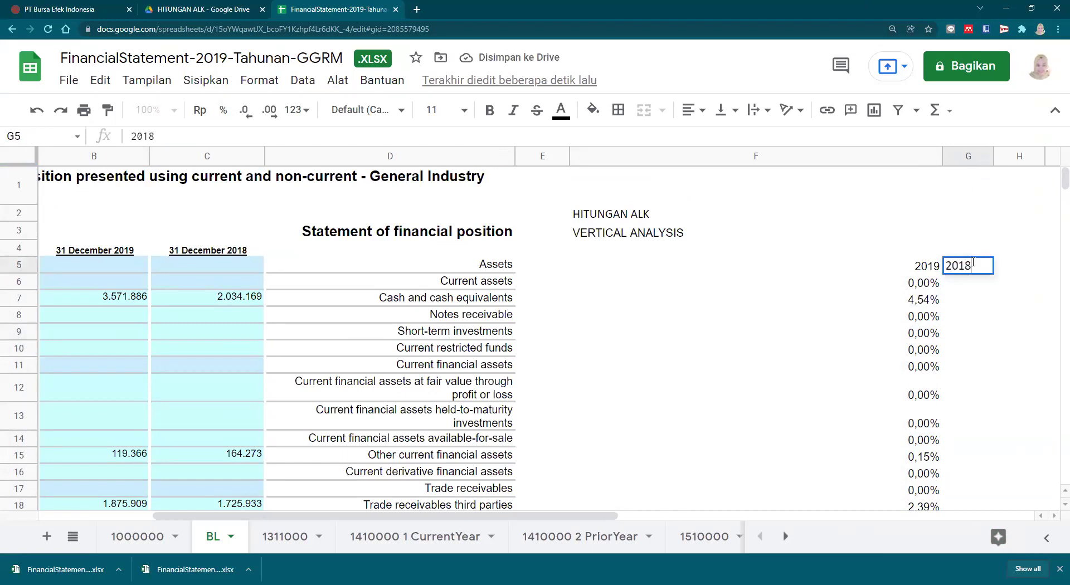
click(969, 312)
Enter a formula in G6 that divides the 2018 current assets cell C6 by the total assets cell C123.
click(976, 286)
text(=)
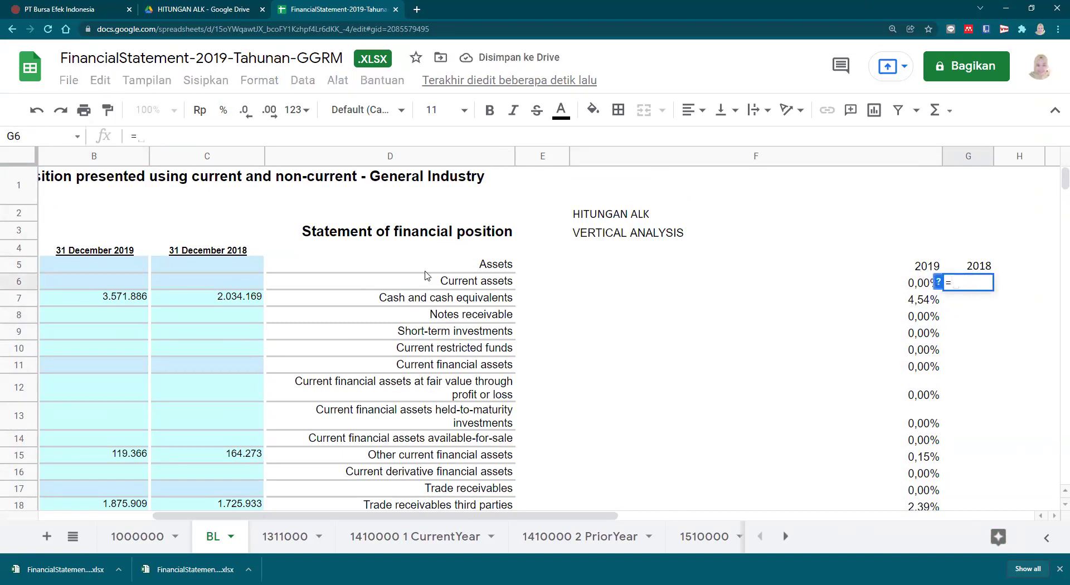
click(211, 285)
text(/)
scroll(223, 362, down, 15)
scroll(234, 381, down, 20)
scroll(239, 384, down, 12)
scroll(240, 385, down, 14)
scroll(240, 385, down, 10)
scroll(240, 386, down, 3)
scroll(240, 385, up, 20)
scroll(239, 386, up, 20)
scroll(242, 388, down, 5)
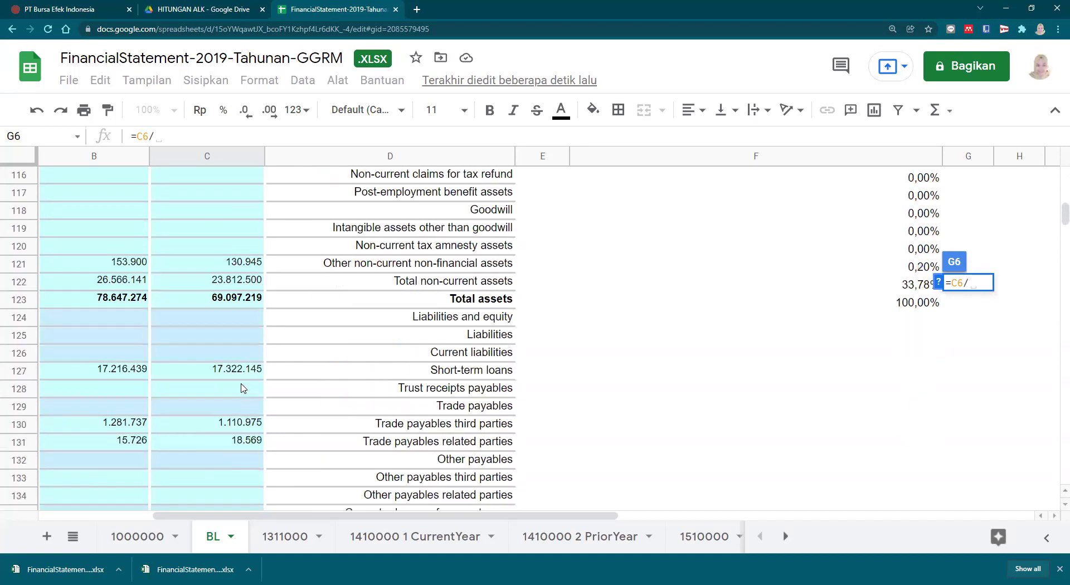
scroll(244, 389, down, 1)
click(238, 245)
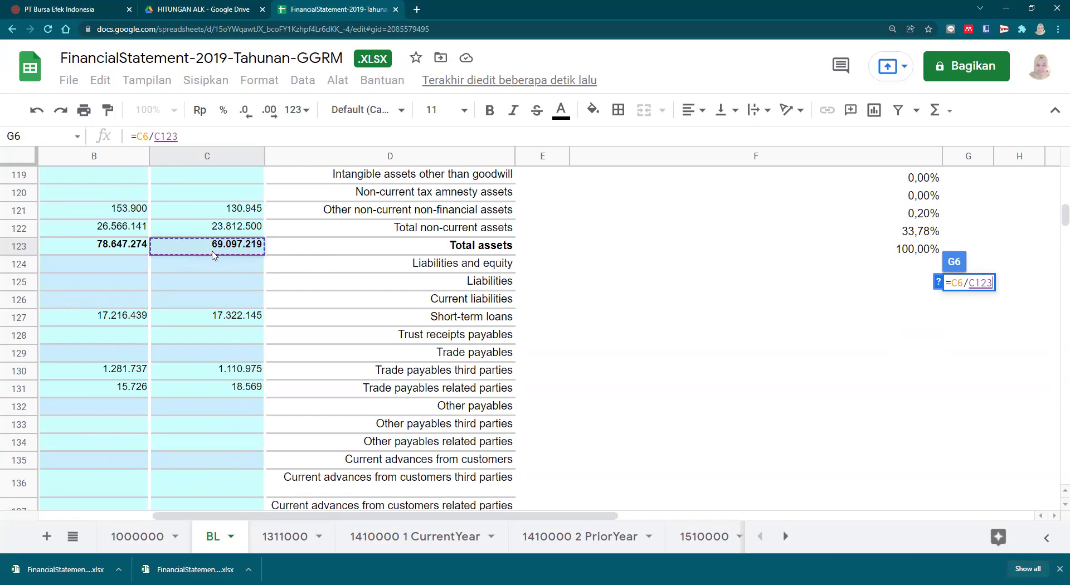
Lock the denominator of G6's formula as the absolute reference $C$123 and commit the formula.
click(156, 136)
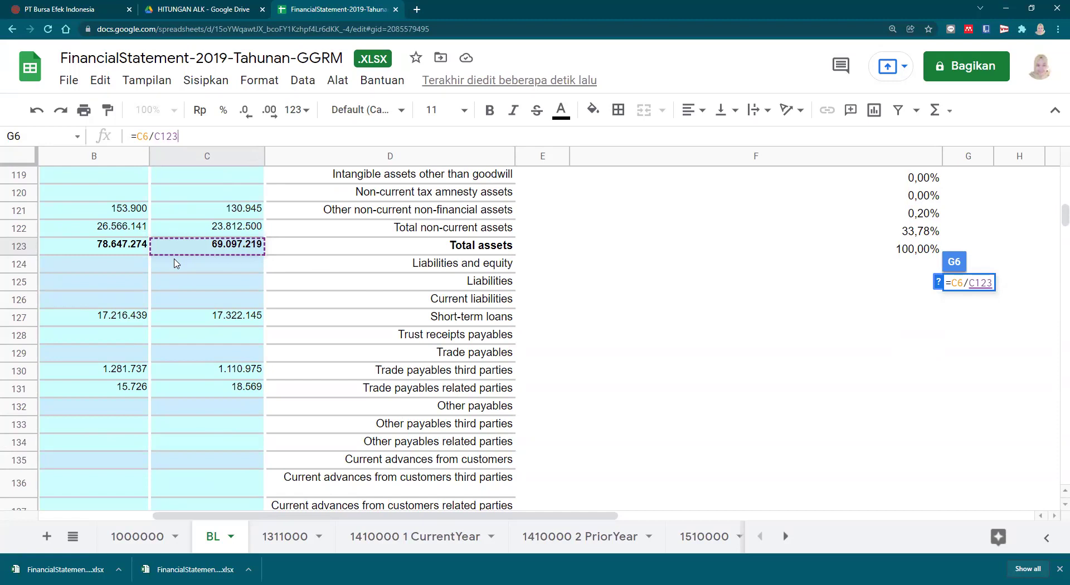
key(F4)
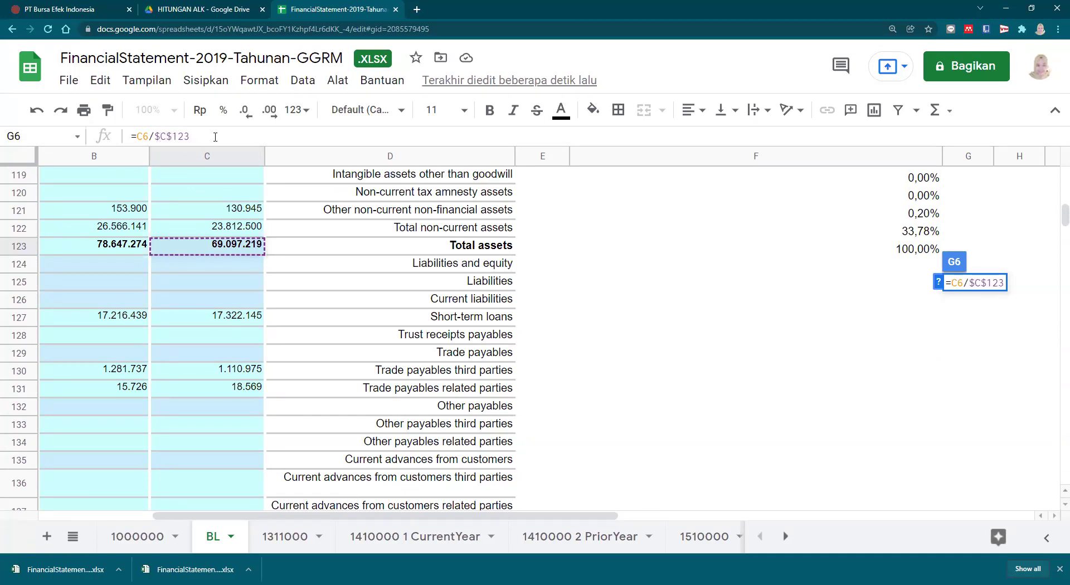
key(Return)
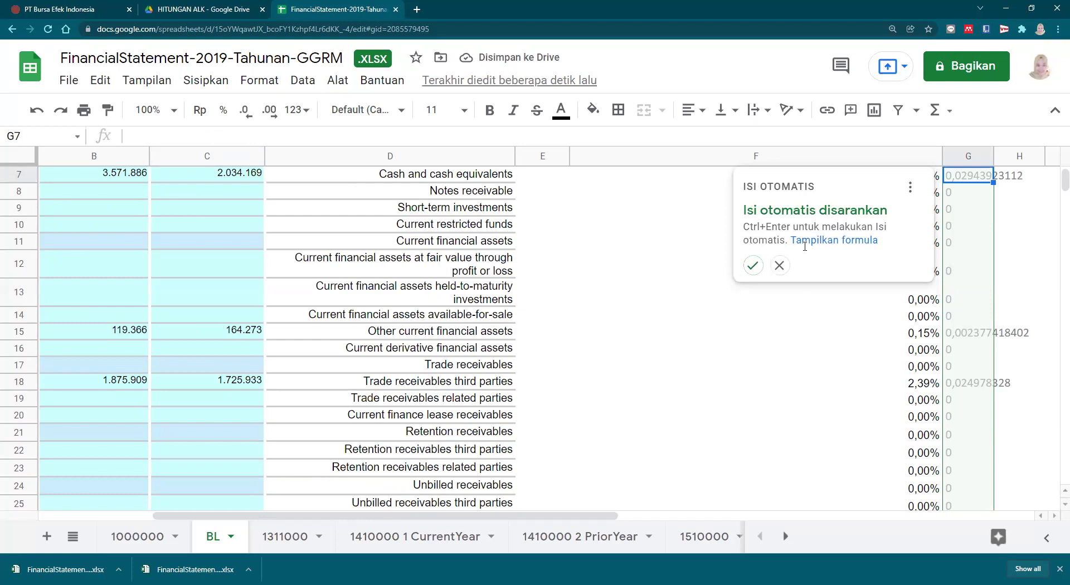
Accept the suggested autofill of the 2018 formula down column G and narrow column F.
click(753, 266)
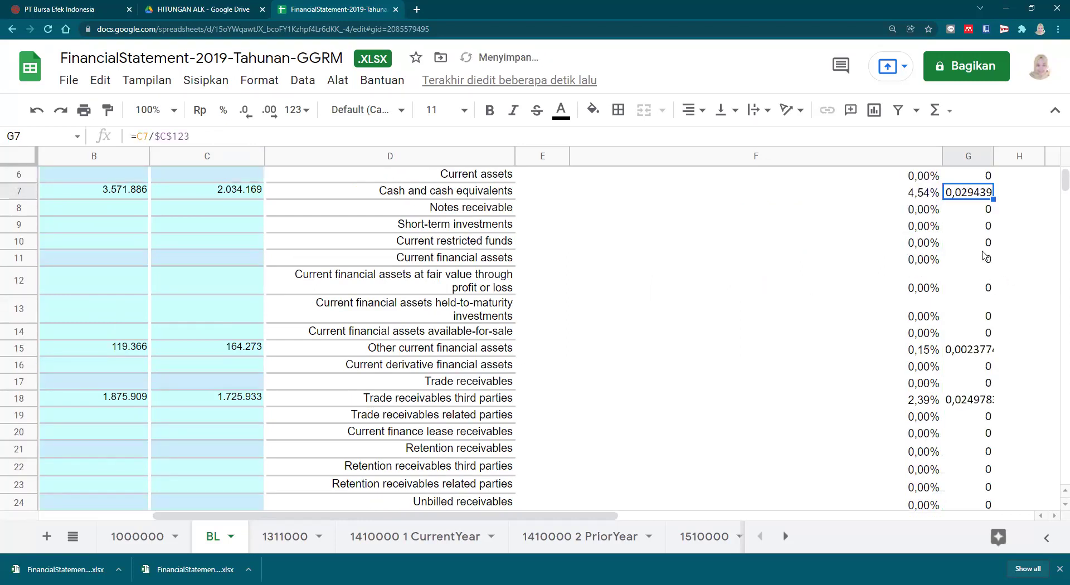
drag(894, 156, 677, 157)
click(846, 262)
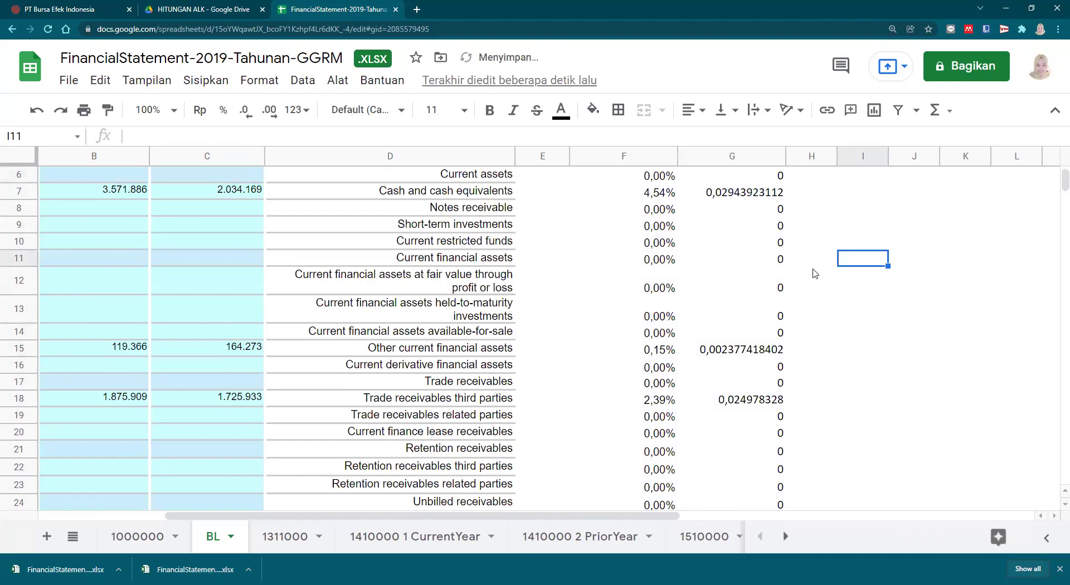
scroll(814, 274, up, 3)
click(745, 294)
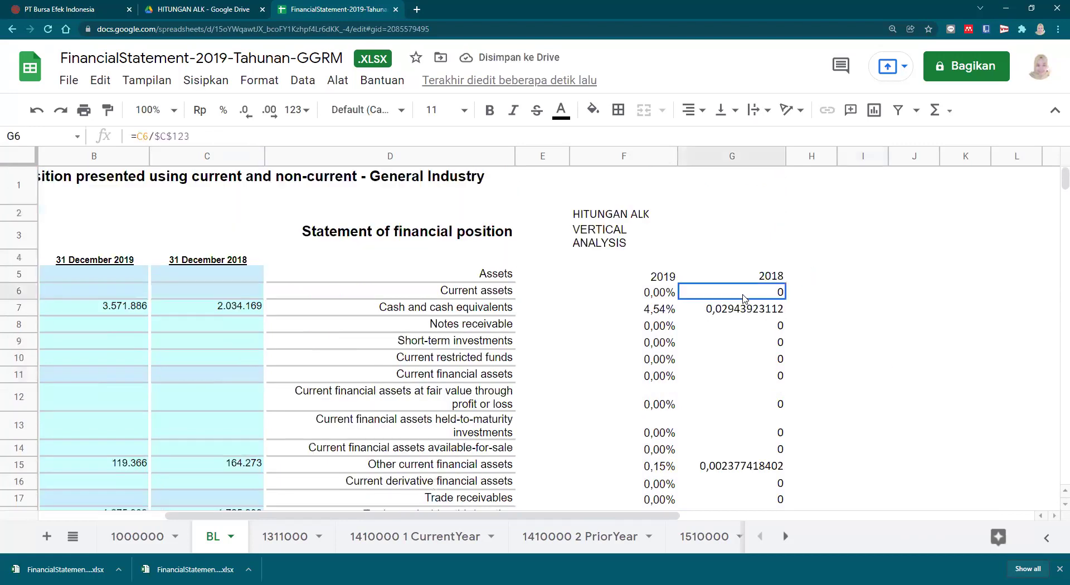
drag(745, 298, 753, 432)
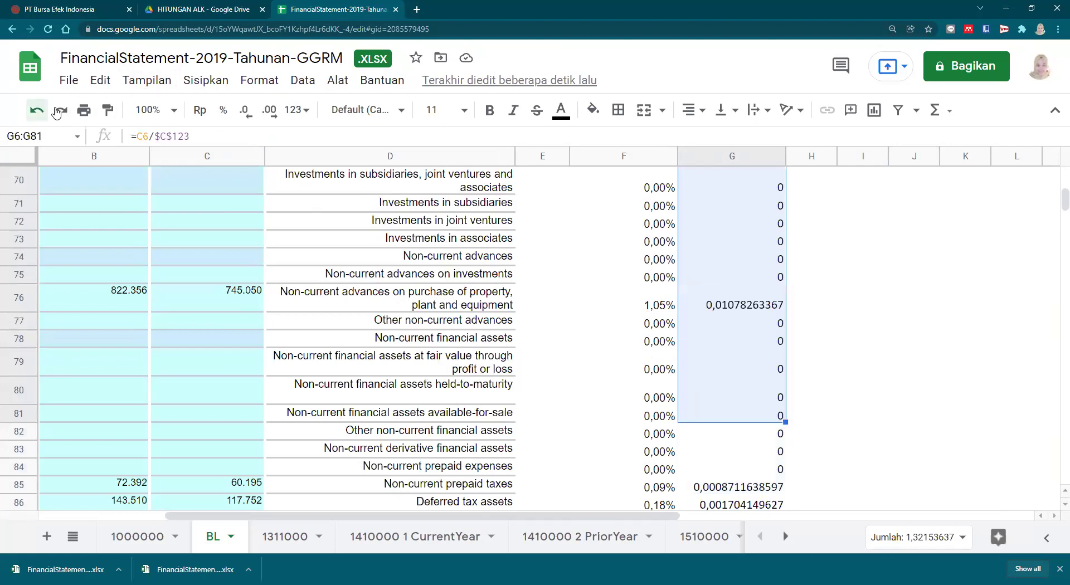
Undo the narrowing of column F and the autofill in column G.
click(36, 110)
click(970, 282)
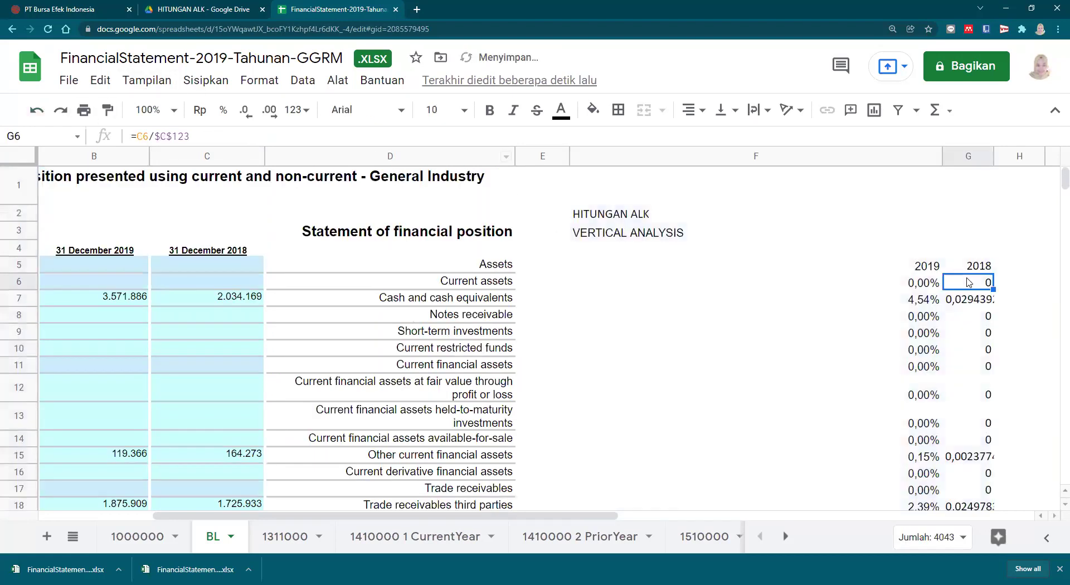
click(36, 110)
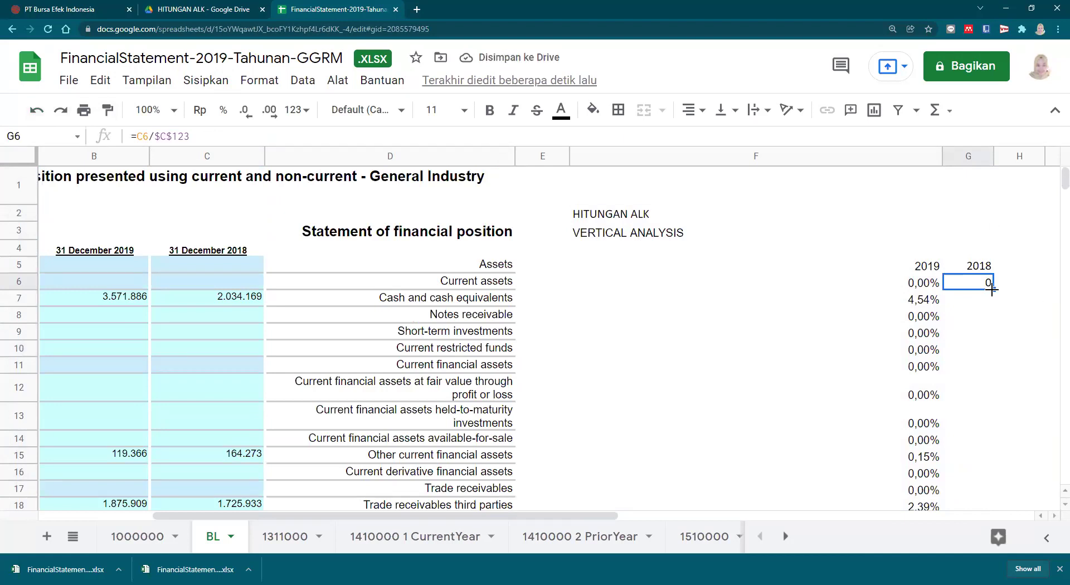
Review the formula in G6 and clear it from the cell.
drag(195, 138, 152, 136)
click(203, 134)
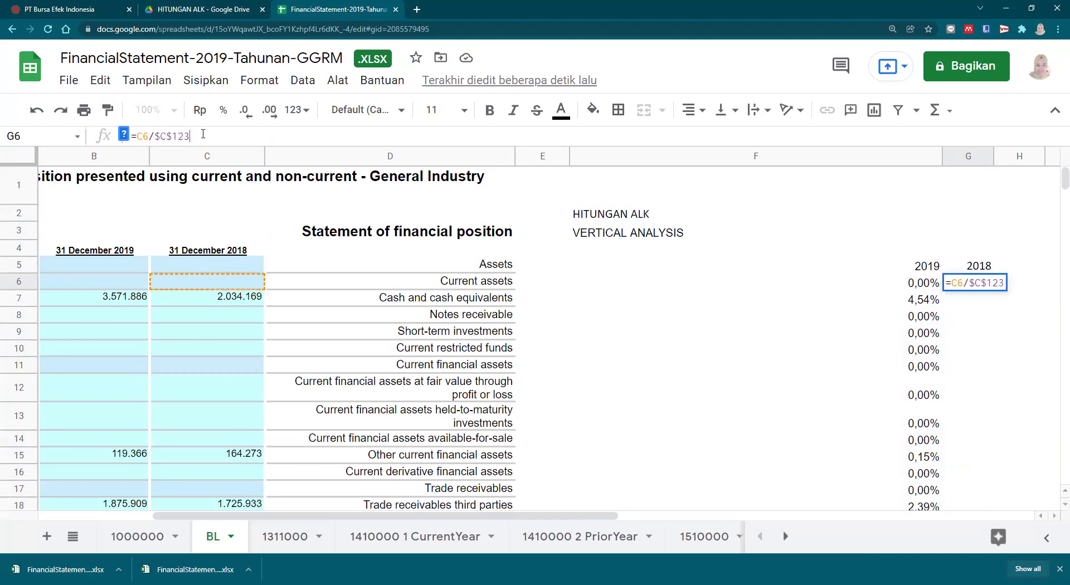
key(Return)
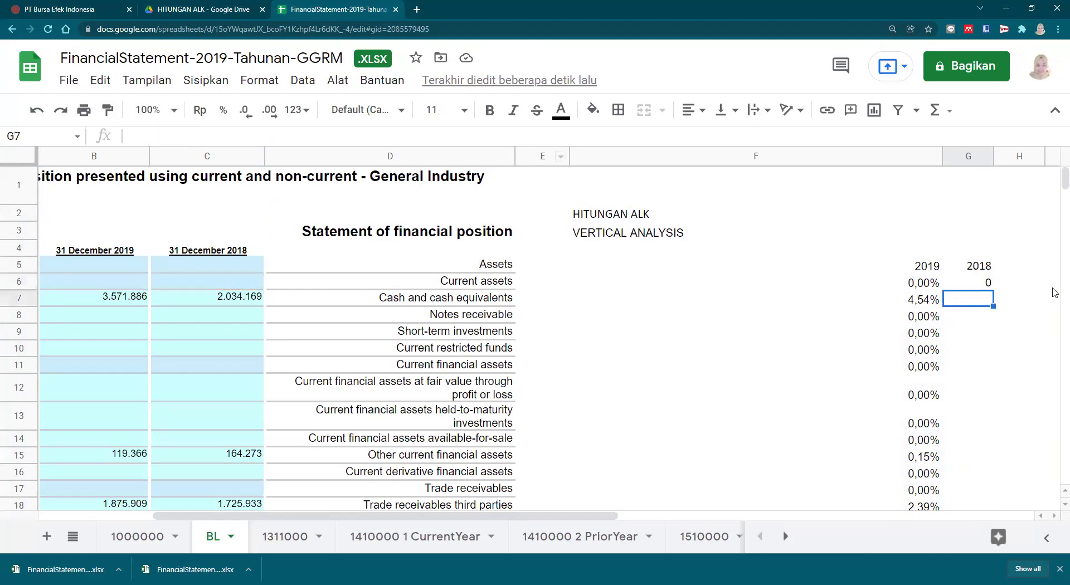
click(977, 283)
key(Delete)
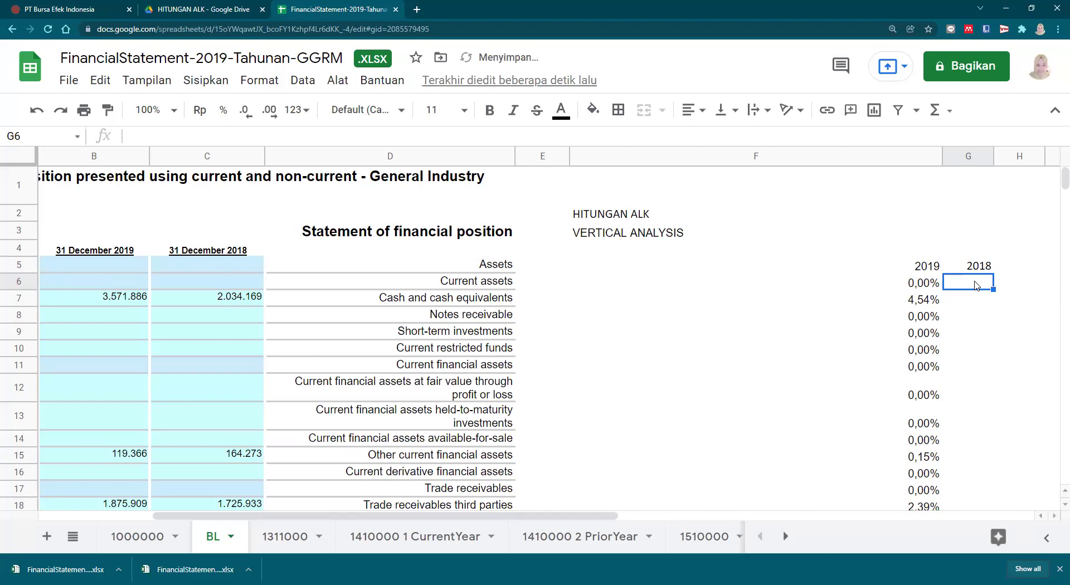
Enter the formula =C6/$C$123 in G6, dividing the 2018 value by locked total assets.
text(=)
click(220, 284)
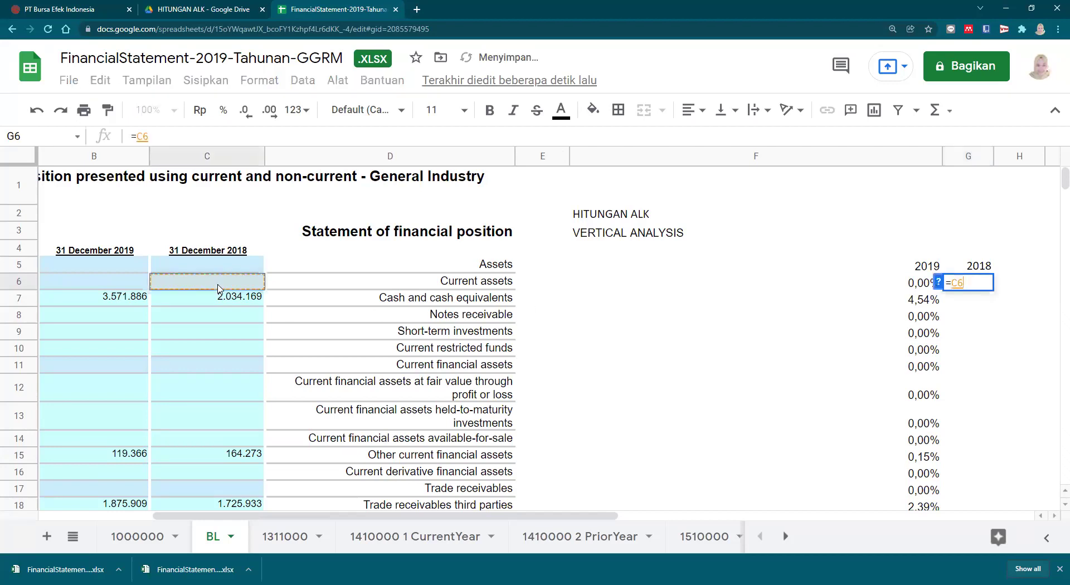
text(/)
scroll(207, 393, down, 10)
scroll(208, 396, down, 15)
scroll(209, 396, down, 10)
click(204, 304)
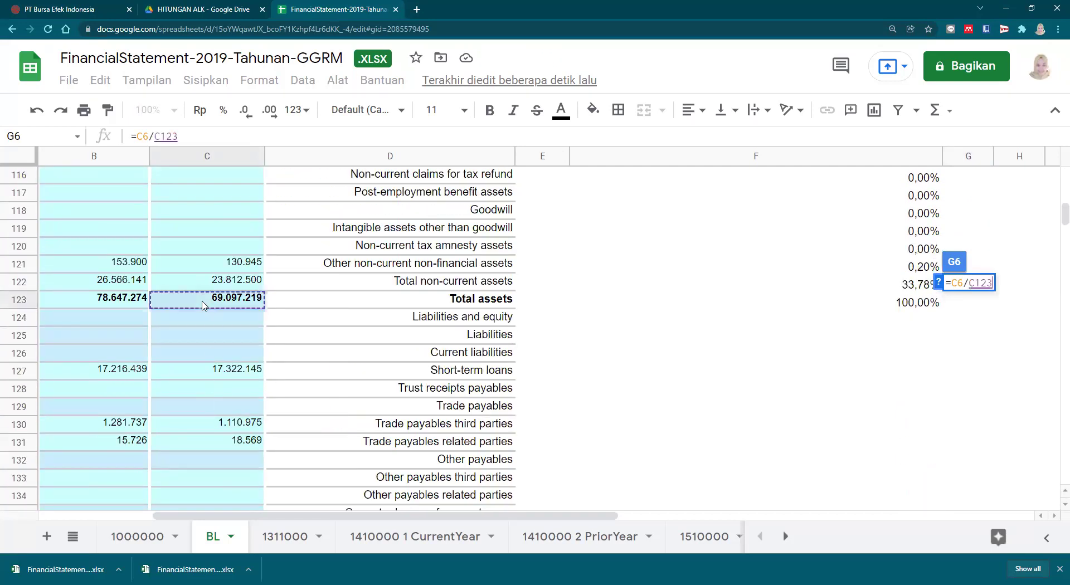
click(153, 137)
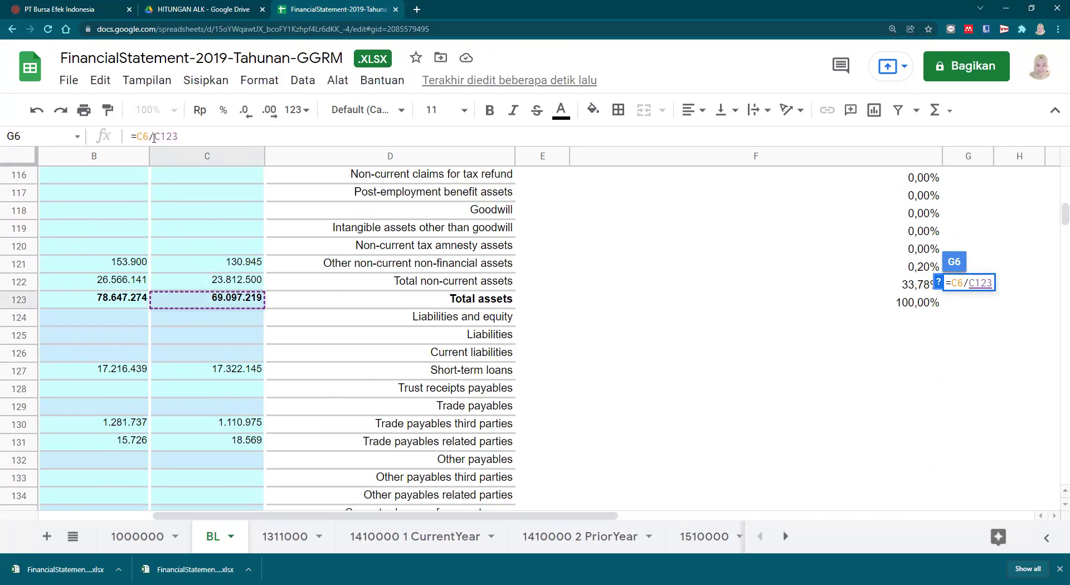
key(F4)
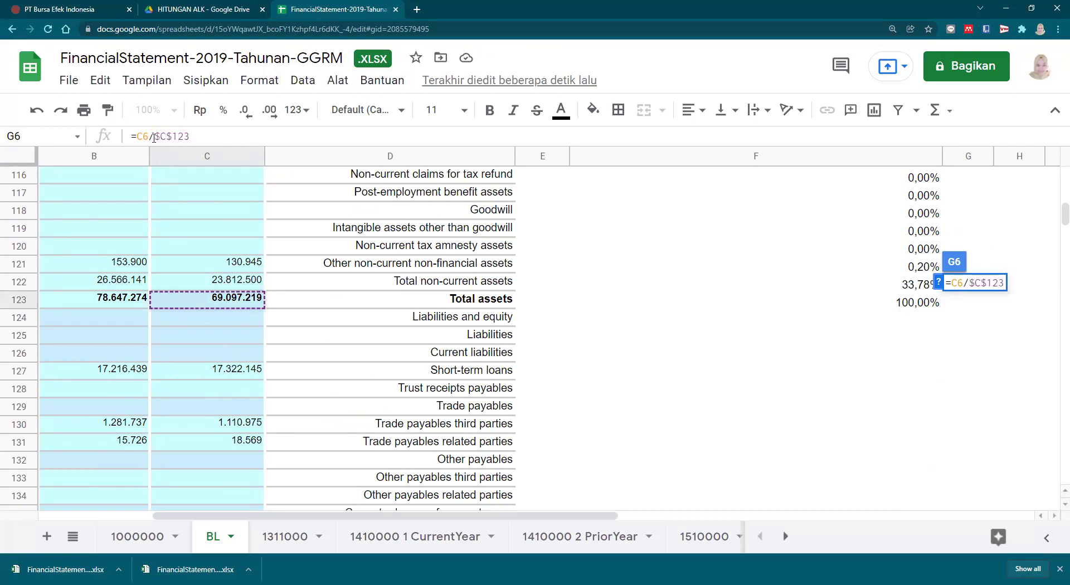
key(Return)
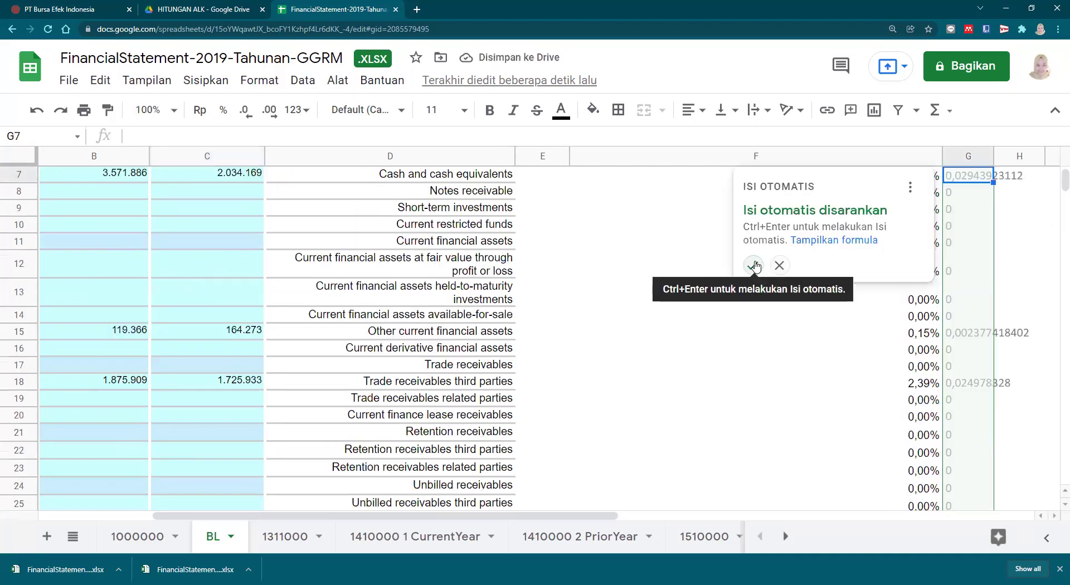
Accept the suggested autofill of the 2018 formula down column G.
click(755, 265)
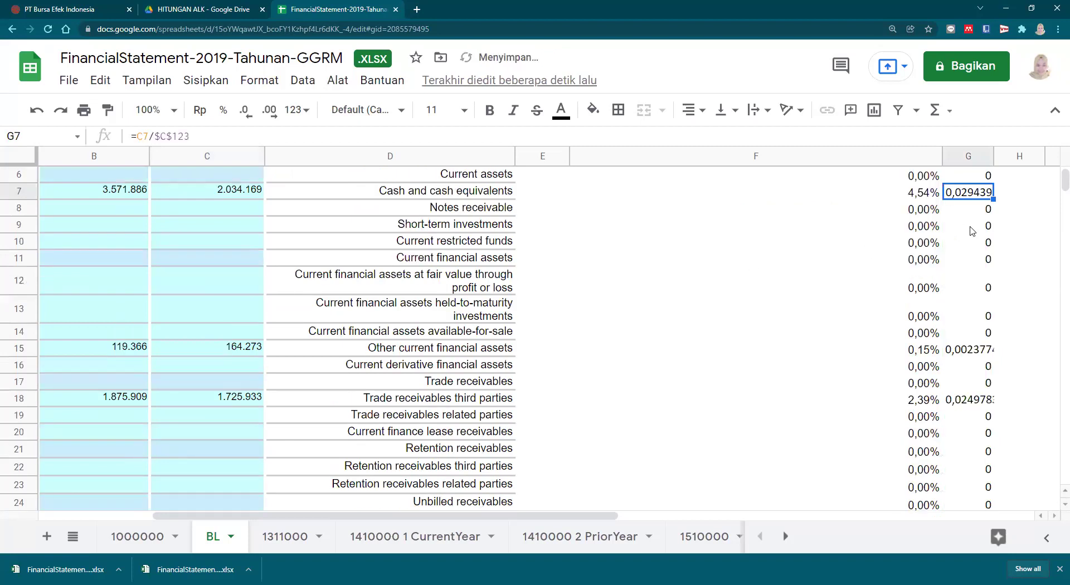
scroll(973, 233, down, 2)
scroll(973, 233, up, 4)
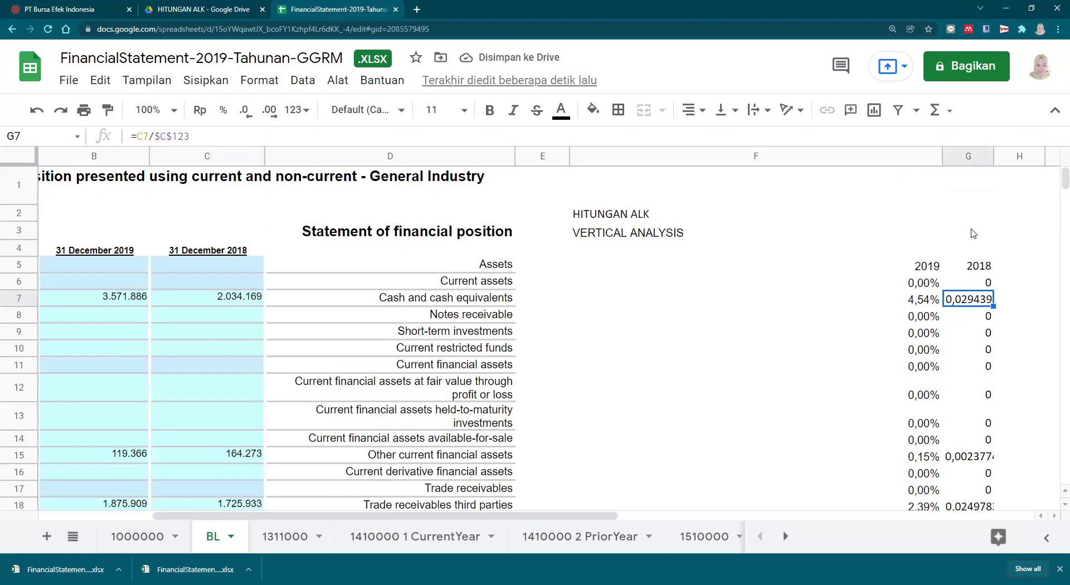
Format the 2018 results in G6:G123 as percentages.
click(980, 287)
drag(970, 282, 973, 441)
click(224, 115)
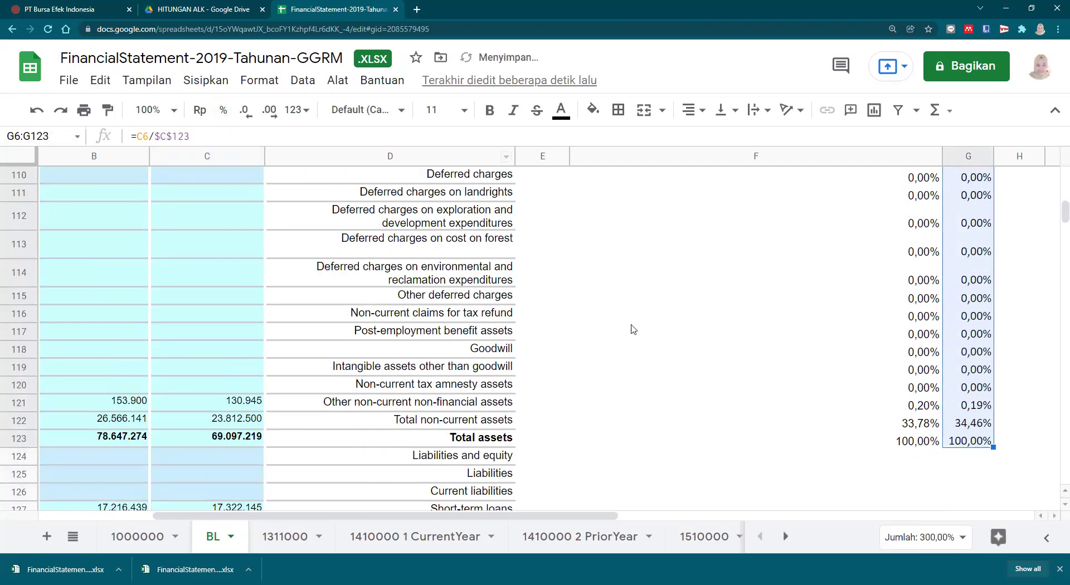
Narrow columns F and G together to the same smaller width.
scroll(912, 315, up, 6)
scroll(912, 315, up, 20)
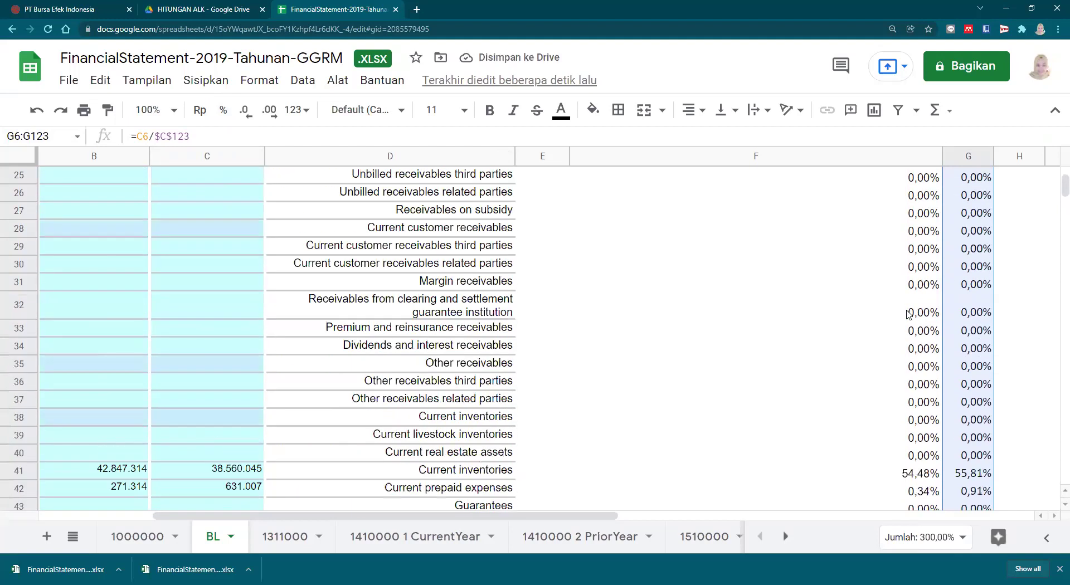
drag(892, 157, 642, 167)
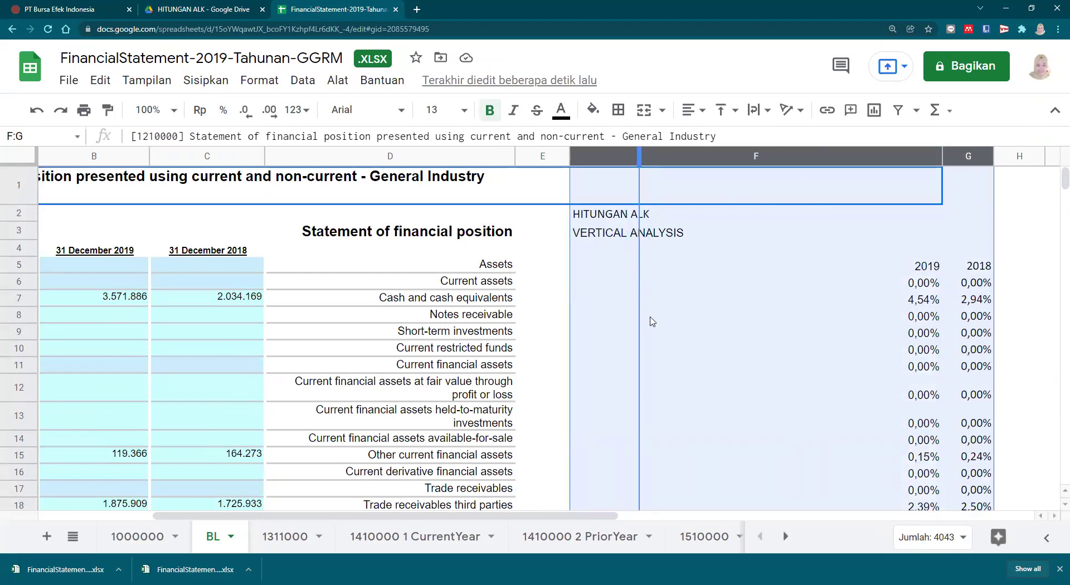
drag(681, 343, 681, 359)
click(786, 326)
Make the 2019 and 2018 headers in F5:G5 bold.
drag(610, 276, 681, 277)
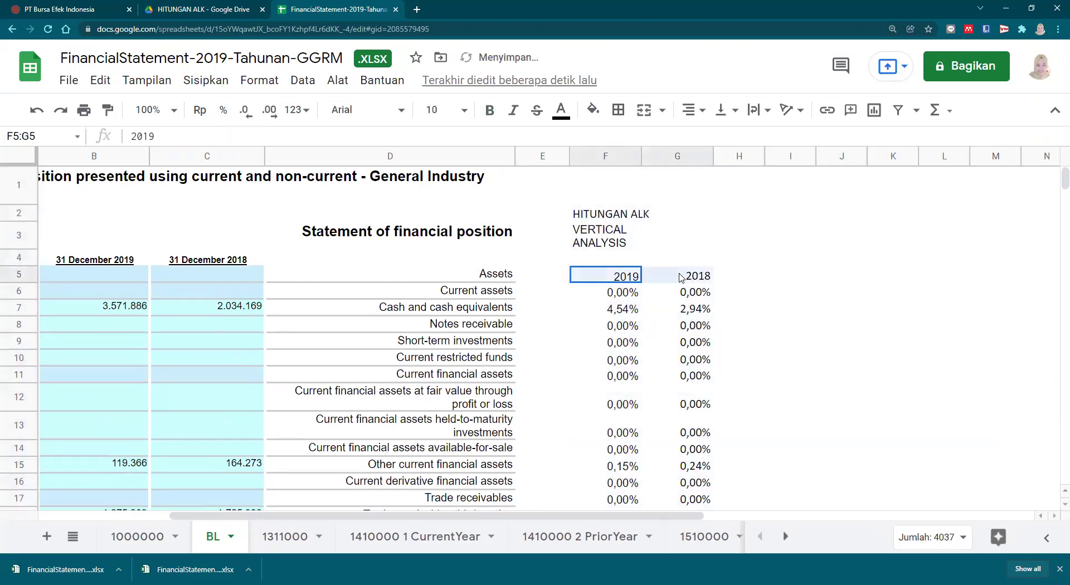
click(490, 111)
click(788, 292)
Make the cash and cash equivalents percentages in F7:G7 bold with a light yellow fill.
scroll(790, 294, down, 3)
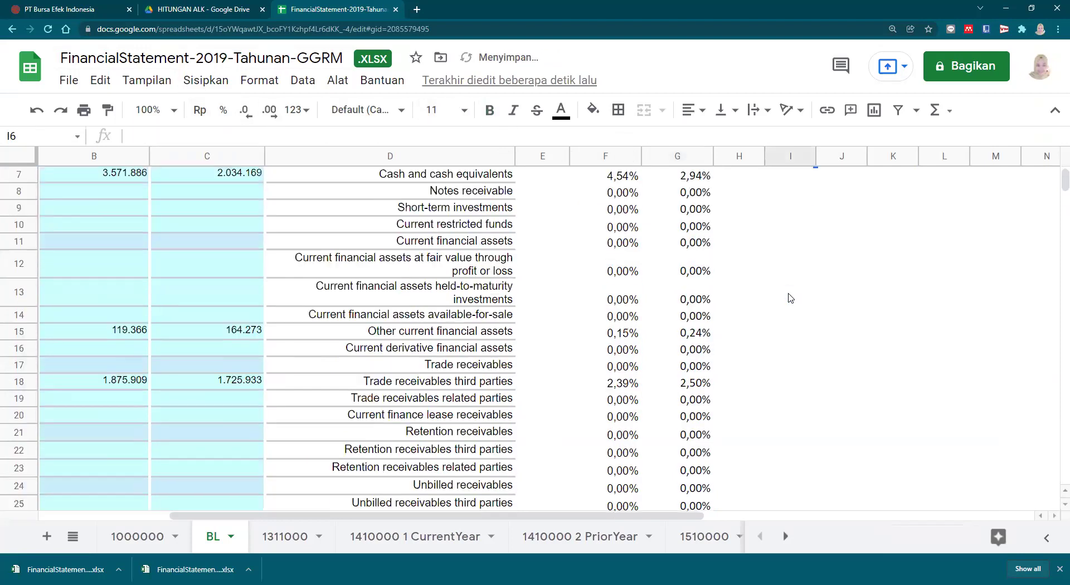
scroll(791, 298, up, 1)
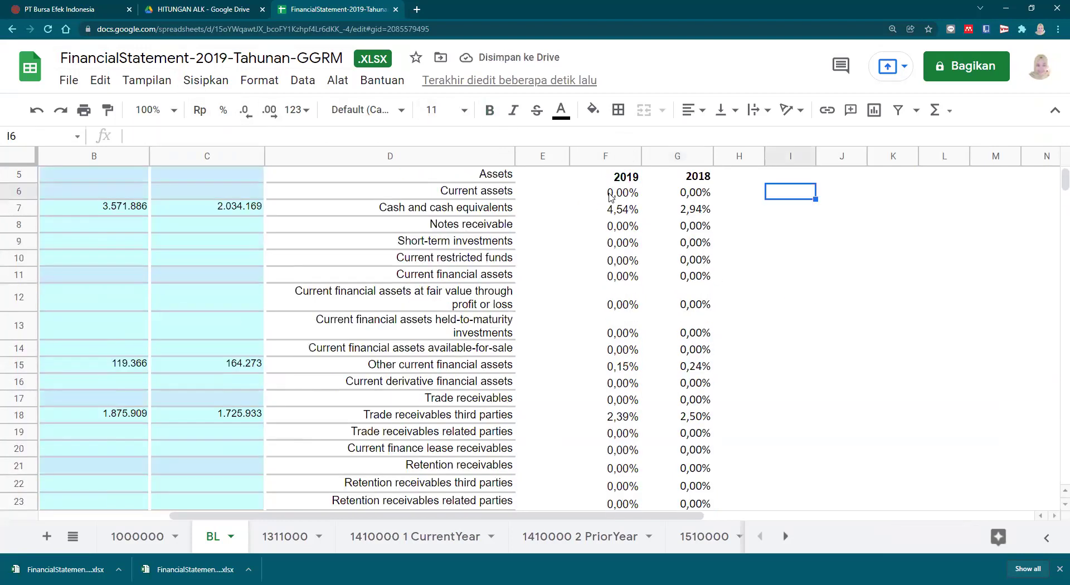
drag(612, 211, 691, 211)
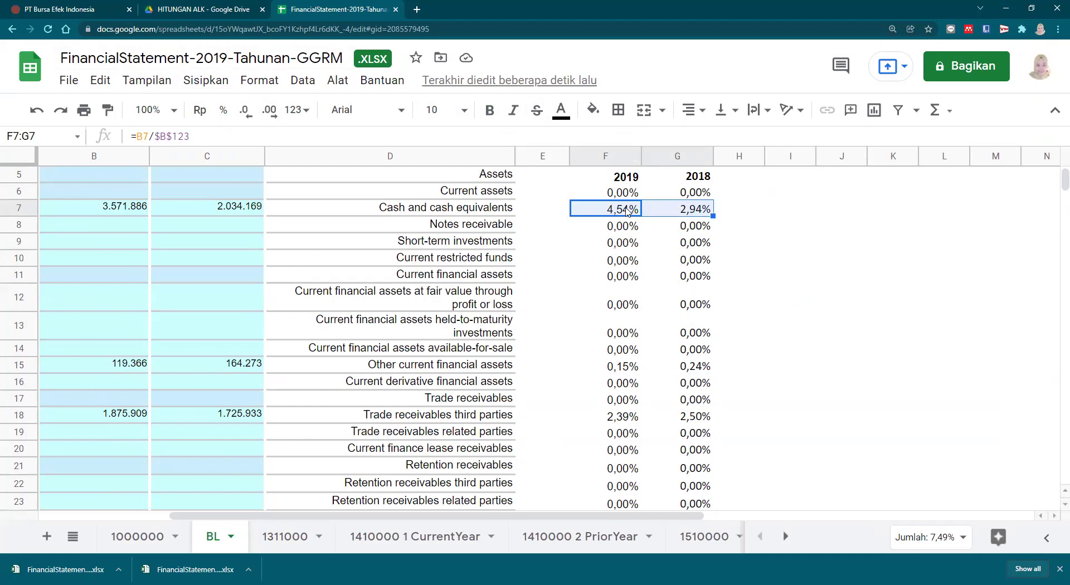
click(491, 114)
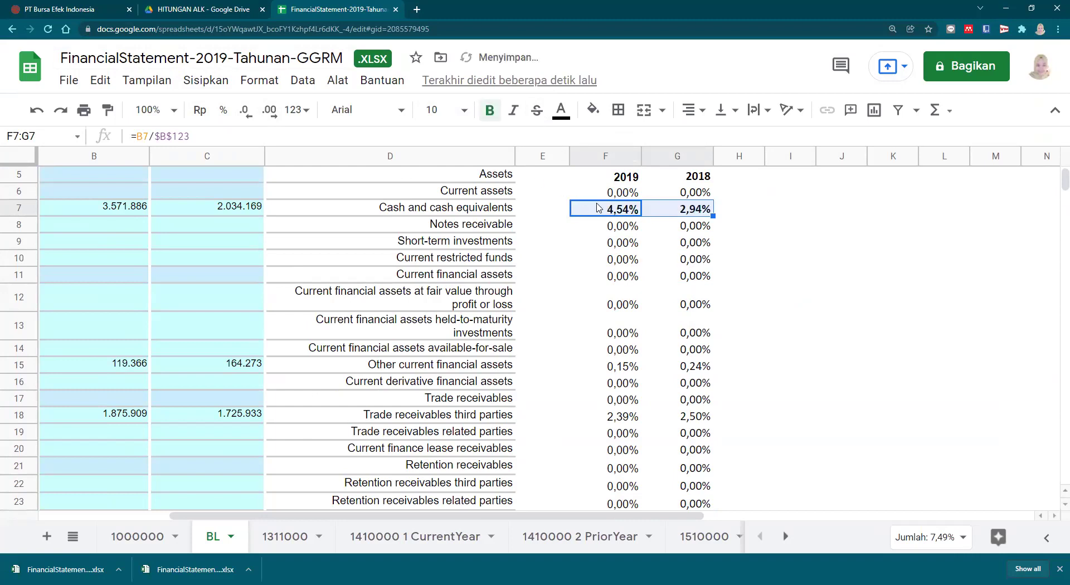
click(593, 110)
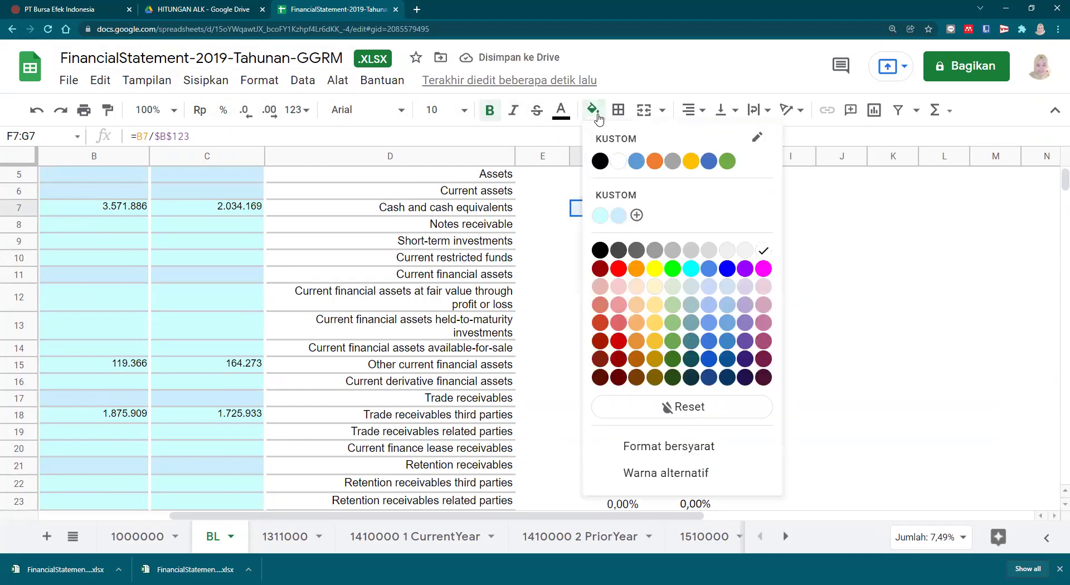
click(654, 288)
click(733, 325)
Make the other current financial assets percentages in F15:G15 bold with a light yellow fill.
scroll(674, 351, down, 1)
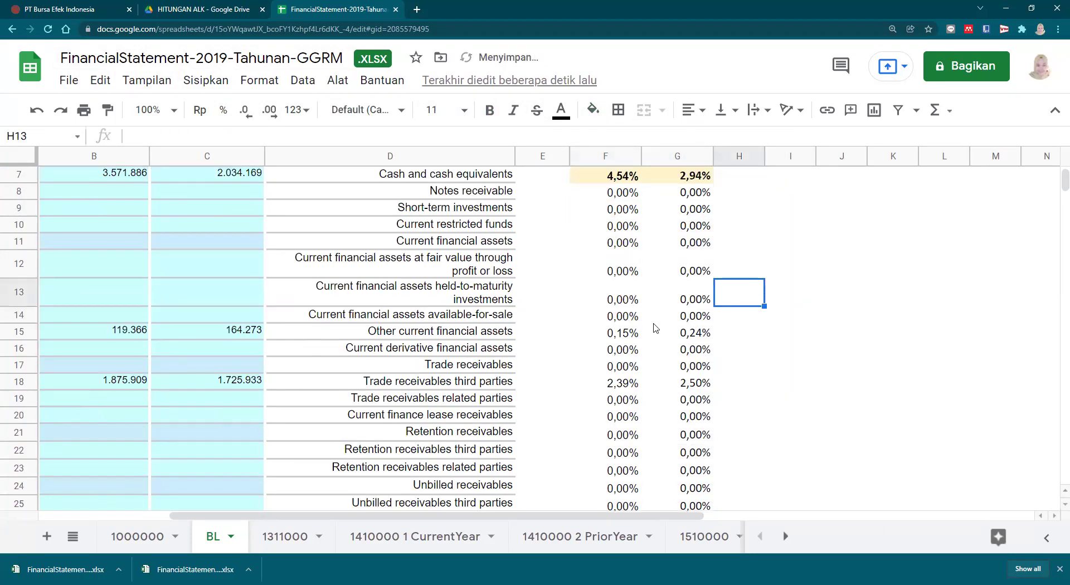
drag(613, 334, 689, 330)
click(490, 110)
click(592, 111)
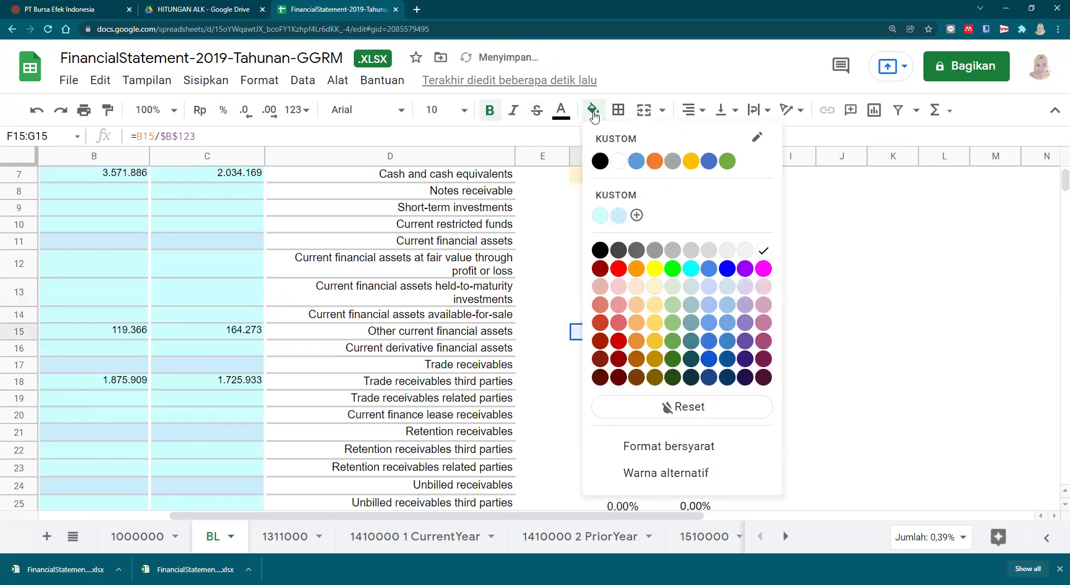
click(655, 287)
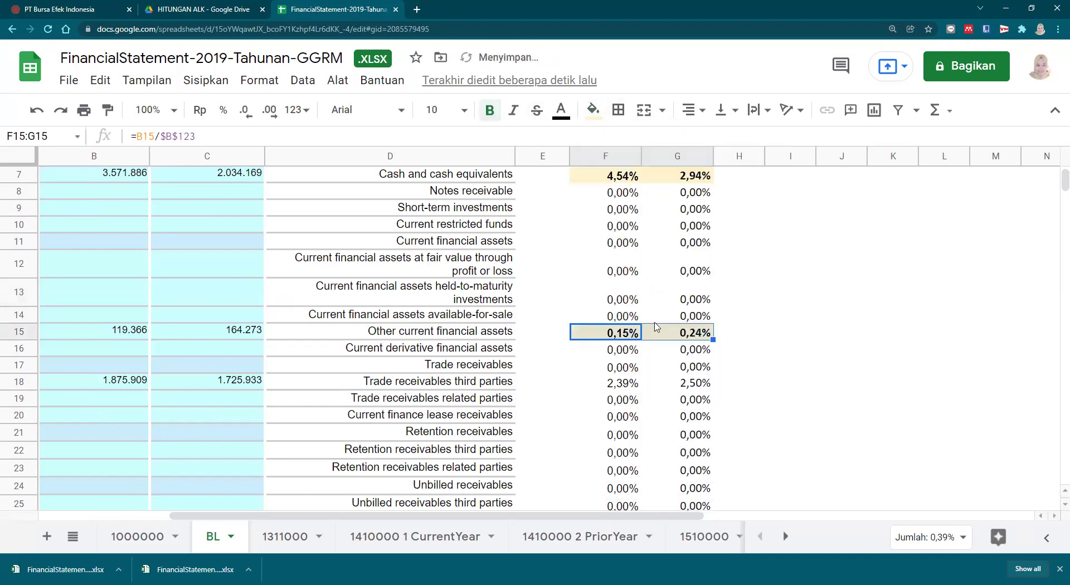
click(750, 348)
Highlight the third-party trade receivables percentages in F18:G18 with a light yellow fill and bold text.
scroll(734, 365, down, 1)
scroll(733, 365, down, 1)
drag(599, 300, 685, 299)
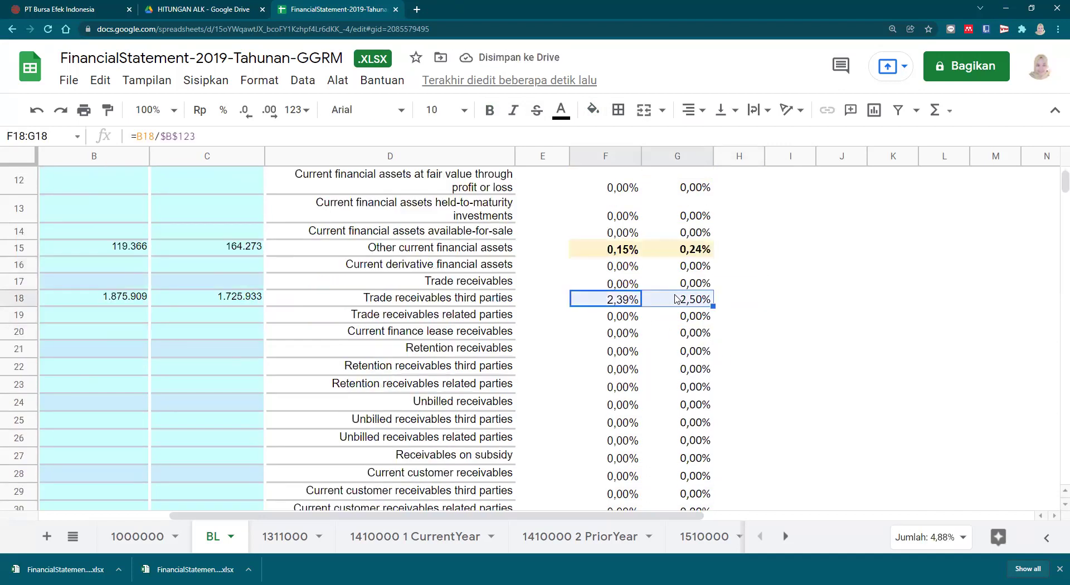
click(601, 115)
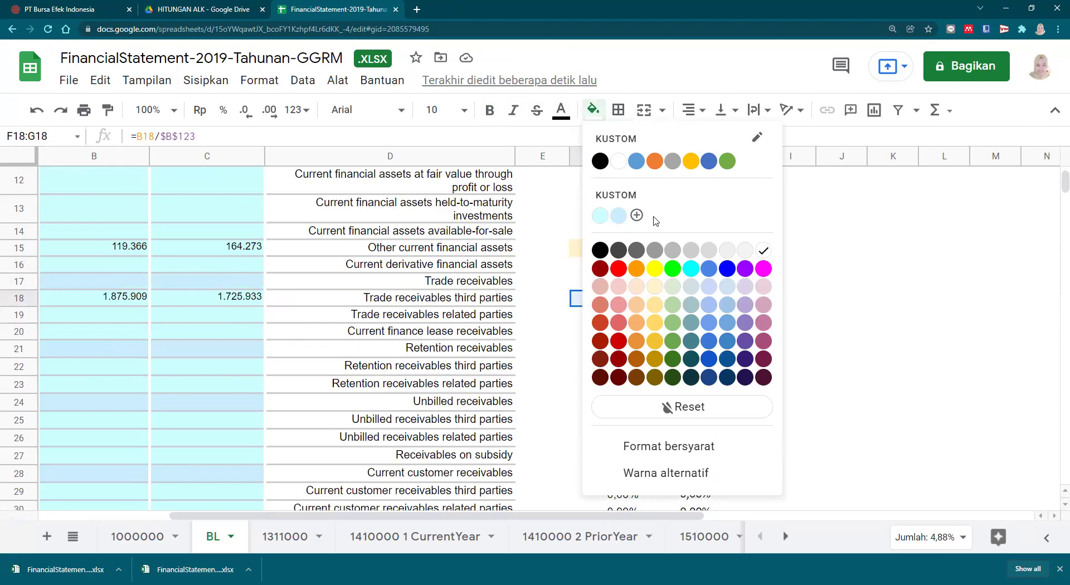
click(655, 288)
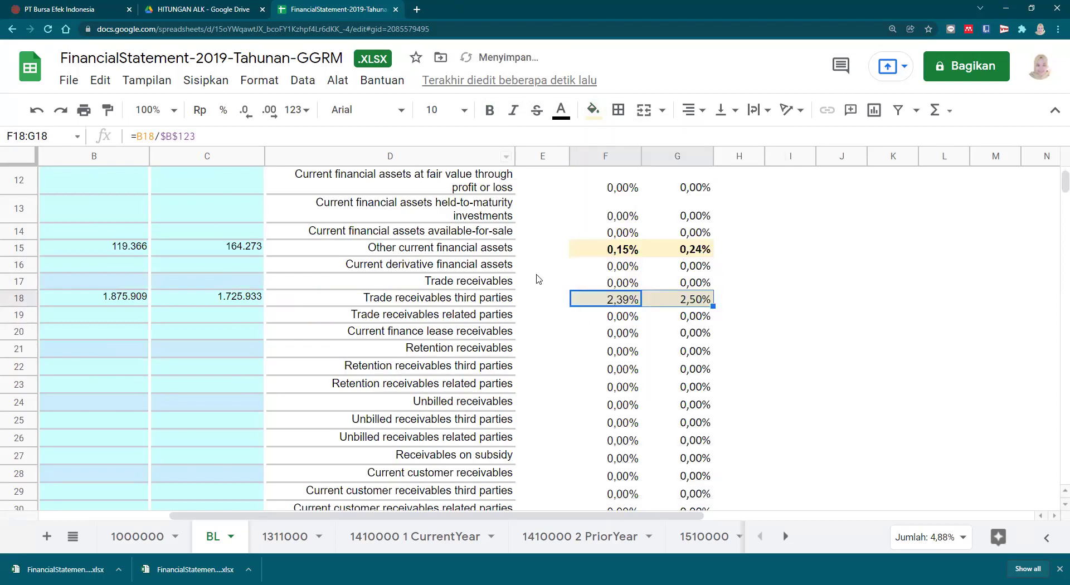
click(490, 110)
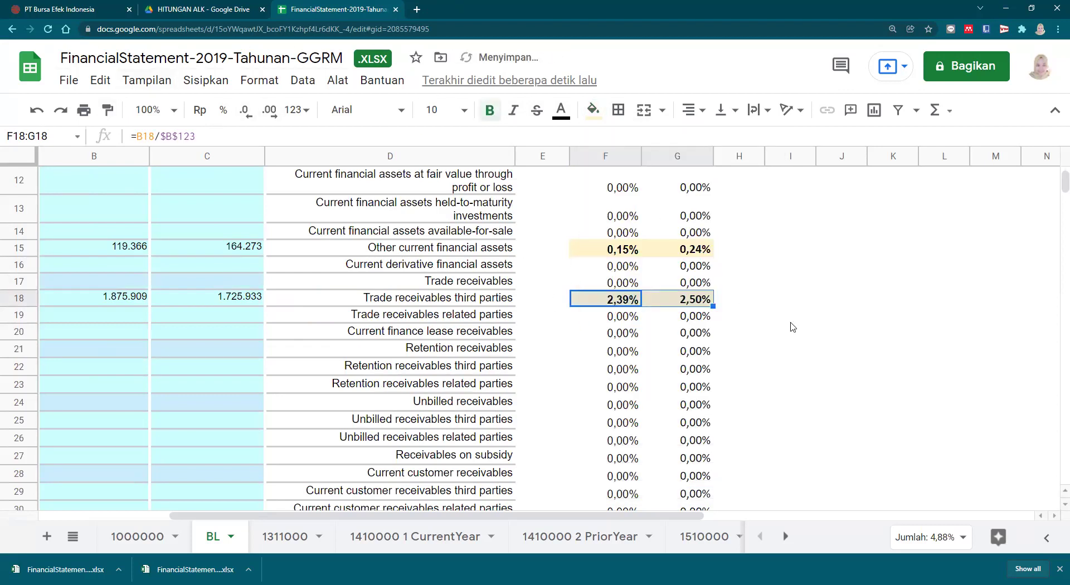
click(791, 316)
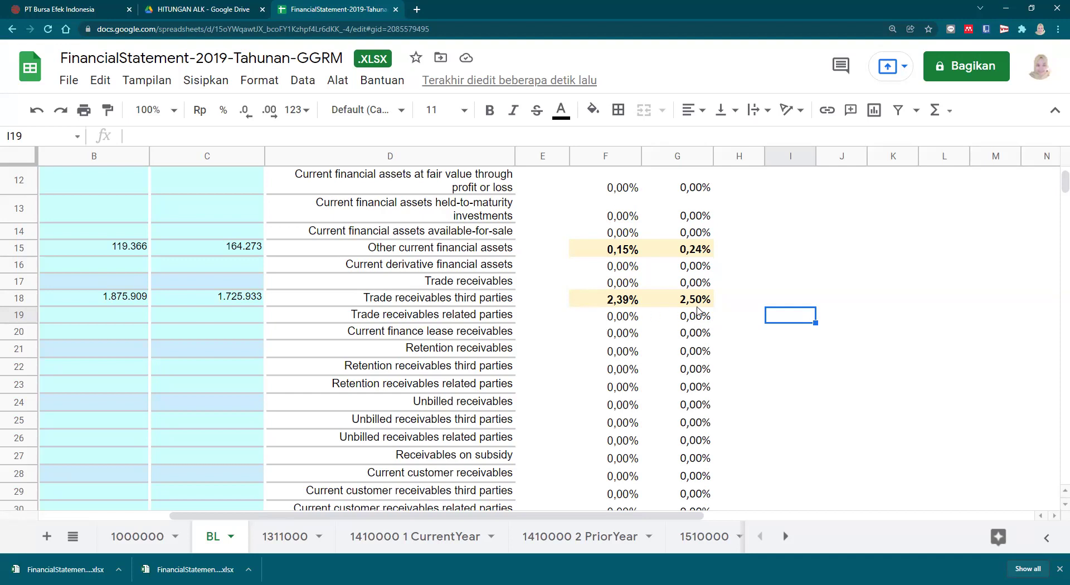
drag(701, 181, 686, 395)
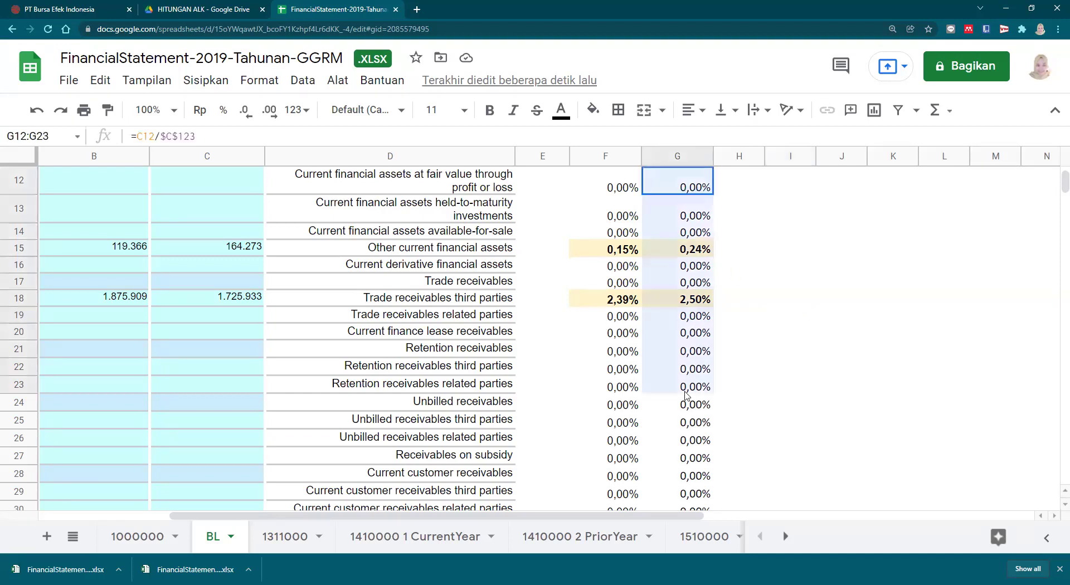
drag(618, 186, 623, 369)
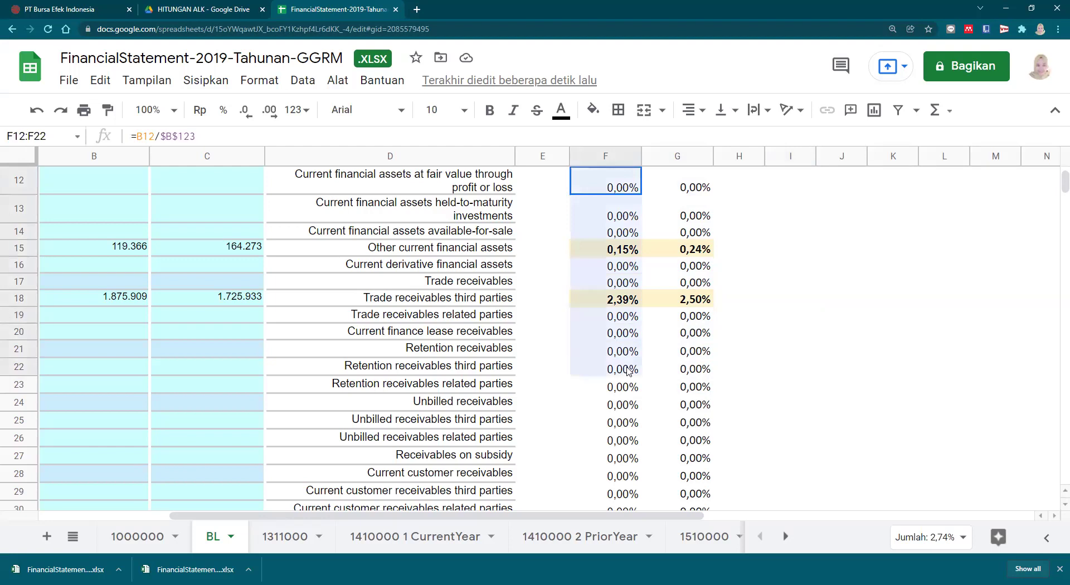
click(750, 302)
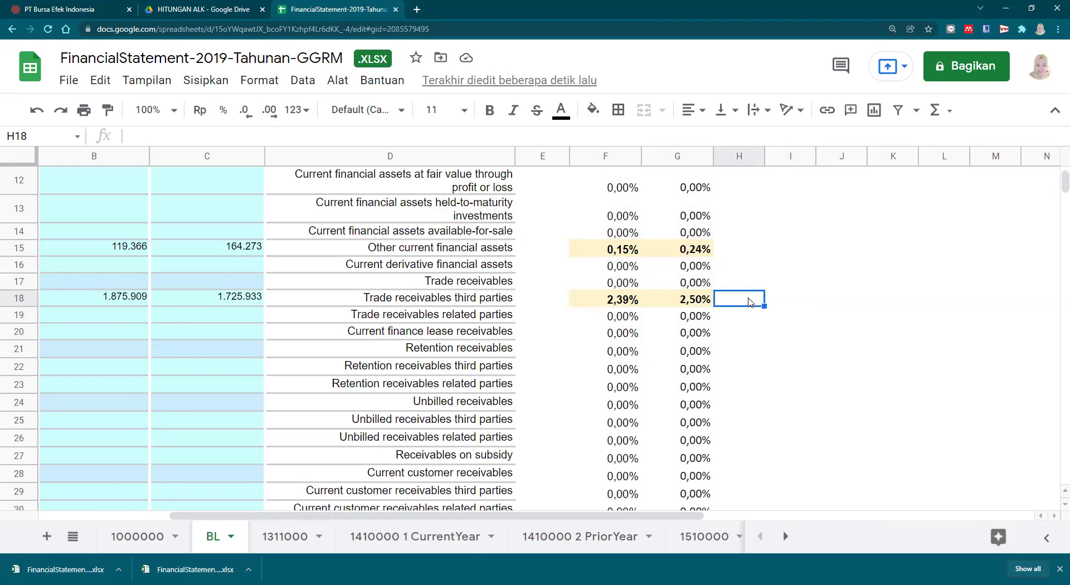
Enter the formula =F18/G18 in H18 to compare the 2019 and 2018 trade receivables percentages.
click(625, 304)
click(732, 307)
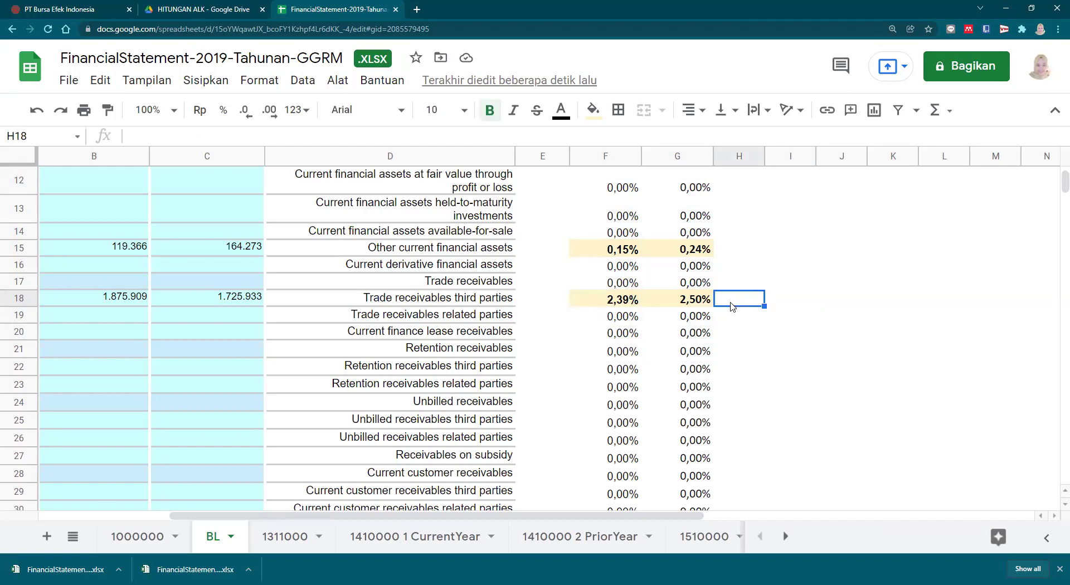
text(=)
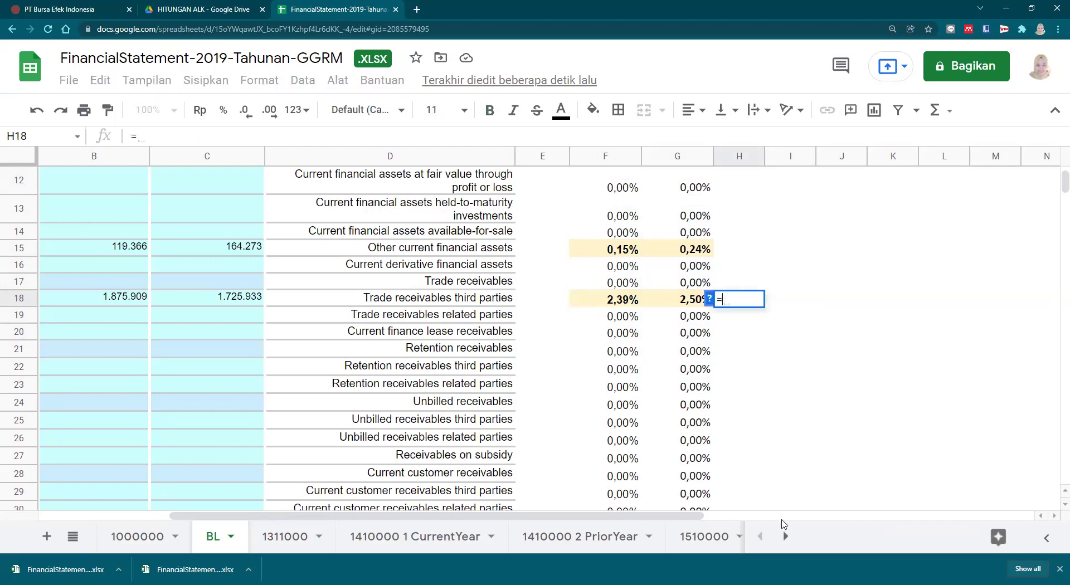
click(615, 302)
text(/)
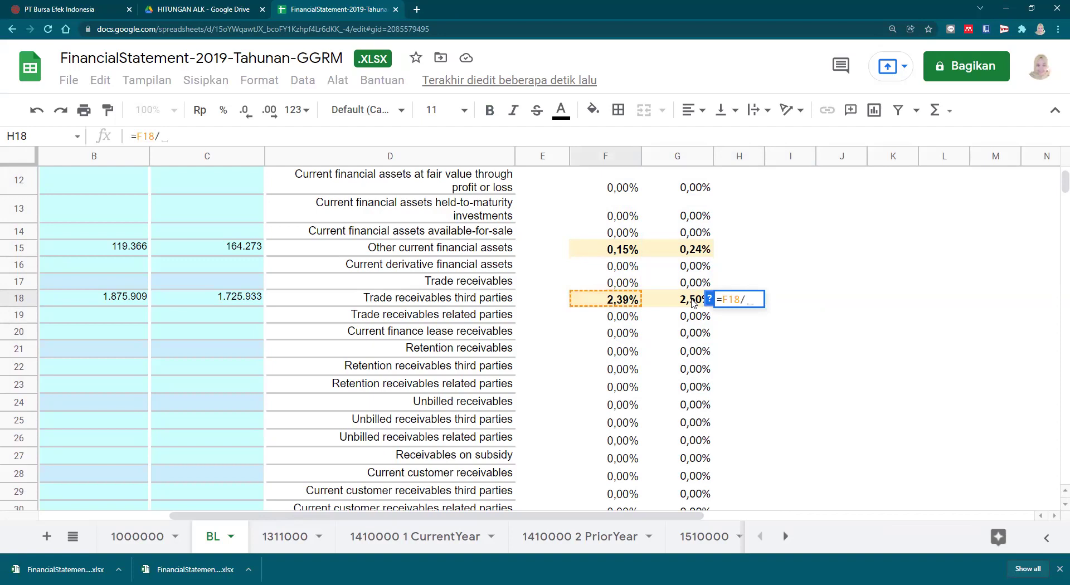
click(686, 300)
key(Return)
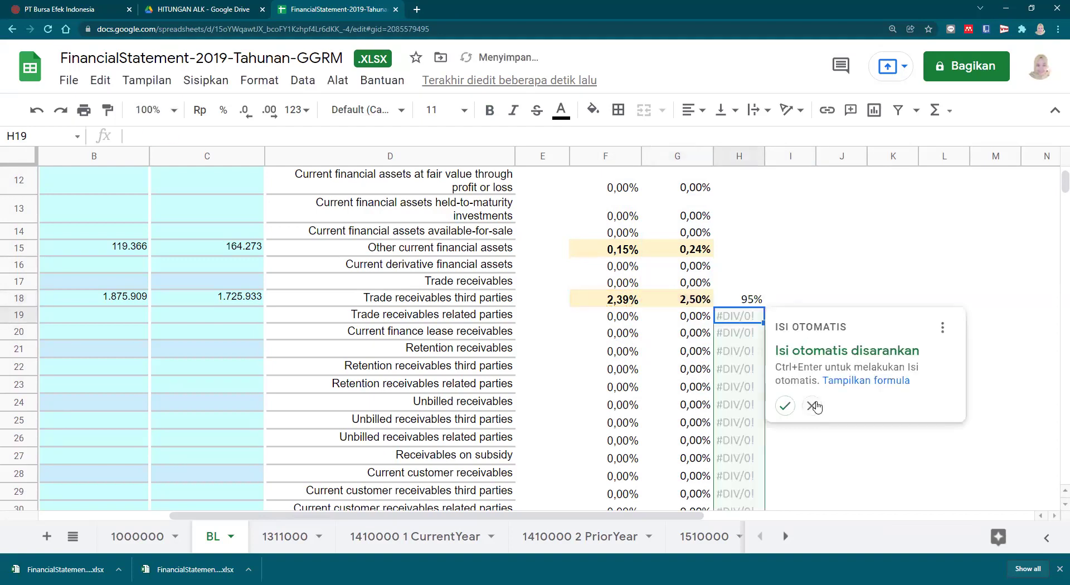
Accept the suggested autofill of the ratio formula down column H and check the formula in H18.
click(785, 406)
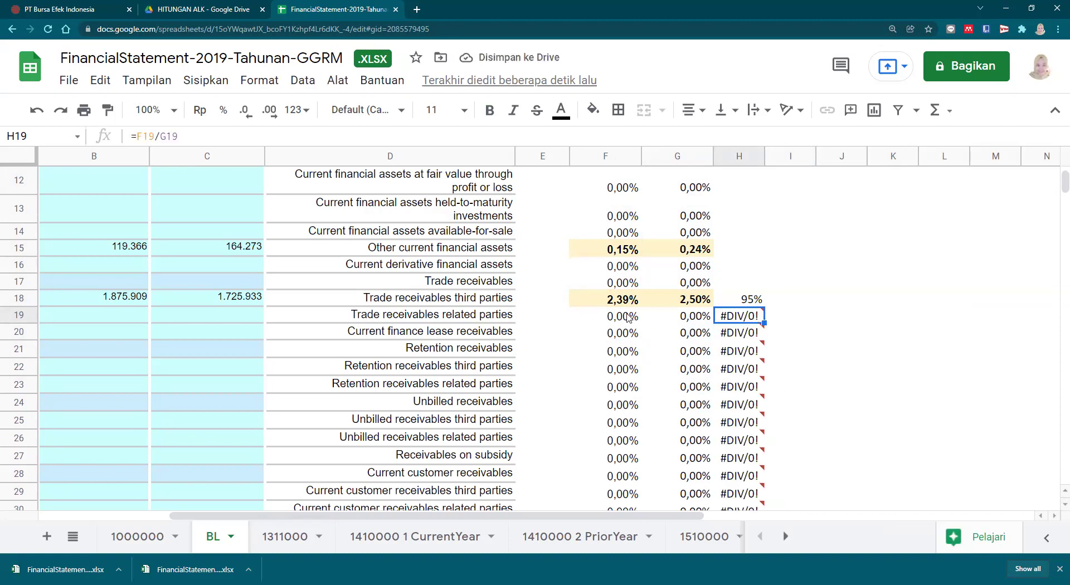
click(877, 425)
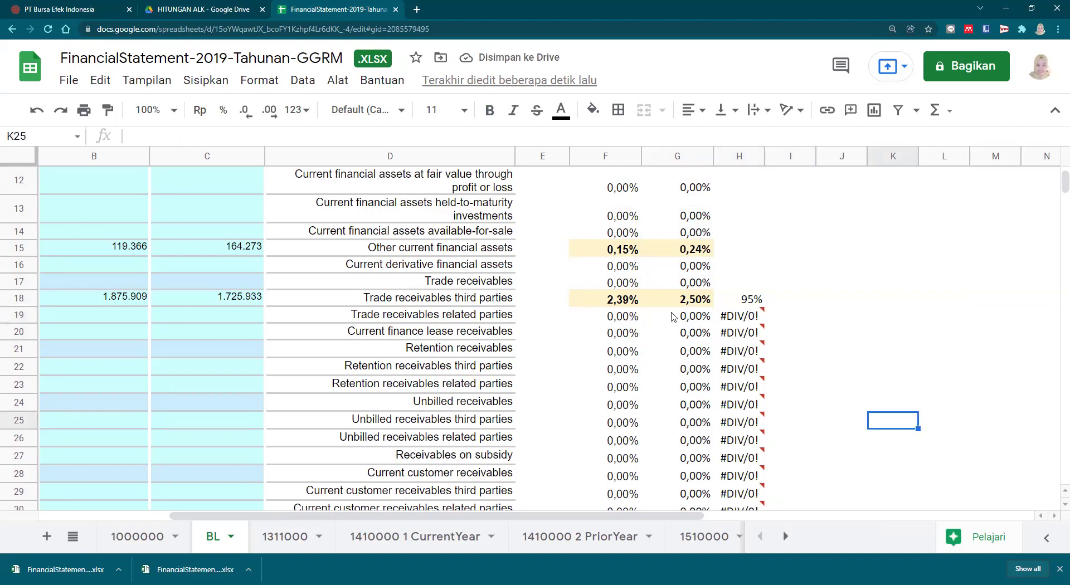
click(862, 266)
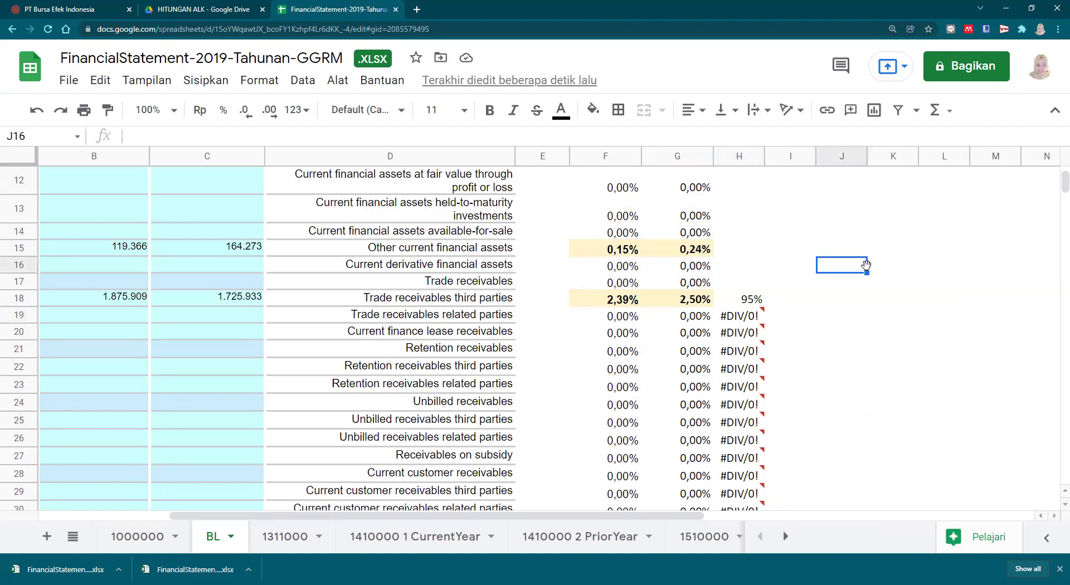
click(741, 301)
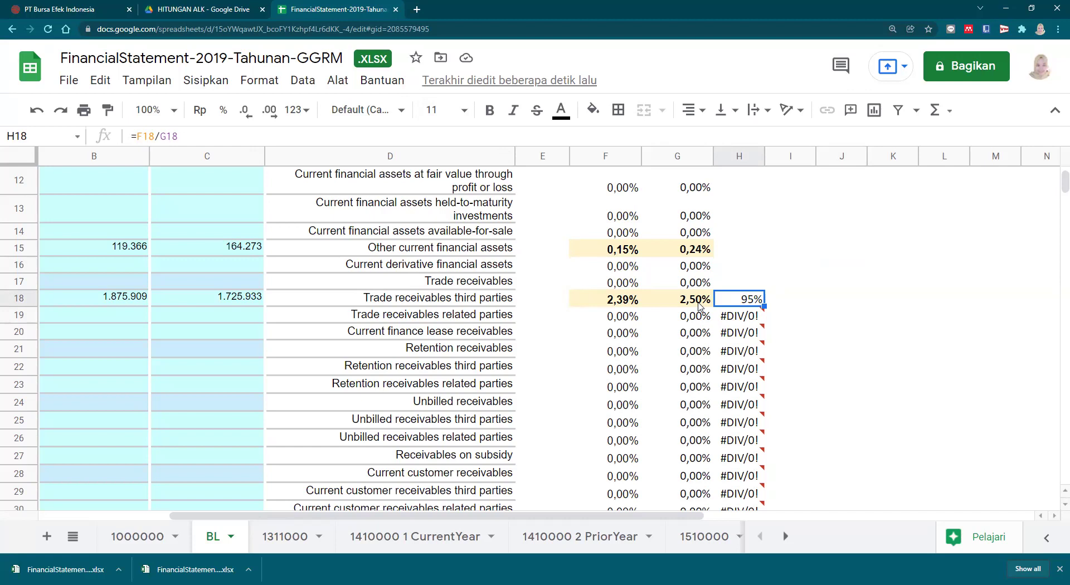
Change the trade receivables comparison formula in H18 to =(F18/G18)-1 and check the edited cell.
click(139, 137)
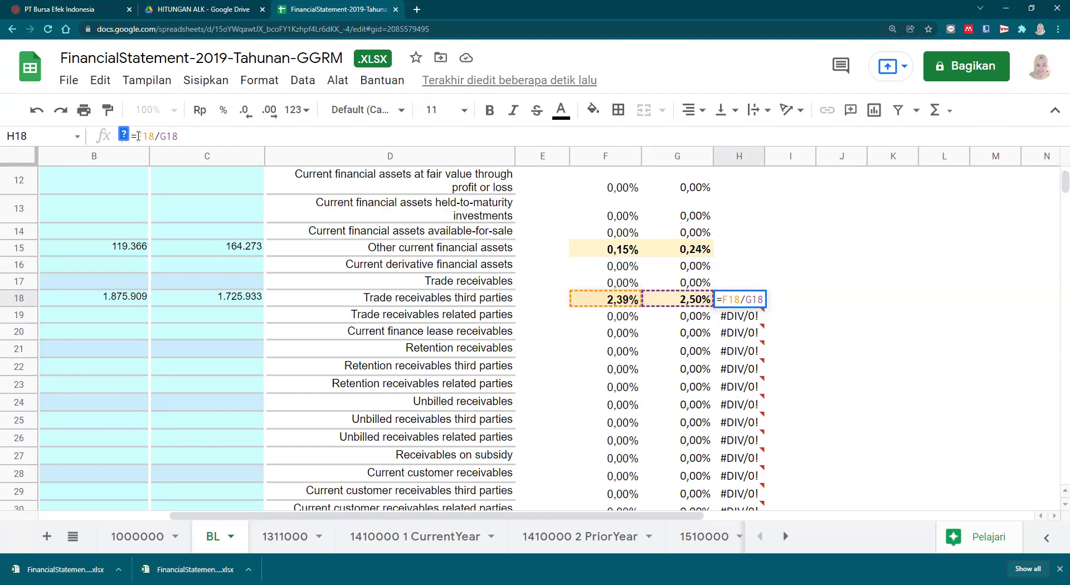
text(()
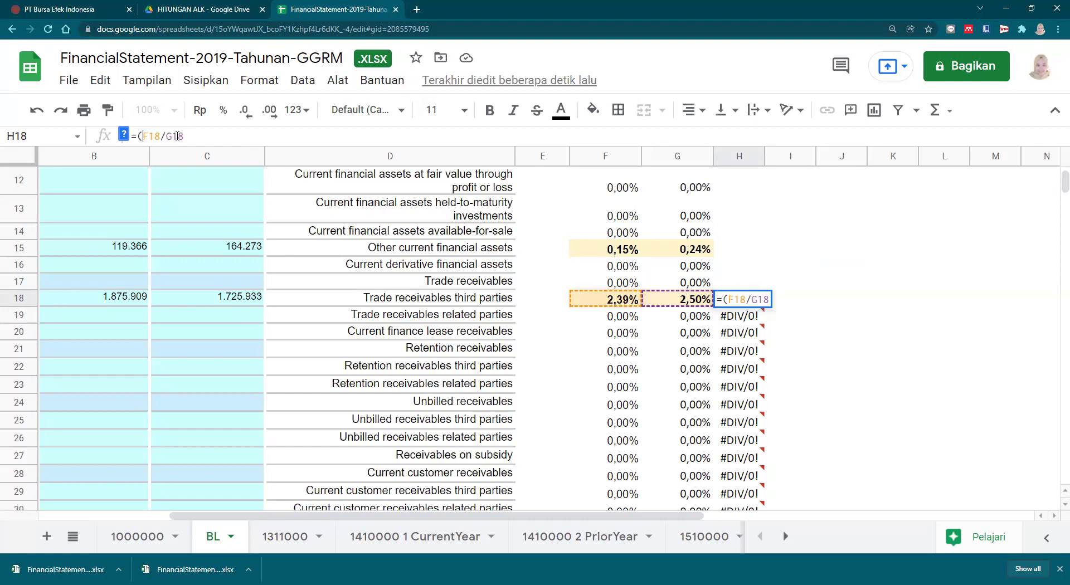
click(672, 301)
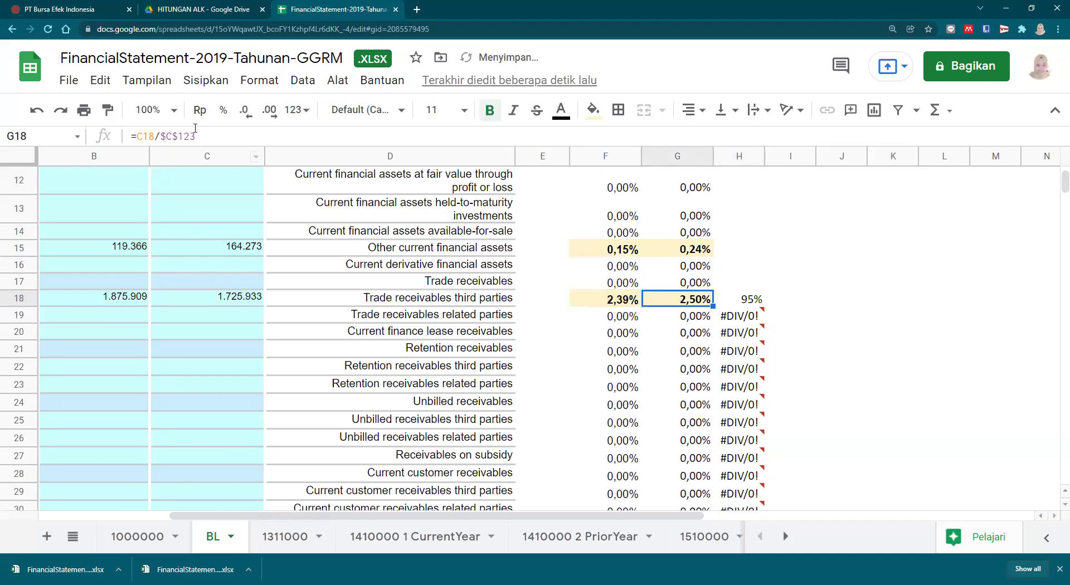
click(763, 300)
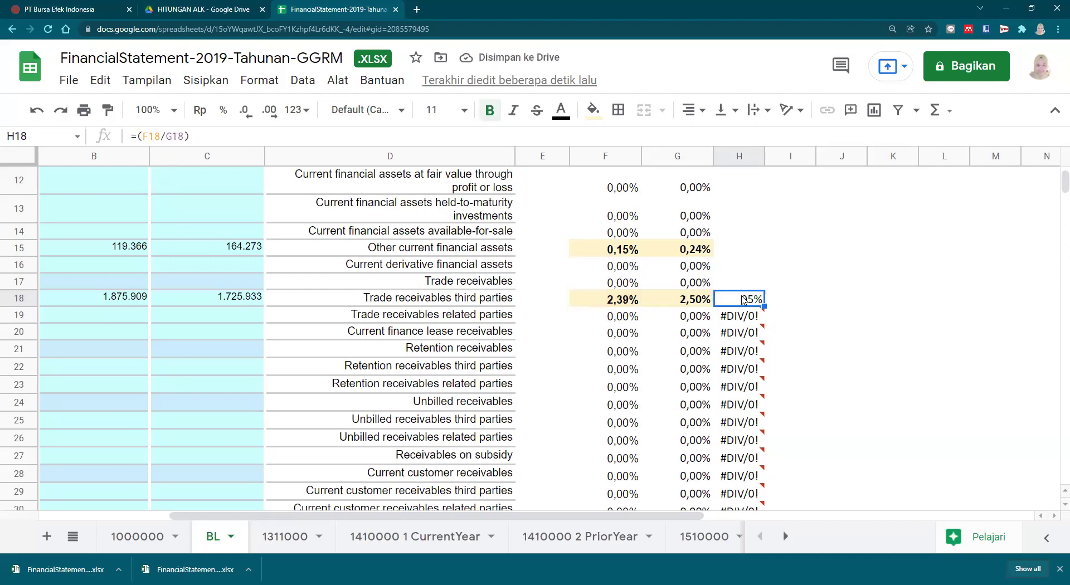
click(201, 136)
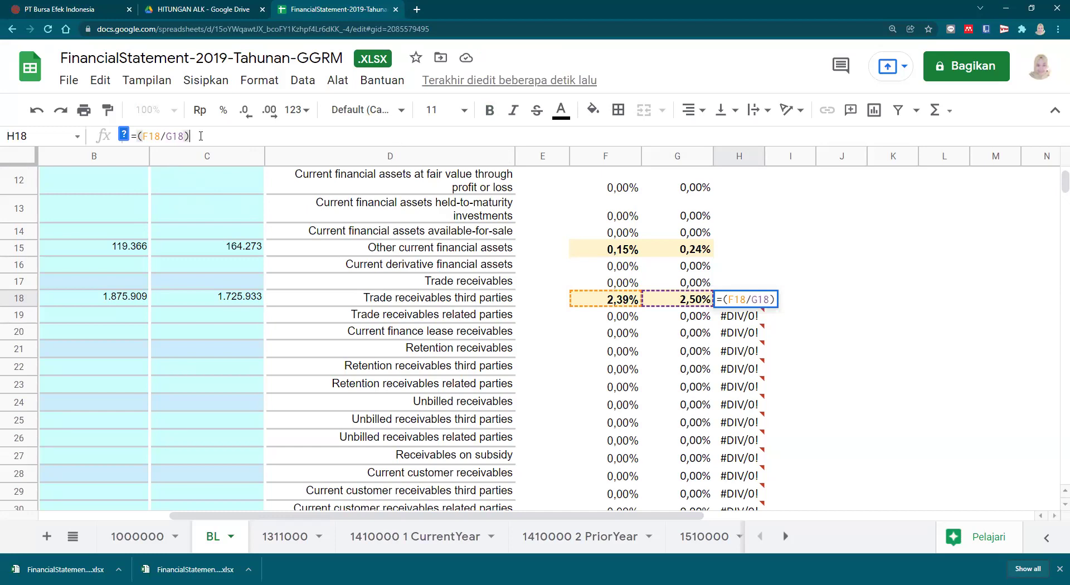
text(-)
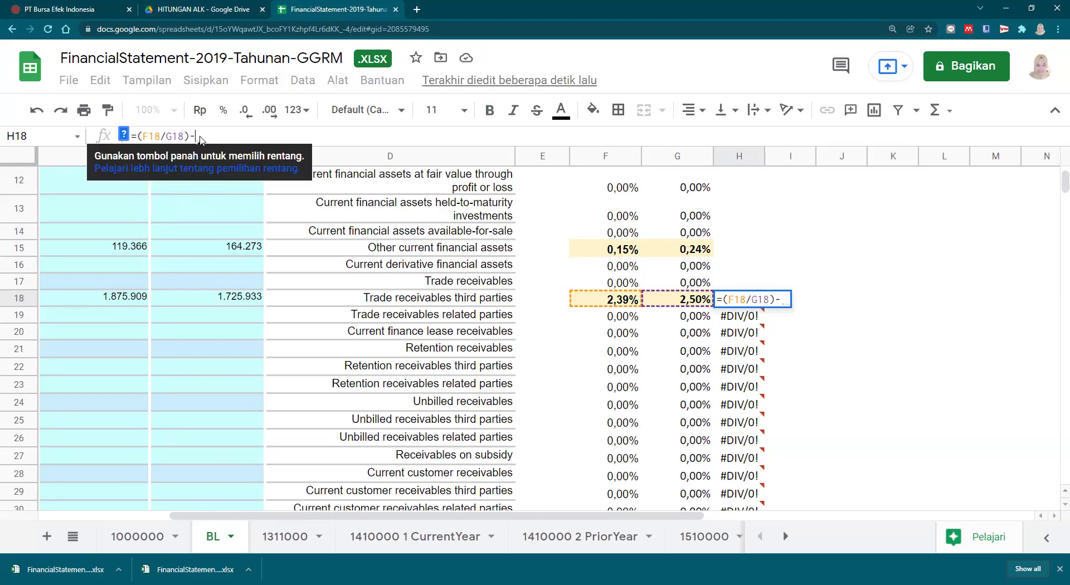
text(1)
key(Return)
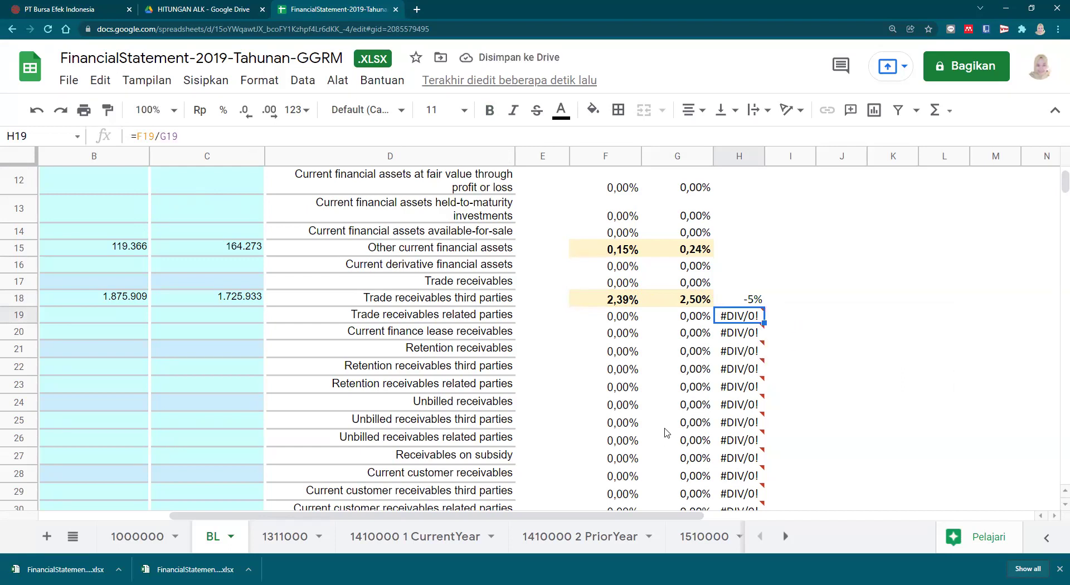
click(739, 301)
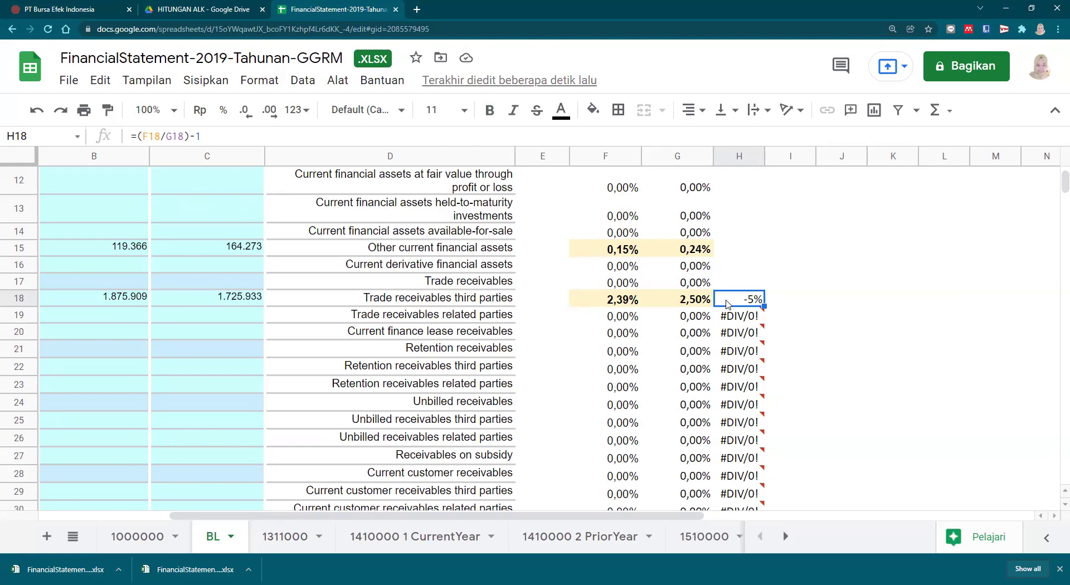
mouse_move(767, 317)
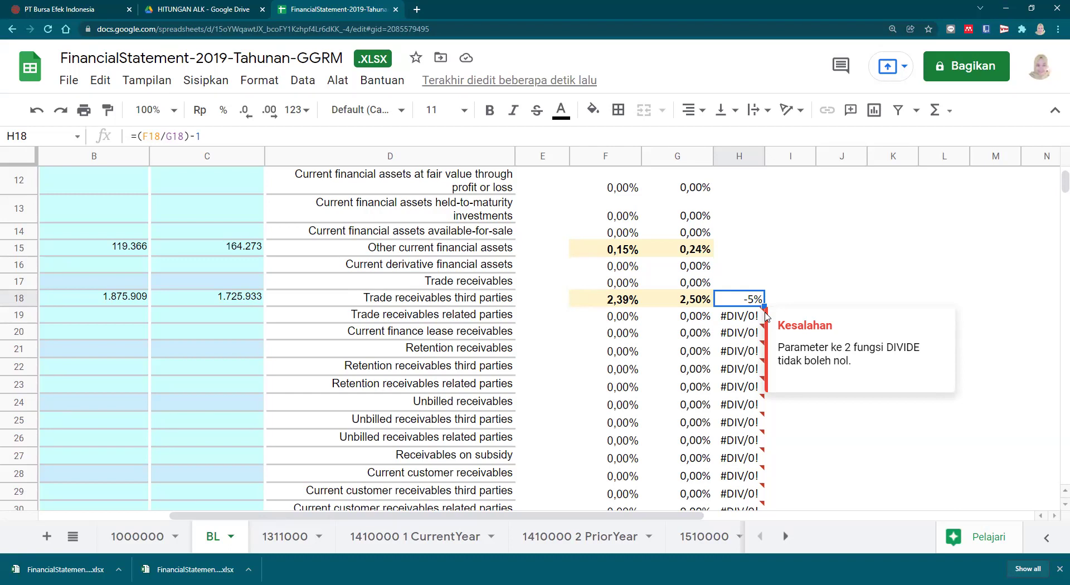
click(871, 268)
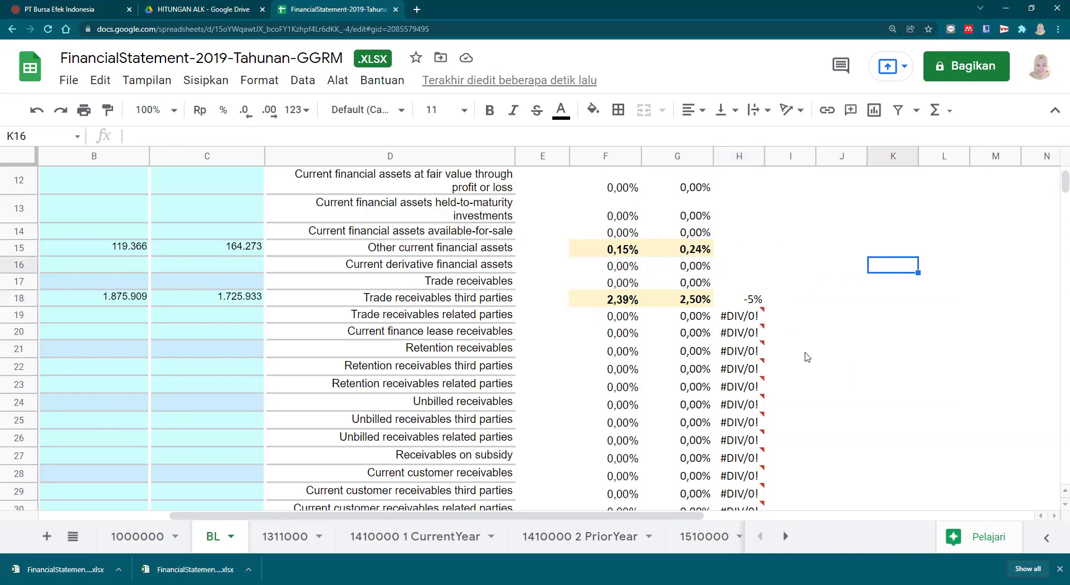
Change the current prepaid taxes comparison formula in H48 to =(F48/G48)-1.
scroll(807, 358, down, 1)
scroll(802, 359, down, 8)
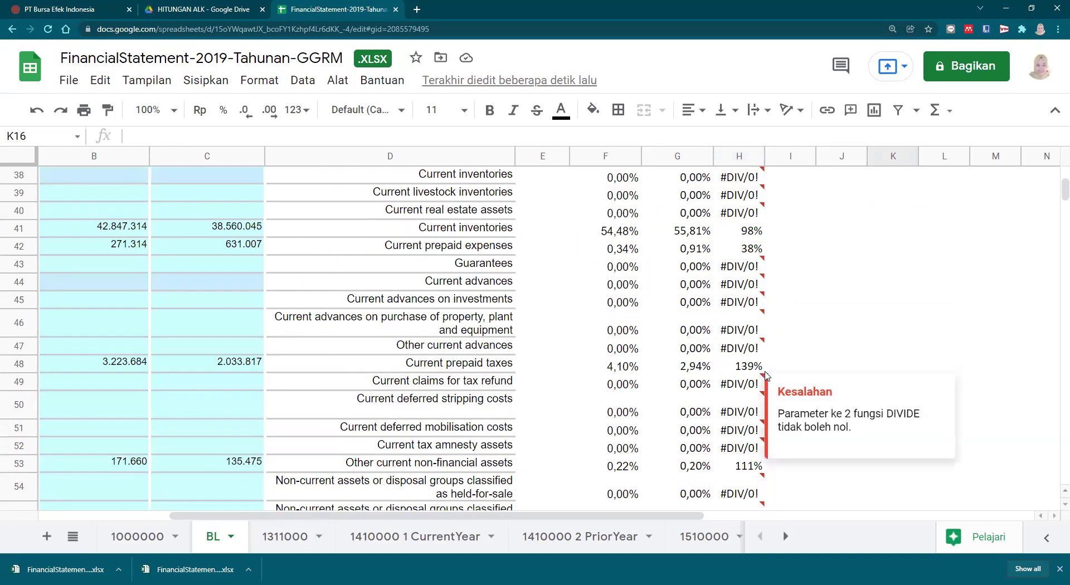
click(751, 370)
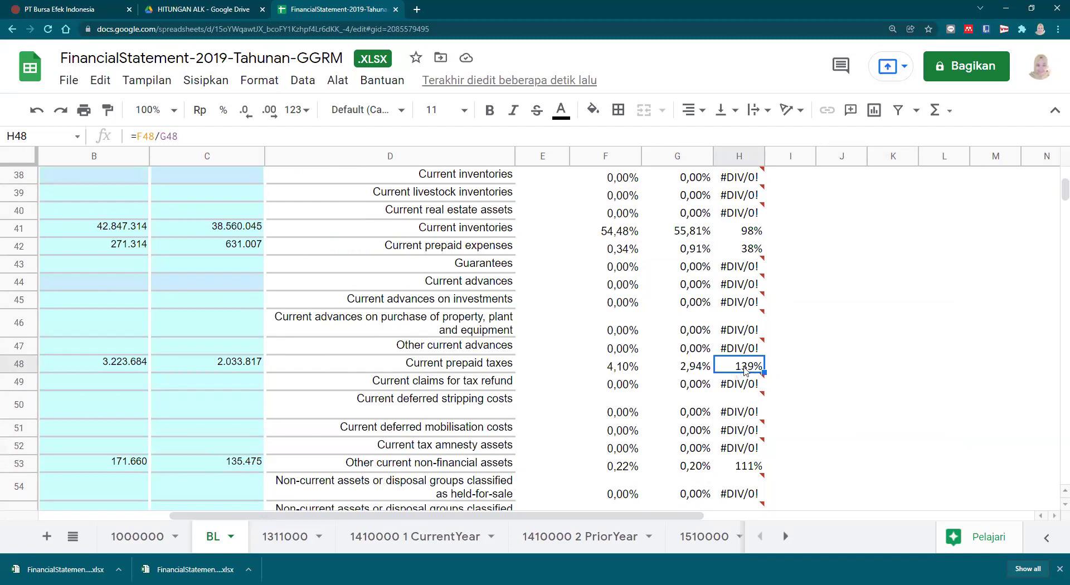
click(137, 136)
text(()
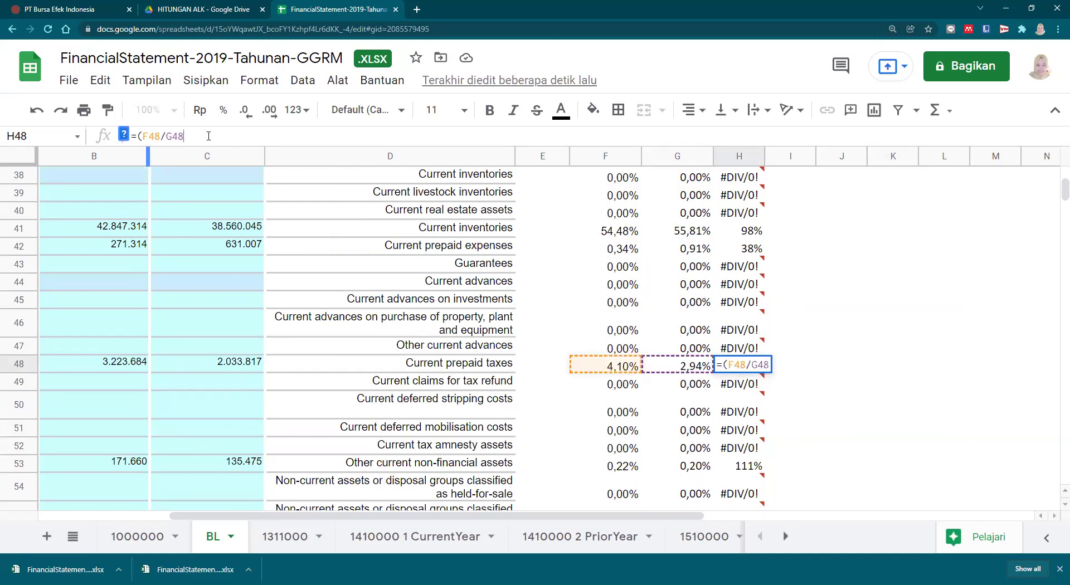
text())
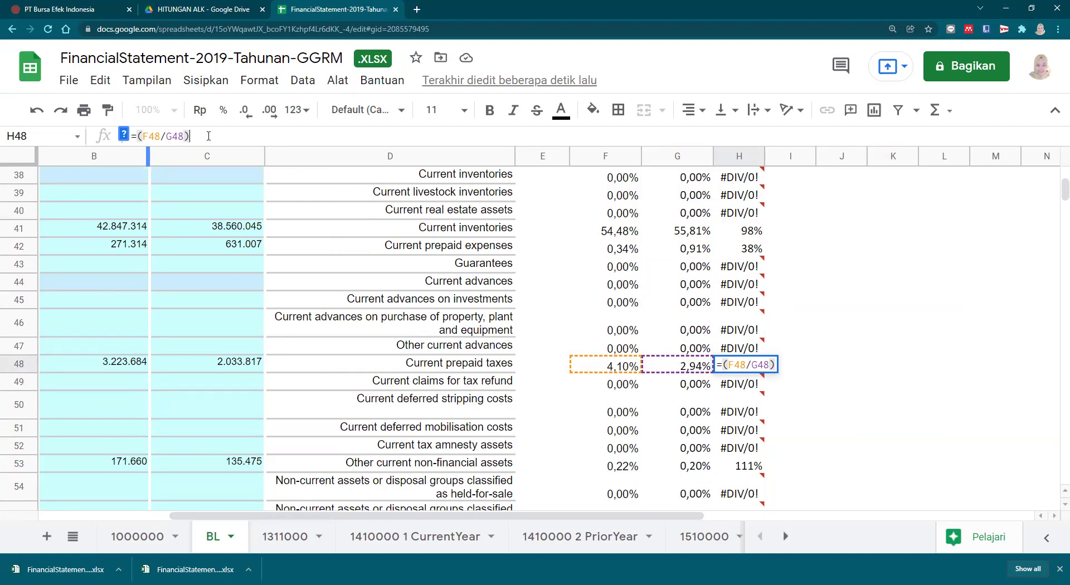
text(-1)
key(Return)
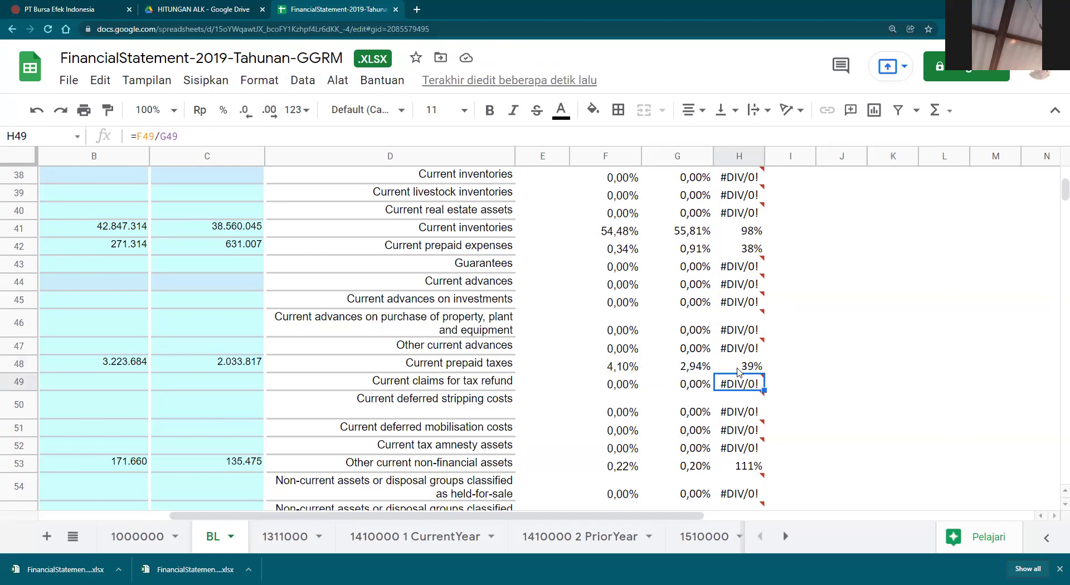
Review the edited prepaid taxes formula in H48 and the other current non-financial assets formula in H53.
click(738, 370)
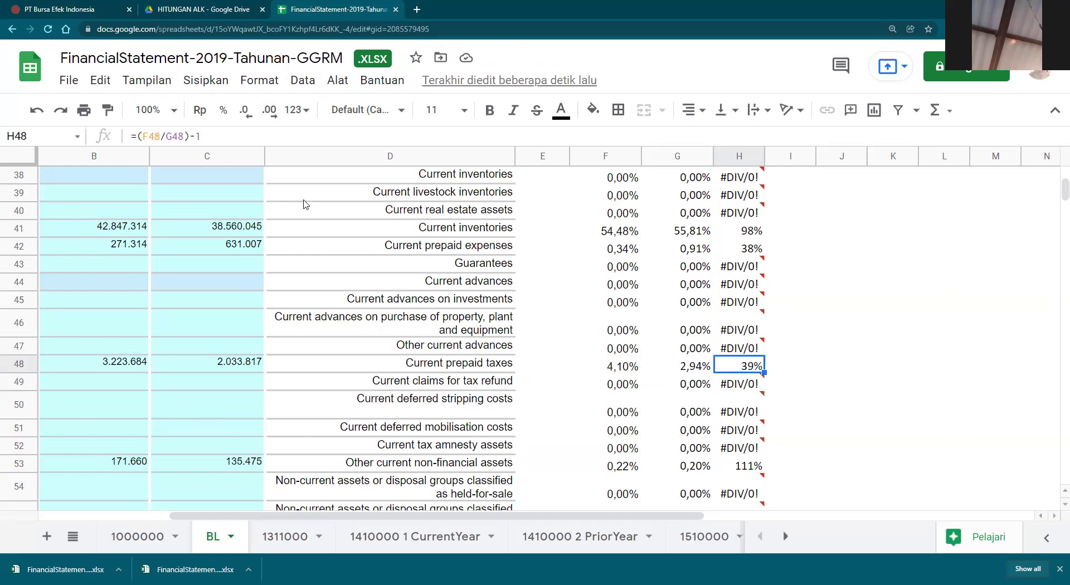
click(209, 134)
key(Return)
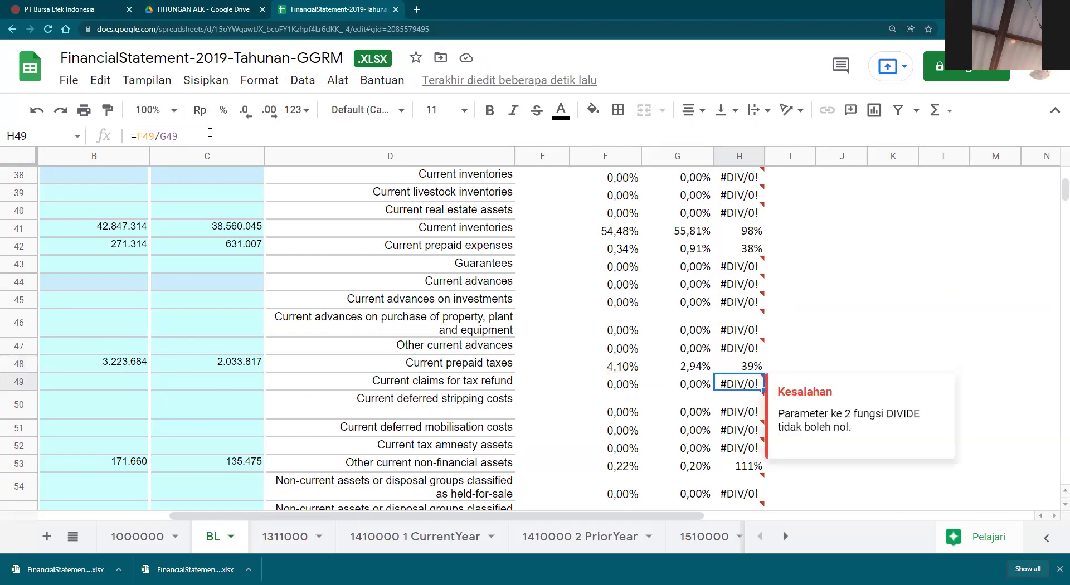
click(939, 354)
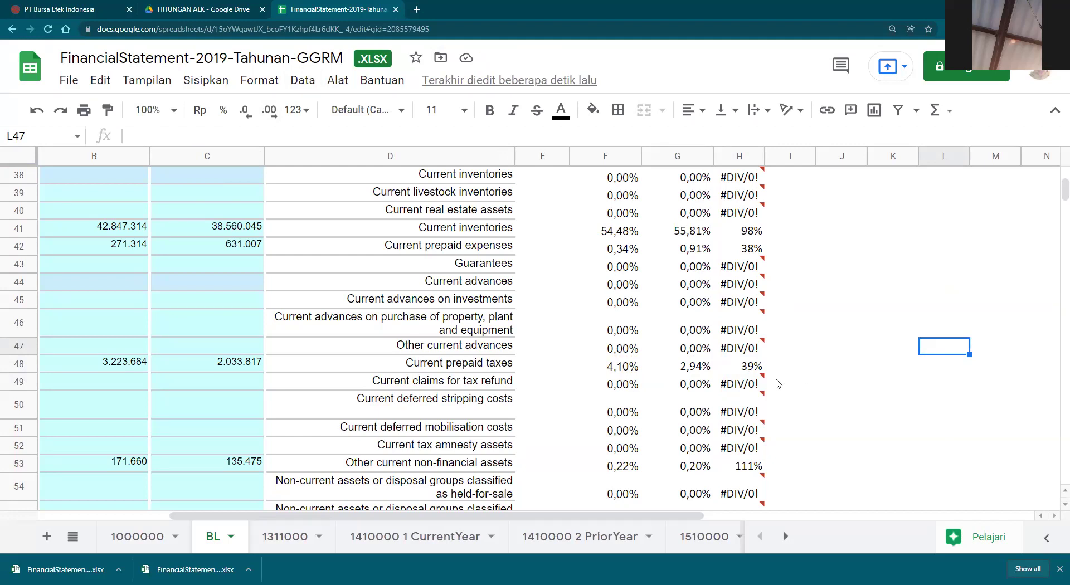
scroll(779, 384, down, 1)
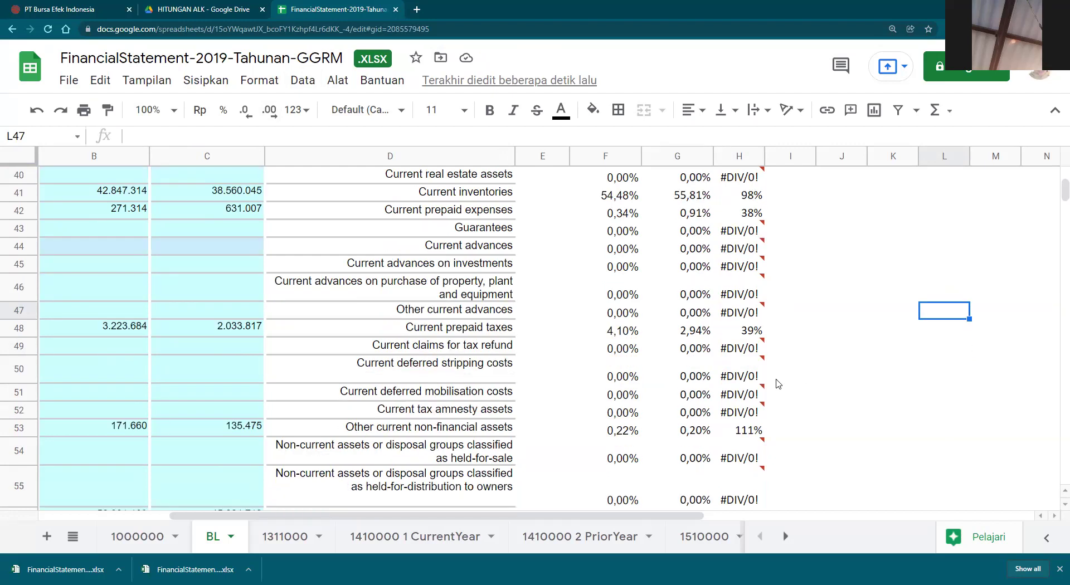
click(741, 435)
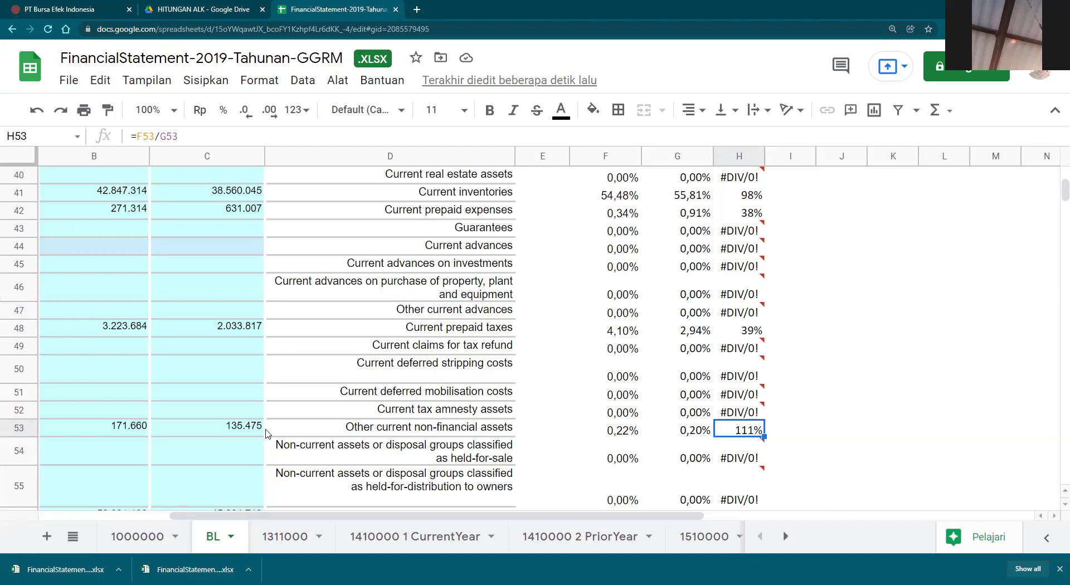
Share the spreadsheet by link with Universitas NU Surabaya as Editor and copy the link.
click(977, 76)
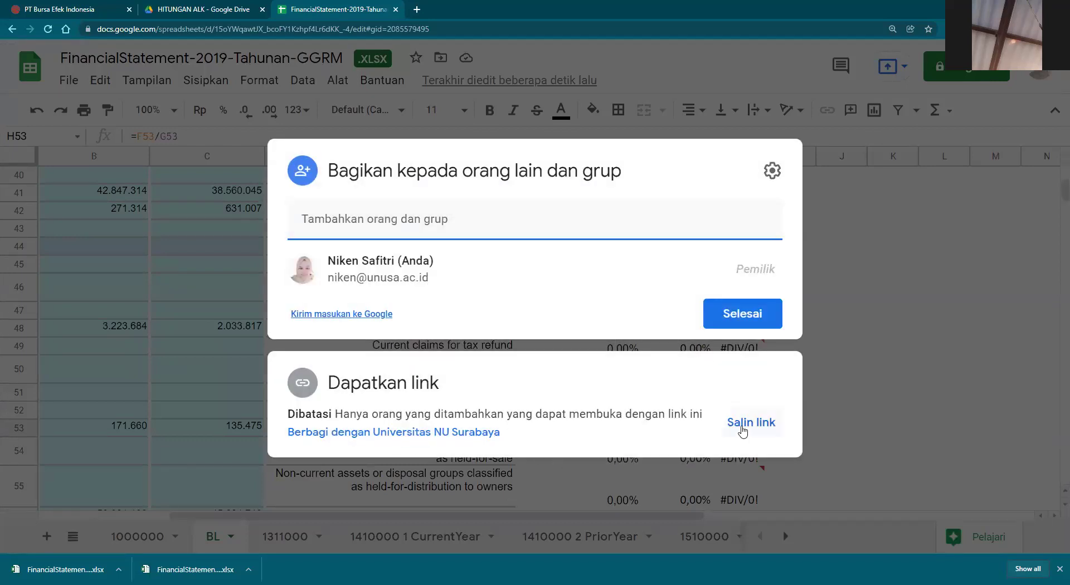
click(383, 433)
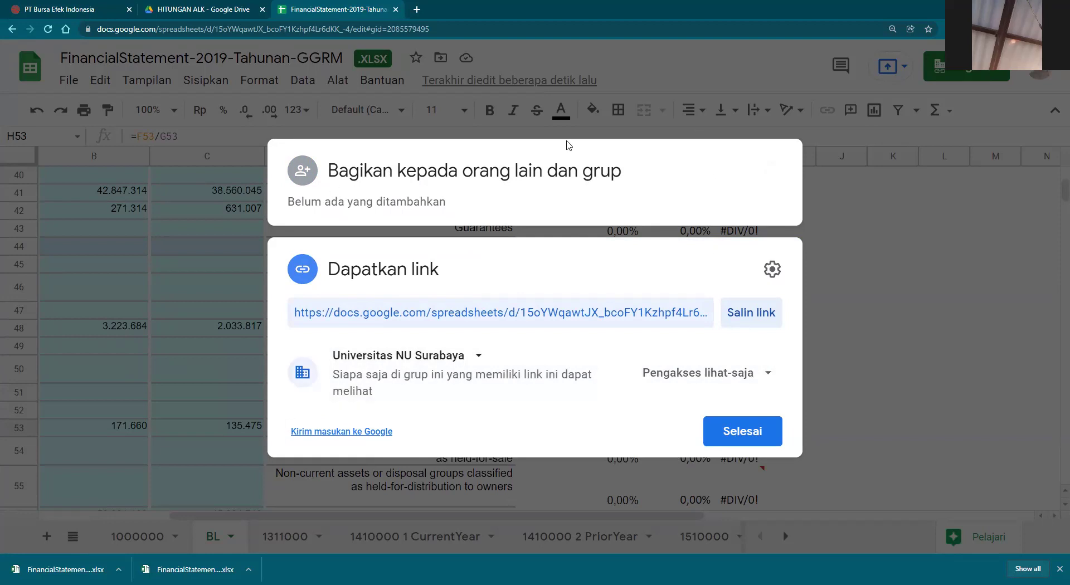
click(722, 381)
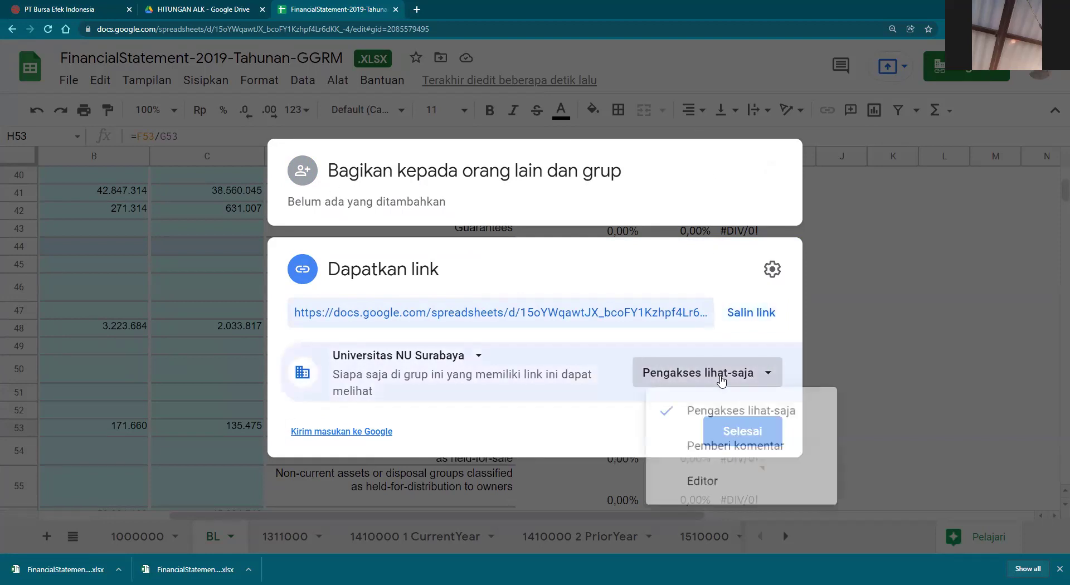
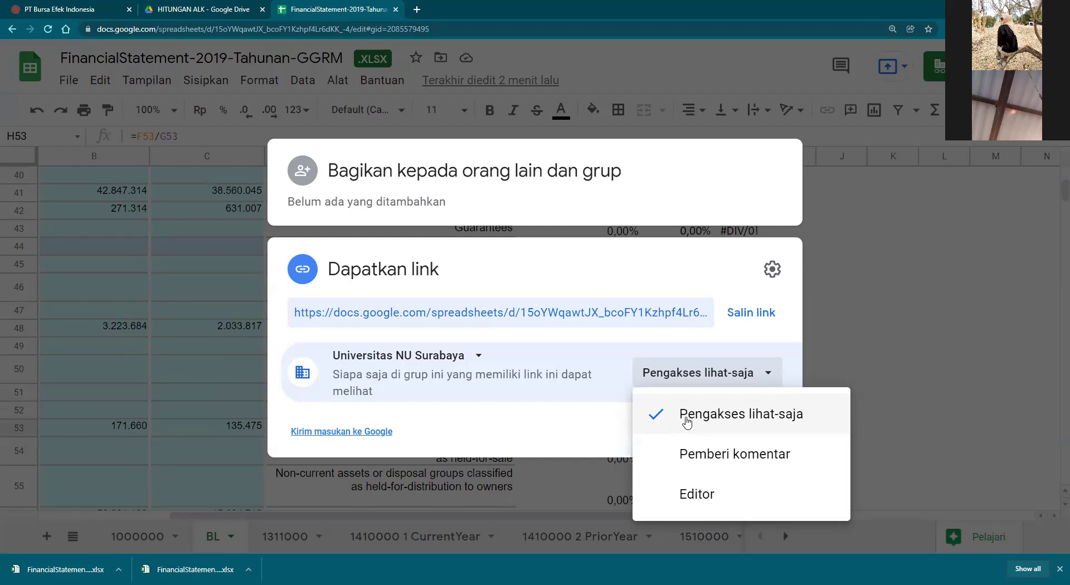
click(697, 496)
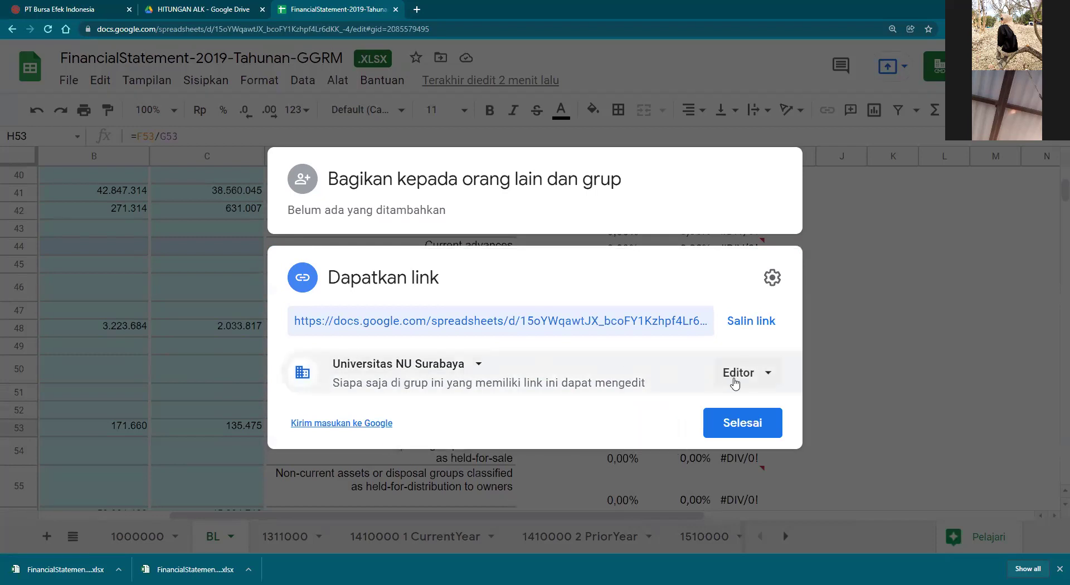
click(748, 328)
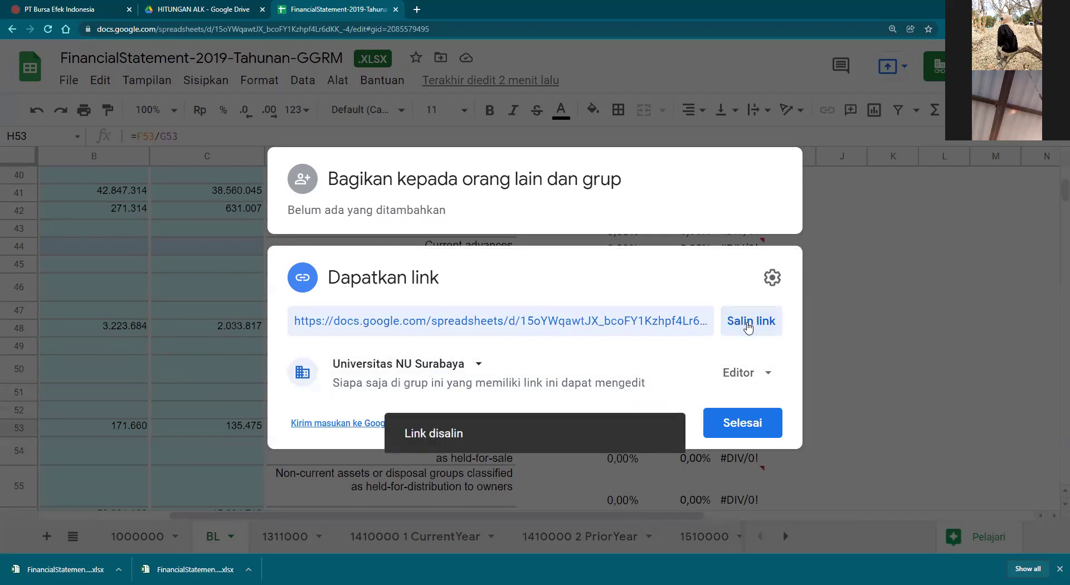
click(742, 430)
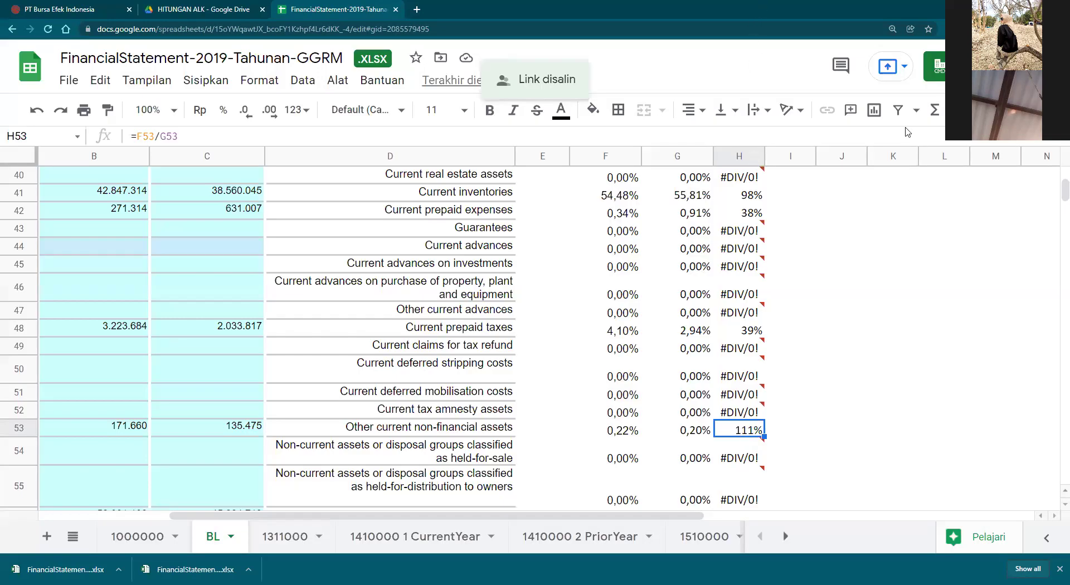
Paste the copied sharing link into K42 to check it, and clear the cell again.
click(901, 217)
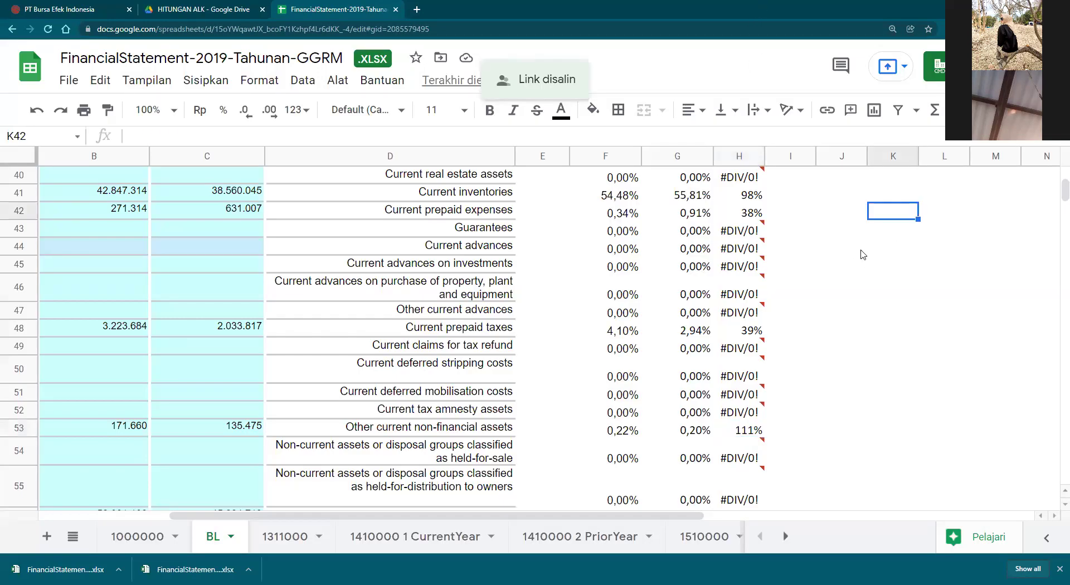
right_click(886, 212)
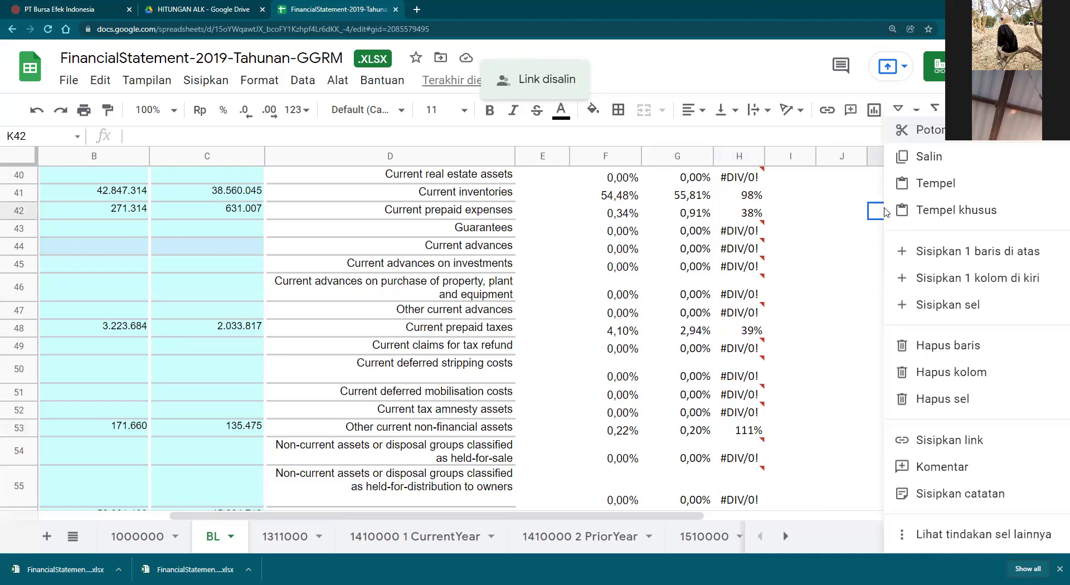
click(917, 182)
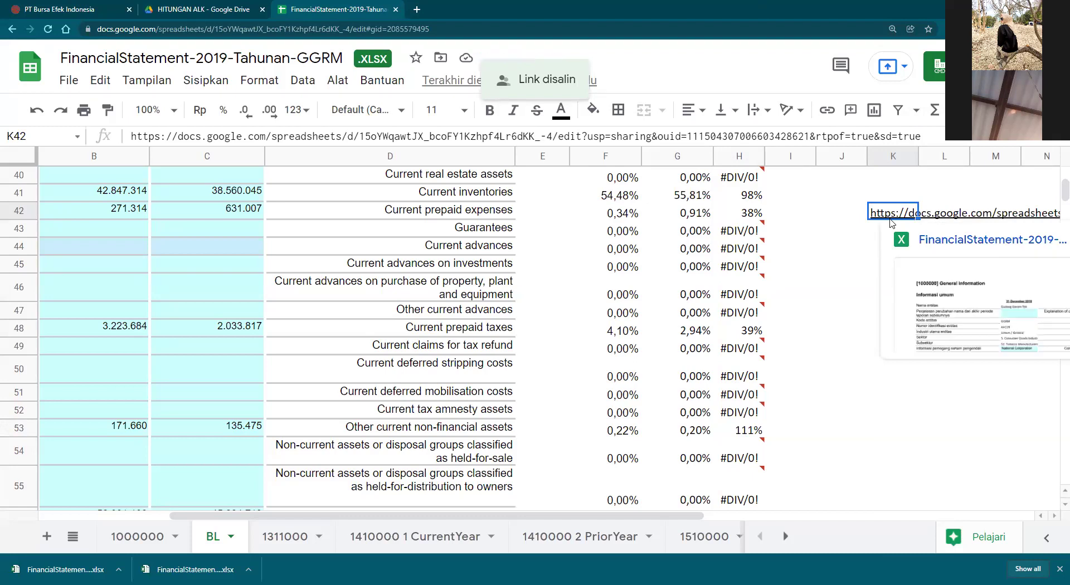
key(Delete)
click(867, 404)
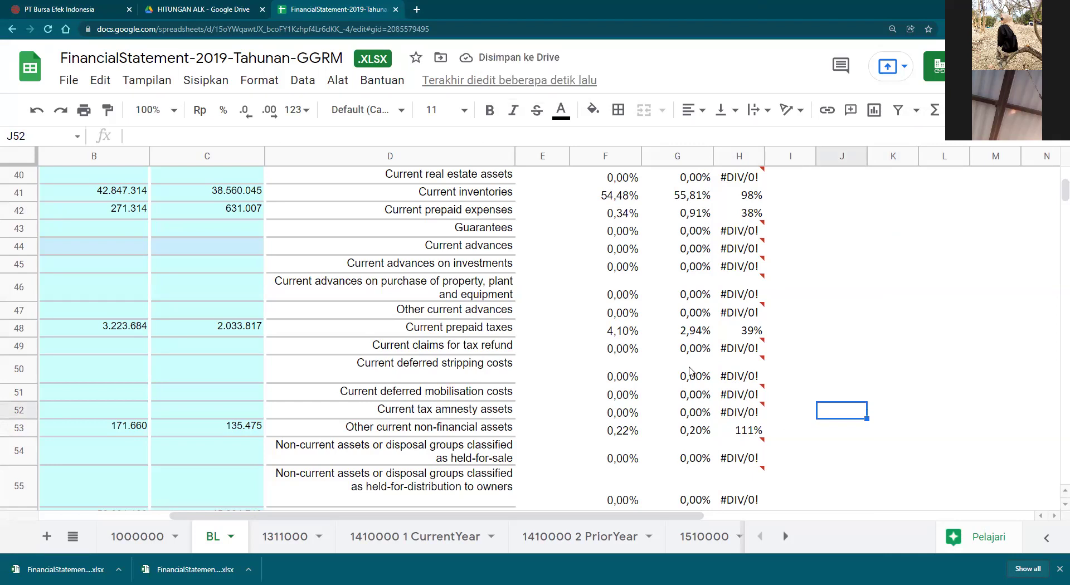
Check the comparison formula in H53, the spreadsheet's link sharing settings and who else has the file open.
mouse_move(736, 237)
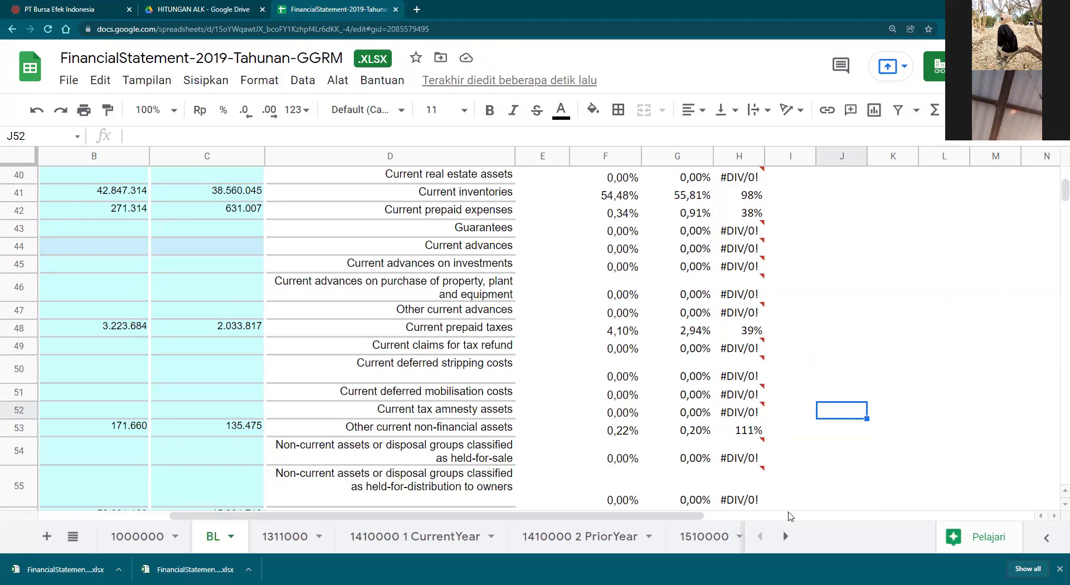
scroll(741, 444, down, 2)
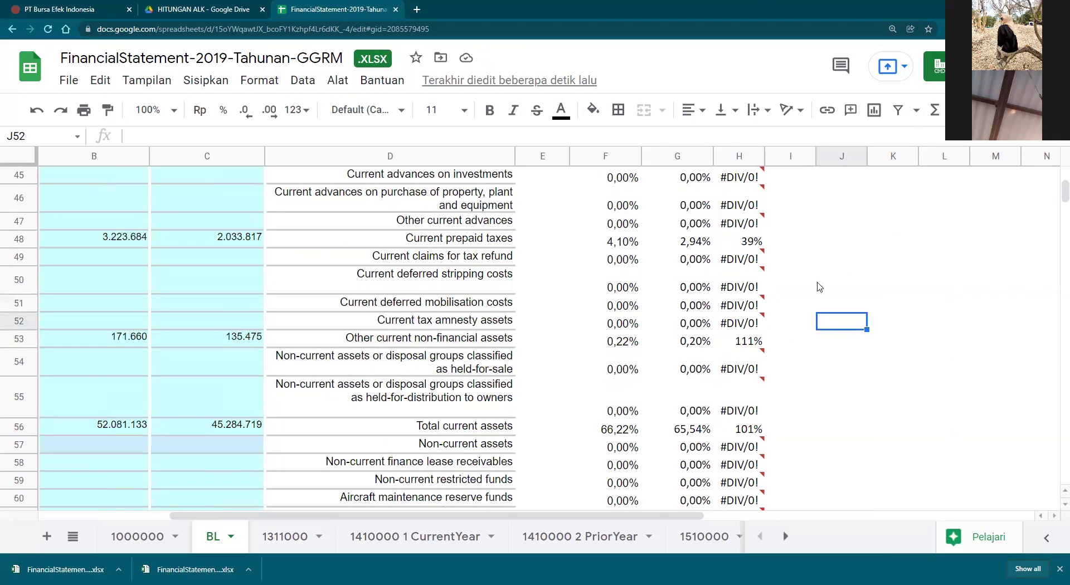
click(744, 342)
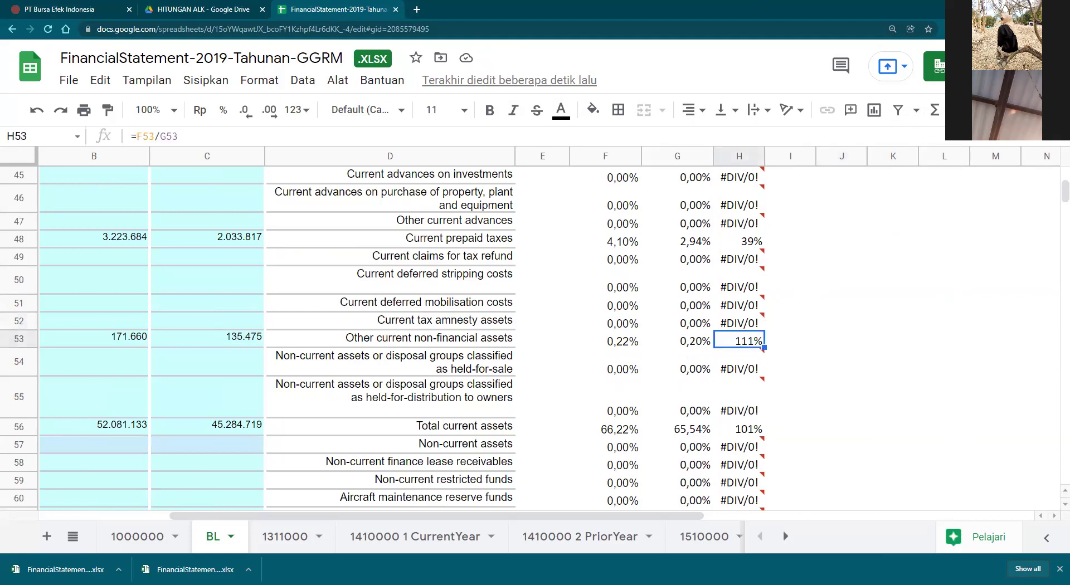
click(890, 67)
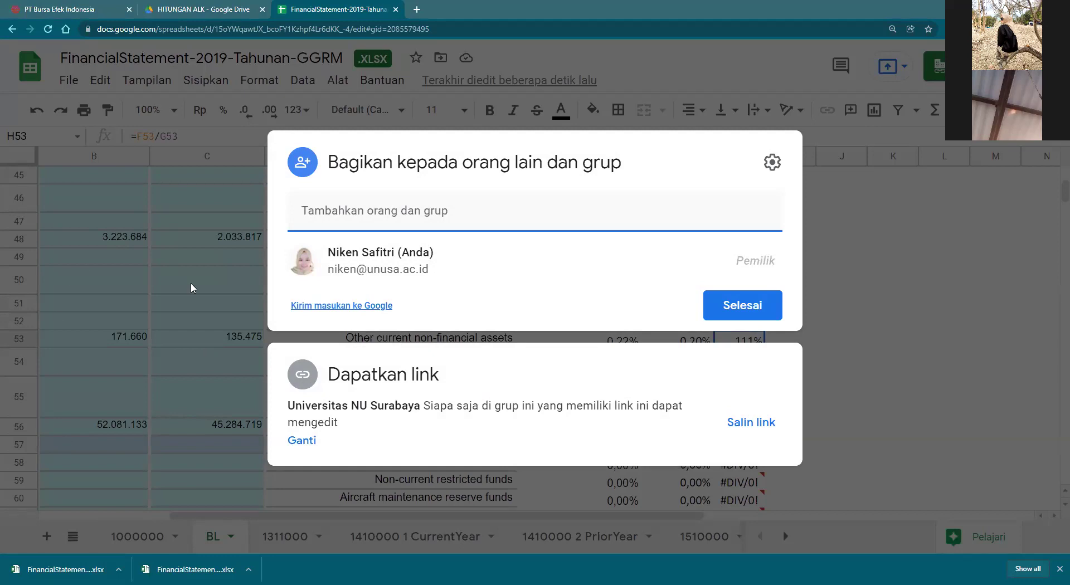
click(875, 368)
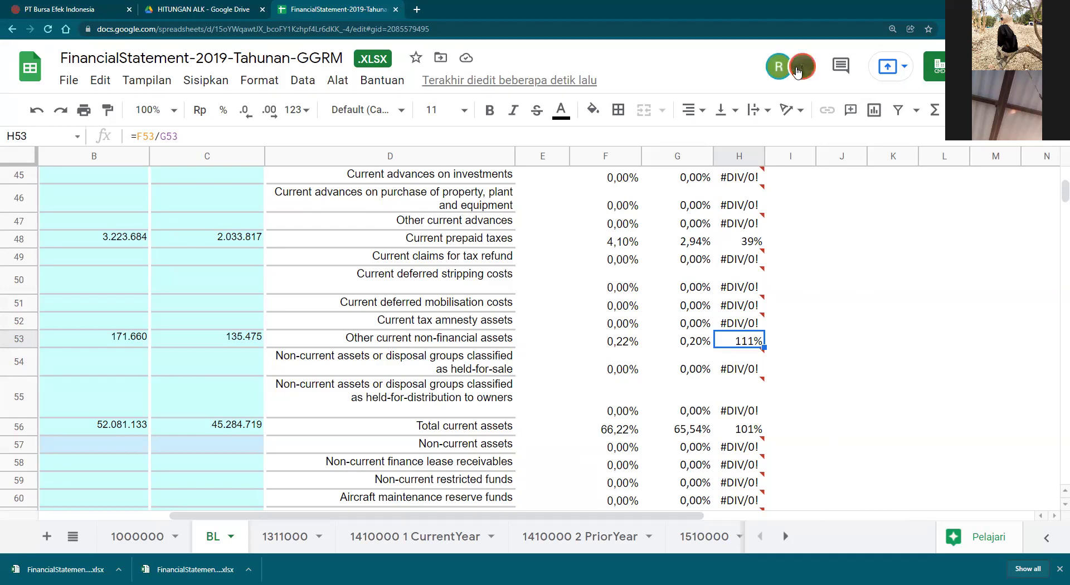
mouse_move(799, 70)
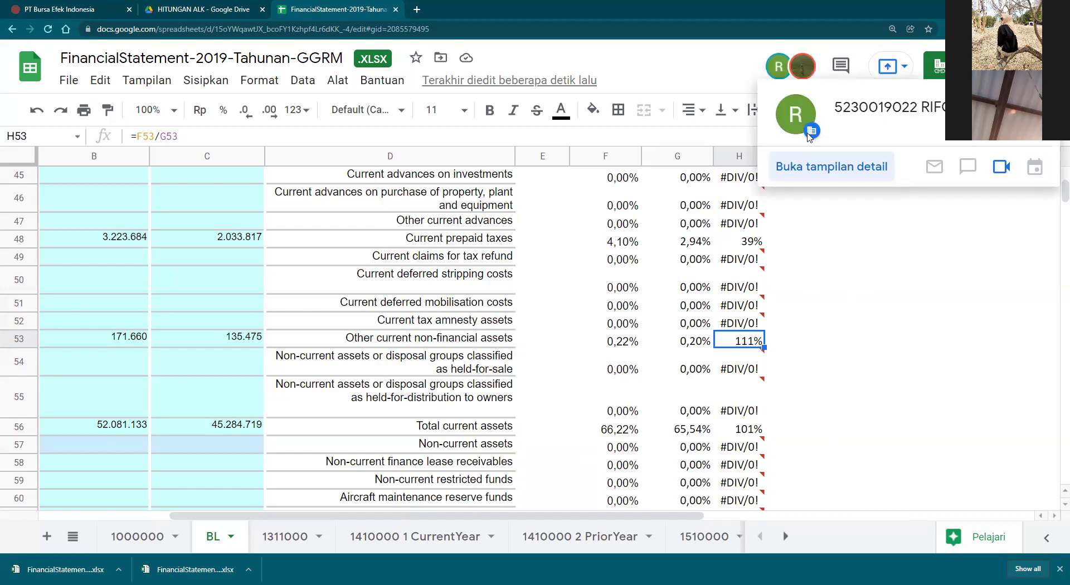
click(848, 407)
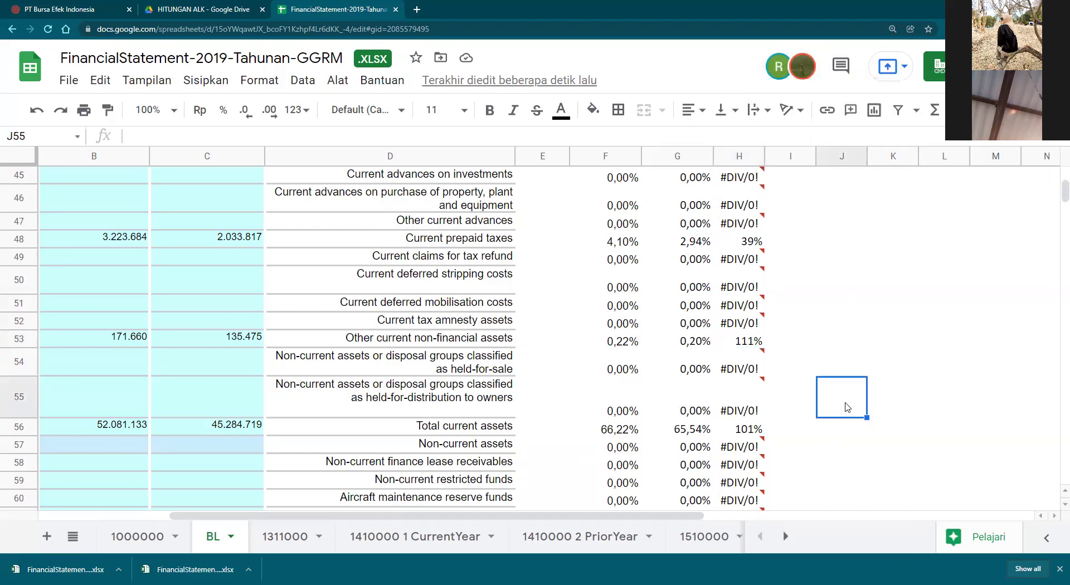
Clear the #DIV/0! comparison results in H57:H68 and in cells H55, H54 and H52.
click(749, 342)
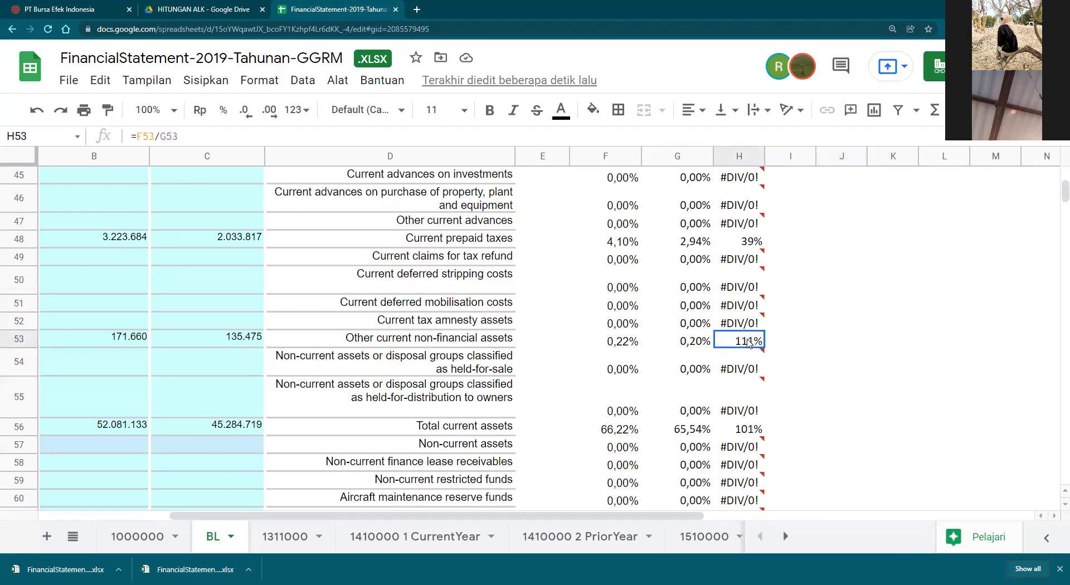
click(750, 430)
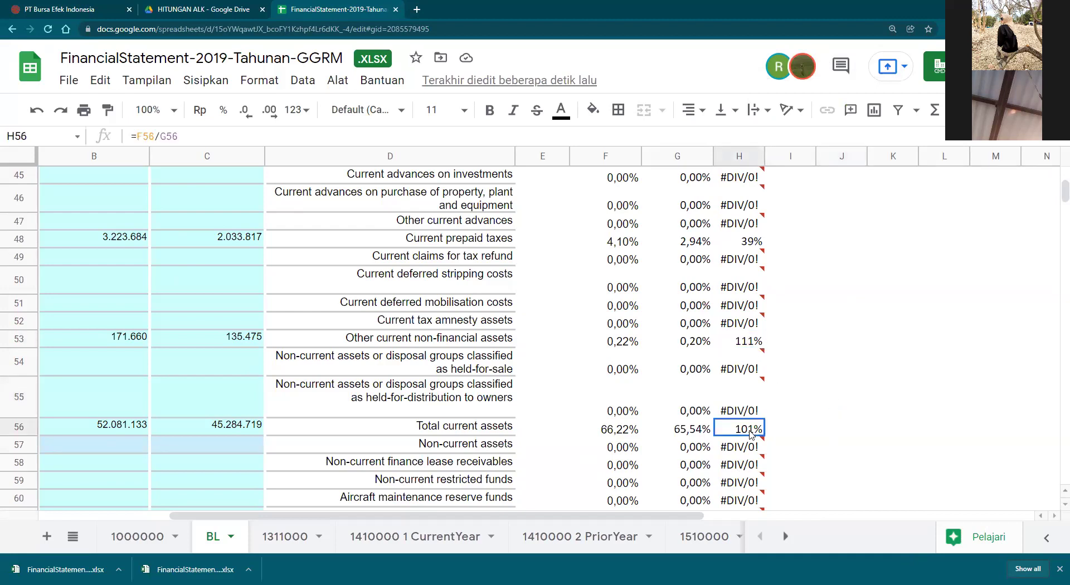
scroll(751, 435, down, 5)
drag(747, 304, 749, 498)
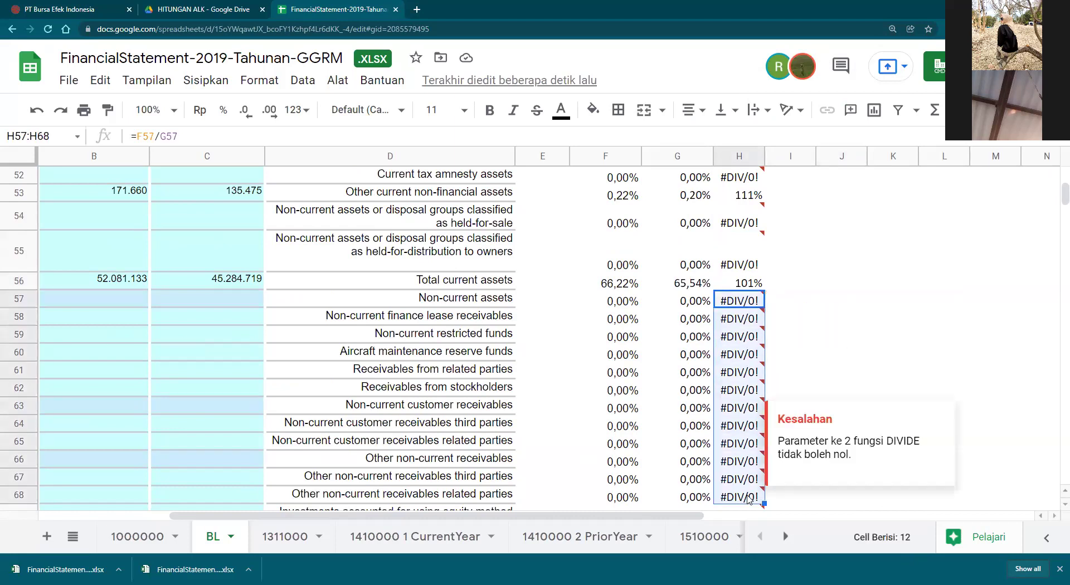
key(Delete)
click(746, 234)
key(Delete)
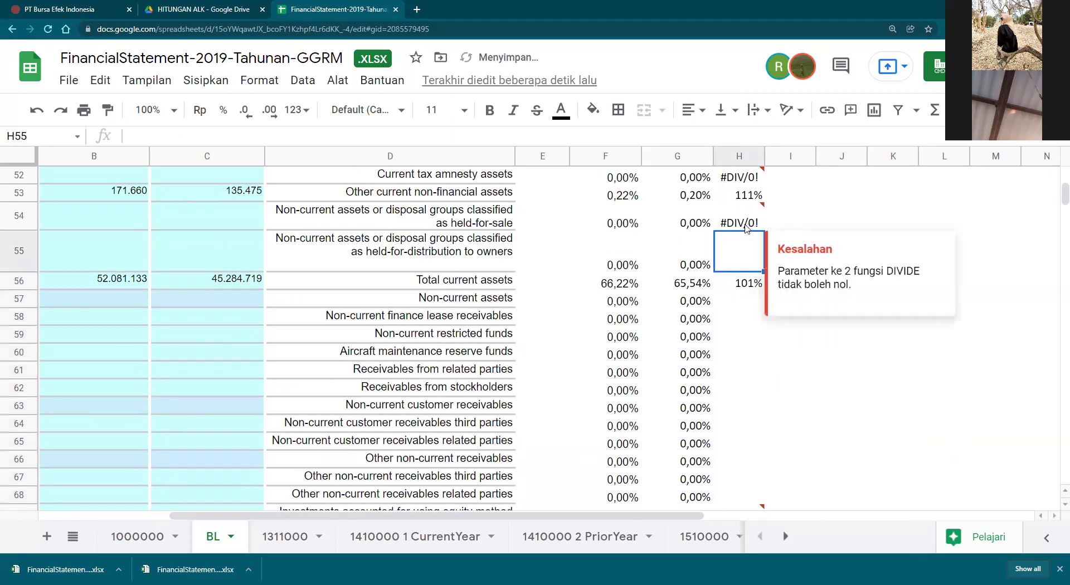
click(747, 223)
key(Delete)
click(741, 178)
key(Delete)
Clear the #DIV/0! comparison results in column H between rows 45 and 51.
scroll(736, 197, up, 3)
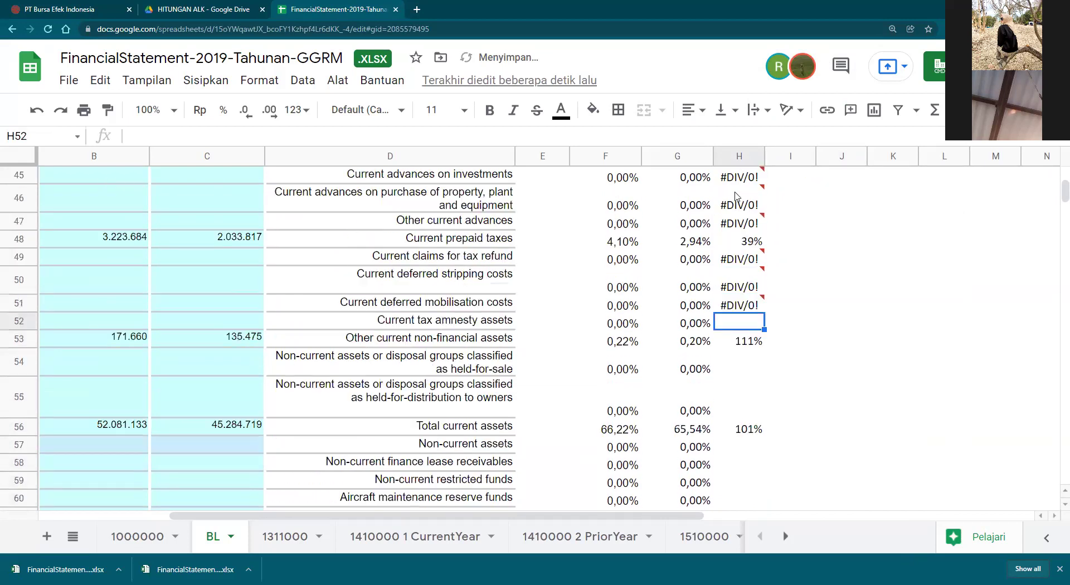
drag(740, 304, 739, 201)
key(Delete)
key(Delete)
click(741, 184)
key(Delete)
Clear the #DIV/0! comparison results in column H from row 44 up to row 19.
scroll(740, 186, up, 3)
drag(744, 320, 740, 336)
click(740, 337)
key(Delete)
click(742, 322)
key(Delete)
drag(734, 263, 745, 385)
key(Delete)
scroll(742, 248, up, 3)
click(747, 177)
key(Delete)
scroll(743, 382, up, 5)
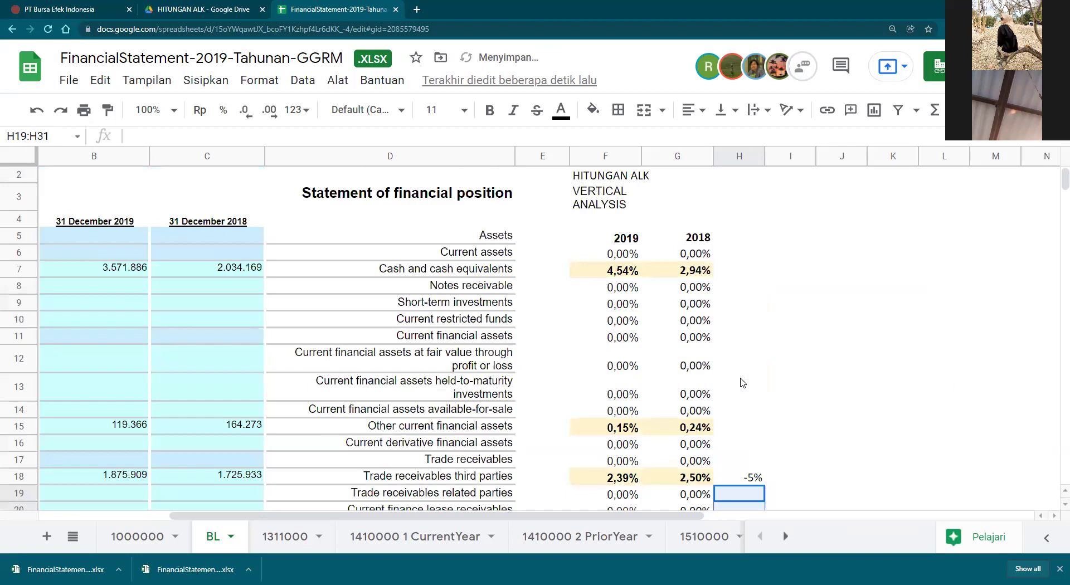
Clear the #DIV/0! comparison results in H69:H75 and H77:H84.
scroll(750, 407, down, 15)
scroll(757, 433, down, 5)
drag(742, 241, 747, 364)
key(Delete)
scroll(741, 354, down, 2)
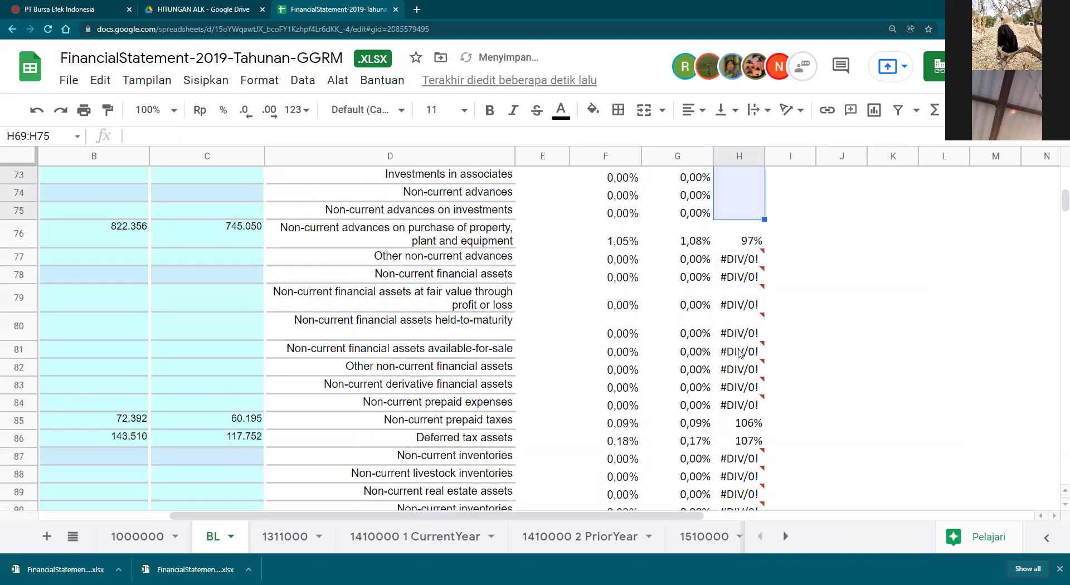
drag(740, 262, 734, 407)
key(Delete)
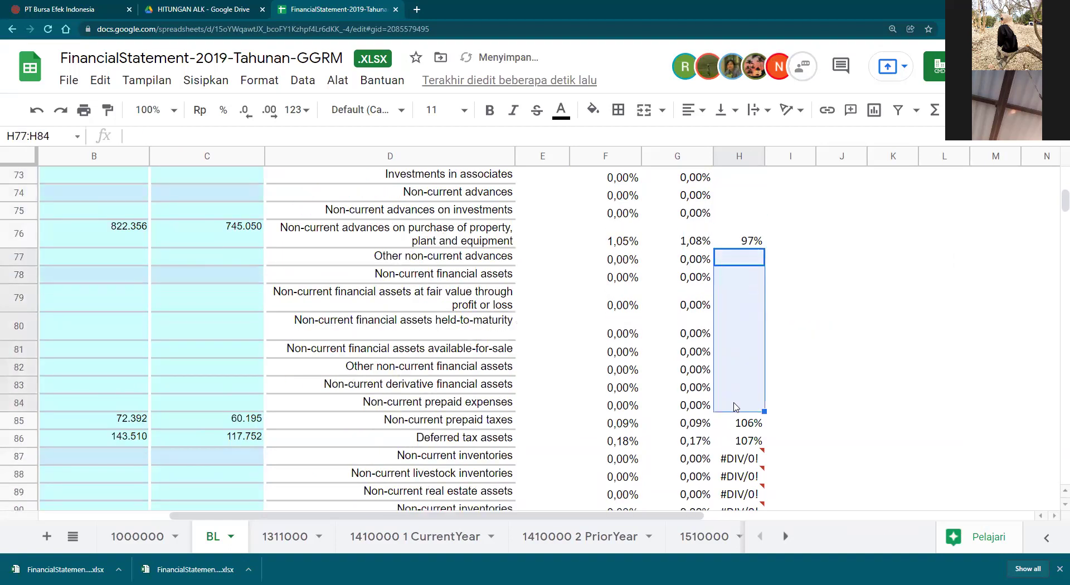
Clear the #DIV/0! comparison results in H87:H100 and H102:H111, keeping the property, plant and equipment result in H101.
scroll(734, 407, down, 2)
drag(734, 308, 741, 405)
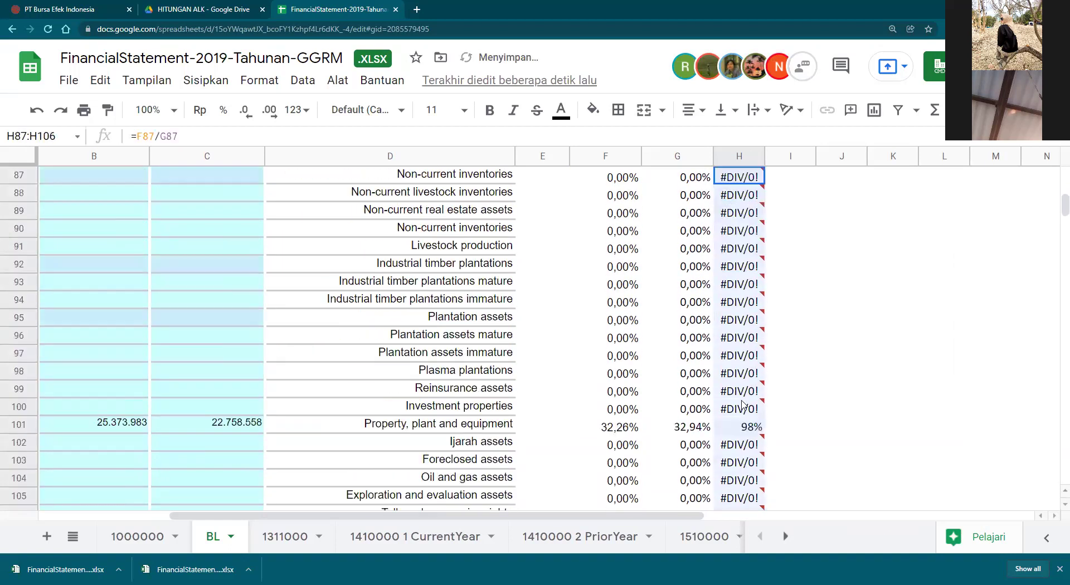
key(Delete)
scroll(743, 406, down, 4)
drag(736, 230, 740, 401)
key(Delete)
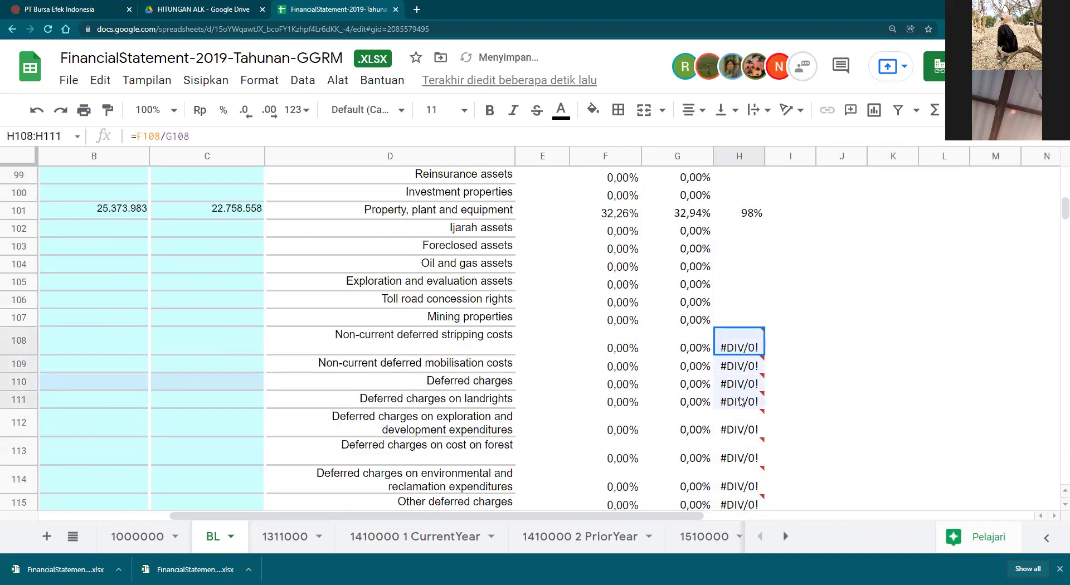
key(Delete)
Clear the #DIV/0! comparison results in H112 through H120, down to non-current tax amnesty assets.
scroll(742, 402, down, 2)
click(744, 310)
key(Delete)
click(746, 333)
key(Delete)
click(742, 364)
key(Delete)
click(741, 383)
key(Delete)
click(742, 397)
key(Delete)
click(742, 415)
key(Delete)
click(742, 433)
key(Delete)
click(744, 452)
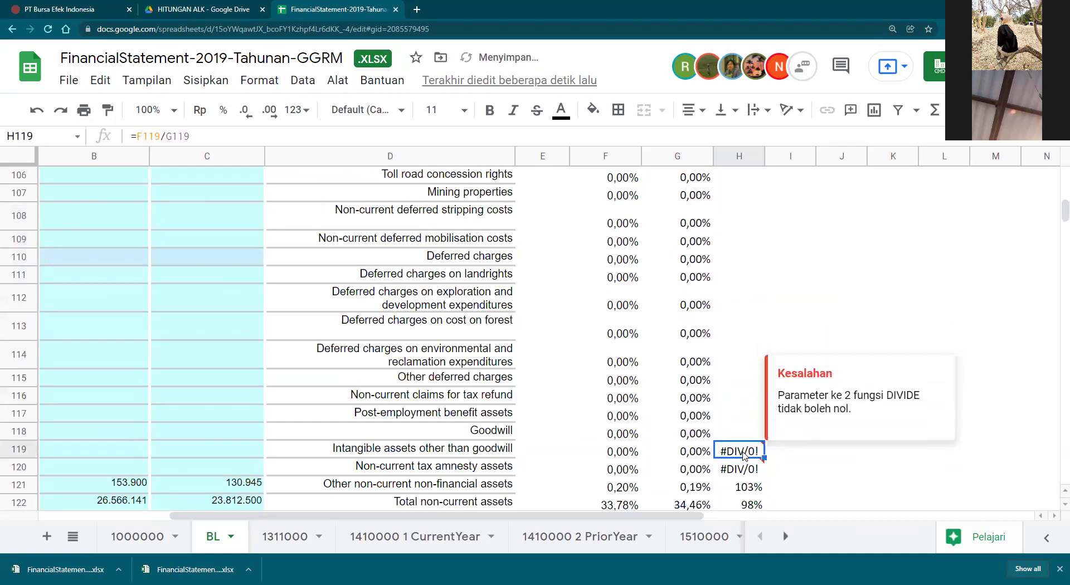
key(Delete)
click(743, 469)
key(Delete)
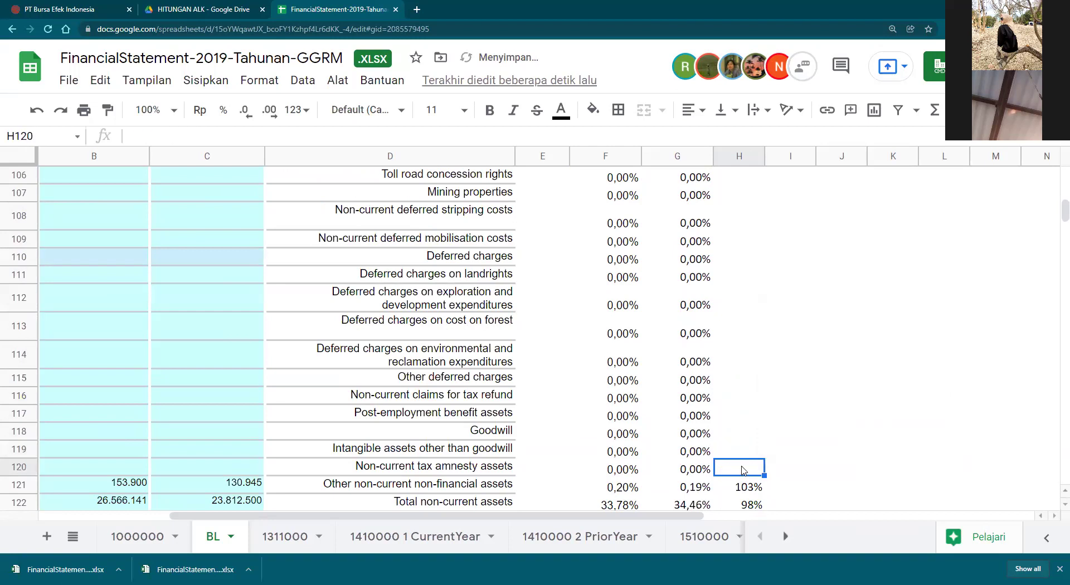
Format the total assets cells E123:H123 in bold with a gold fill.
scroll(742, 470, down, 3)
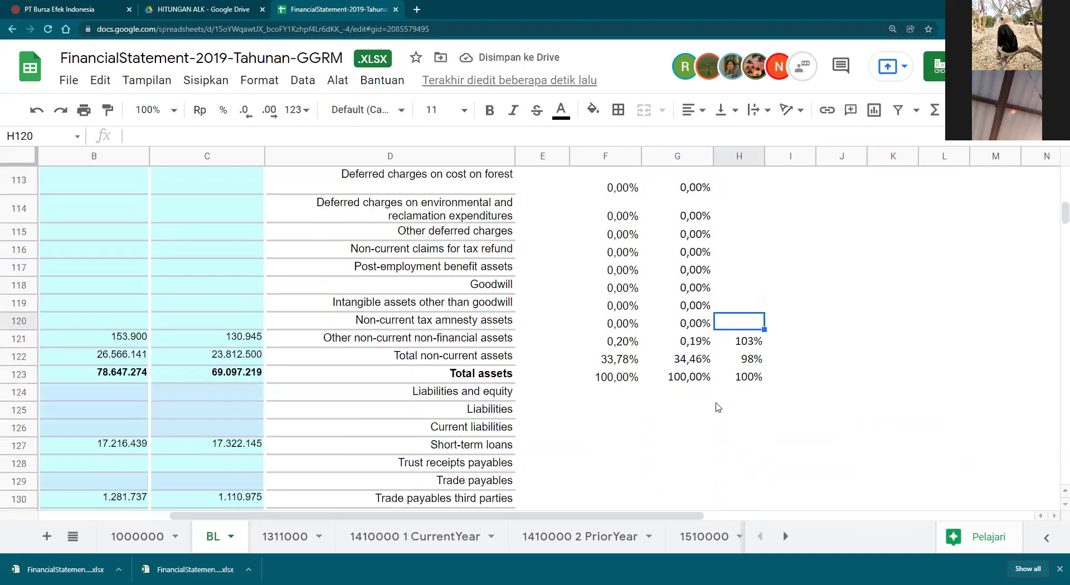
drag(760, 375, 554, 379)
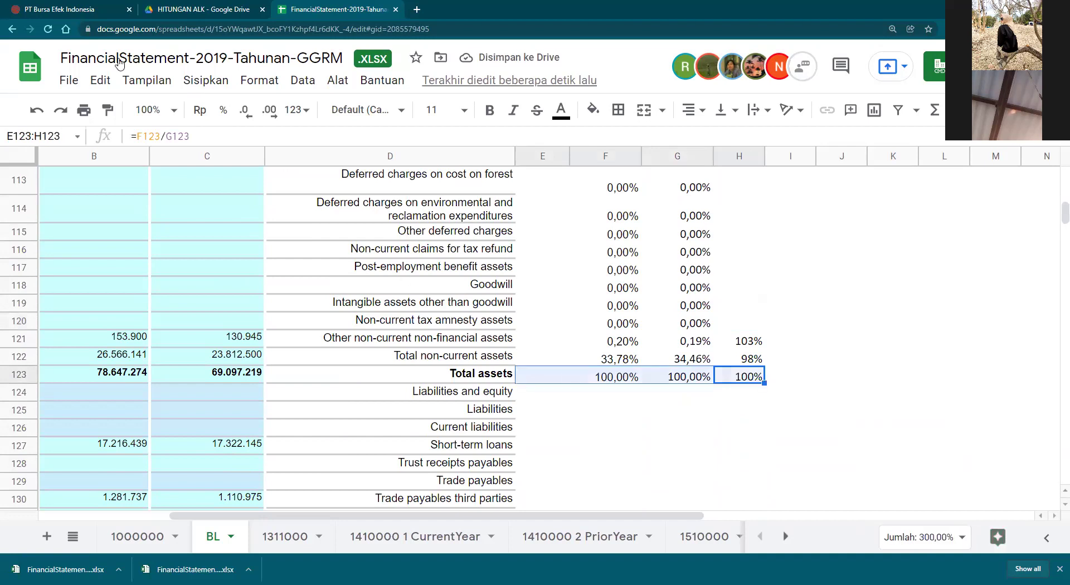
click(490, 109)
click(601, 118)
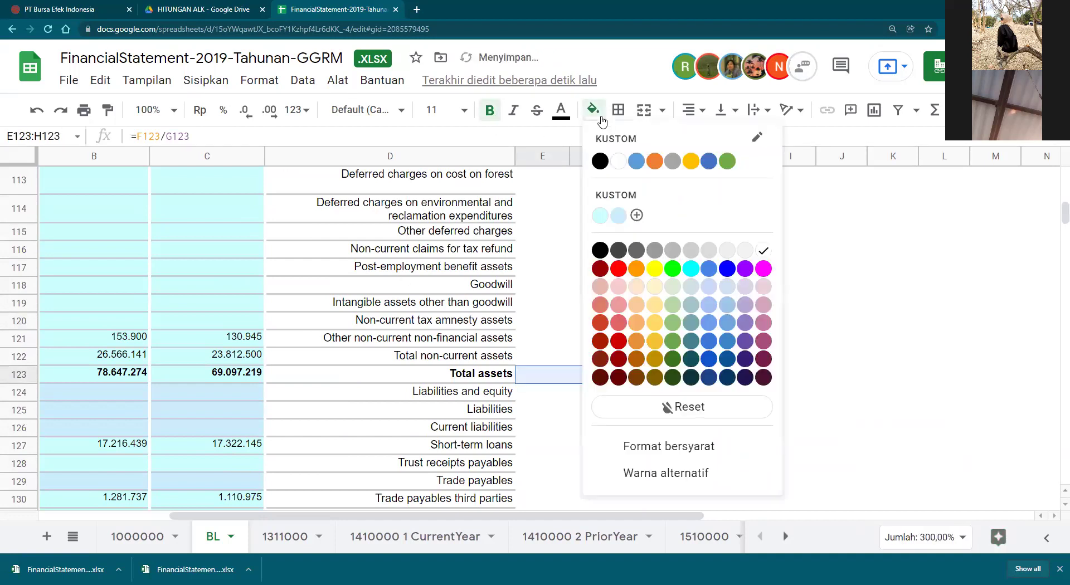
click(691, 161)
click(842, 332)
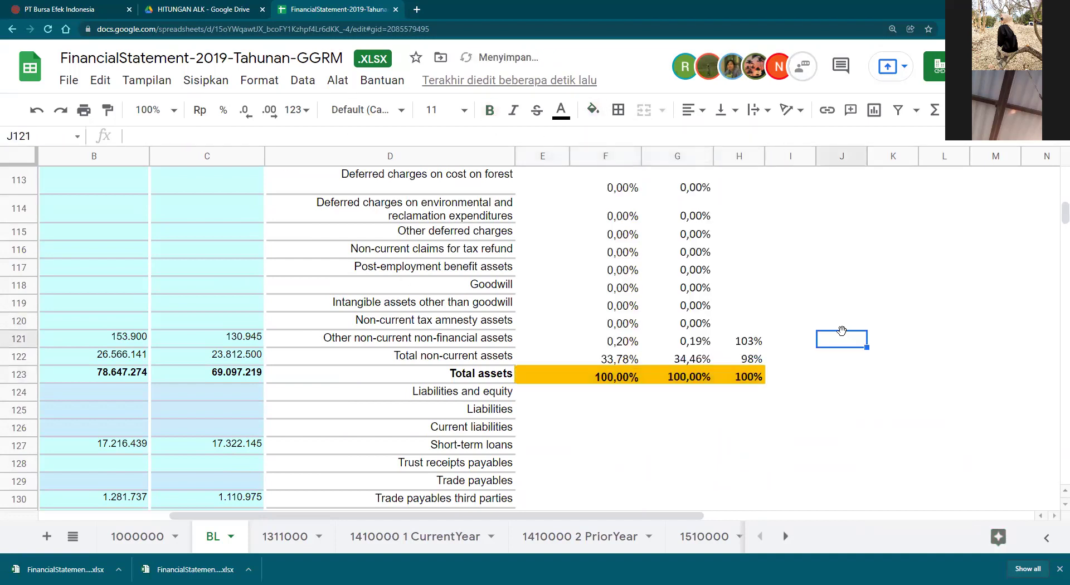
Examine the column H comparison cells beside the highlighted cash, other financial assets and trade receivables rows.
scroll(771, 375, up, 20)
scroll(772, 377, up, 15)
scroll(772, 377, down, 3)
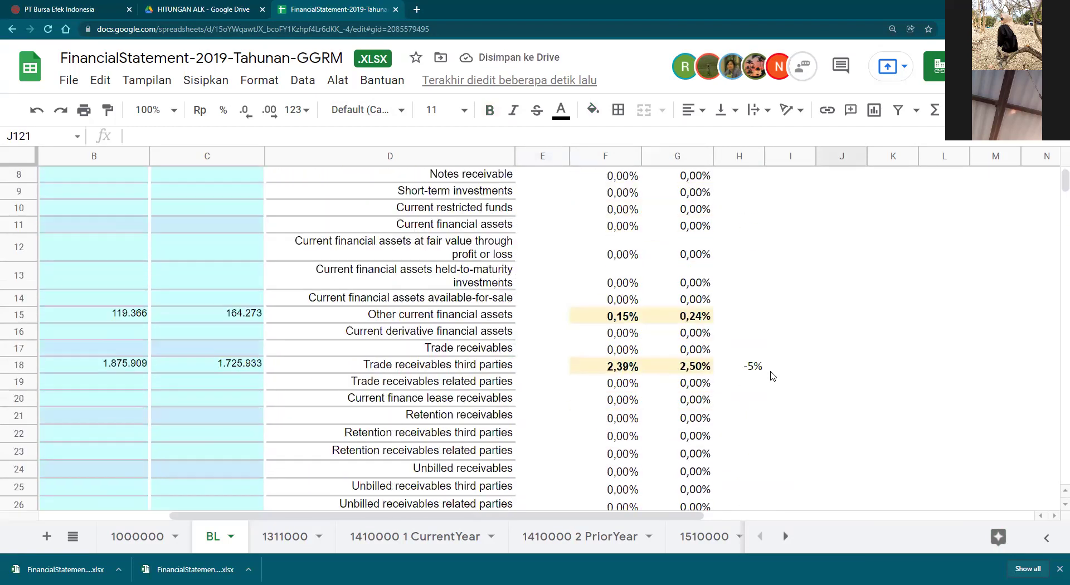
scroll(772, 377, up, 2)
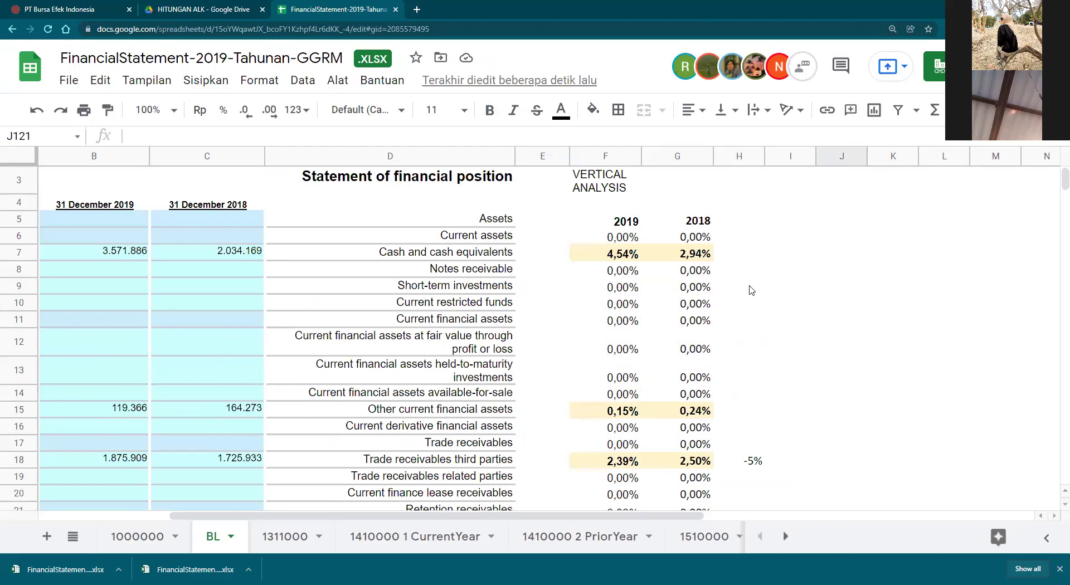
click(737, 251)
click(739, 416)
click(745, 256)
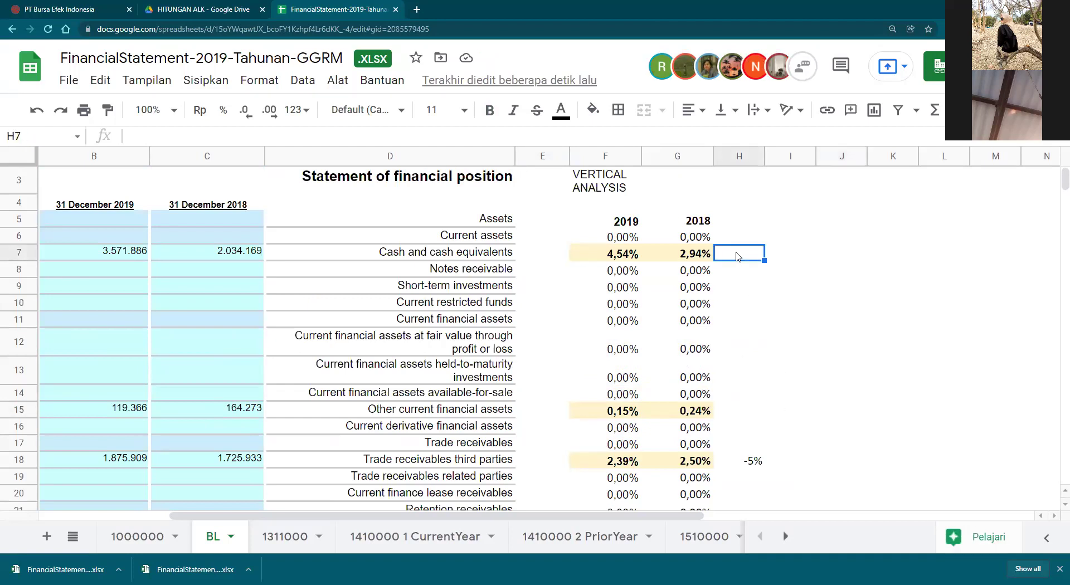
click(827, 284)
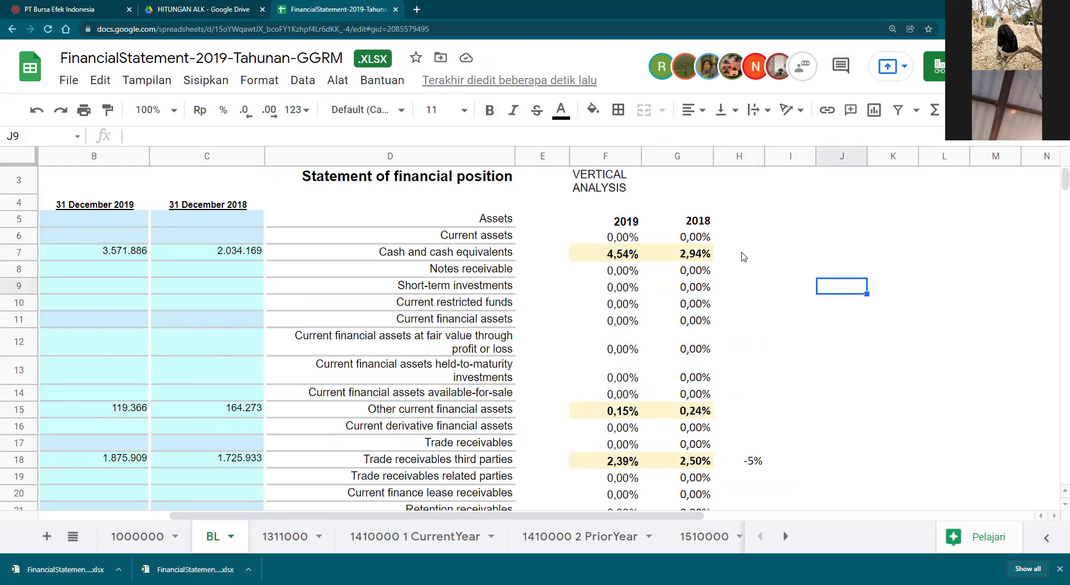
click(742, 256)
click(846, 283)
Enter the cash and cash equivalents comparison formula =(F7/G7)-1 in H7.
click(739, 257)
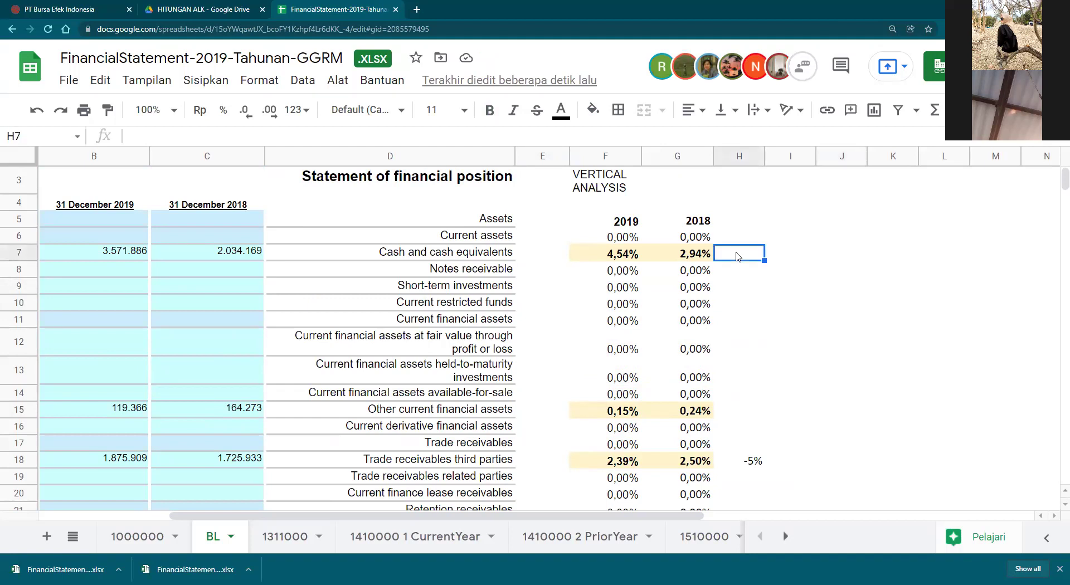
click(152, 136)
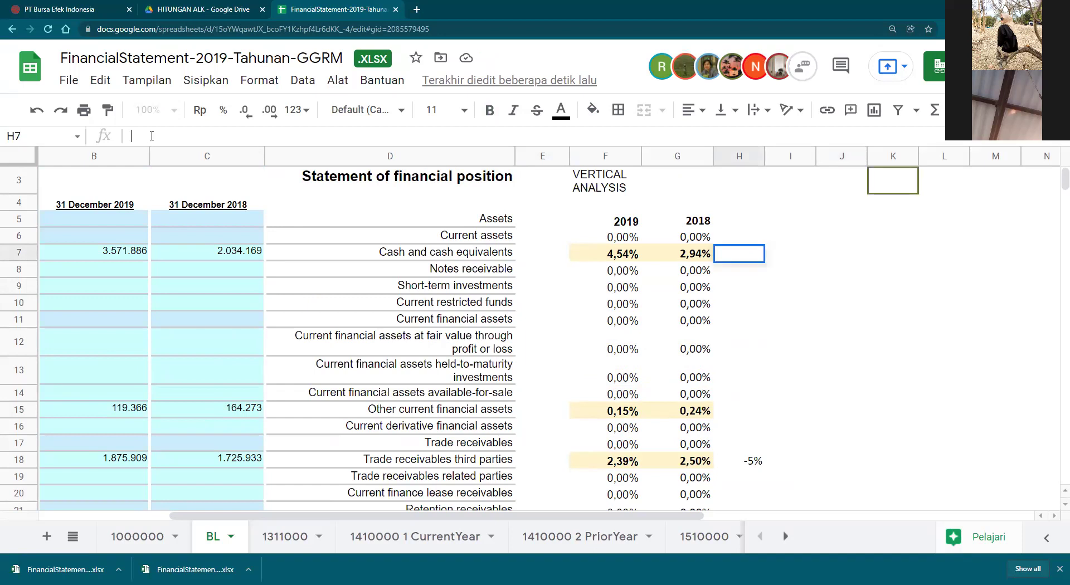
text(=)
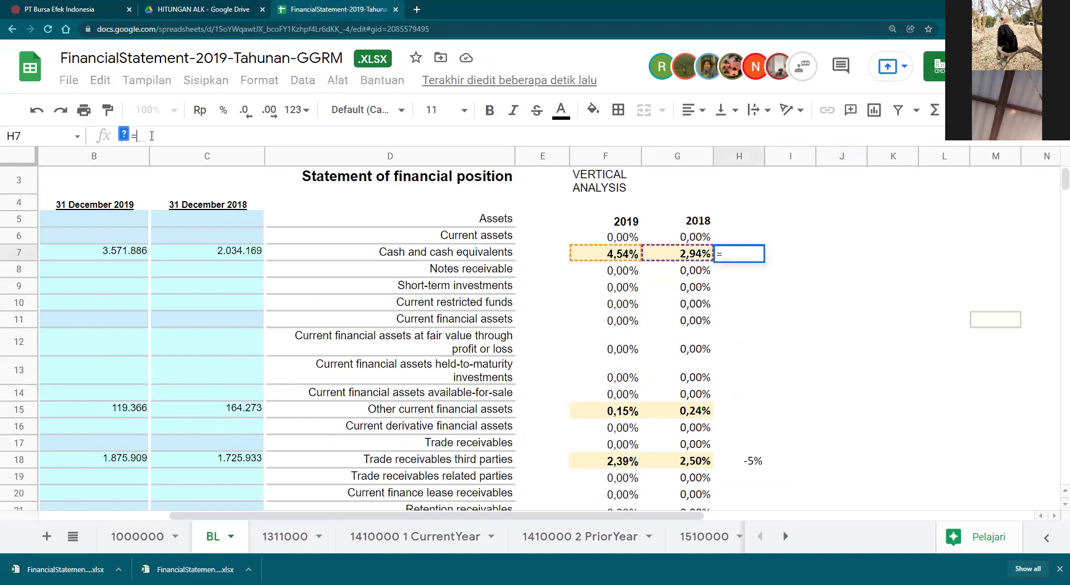
click(602, 254)
text(/)
click(686, 254)
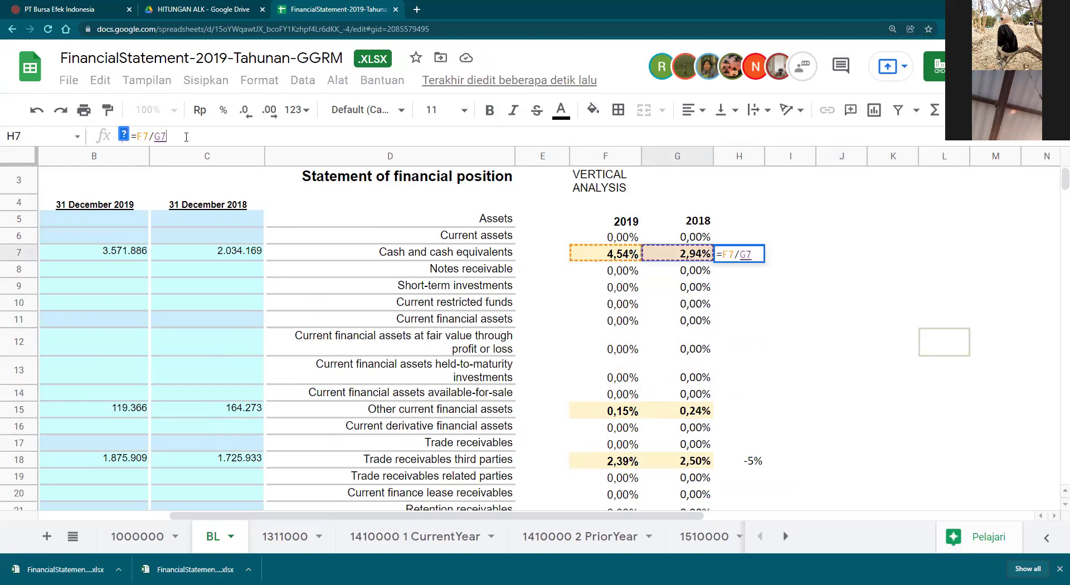
text())
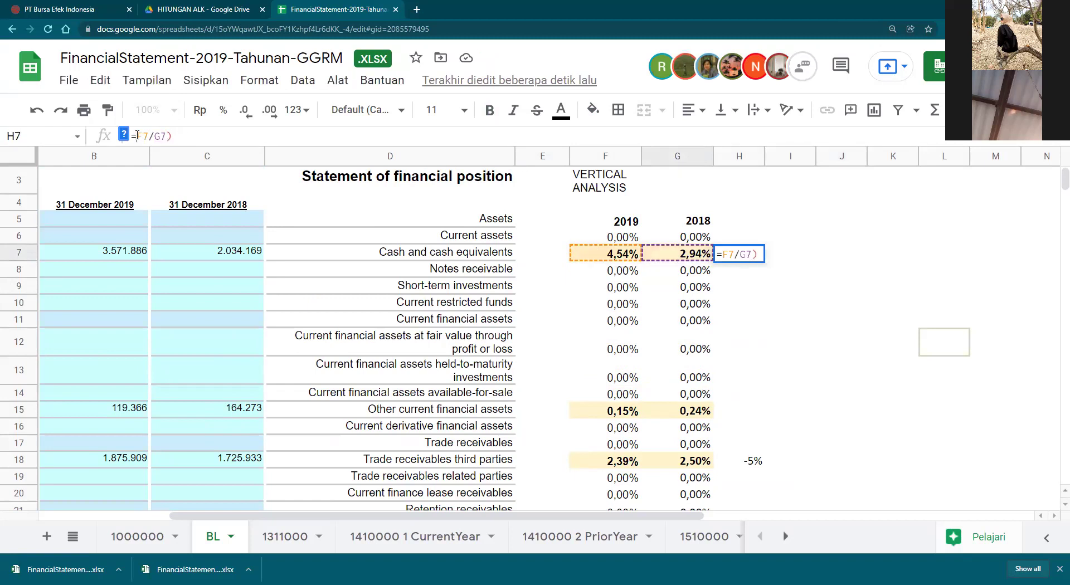
click(136, 135)
text(()
click(200, 136)
text(-1)
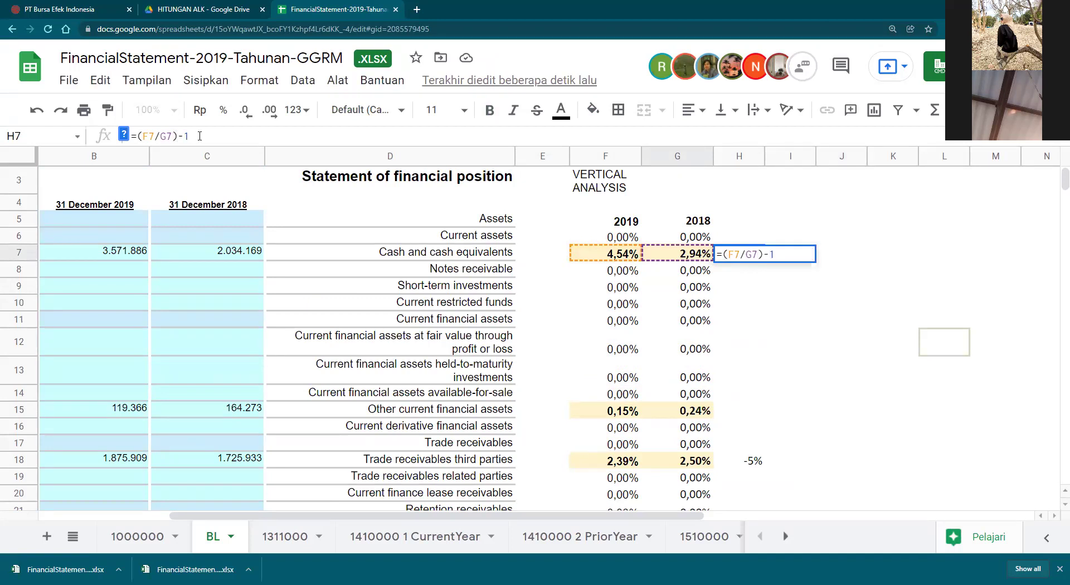
Enter =(F7/G7)-1 in H7 for cash and cash equivalents and fill the formula down to H20.
key(Return)
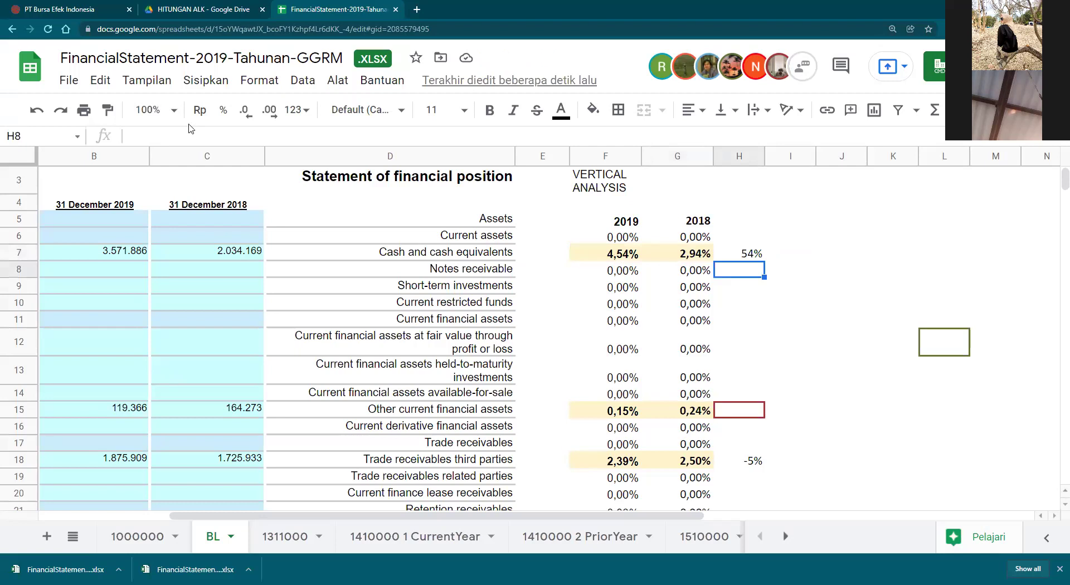
mouse_move(742, 416)
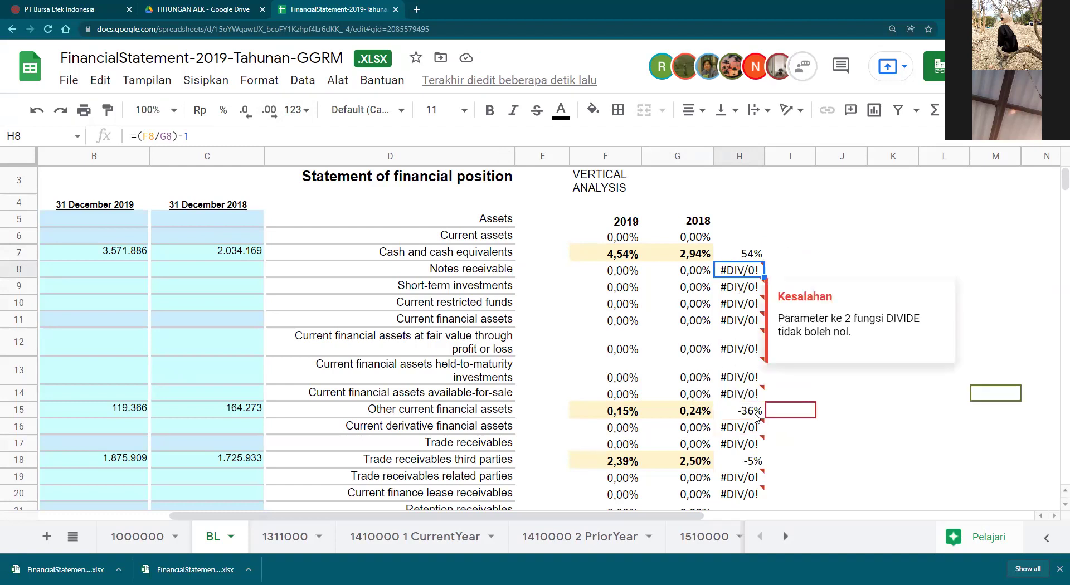
click(756, 416)
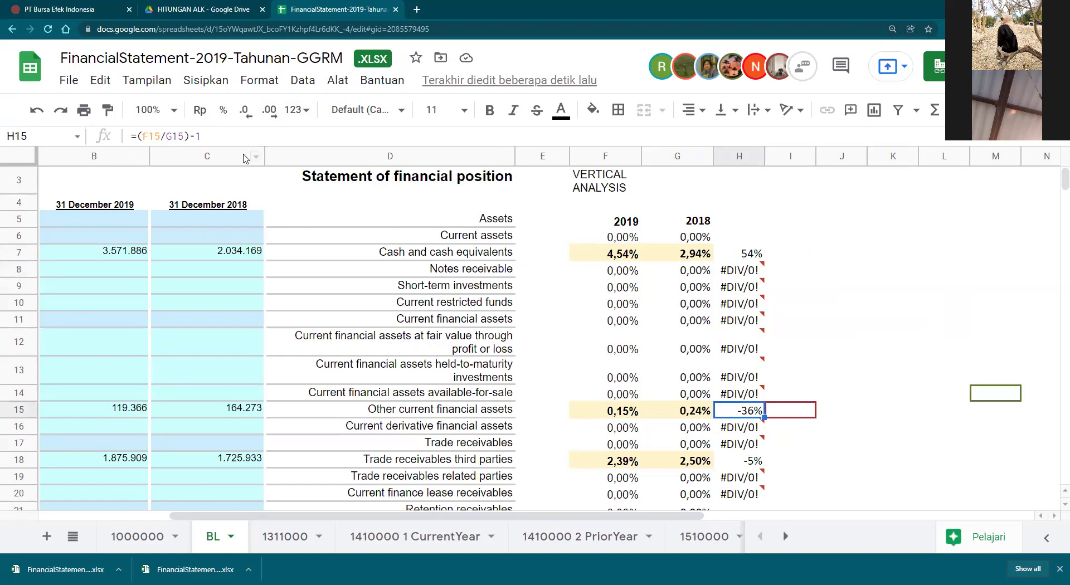
Clear the division-error cells in column H: H8:H14, H16:H17 and H19:H20.
mouse_move(738, 273)
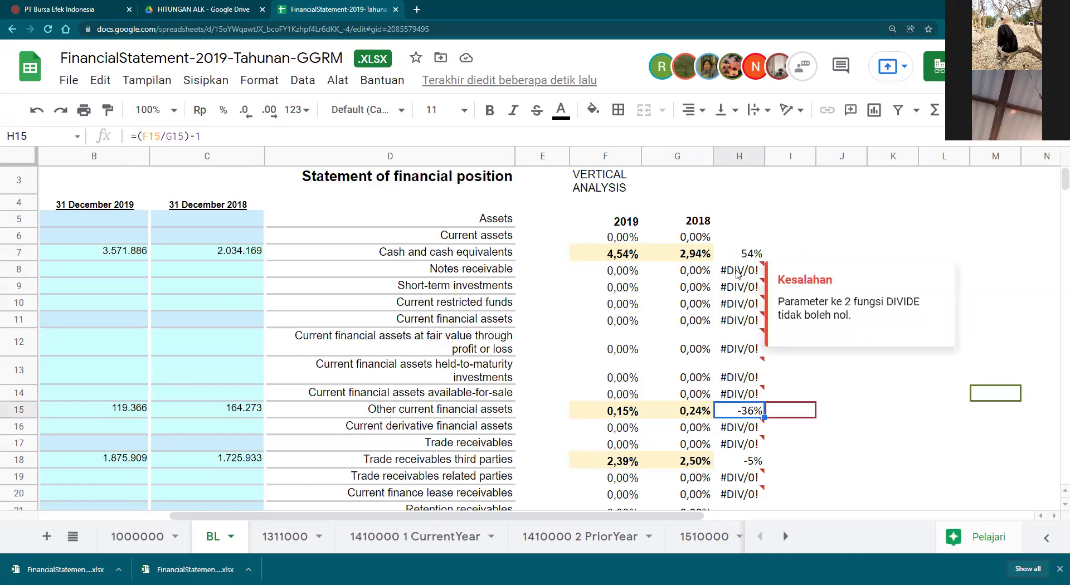
drag(738, 273, 741, 396)
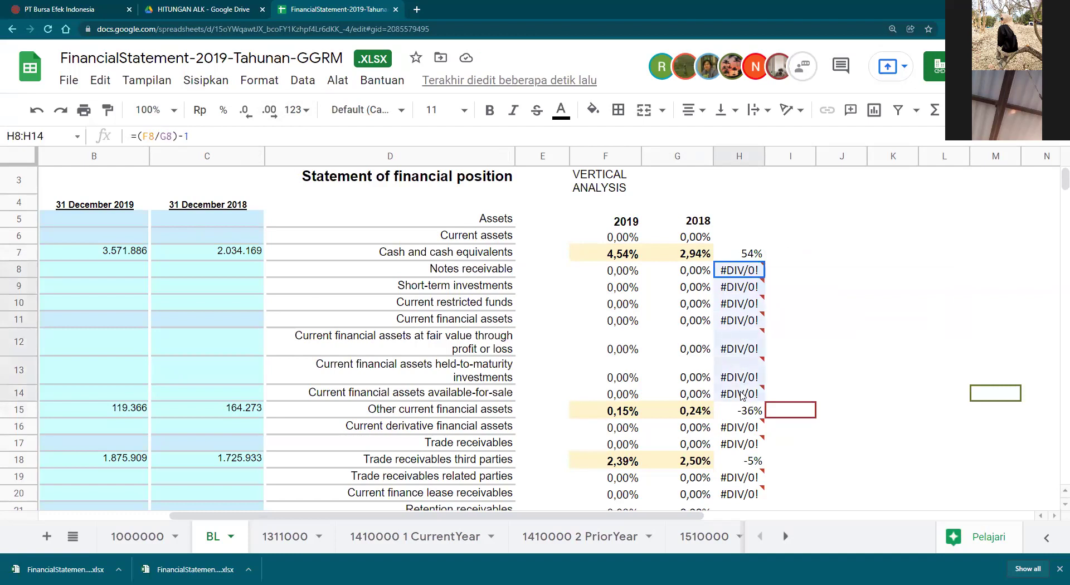
key(Delete)
scroll(742, 399, down, 2)
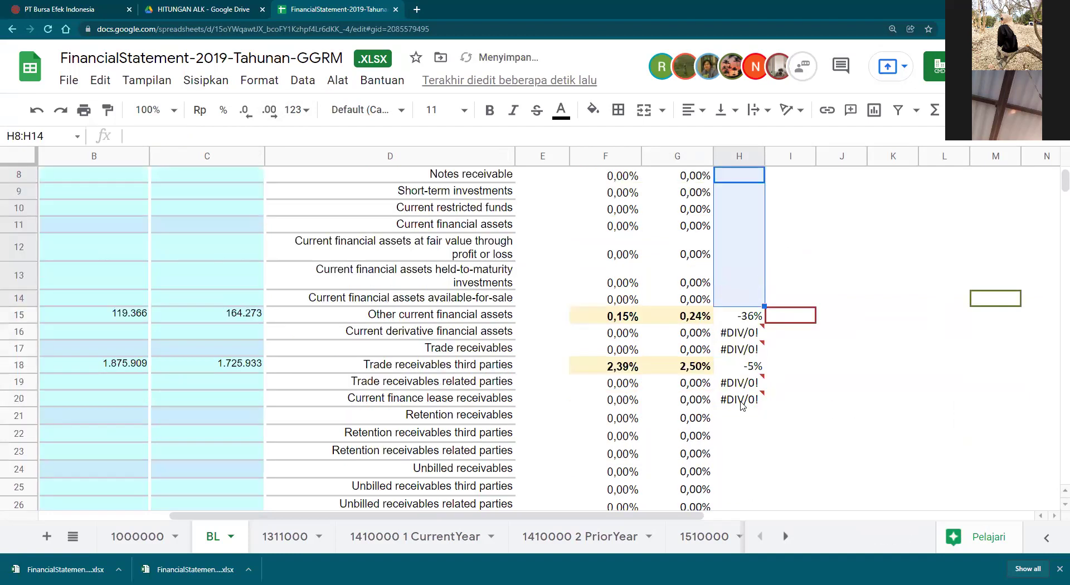
drag(743, 333, 741, 350)
key(Delete)
drag(723, 390, 726, 400)
key(Delete)
Clear the ratio formulas in H41:H122, from current inventories down to total non-current assets.
scroll(753, 396, down, 3)
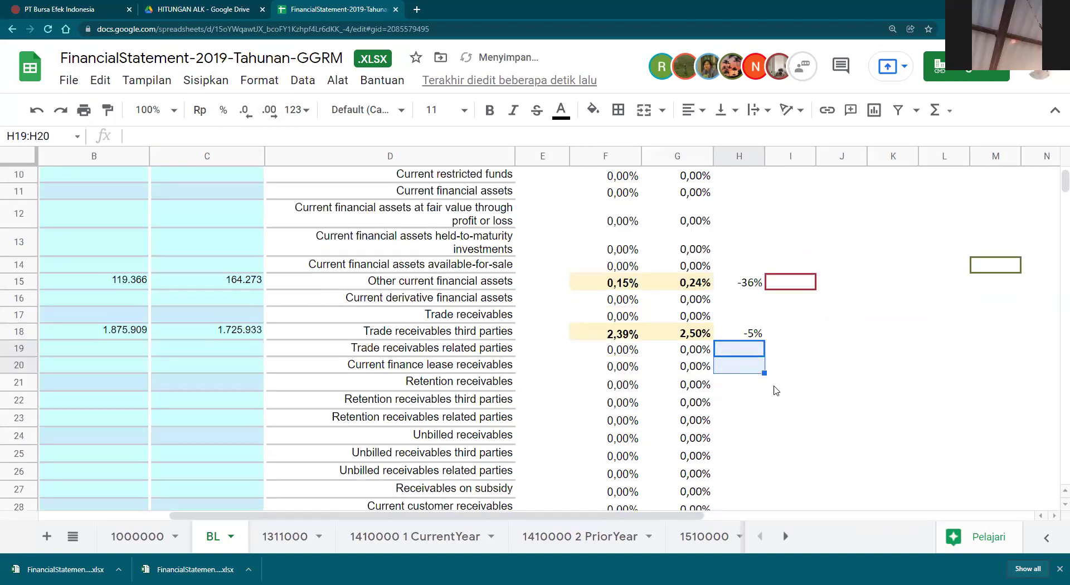
scroll(775, 392, down, 3)
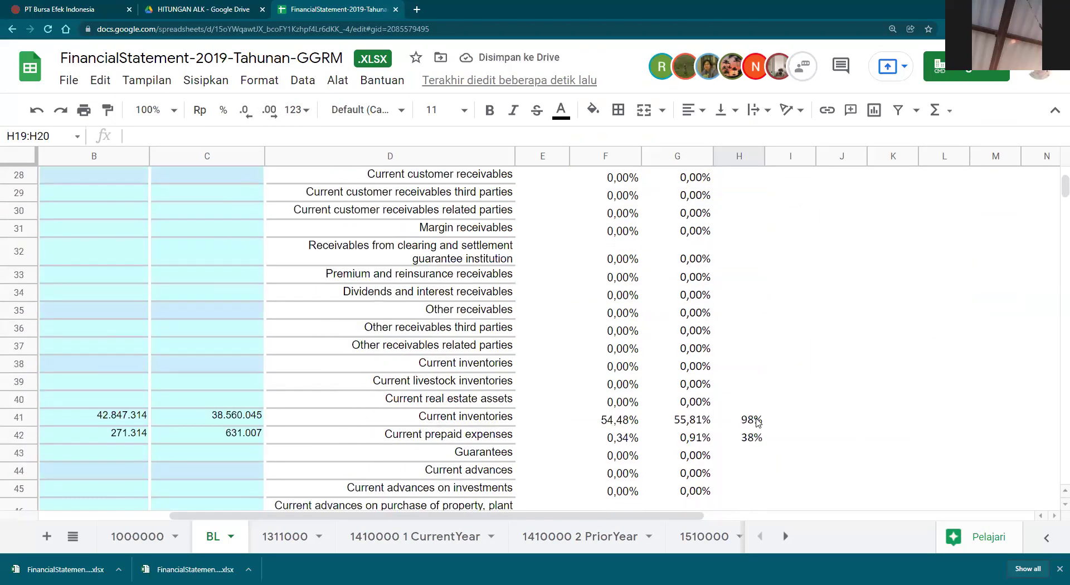
scroll(758, 423, up, 8)
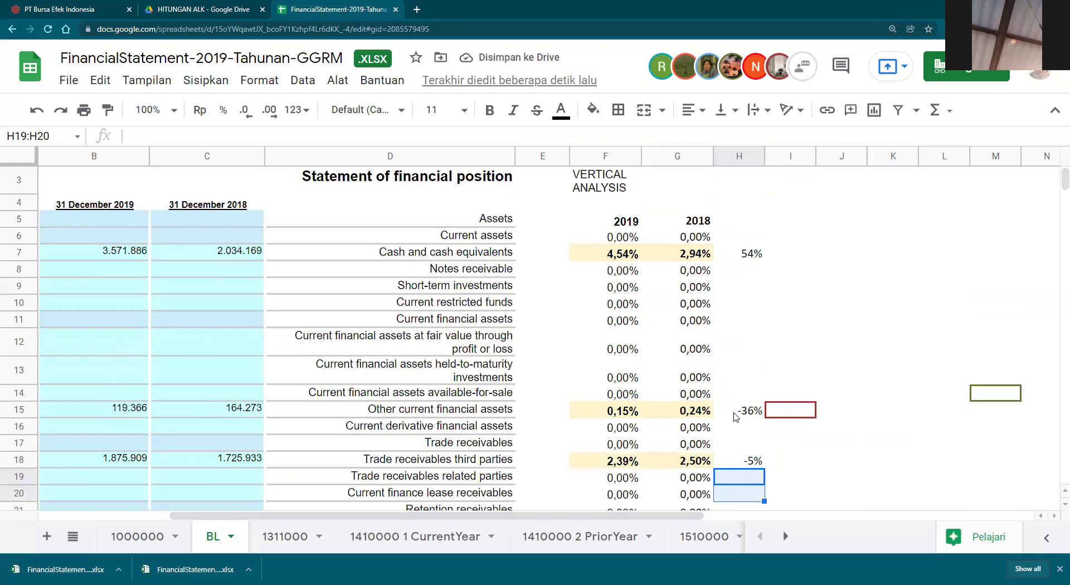
click(736, 412)
click(748, 466)
scroll(748, 469, down, 9)
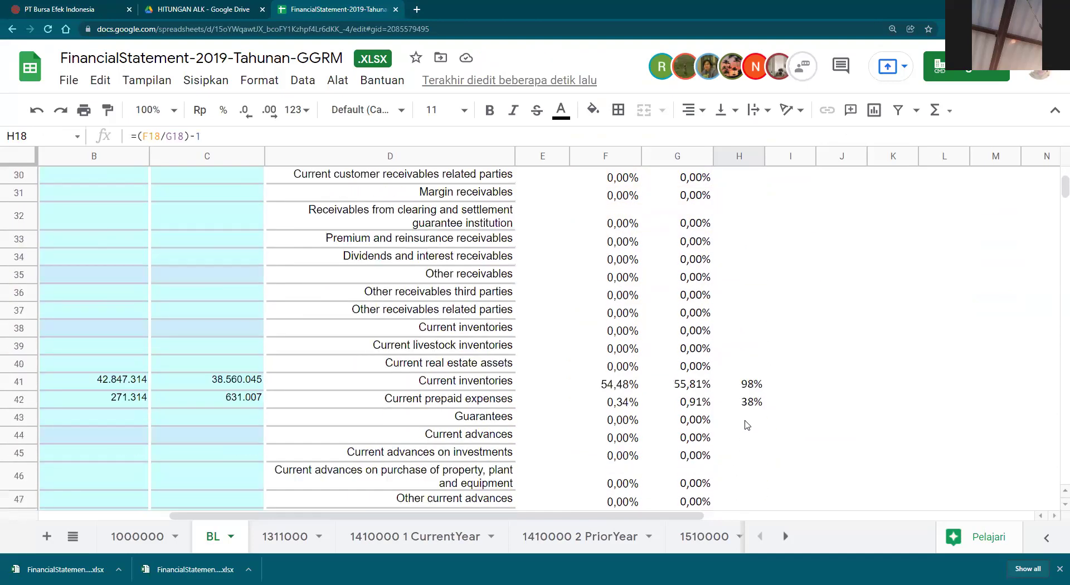
click(747, 351)
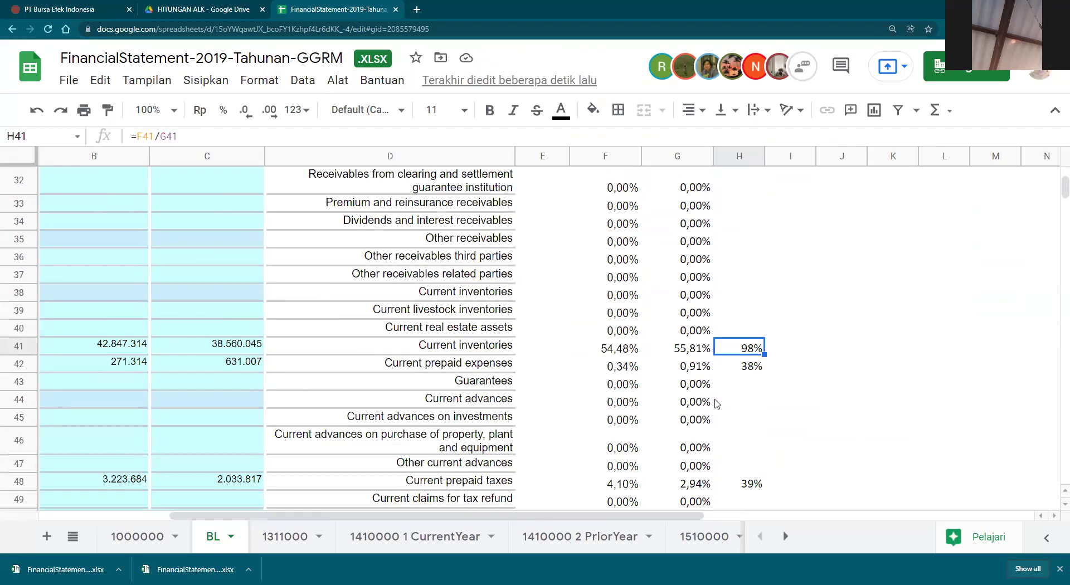
drag(766, 401, 741, 361)
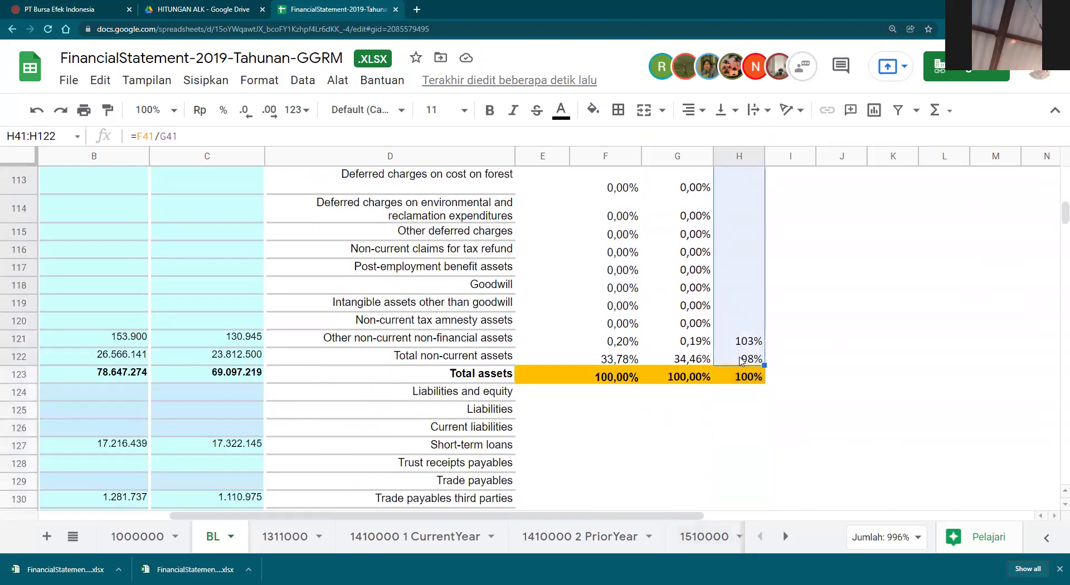
key(Delete)
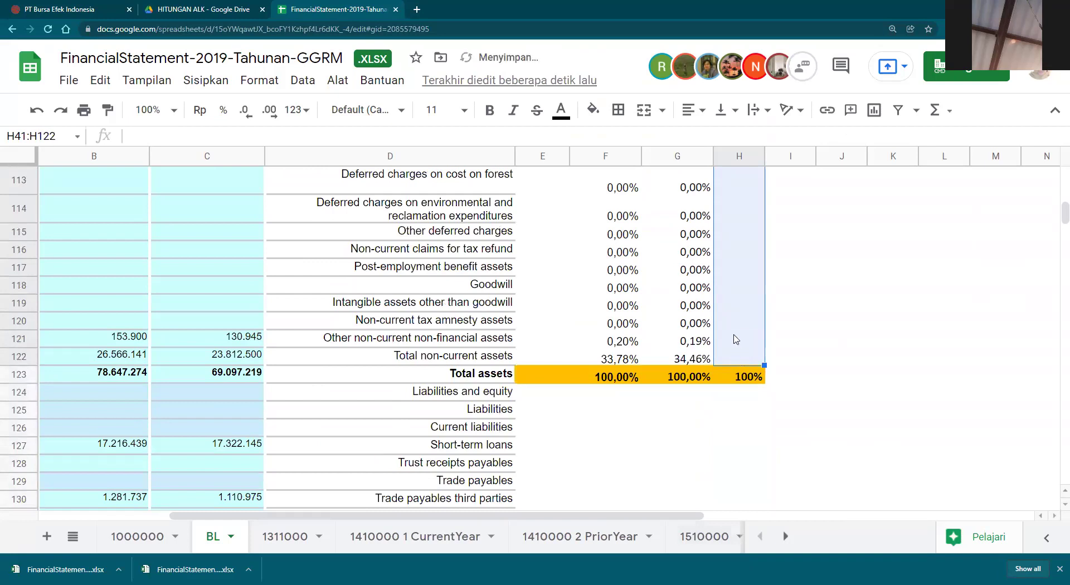
Clear the zero percentages of both years in F8:G14, F16:G17 and F19:G40.
scroll(732, 312, up, 20)
scroll(732, 312, up, 10)
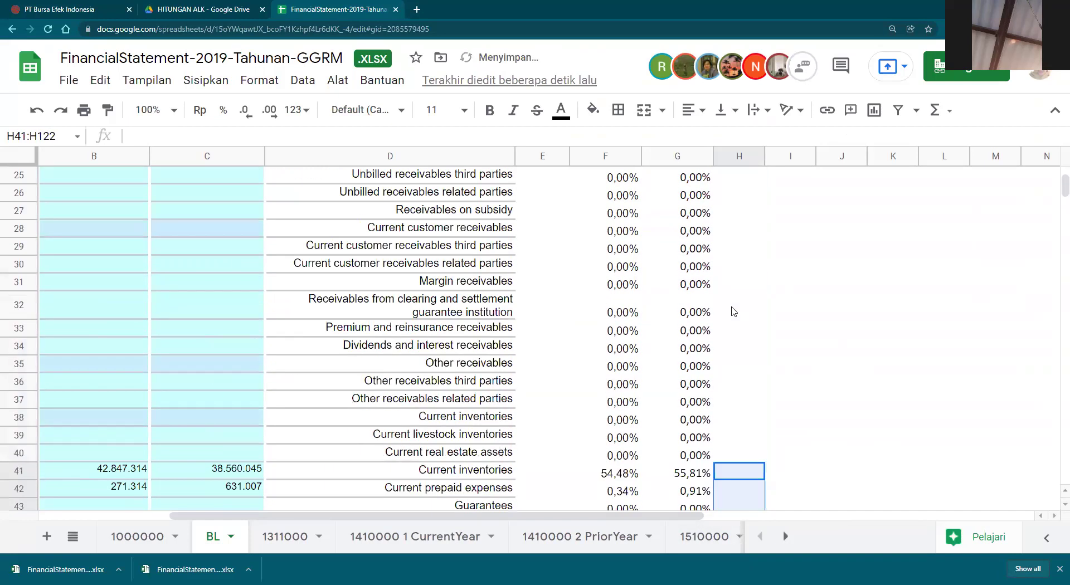
scroll(738, 308, down, 2)
scroll(735, 307, up, 1)
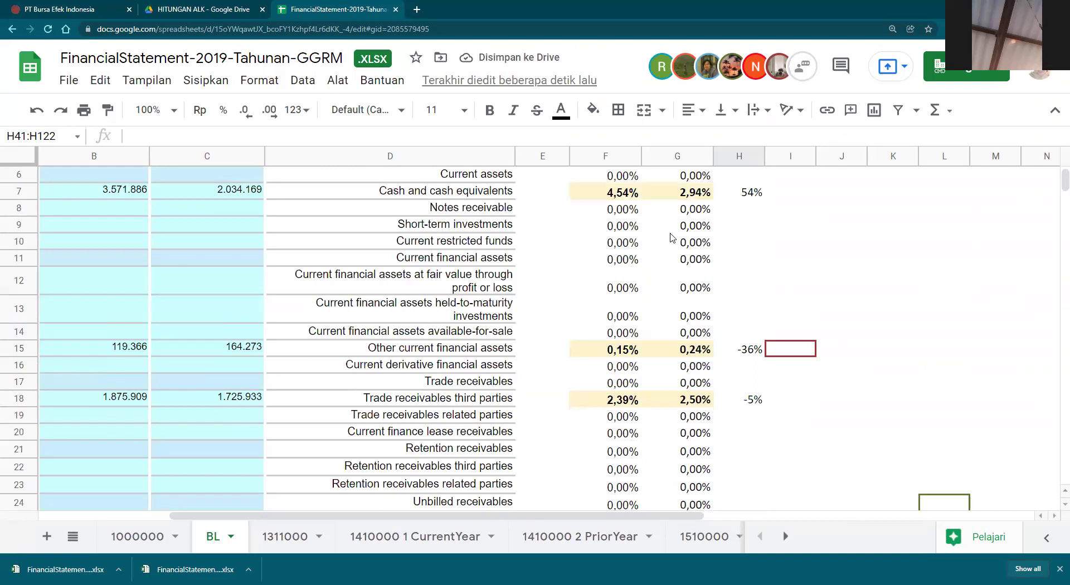
drag(621, 216, 716, 327)
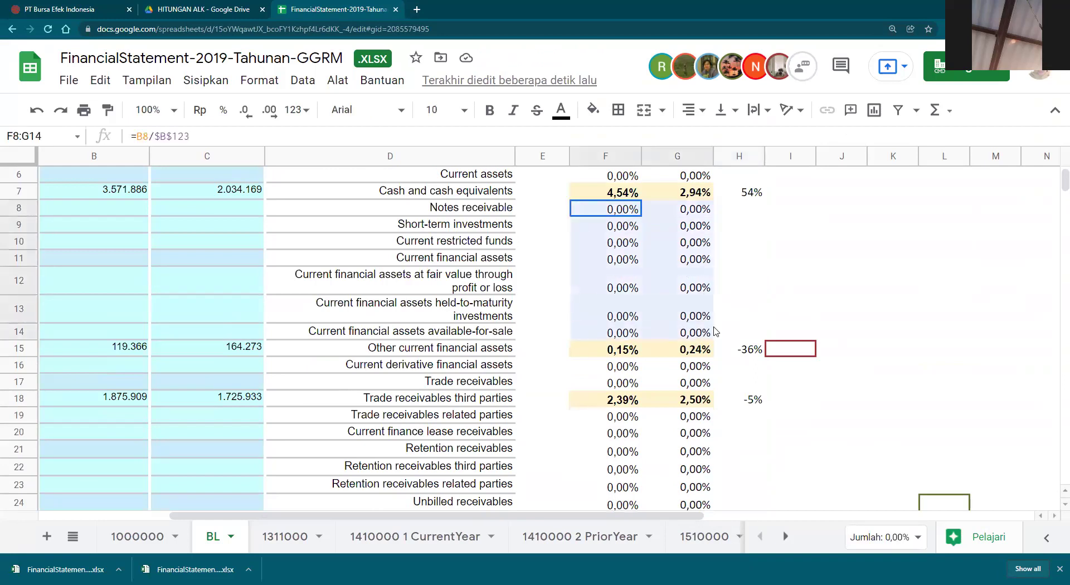
key(Delete)
drag(619, 367, 696, 386)
key(Delete)
drag(619, 417, 702, 395)
key(Delete)
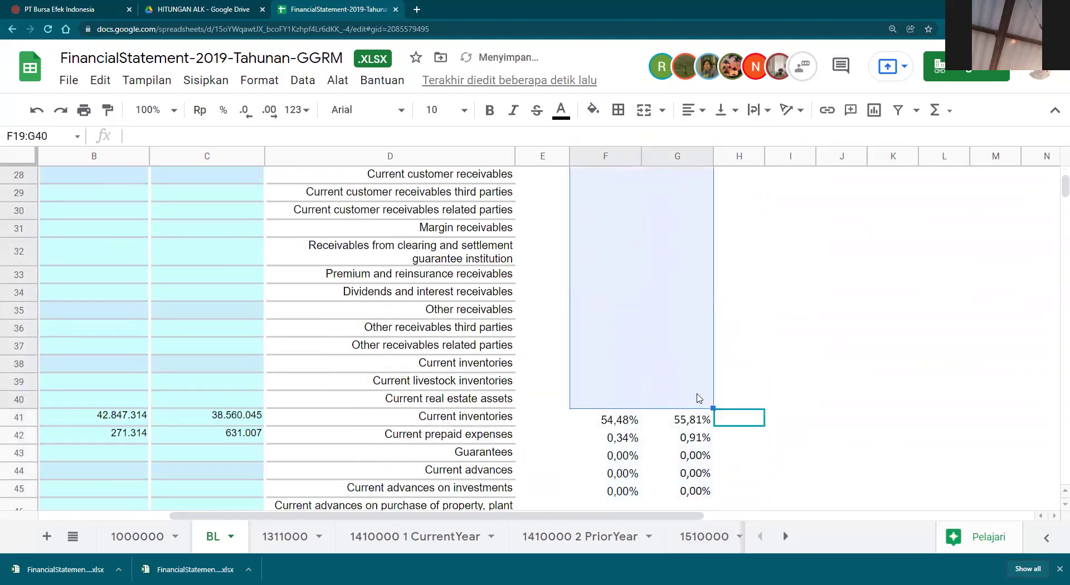
Clear the zero percentages of both years in F43:G47, from guarantees to other current advances.
scroll(697, 399, down, 1)
click(609, 406)
drag(607, 423, 697, 488)
scroll(709, 267, down, 3)
drag(710, 266, 714, 294)
click(753, 270)
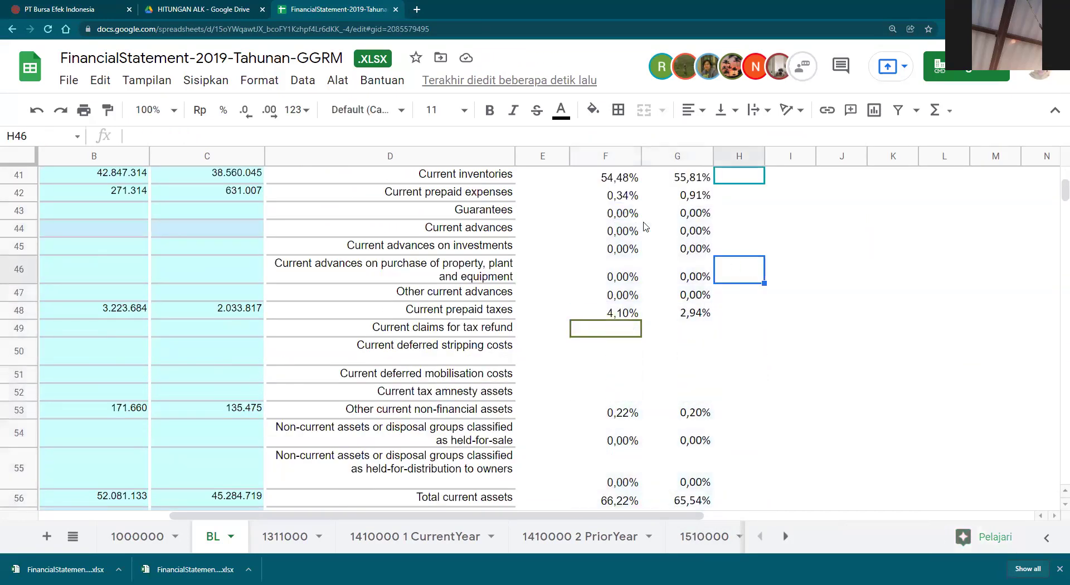
drag(623, 214, 700, 295)
key(Delete)
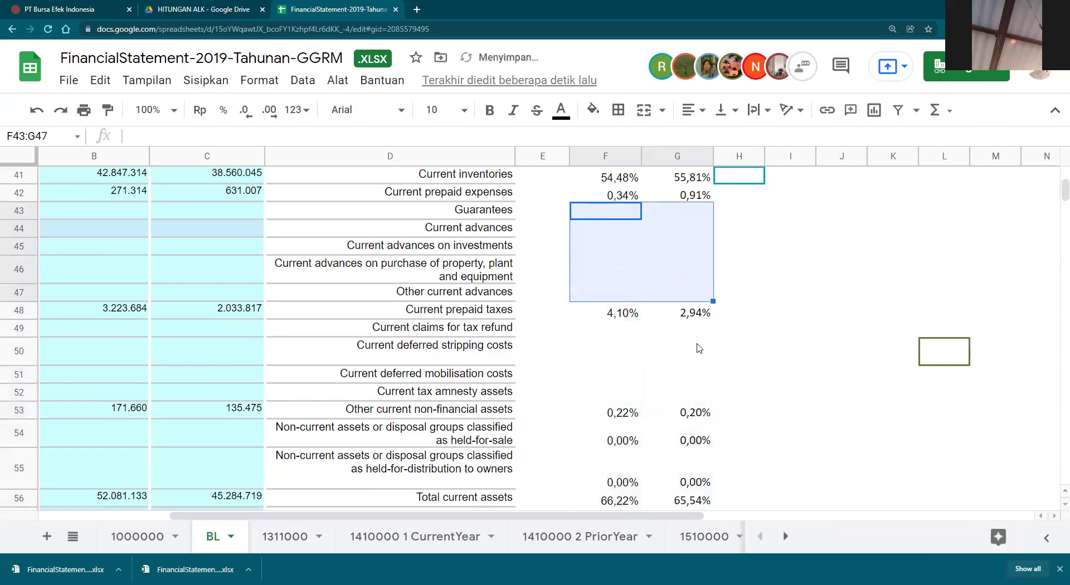
scroll(701, 347, down, 3)
drag(623, 349, 697, 346)
click(836, 352)
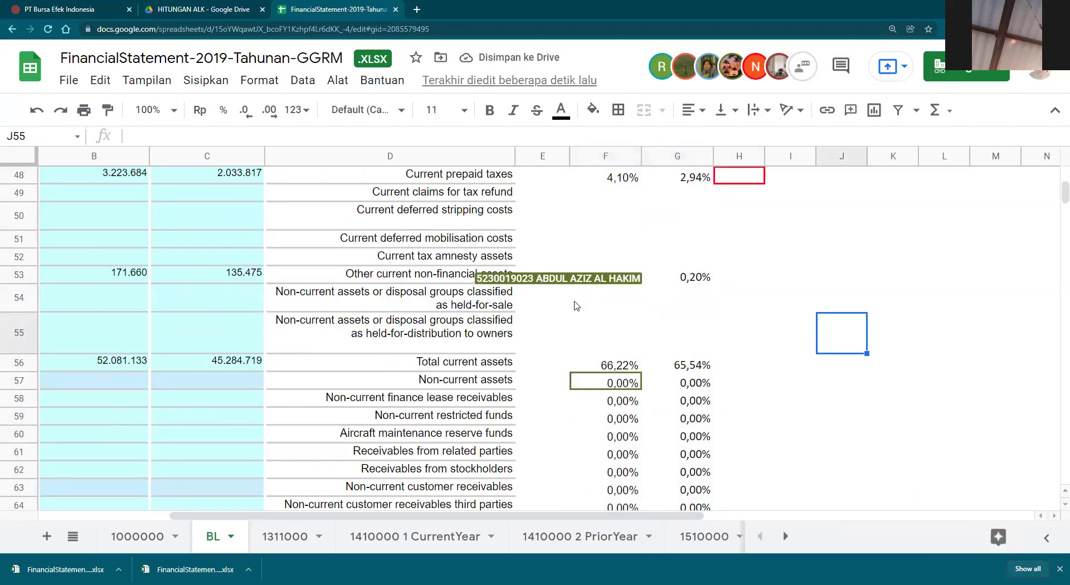
scroll(577, 335, down, 3)
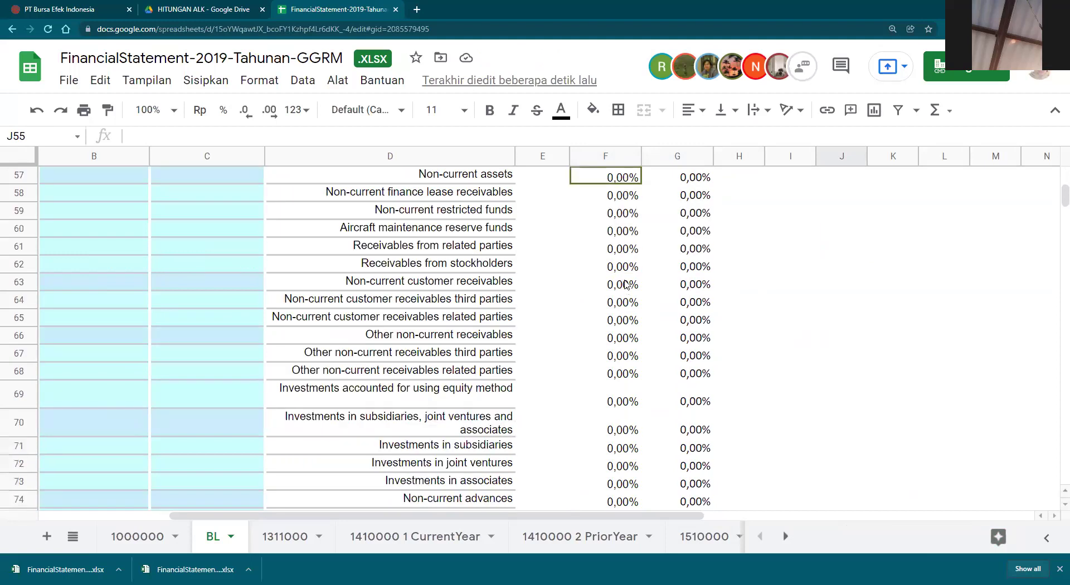
drag(616, 271, 648, 273)
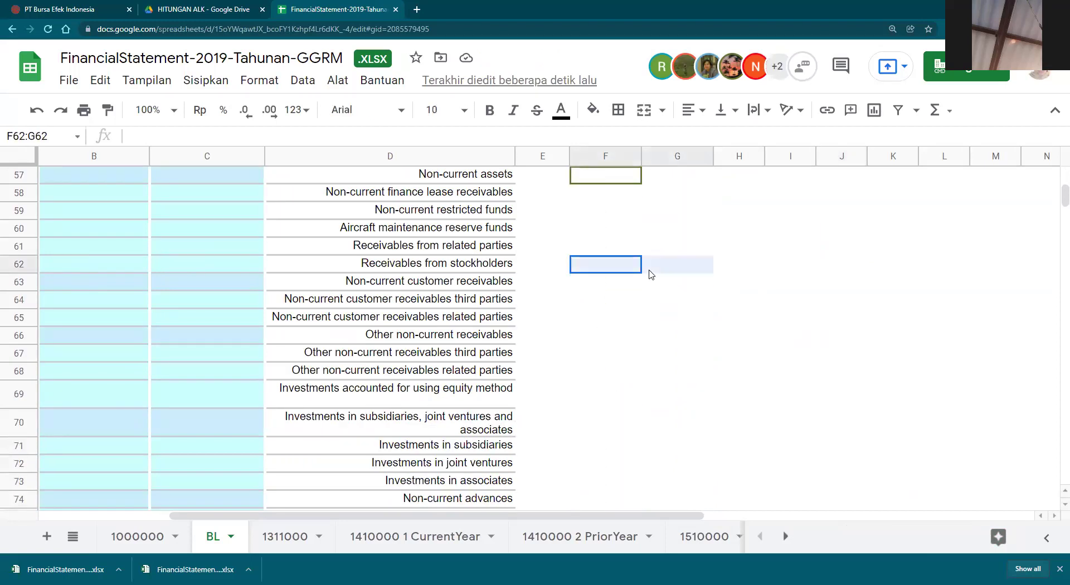
Clear the zero percentages of both years in F77:G84, from other non-current advances to non-current prepaid expenses.
scroll(641, 346, down, 7)
scroll(641, 344, up, 2)
drag(617, 206, 702, 348)
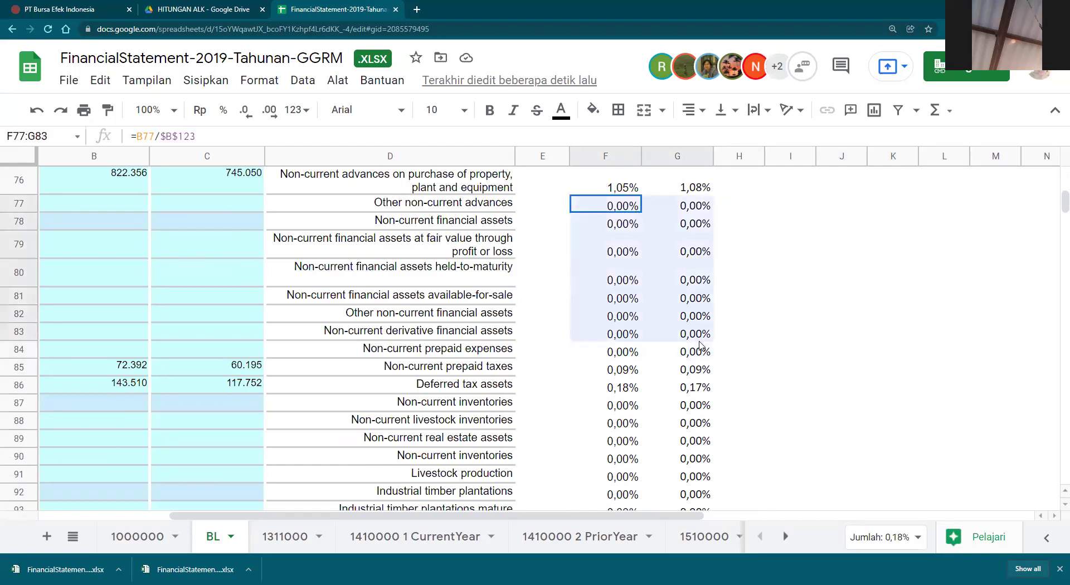
key(Delete)
Clear the zero percentages of both years in F102:G120, from Ijarah assets to non-current tax amnesty assets.
scroll(744, 379, down, 3)
scroll(744, 379, down, 3)
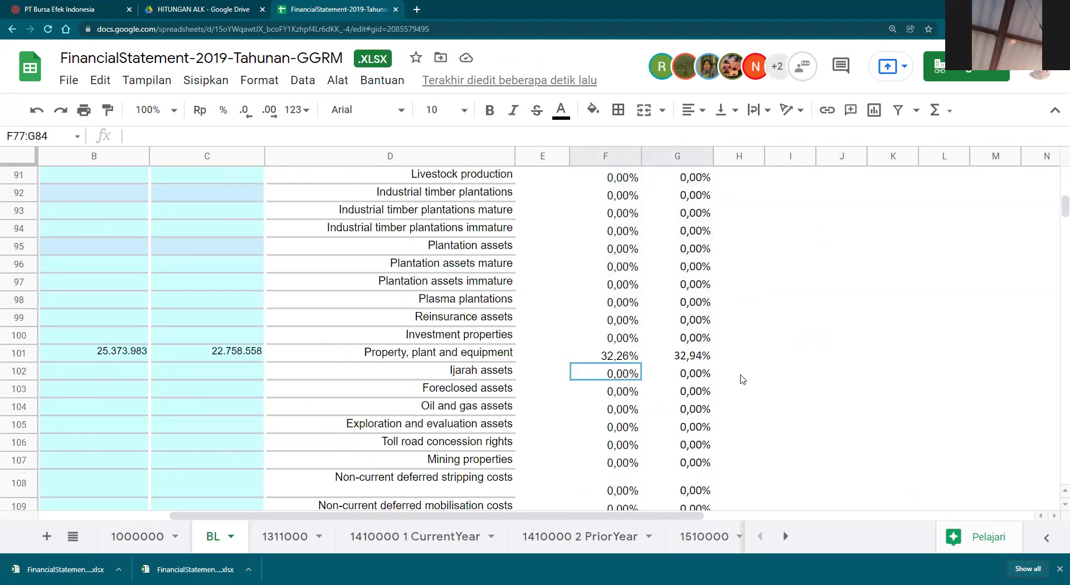
drag(629, 439, 625, 426)
drag(618, 372, 671, 397)
key(Delete)
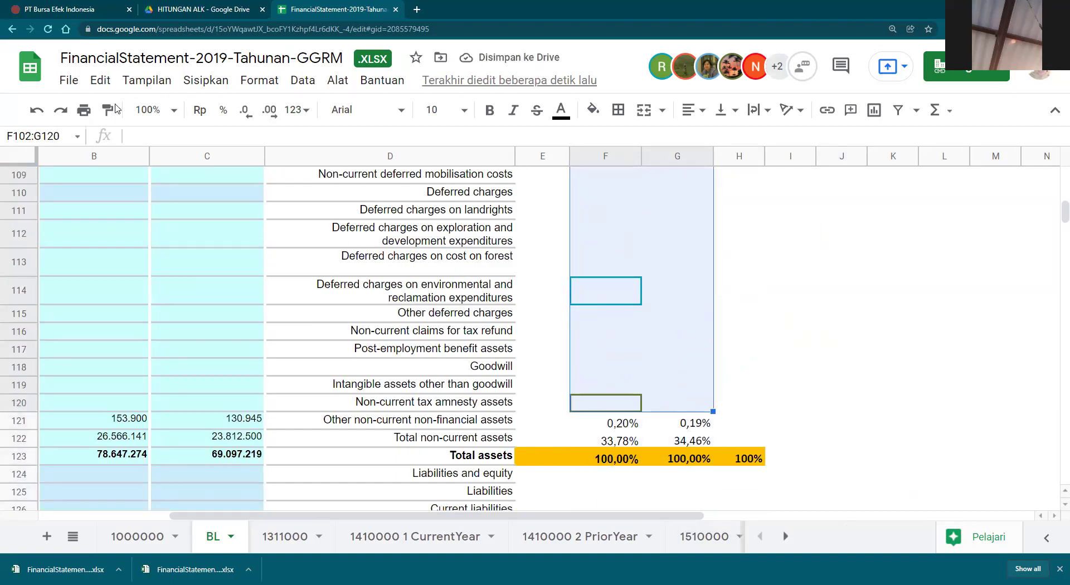
click(35, 109)
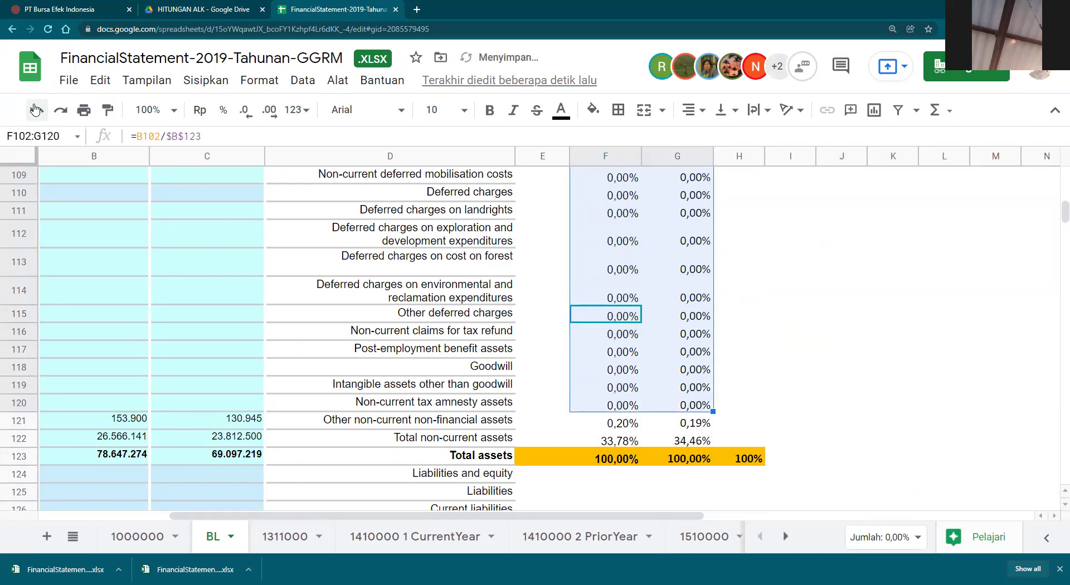
key(Delete)
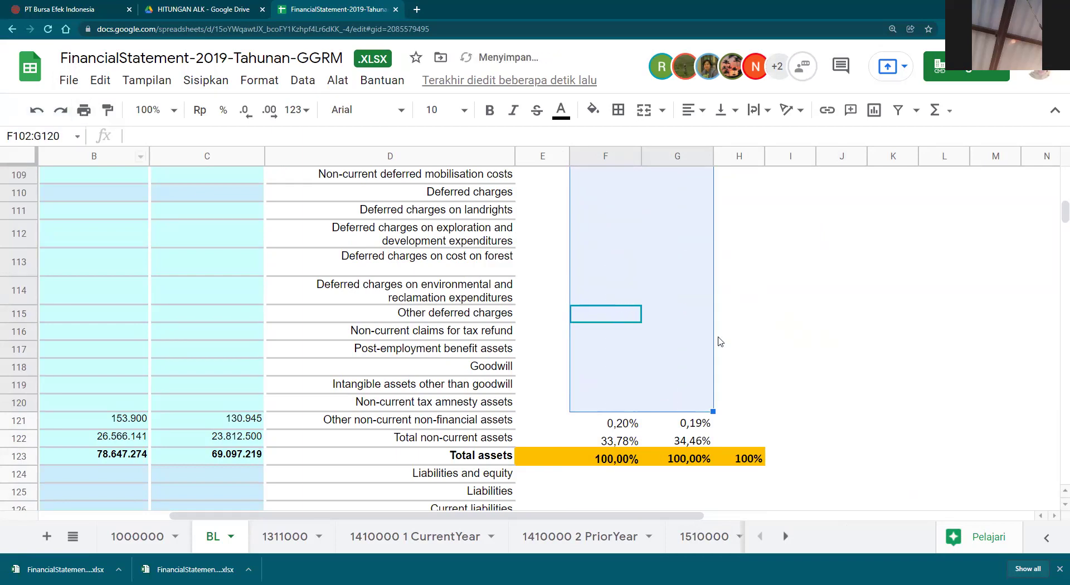
Review the cleaned-up vertical analysis from the first rows and check the change formula for trade receivables third parties in H18.
click(804, 338)
scroll(790, 342, up, 15)
scroll(790, 341, up, 12)
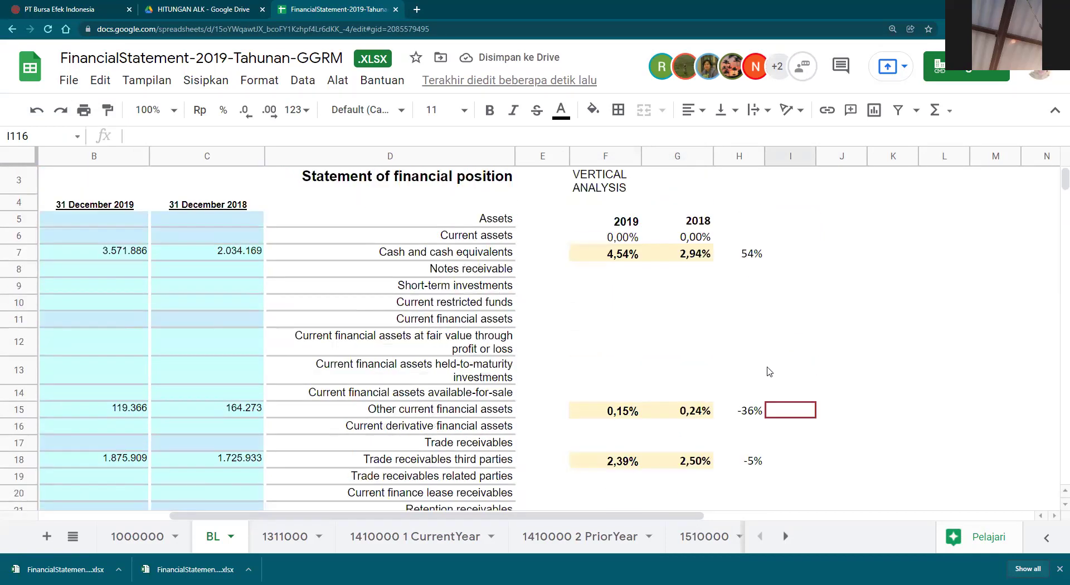
scroll(770, 372, down, 2)
click(754, 368)
scroll(750, 379, down, 2)
scroll(750, 378, down, 5)
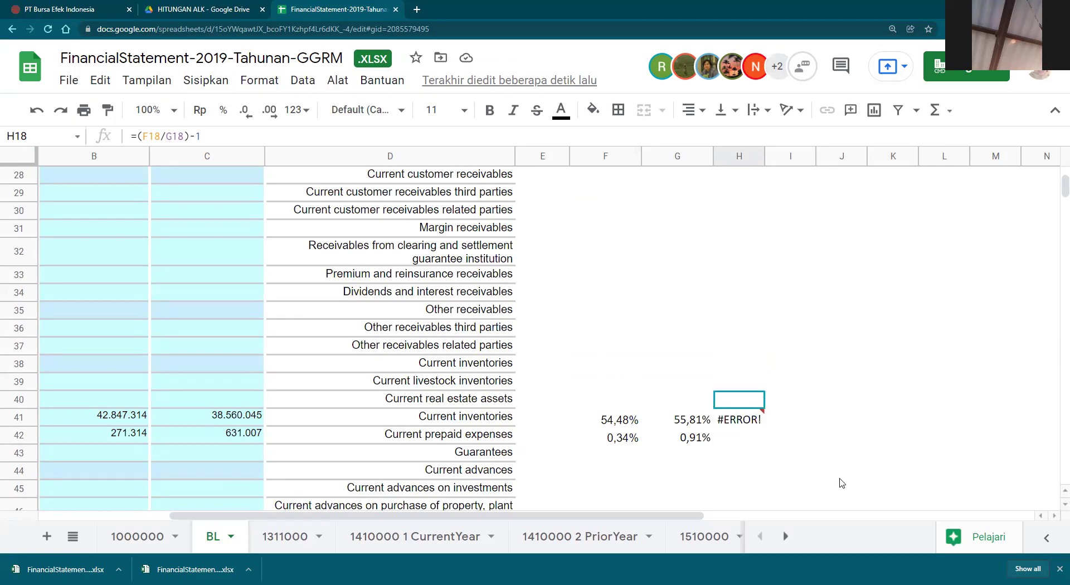
Correct the change formula for current inventories in H41 to =(F41/G41)-1 and decline the suggested autofill.
click(743, 426)
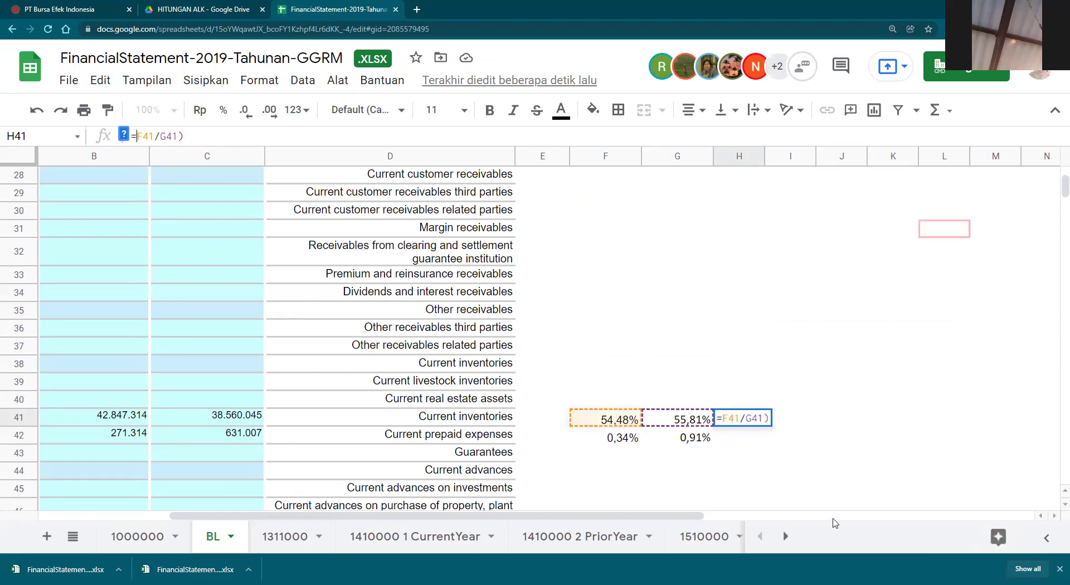
key(Return)
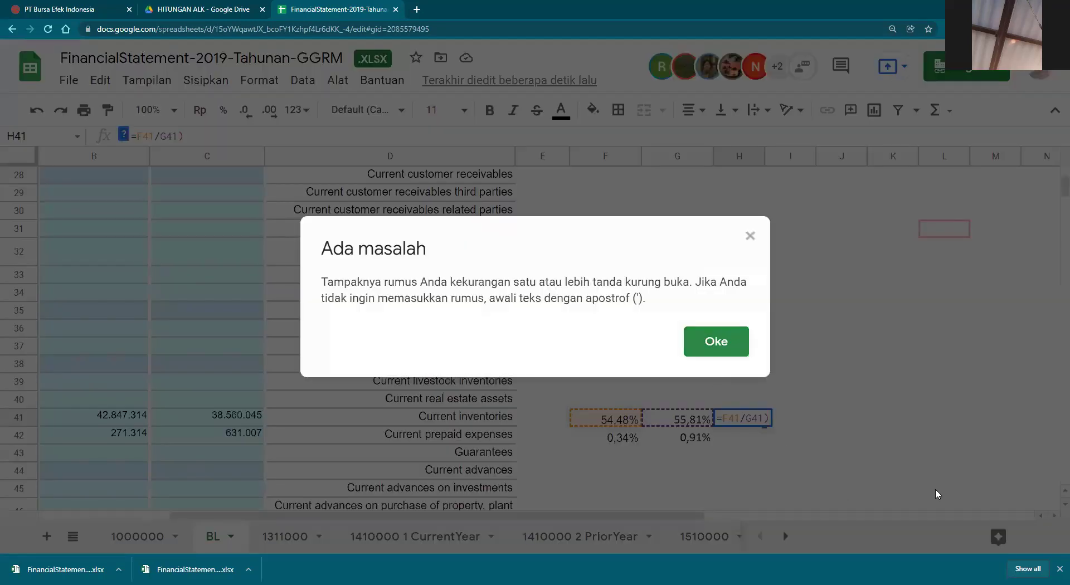
key(Return)
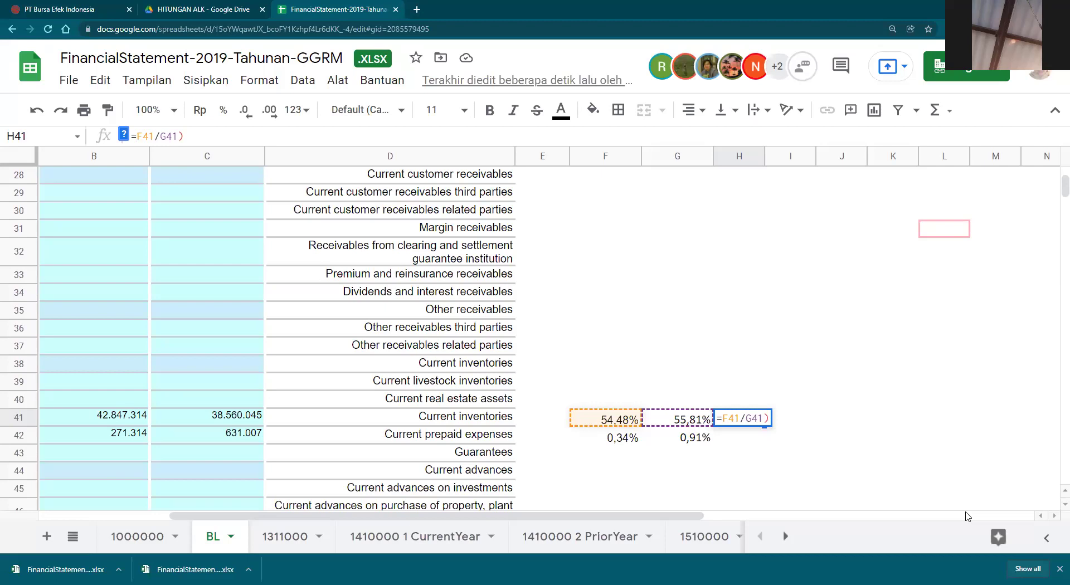
key(Return)
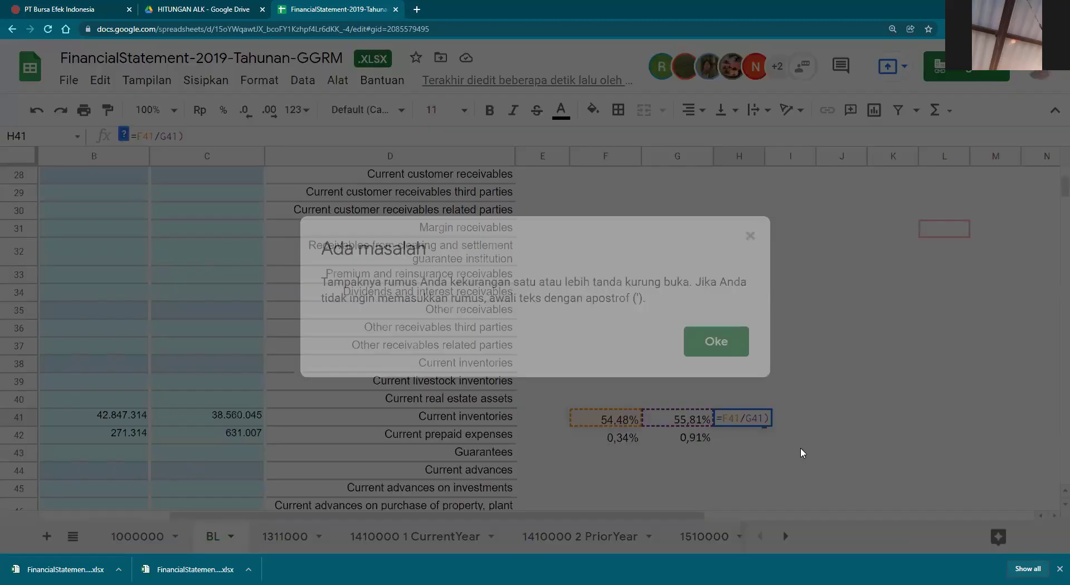
click(711, 341)
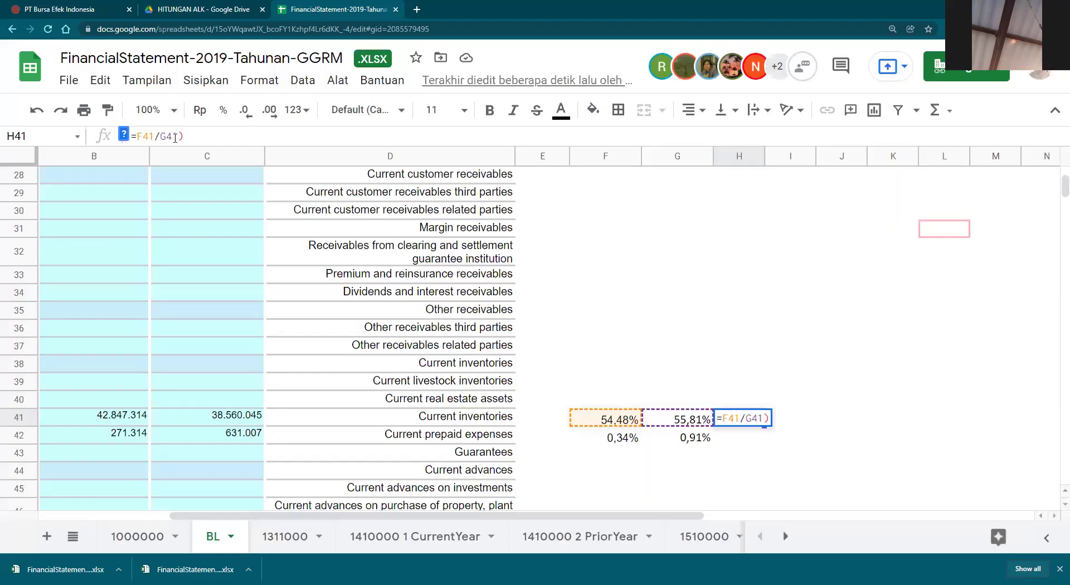
text(()
click(207, 135)
text(-)
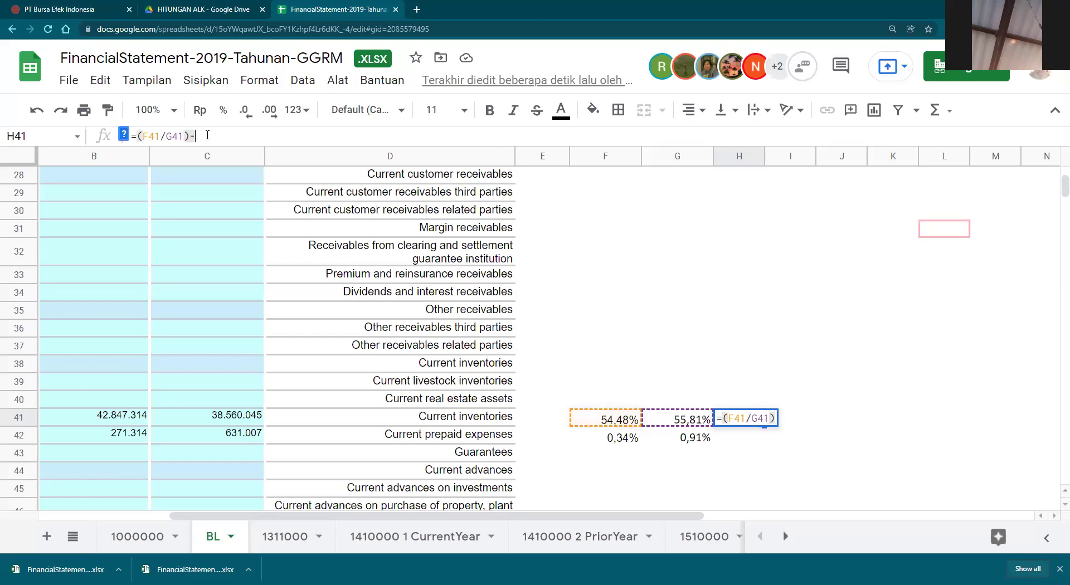
text(1)
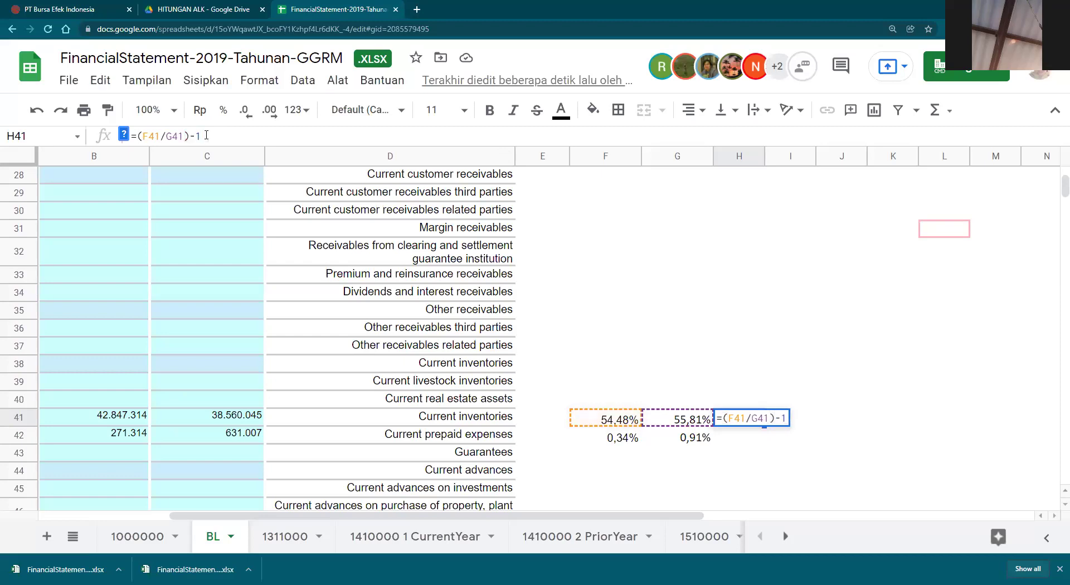
key(Return)
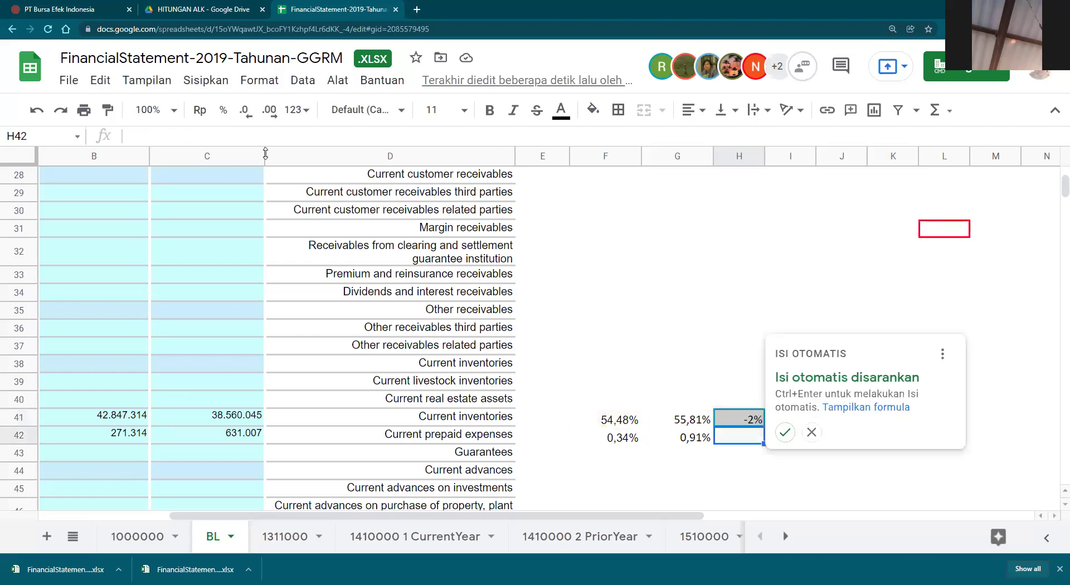
click(813, 434)
click(879, 459)
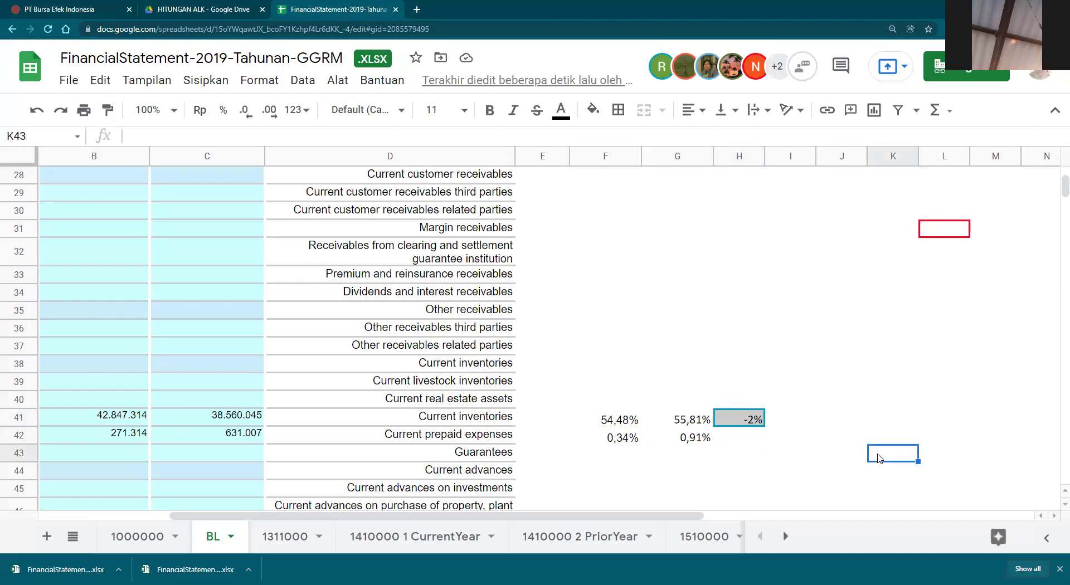
click(739, 443)
click(831, 440)
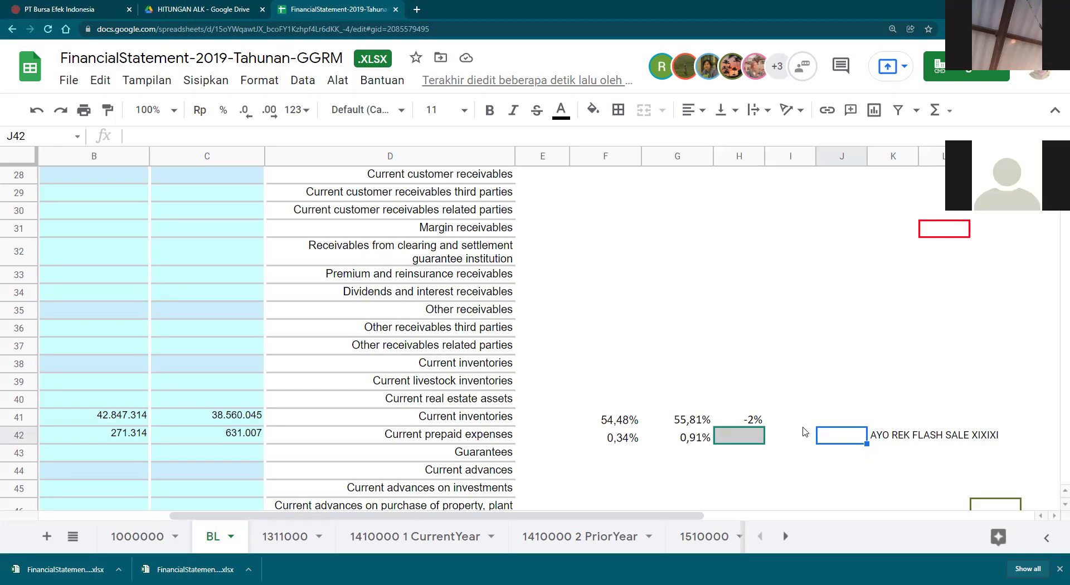
click(822, 475)
scroll(820, 480, down, 1)
scroll(821, 481, down, 1)
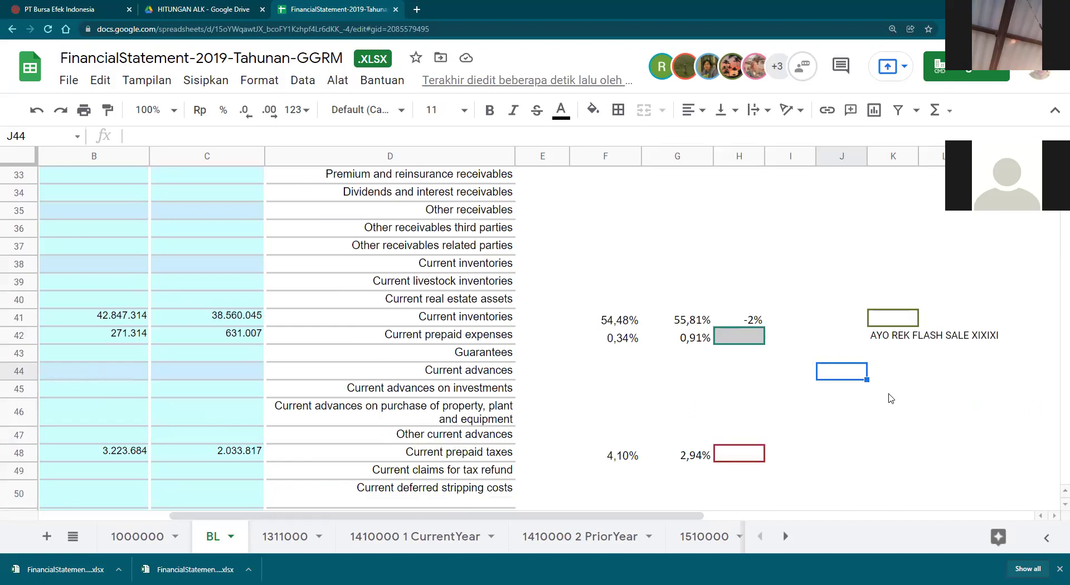
mouse_move(734, 343)
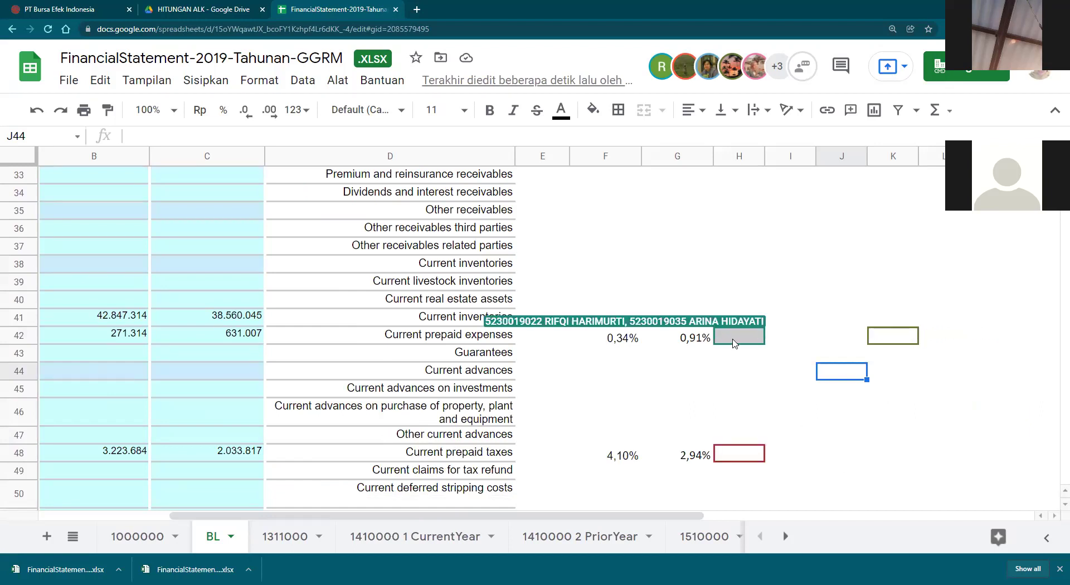
key(Up)
key(Up)
key(Right)
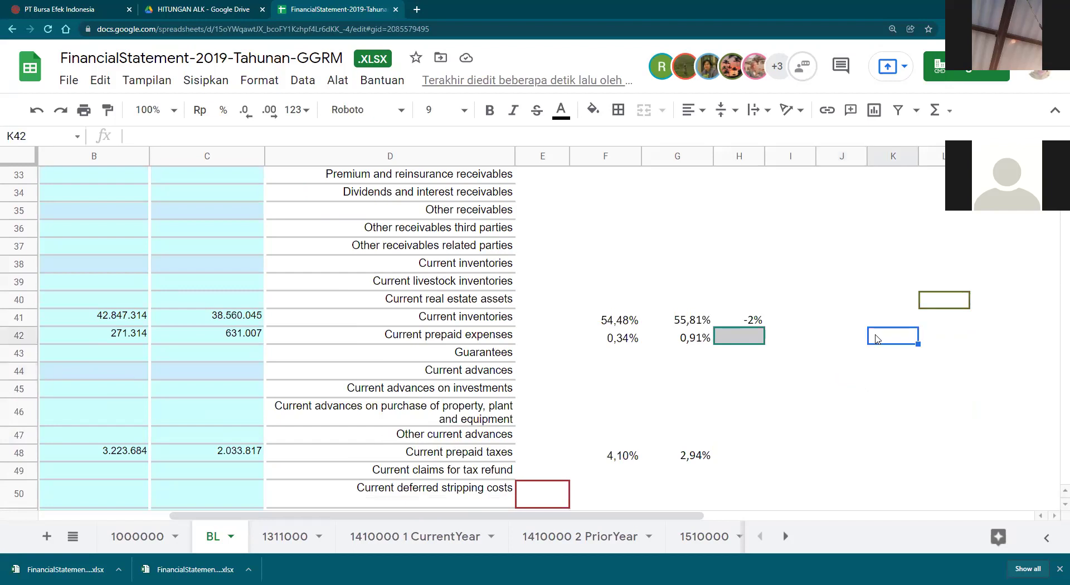
Check the change formula for current prepaid expenses in H42.
click(730, 335)
click(810, 422)
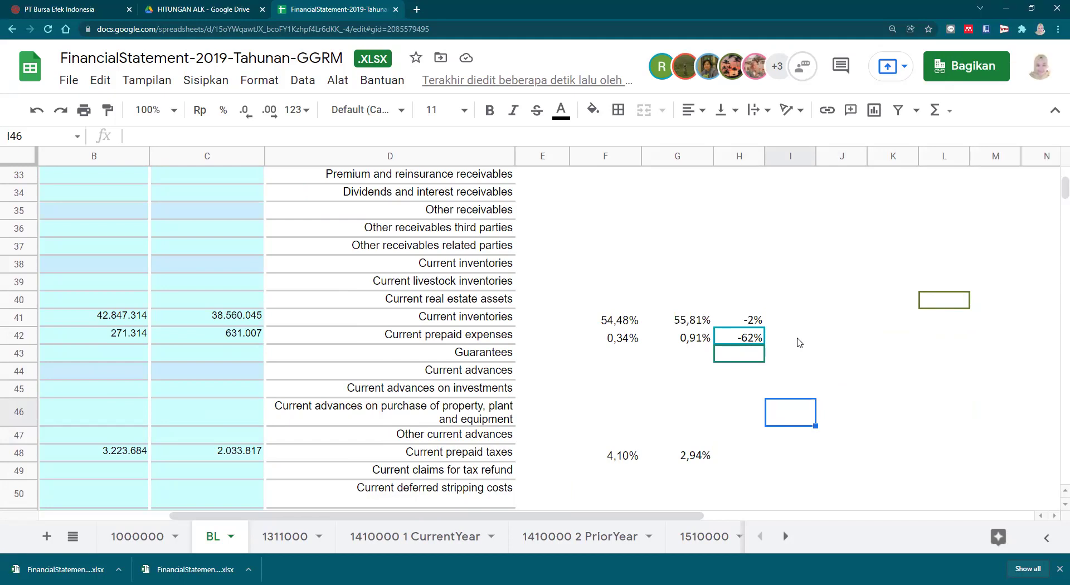
click(746, 340)
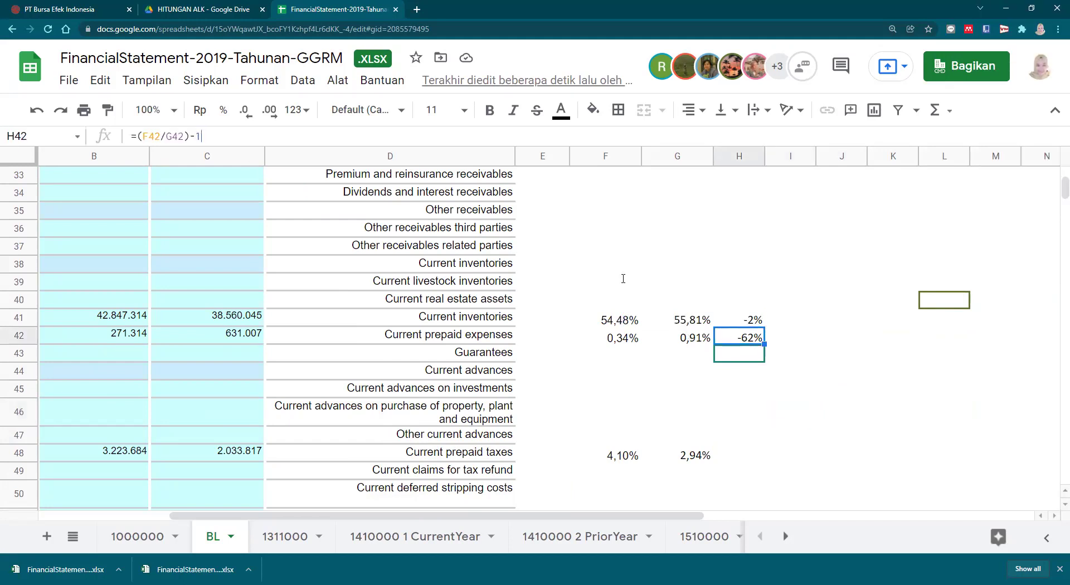
click(862, 401)
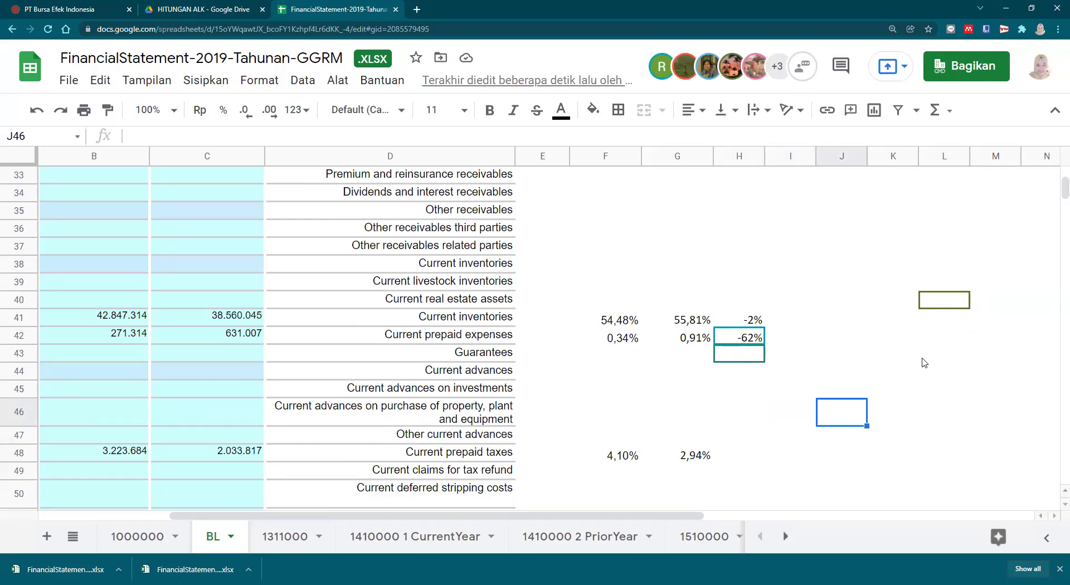
Inspect the change entry for current prepaid taxes in H48.
scroll(930, 362, down, 2)
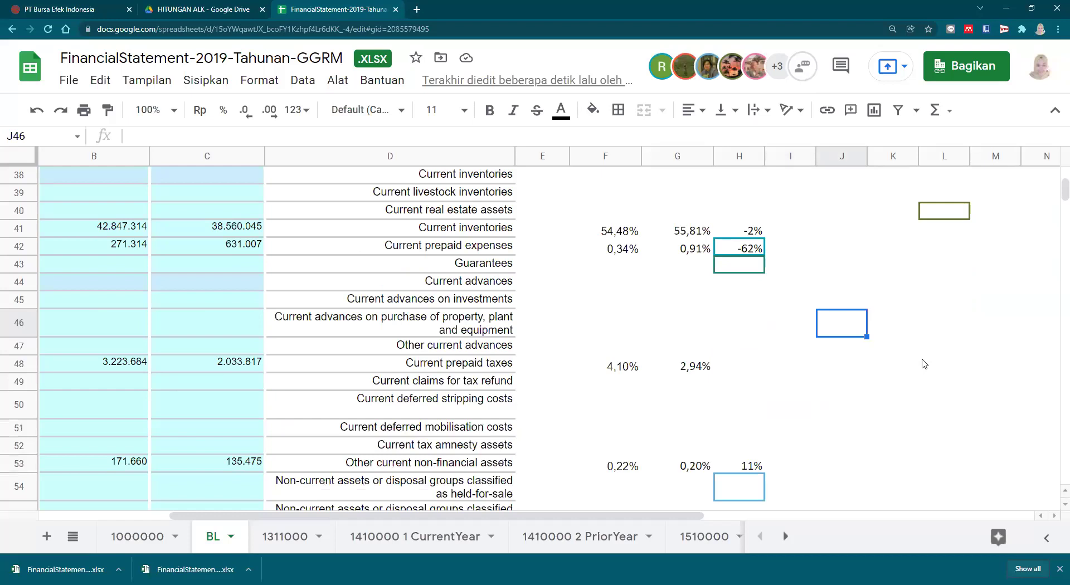
click(761, 367)
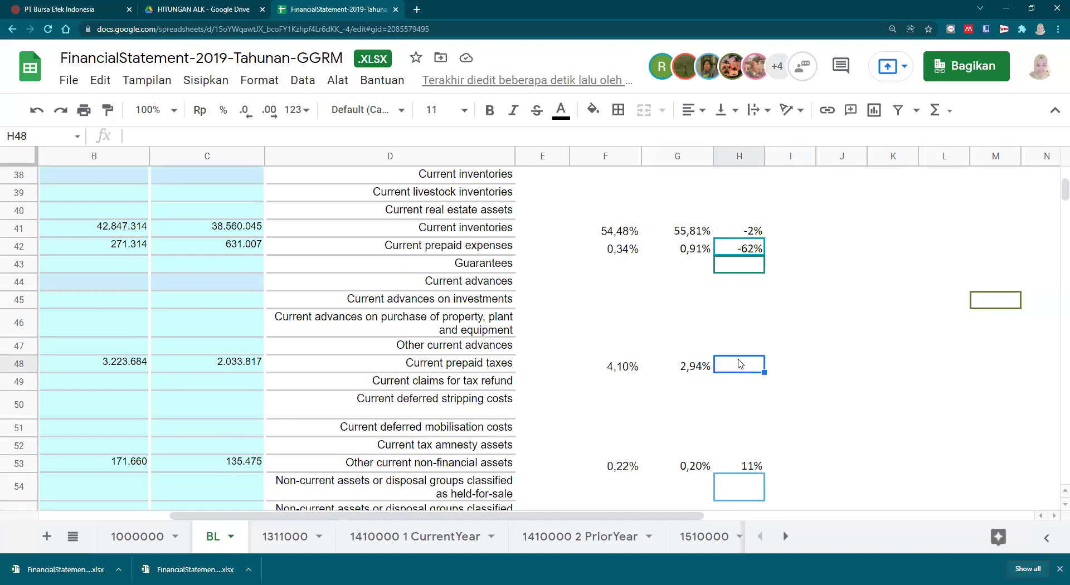
click(857, 383)
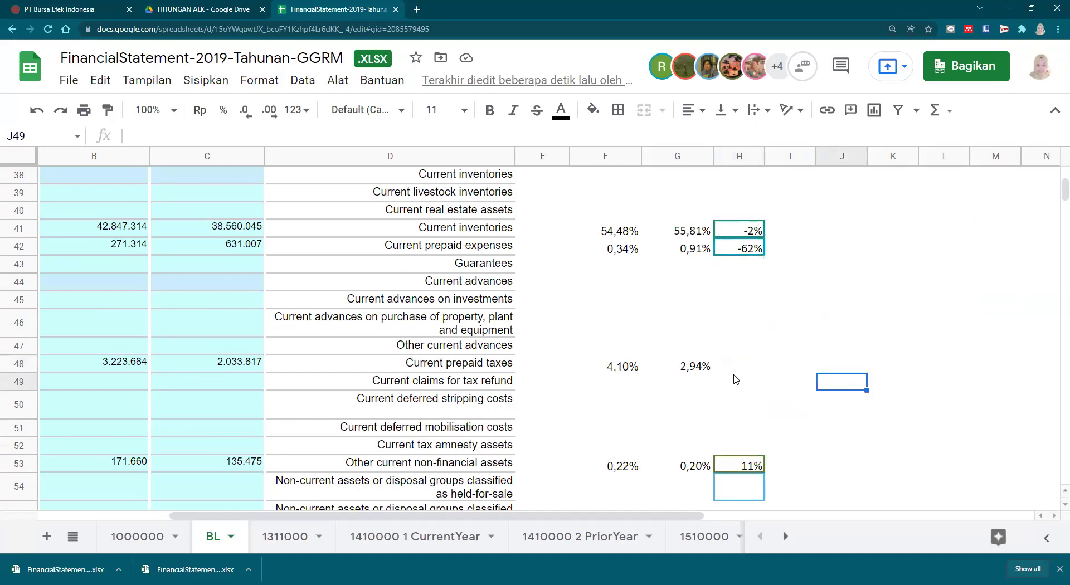
click(989, 448)
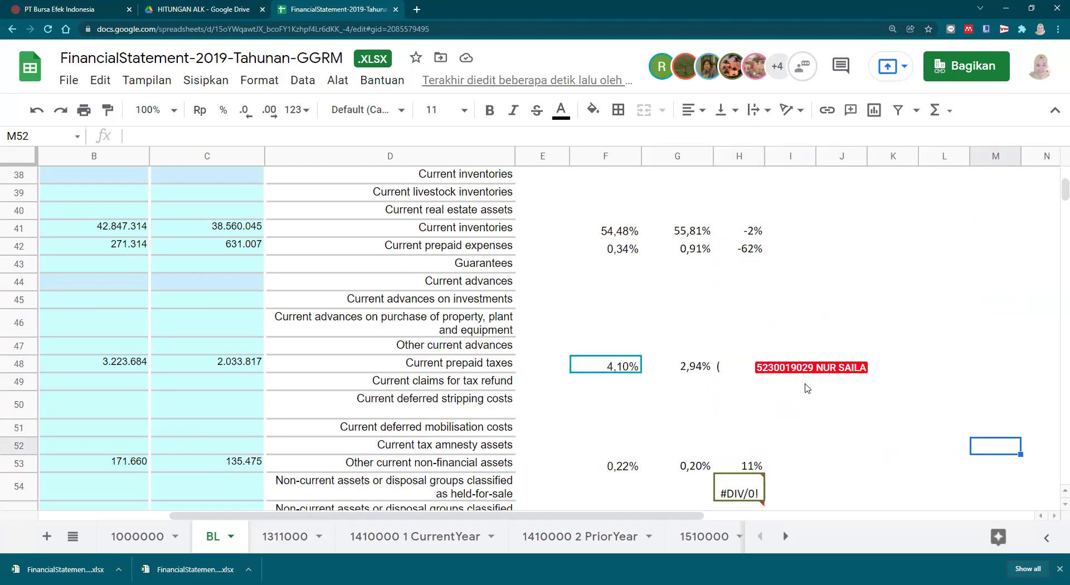
click(745, 371)
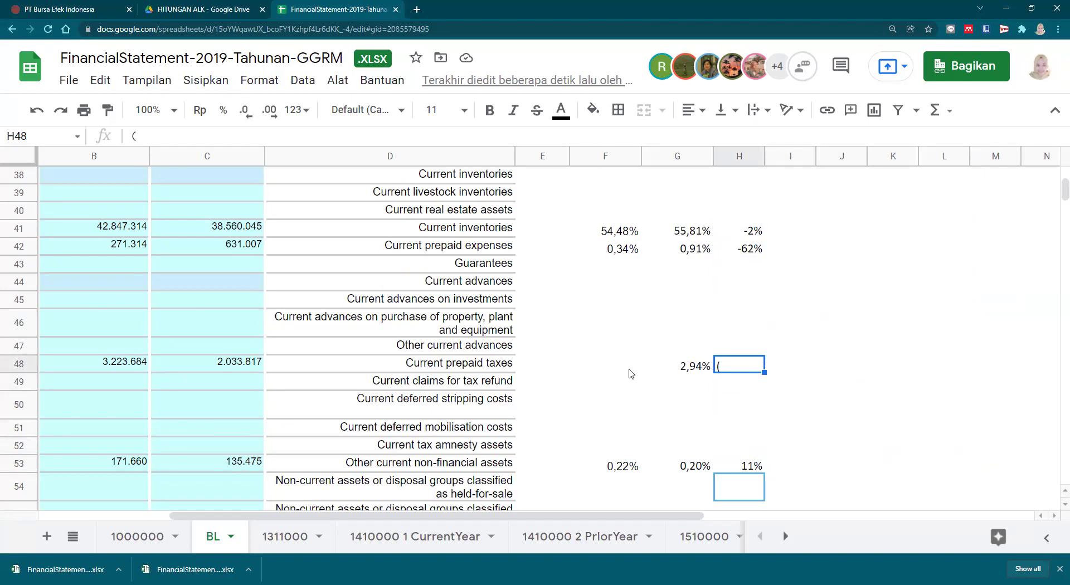
click(44, 113)
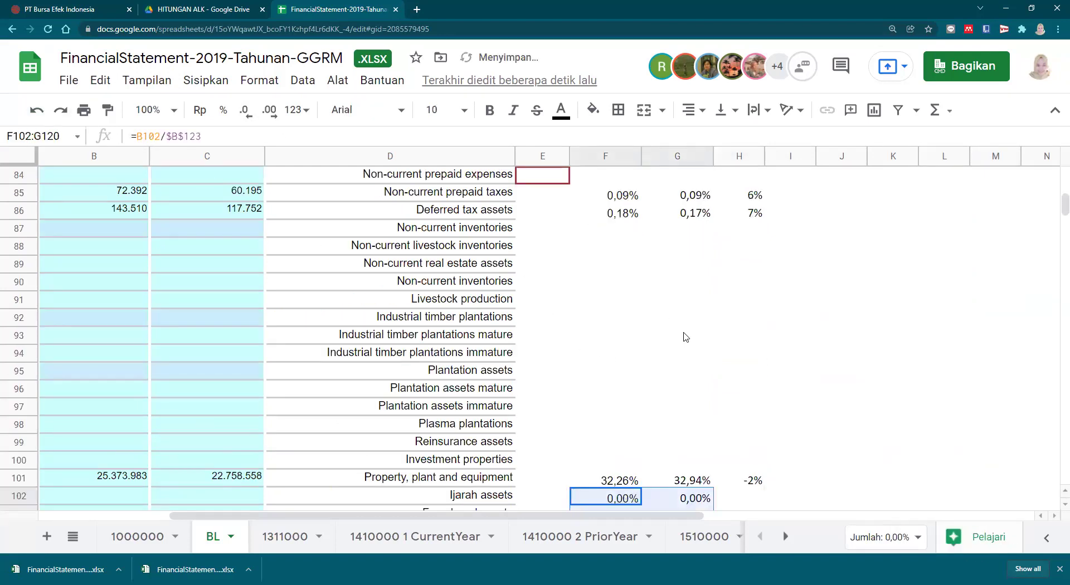
scroll(693, 330, up, 3)
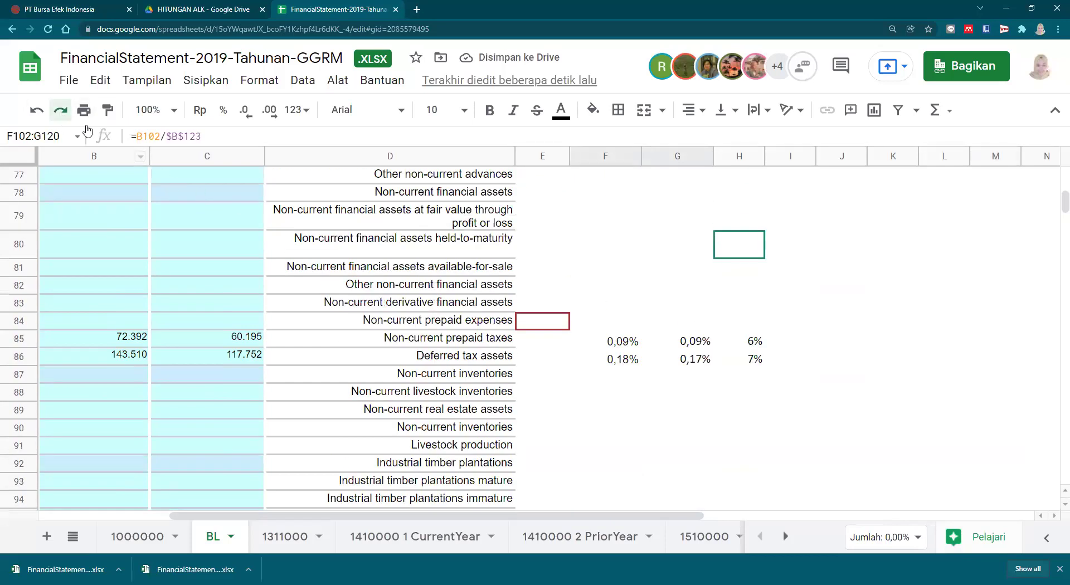
click(60, 110)
Check the change formula for total current assets in H56.
scroll(731, 384, up, 7)
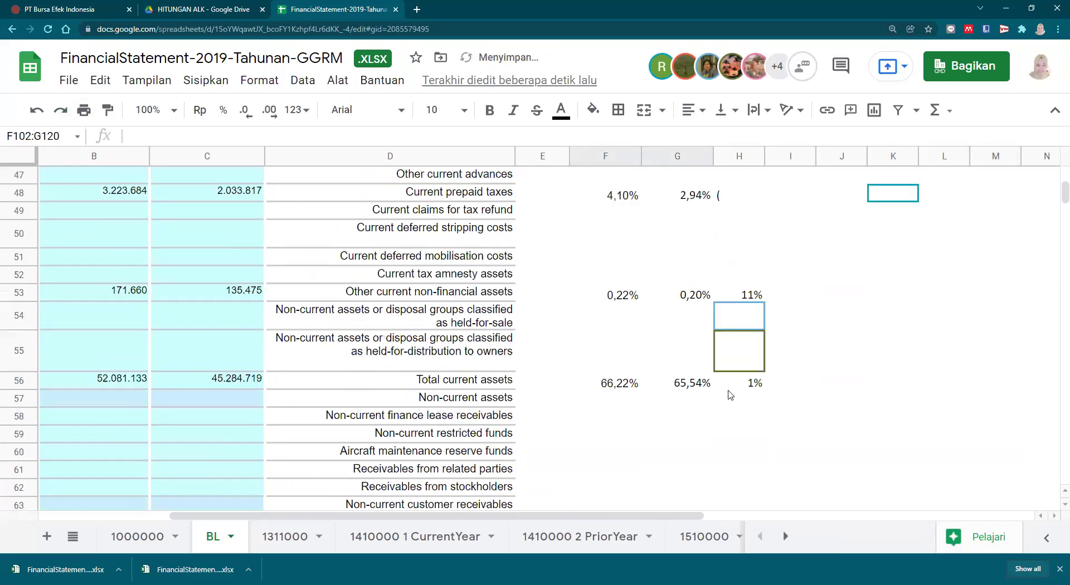
click(647, 418)
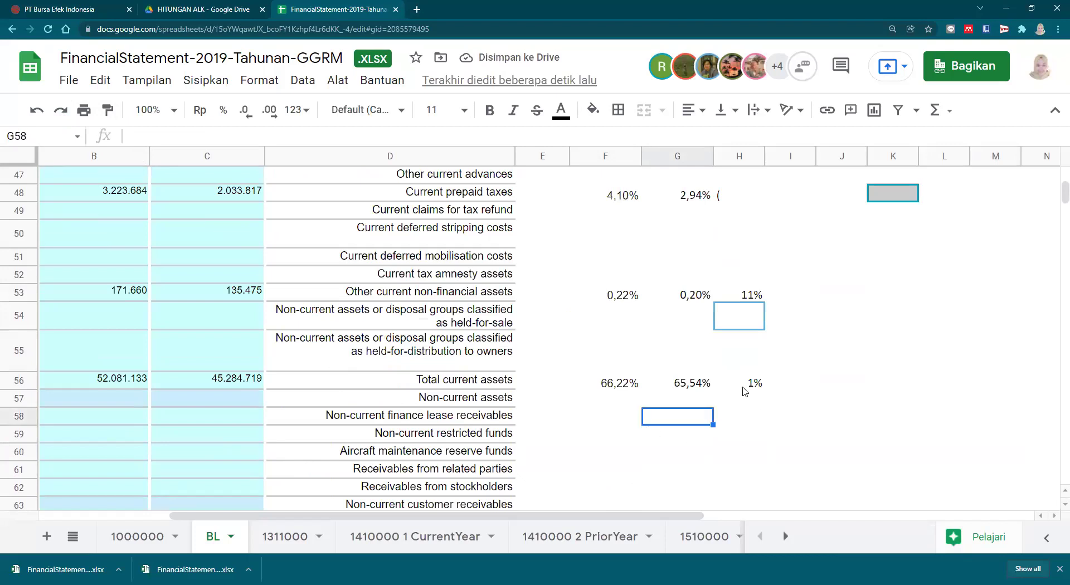
click(744, 386)
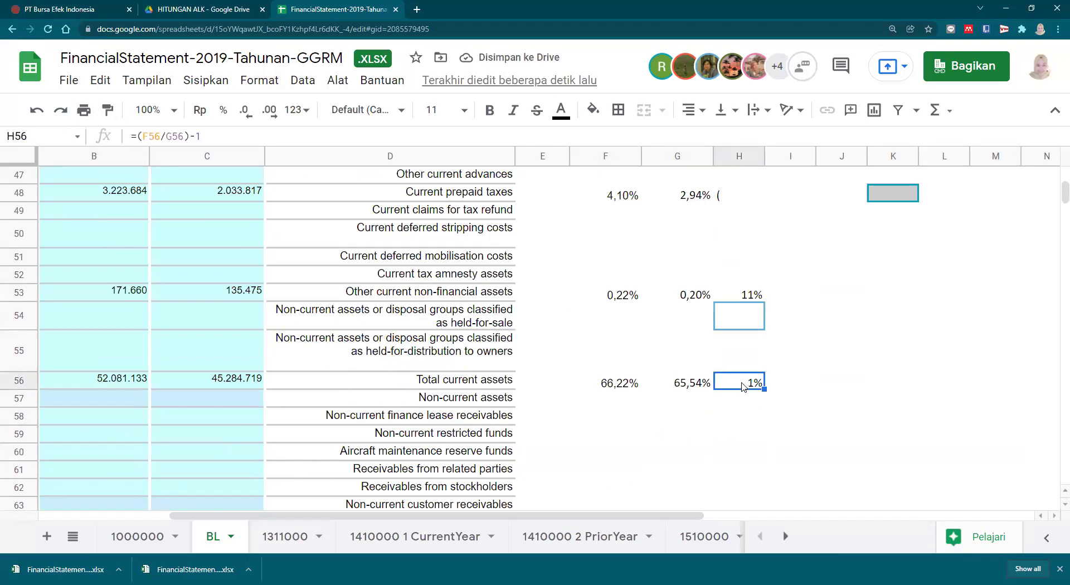
Clear the stray opening parenthesis from the current prepaid taxes change cell H48.
click(730, 182)
click(724, 201)
scroll(724, 200, up, 3)
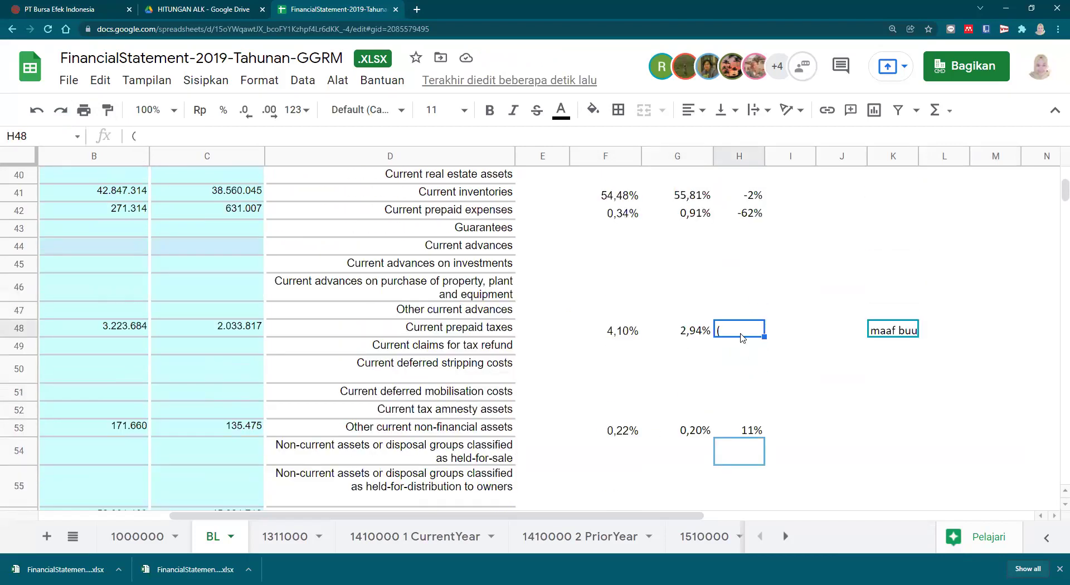
key(Delete)
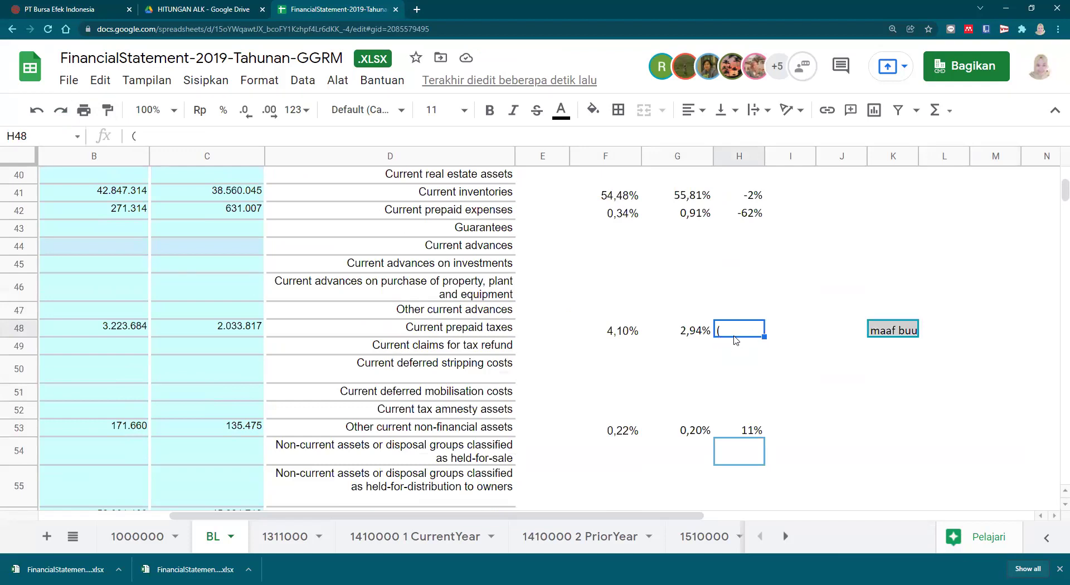
click(879, 450)
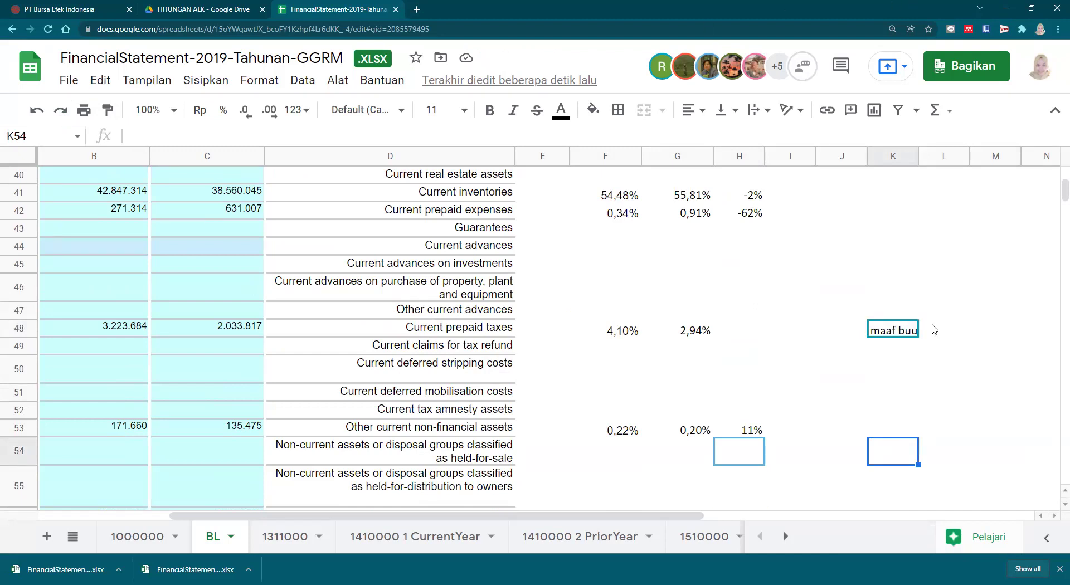
Review the year-on-year changes in column H from current prepaid taxes down through the non-current assets for missing entries.
click(761, 336)
click(840, 393)
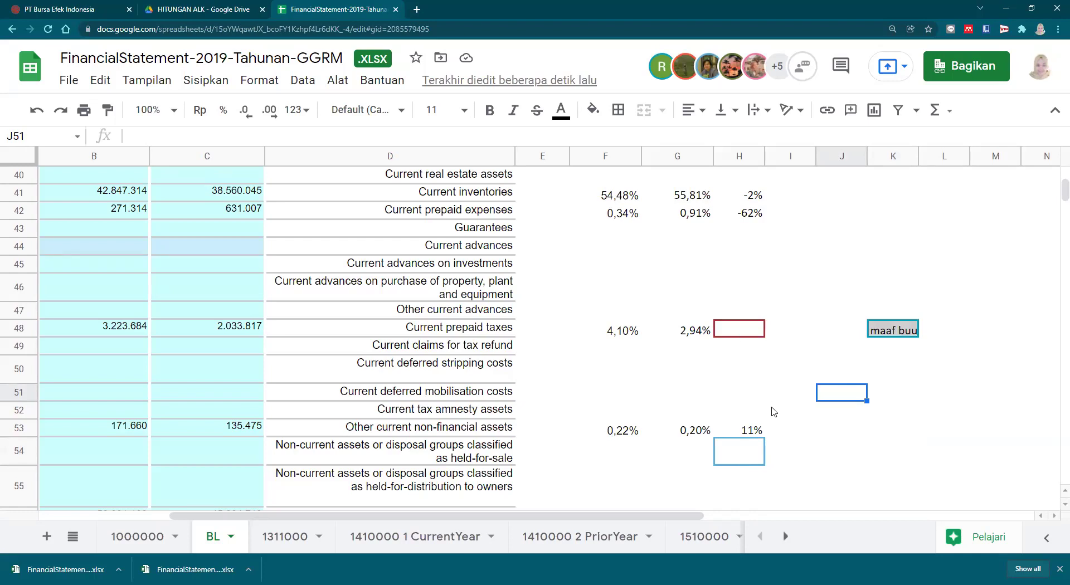
scroll(937, 490, down, 8)
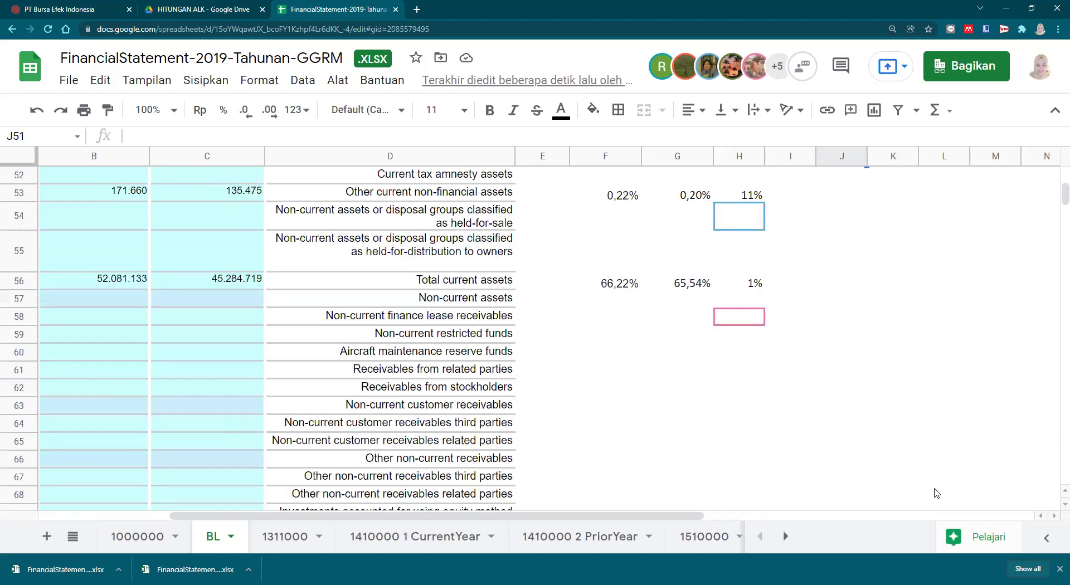
scroll(819, 463, down, 3)
scroll(814, 455, up, 11)
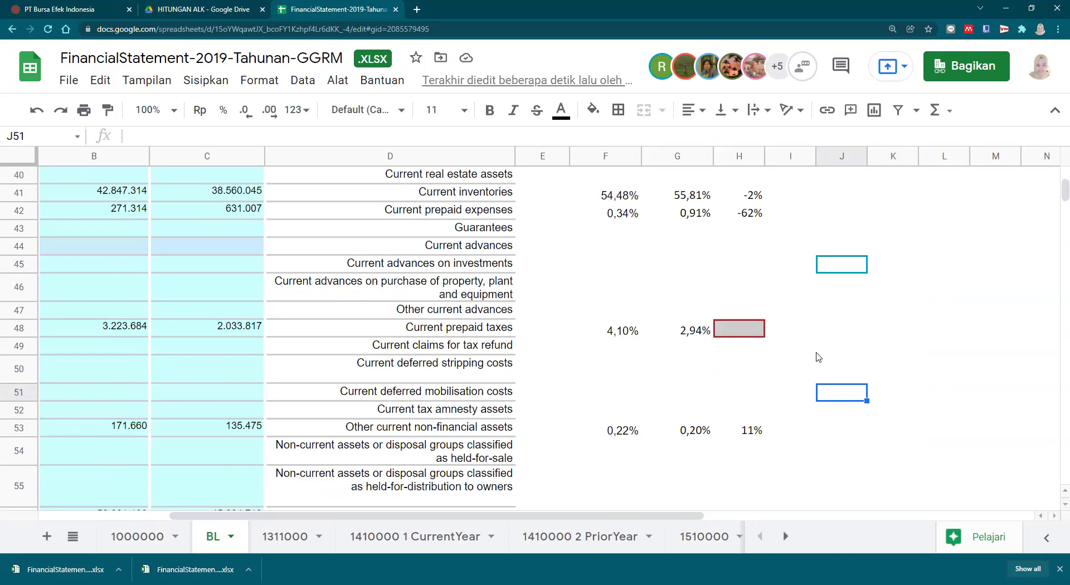
click(823, 350)
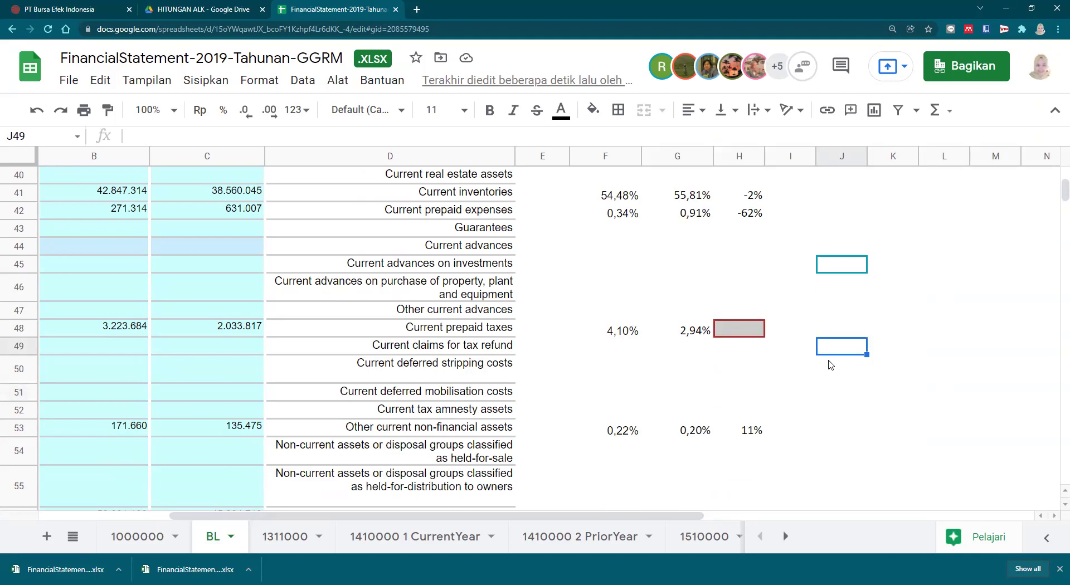
scroll(829, 363, down, 3)
scroll(830, 368, down, 15)
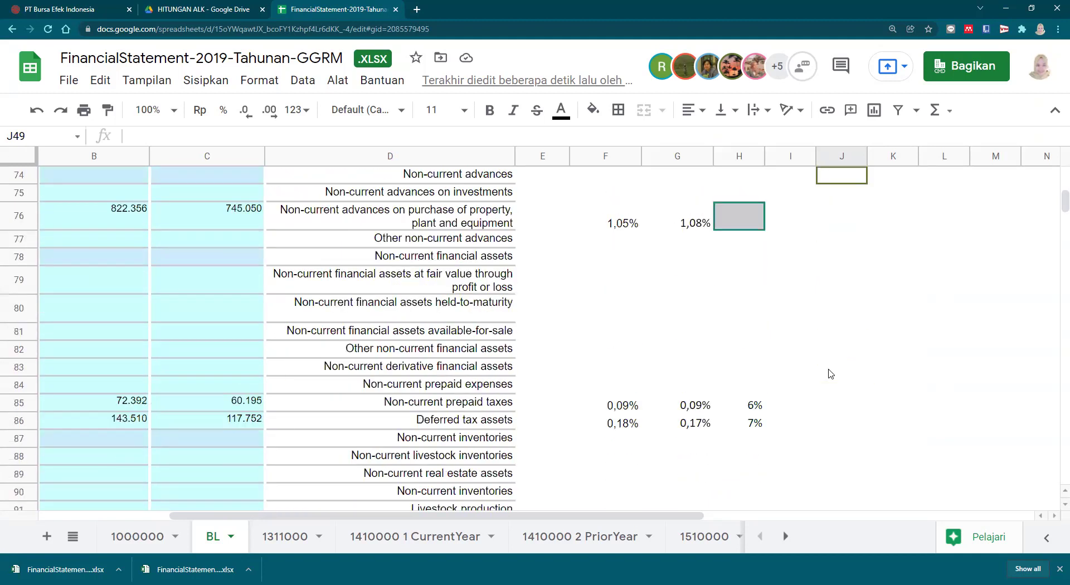
scroll(831, 374, down, 10)
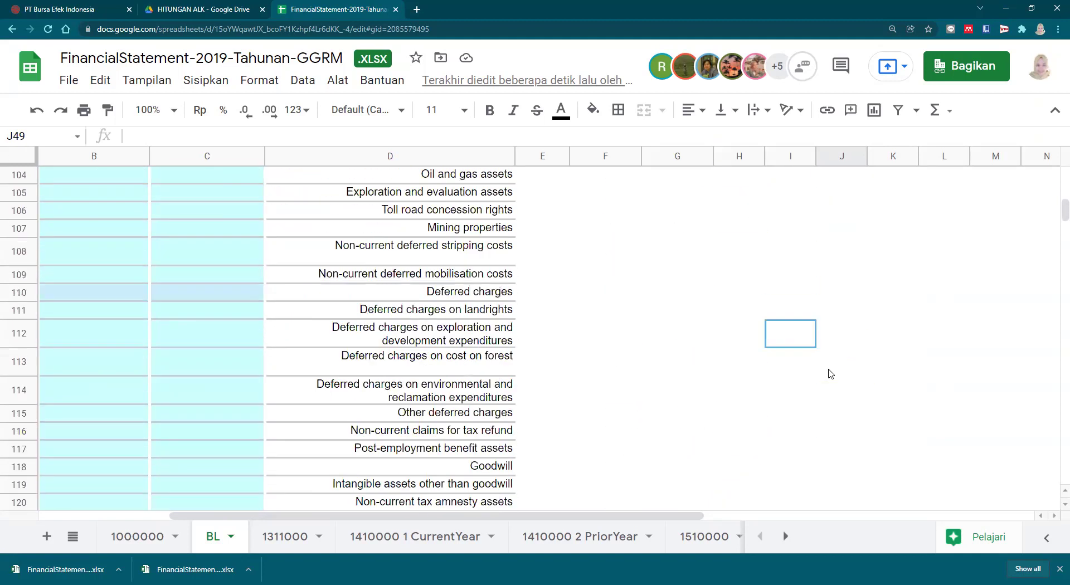
Check the year-on-year change formula for current prepaid taxes in H48, leaving it as it is.
scroll(831, 373, up, 20)
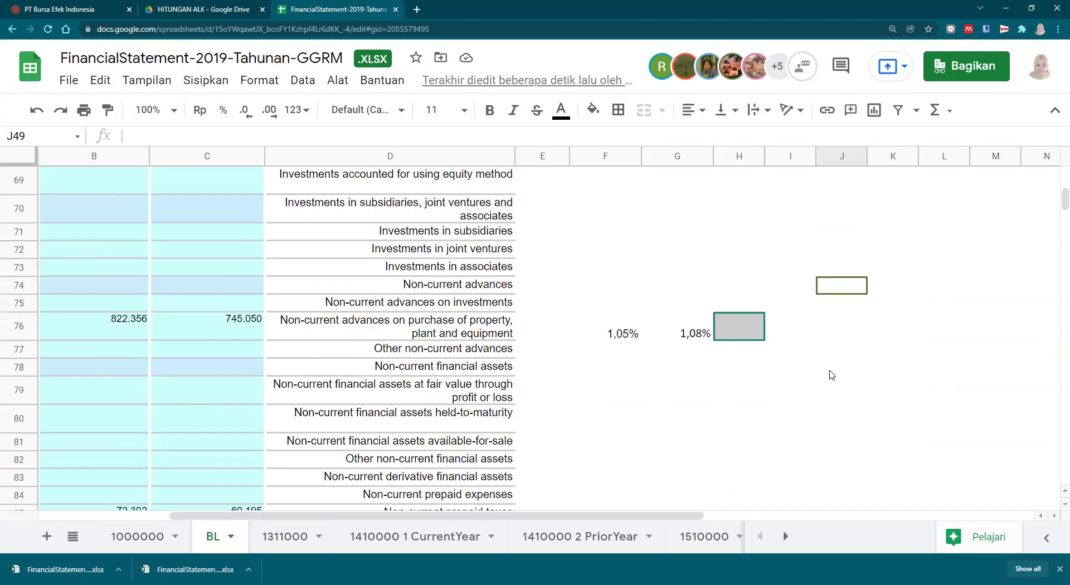
scroll(831, 375, up, 3)
scroll(831, 374, down, 2)
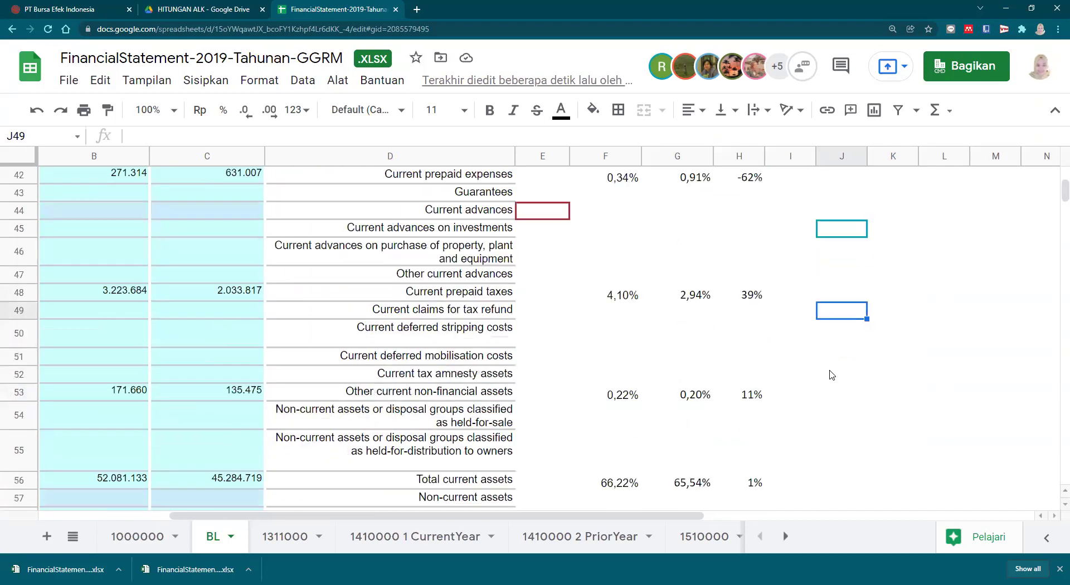
scroll(832, 375, up, 3)
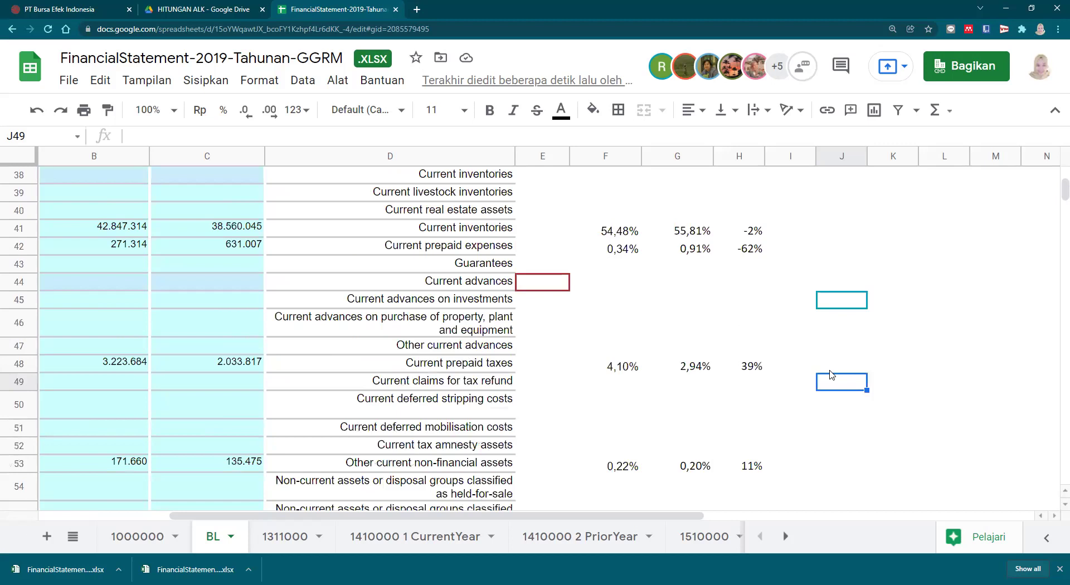
click(737, 426)
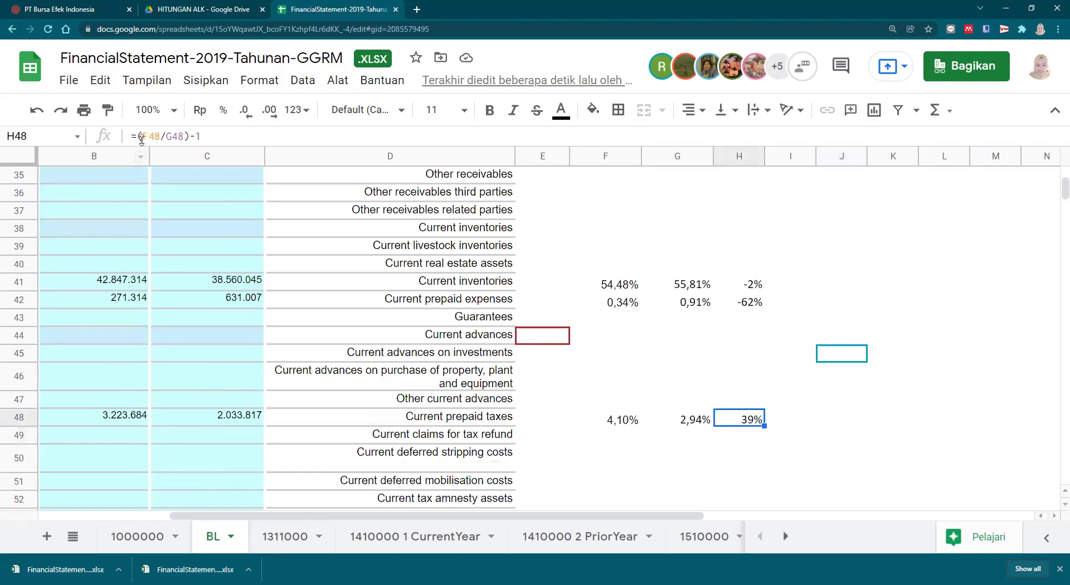
click(214, 138)
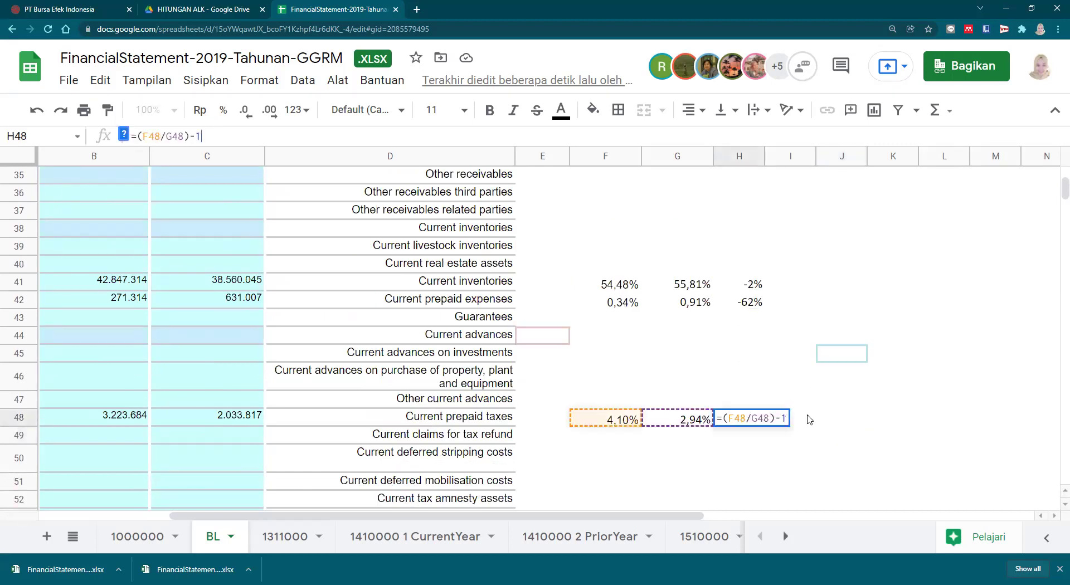
key(Return)
scroll(825, 433, down, 2)
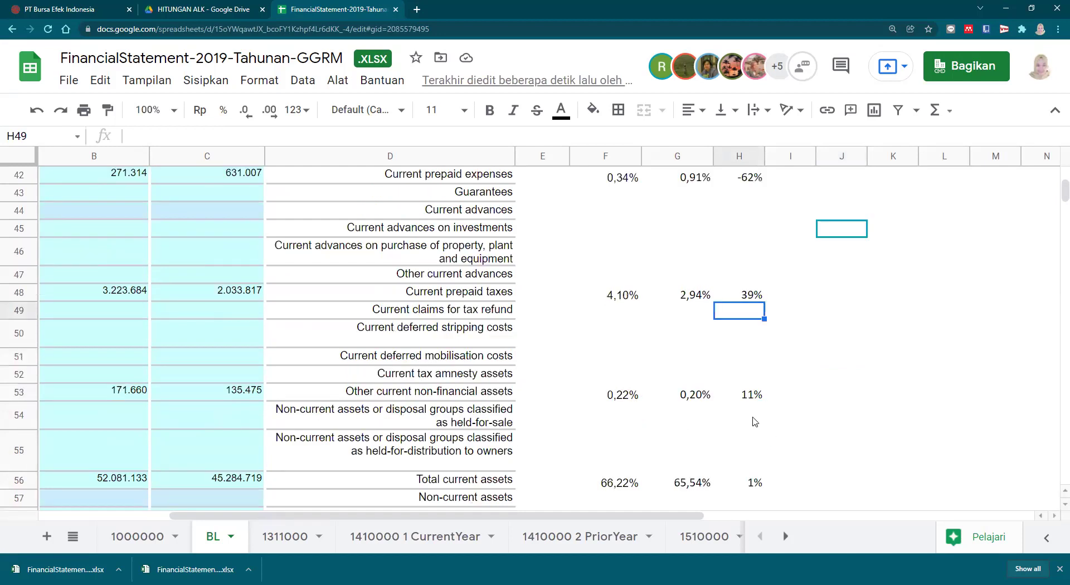
Check the change entries for other current non-financial assets in H53 and total current assets in H56.
click(744, 396)
click(861, 452)
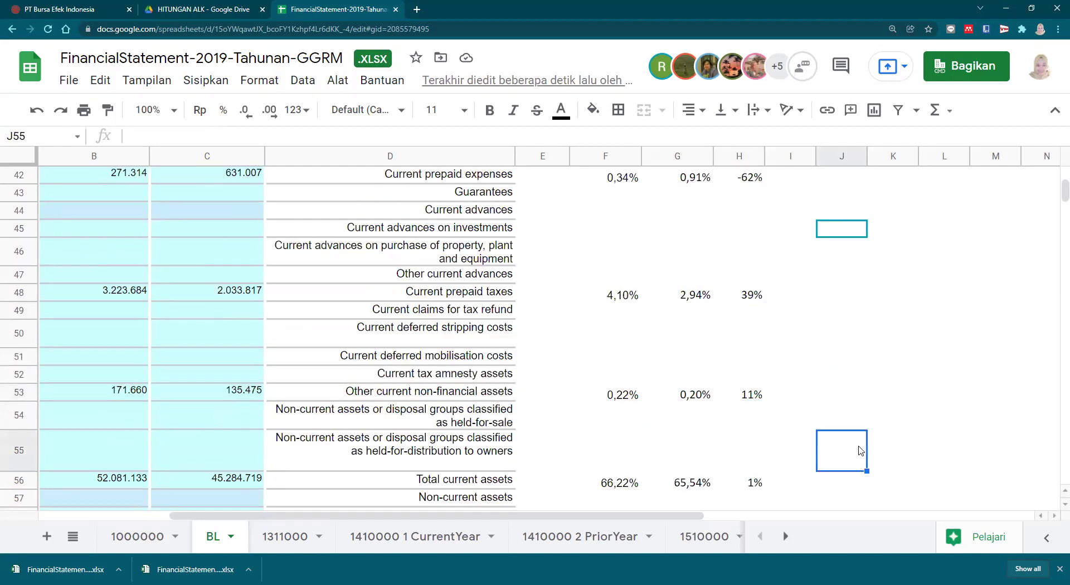
double_click(862, 451)
click(773, 489)
click(750, 487)
click(836, 488)
scroll(824, 493, down, 3)
scroll(791, 437, down, 5)
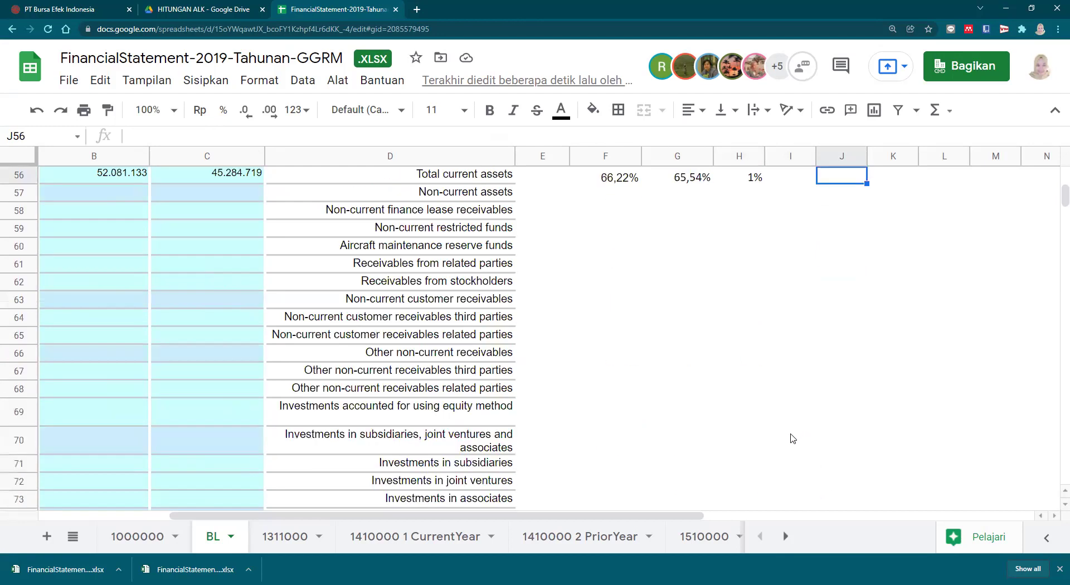
Check the change formula in H76 for non-current advances on purchase of property, plant and equipment.
click(758, 390)
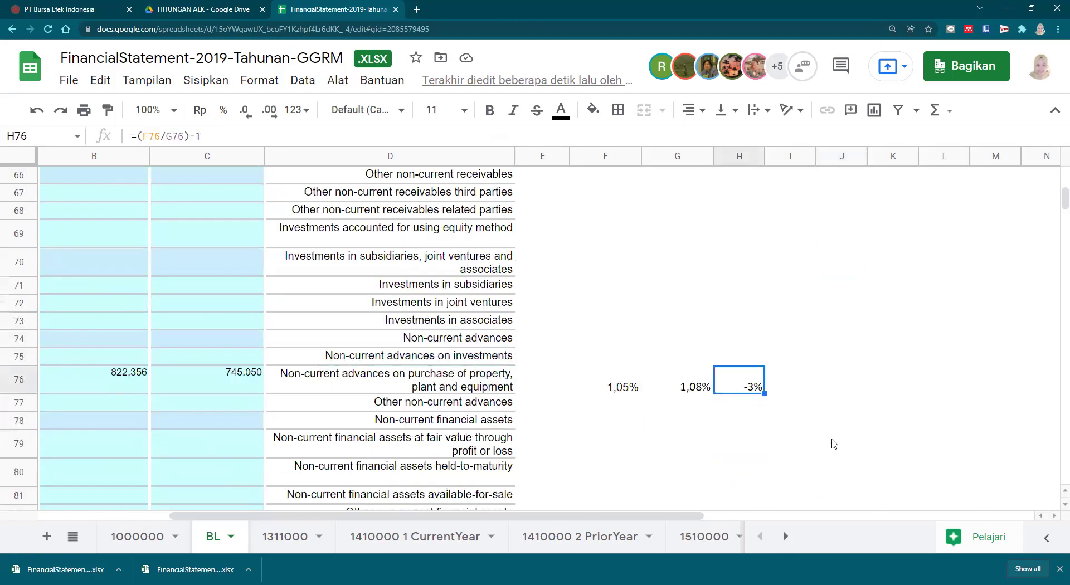
scroll(831, 442, down, 4)
scroll(831, 442, up, 6)
click(834, 445)
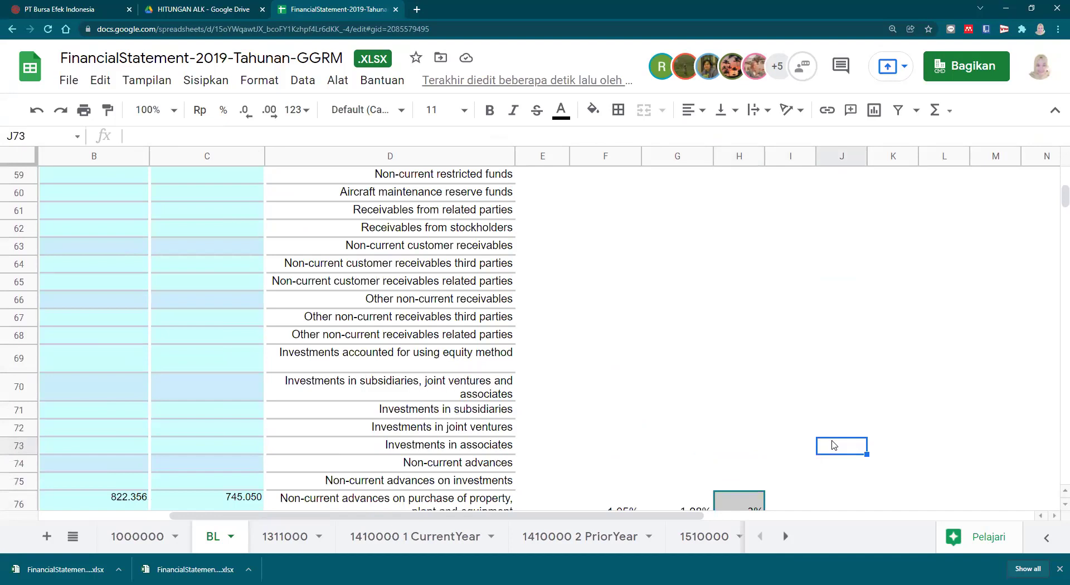
click(825, 384)
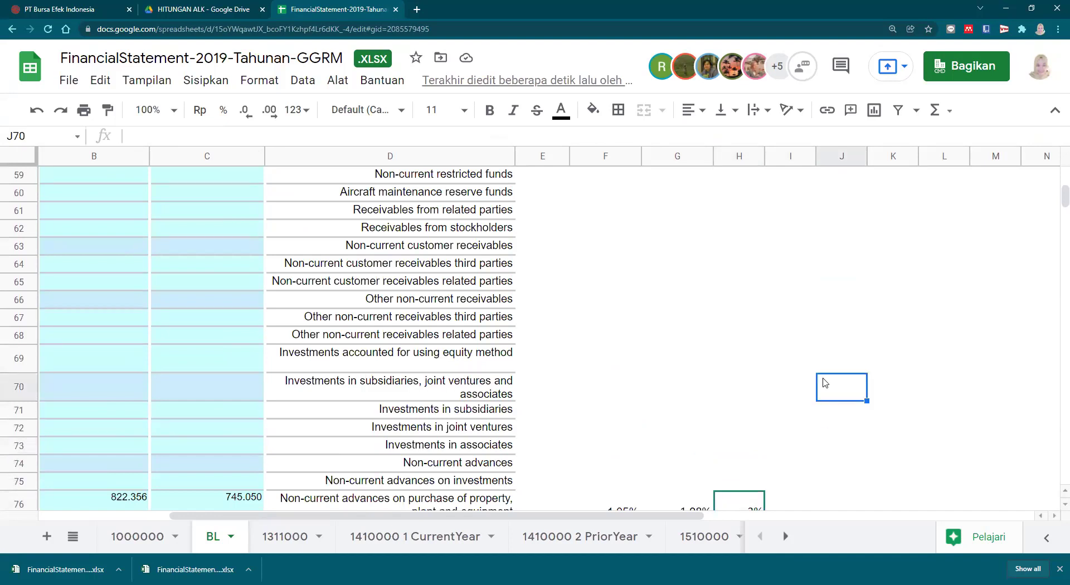
Clear the 2019 and 2018 vertical analysis percentages for the current assets heading row in F6:G6.
scroll(825, 383, up, 10)
scroll(826, 383, up, 8)
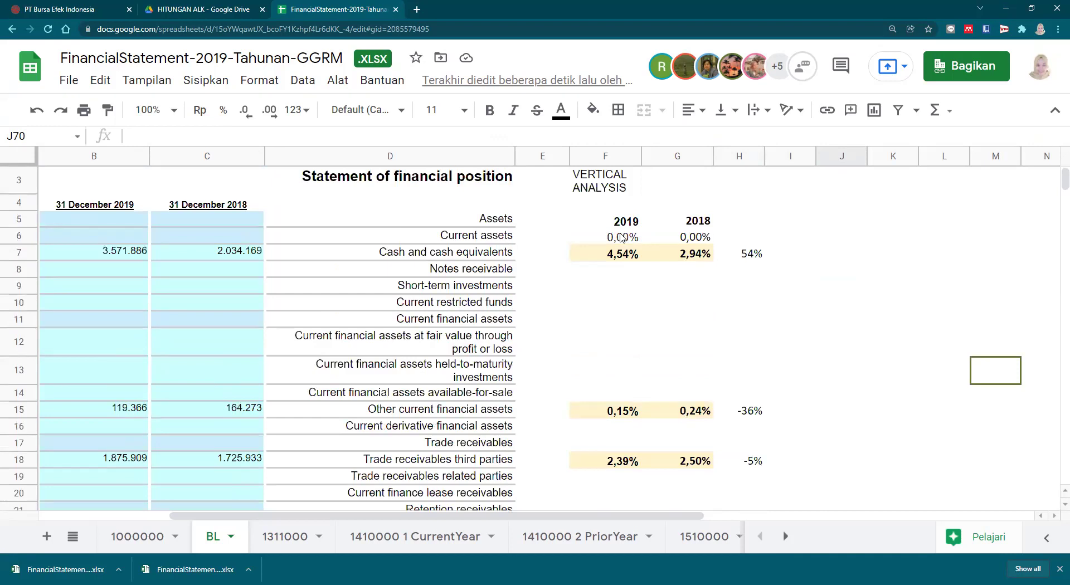
drag(621, 237, 682, 238)
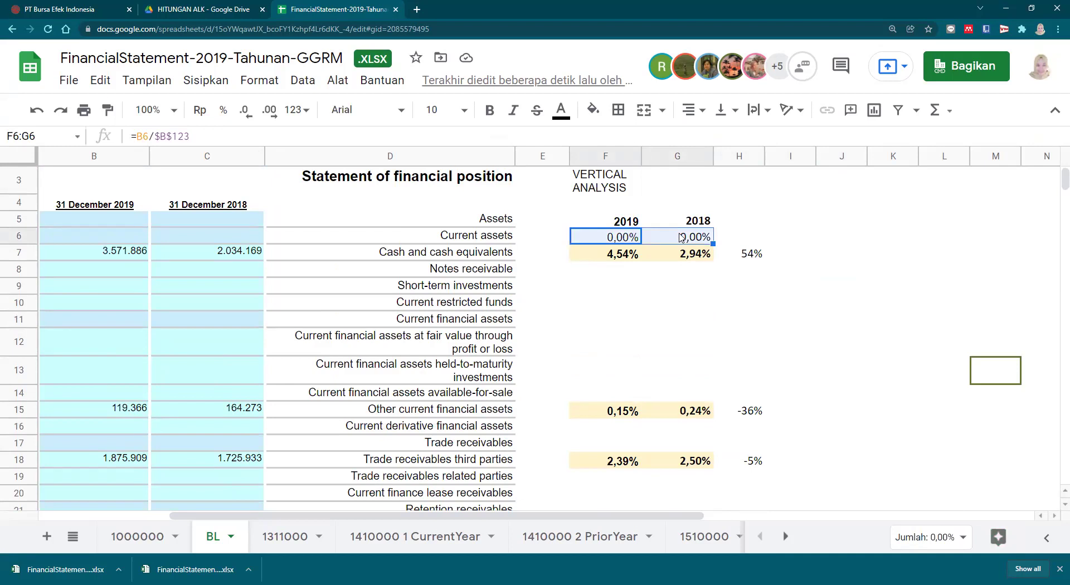
key(Delete)
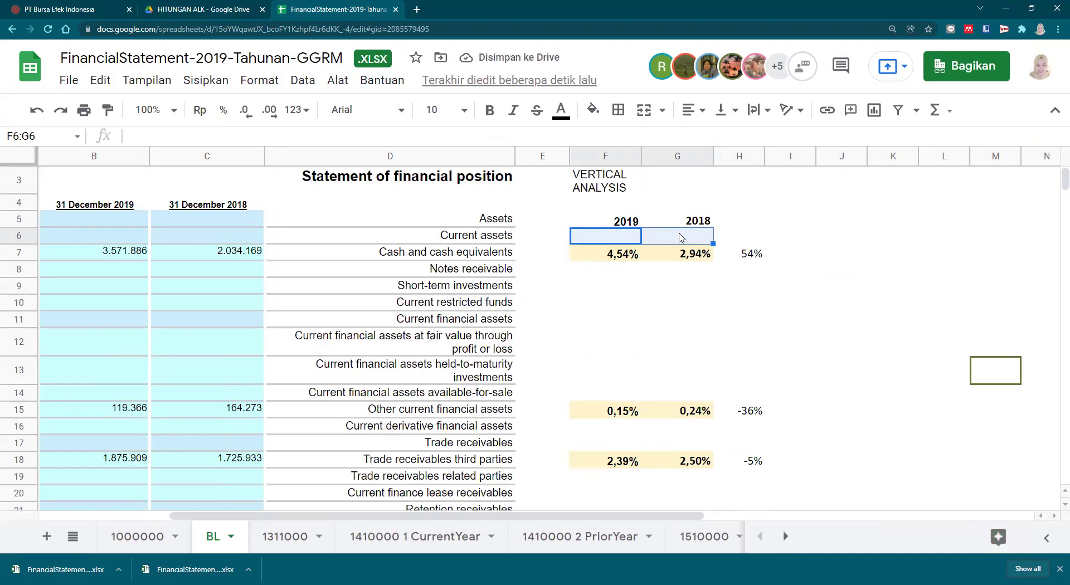
click(770, 295)
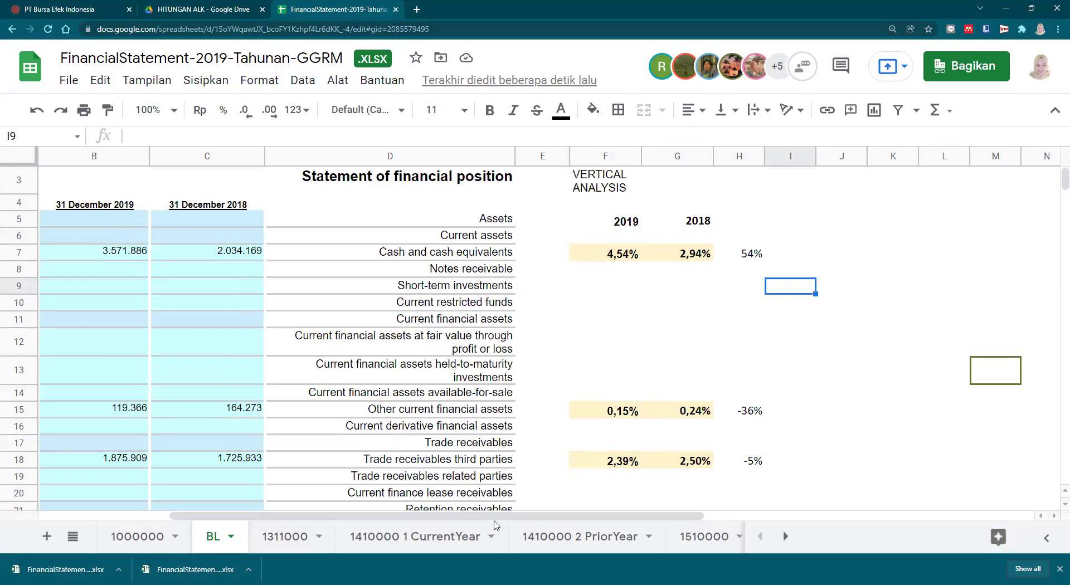
Rename the profit or loss statement sheet 1311000 as LR.
click(296, 545)
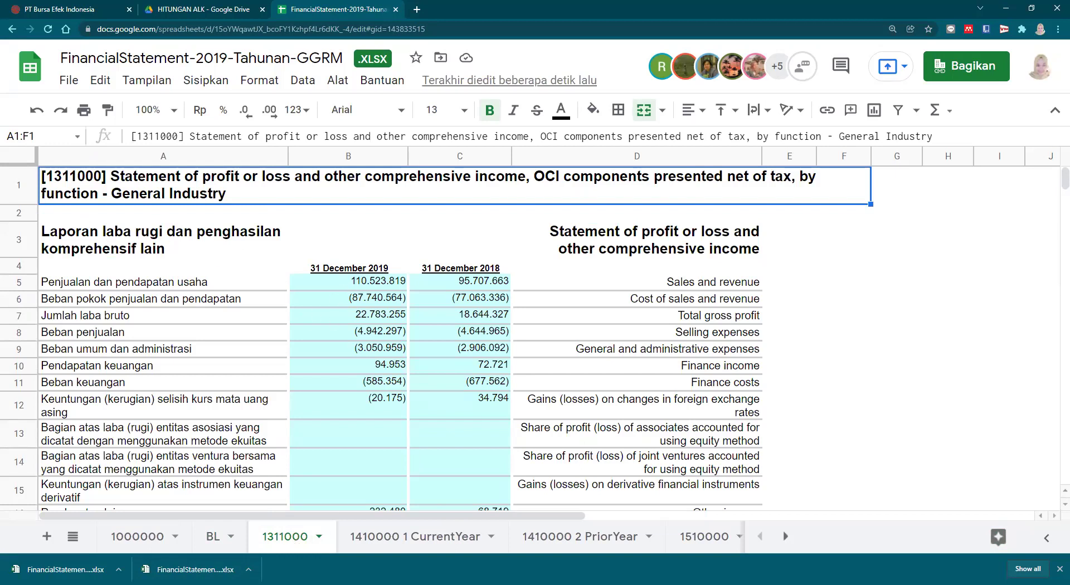
double_click(284, 539)
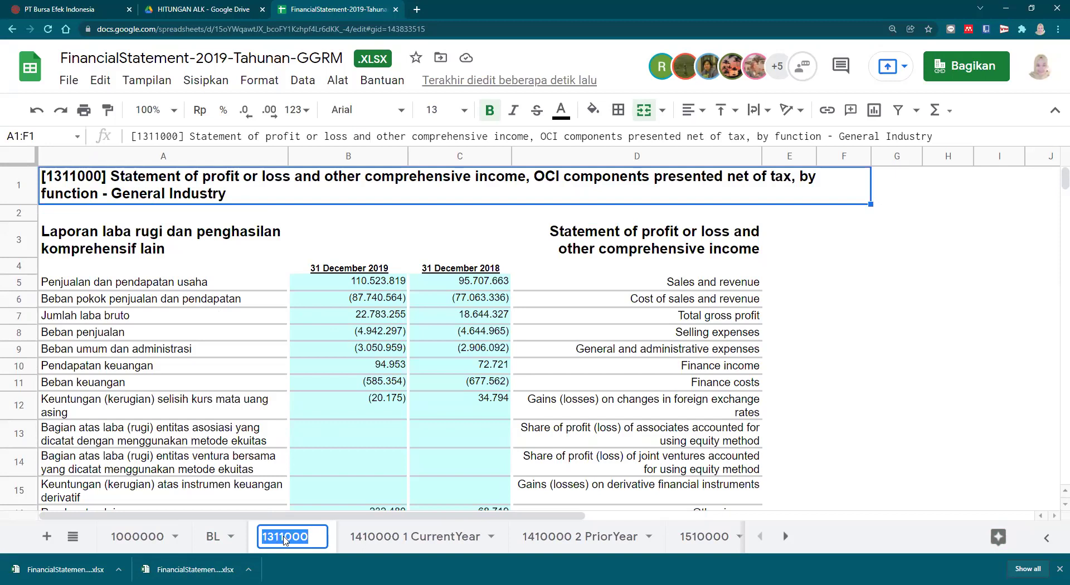
text(Ir)
text(LR)
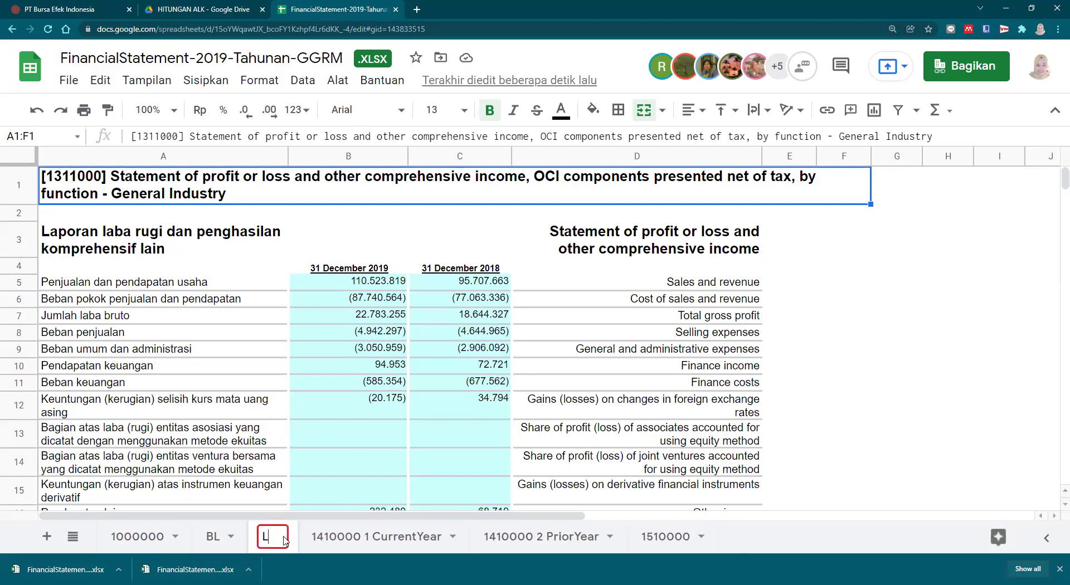
click(333, 543)
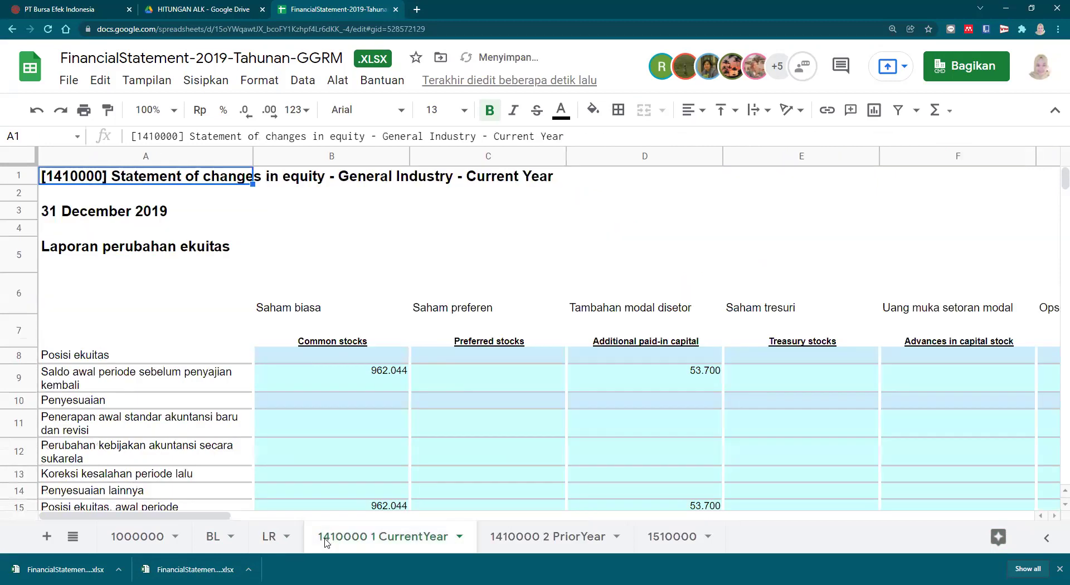
Look over the prior-year statement of changes in equity on the 1410000 2 PriorYear sheet.
click(564, 538)
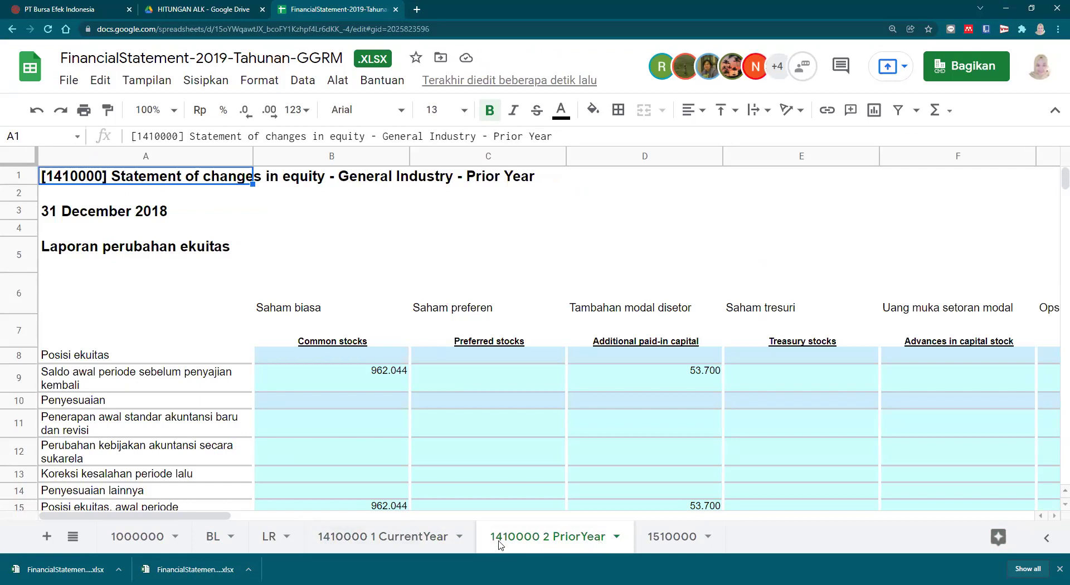
scroll(491, 510, down, 3)
scroll(490, 510, up, 3)
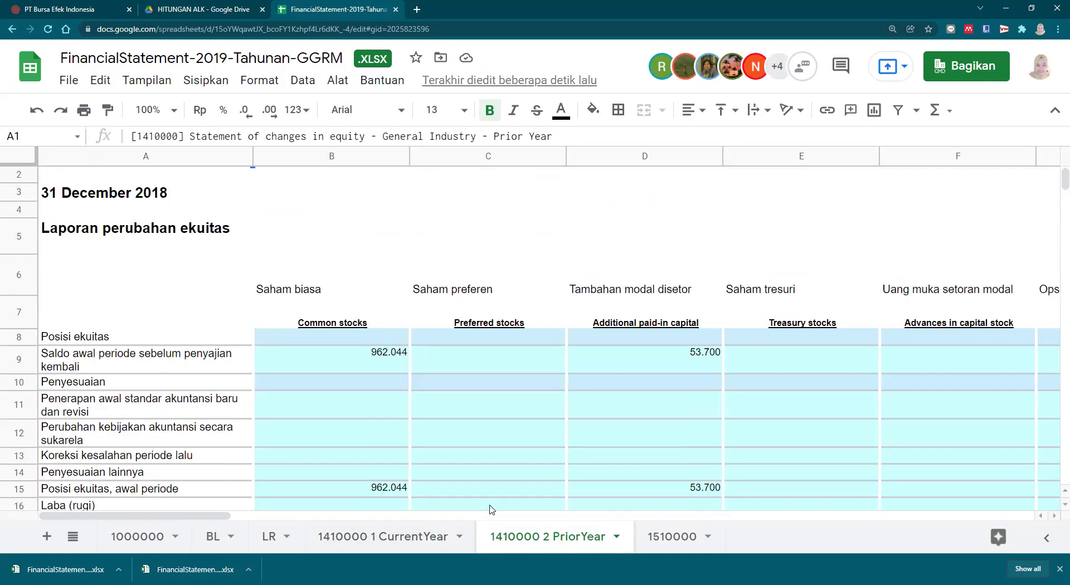
Examine the opening balances of common stocks and additional paid-in capital on the 1410000 1 CurrentYear sheet.
click(413, 538)
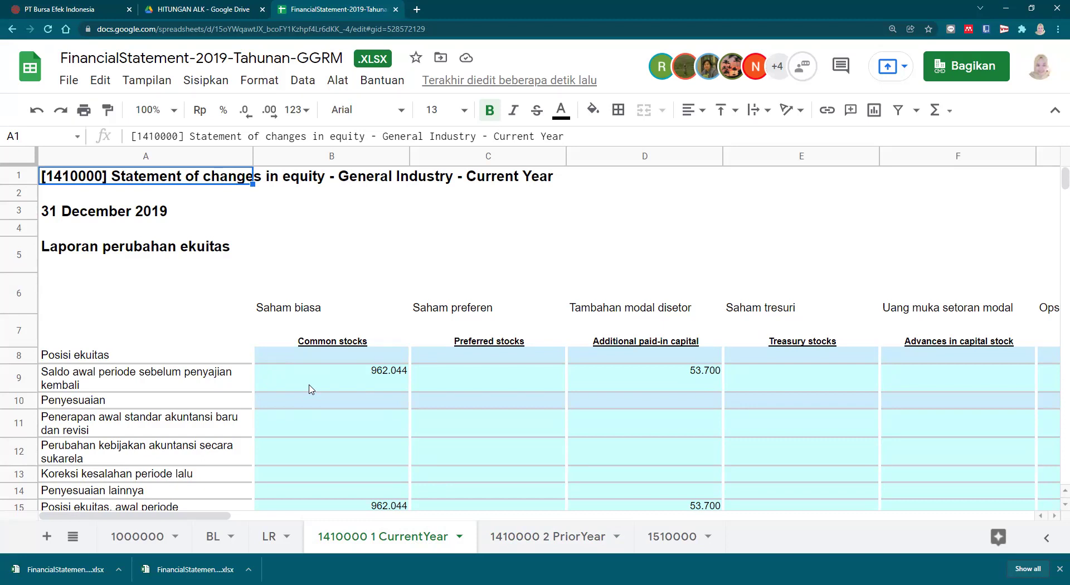
click(355, 384)
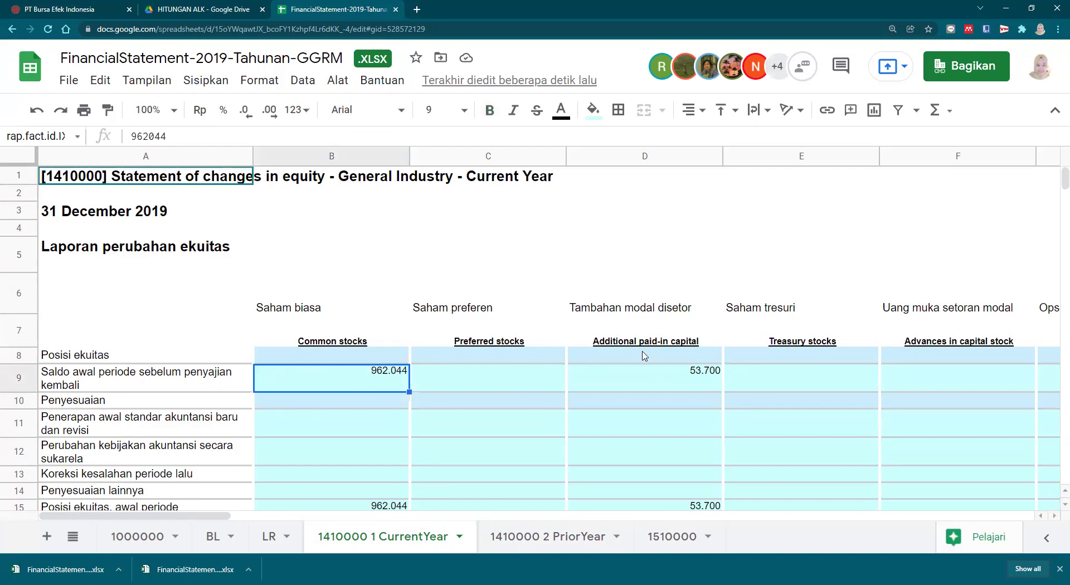
click(655, 383)
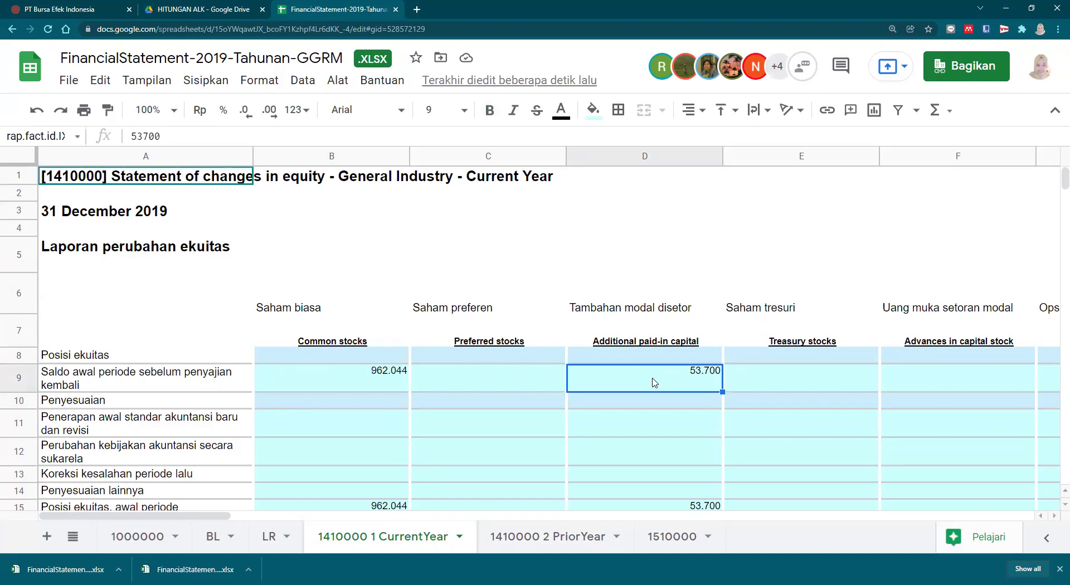
scroll(705, 385, down, 1)
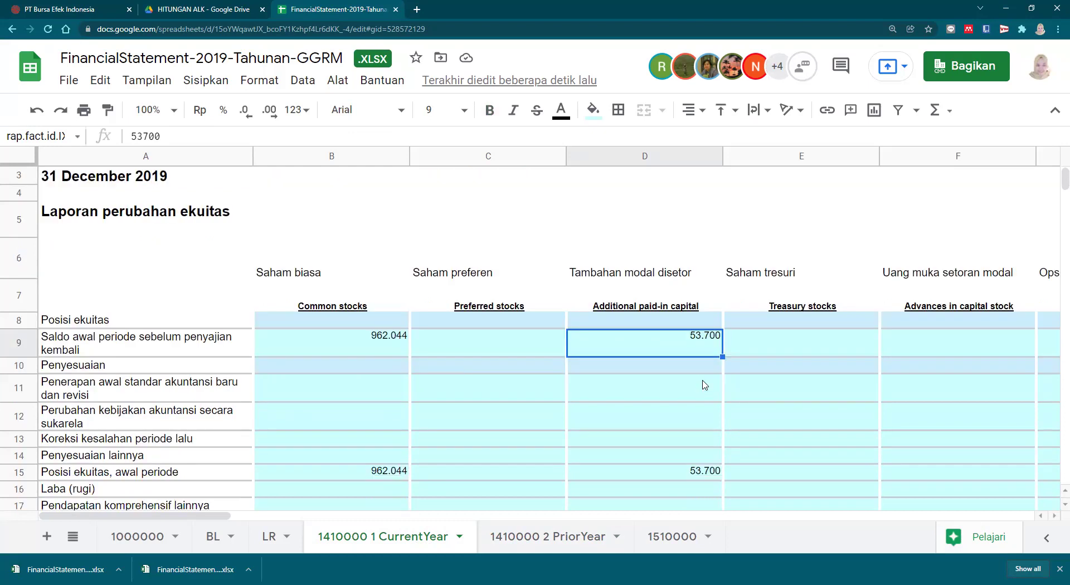
Examine the opening balance for the difference in value of equity transactions with non-controlling interests in column Q.
drag(223, 513, 615, 540)
click(807, 356)
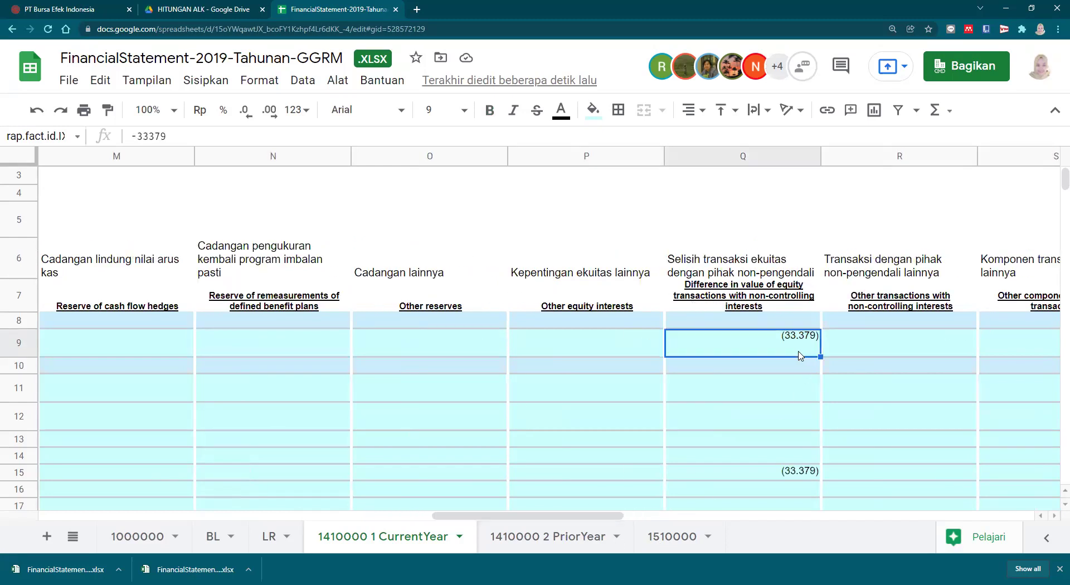
drag(532, 523, 587, 522)
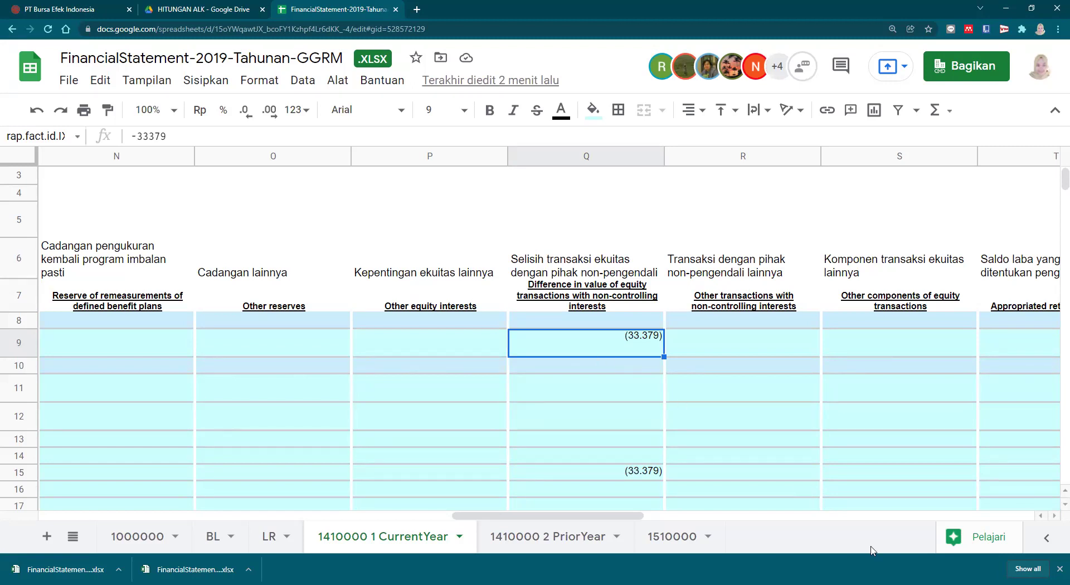
Review the equity components across the current-year statement and examine the opening appropriated retained earnings in column T.
drag(601, 518, 117, 530)
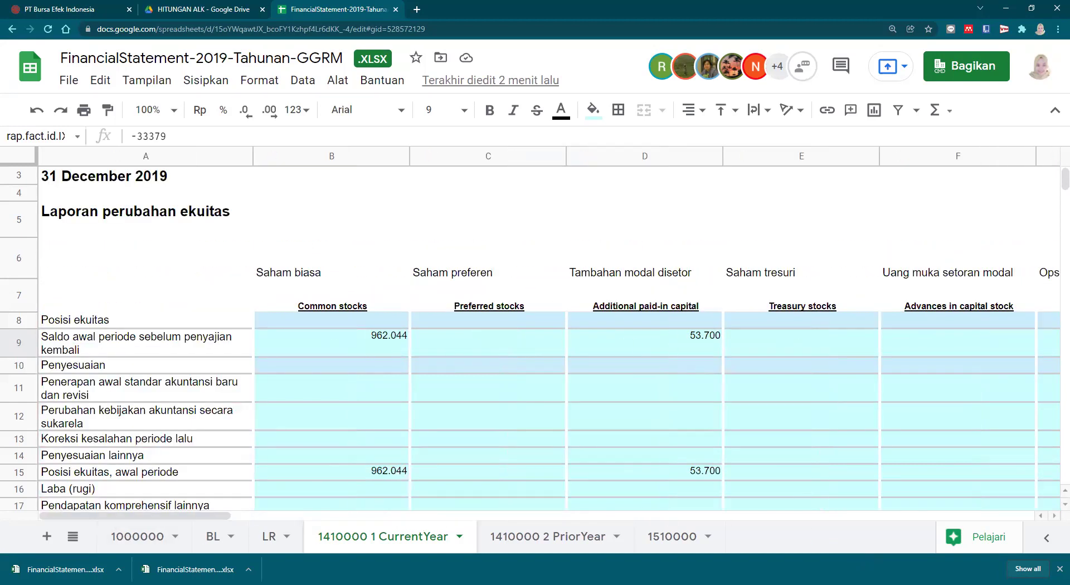
drag(115, 520, 564, 538)
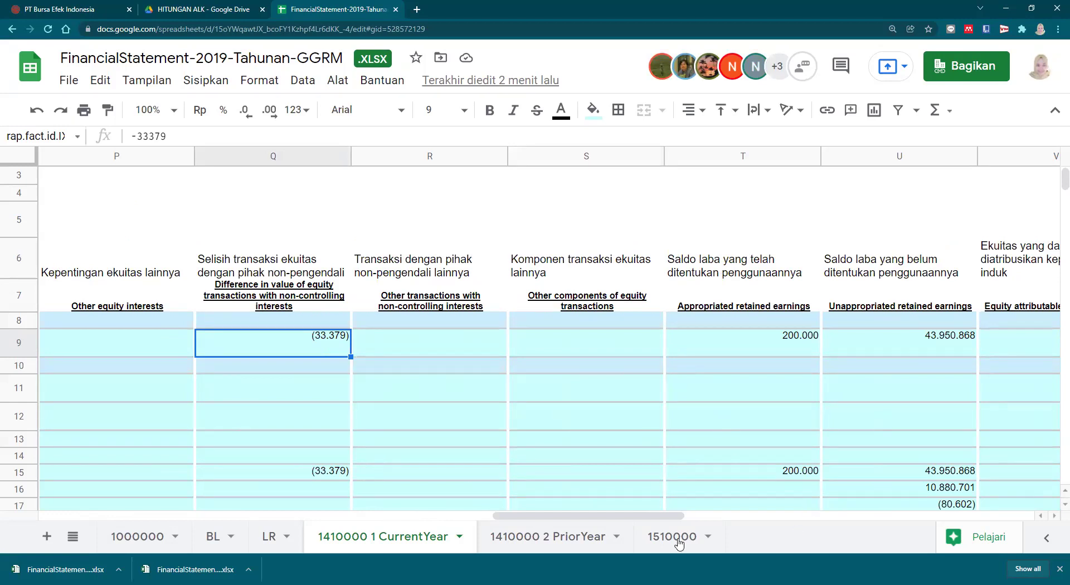
drag(660, 517, 774, 531)
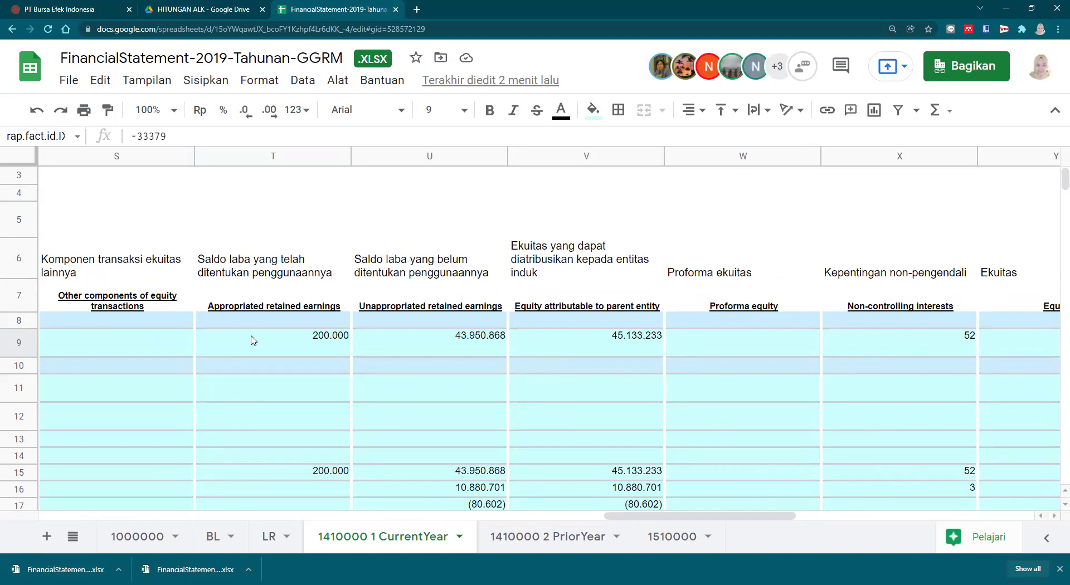
click(326, 345)
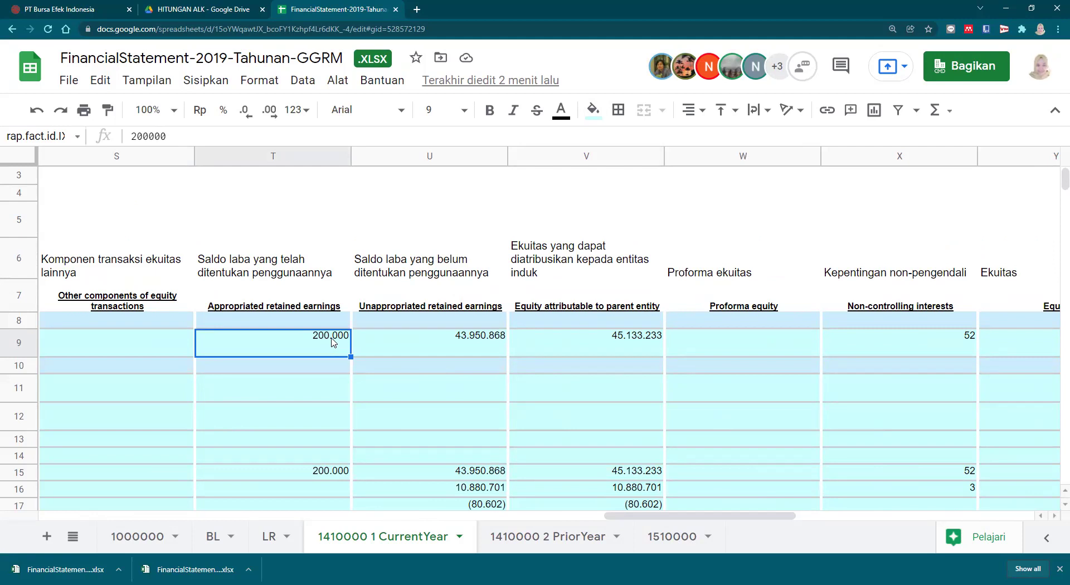
Revisit the statement's heading in A5 and compare the opening balances of appropriated and unappropriated retained earnings.
drag(680, 516, 43, 543)
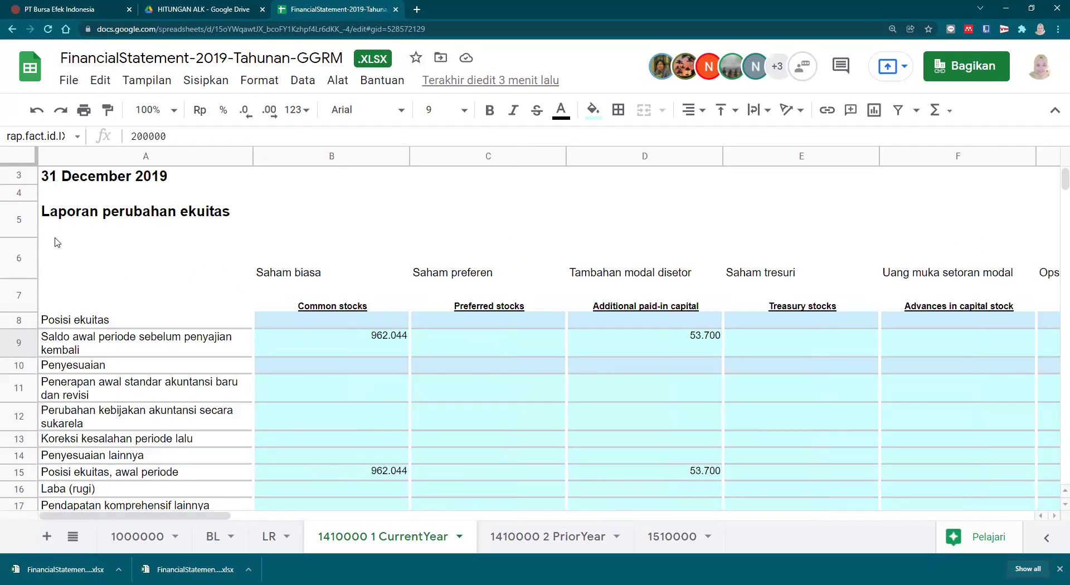
click(56, 233)
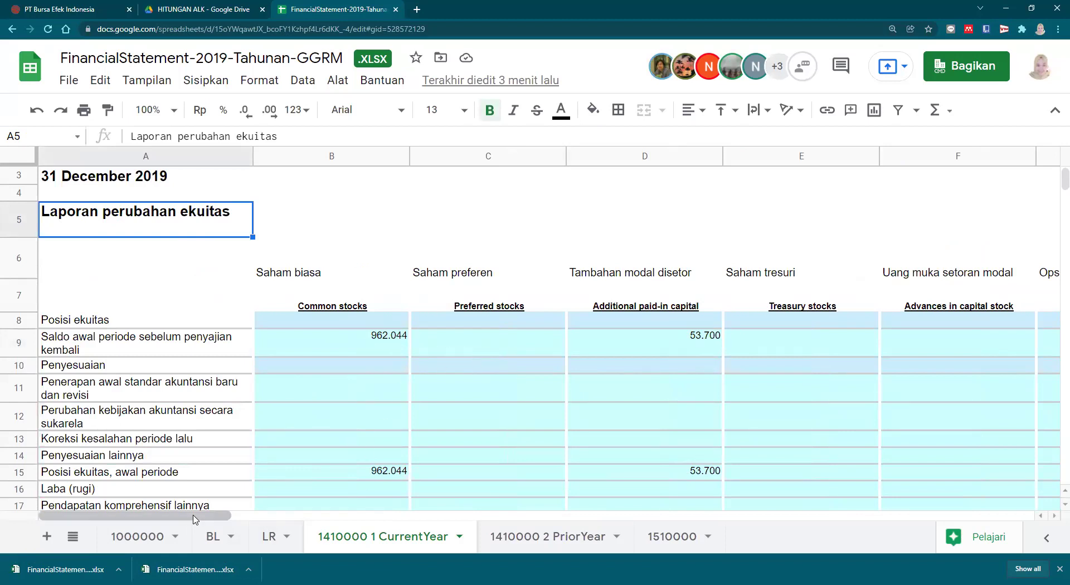
drag(196, 520, 719, 524)
click(434, 336)
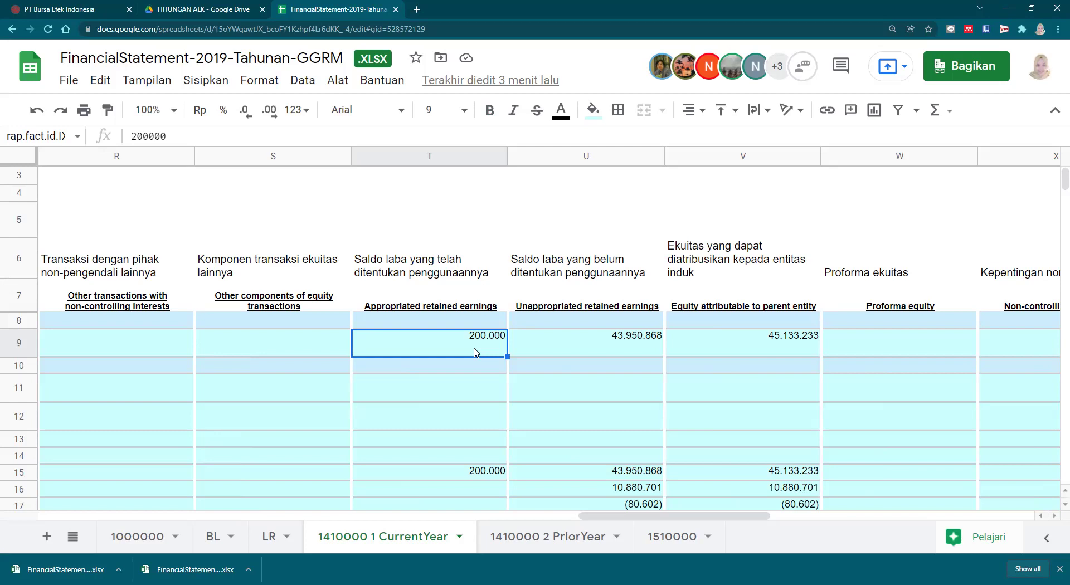
click(596, 347)
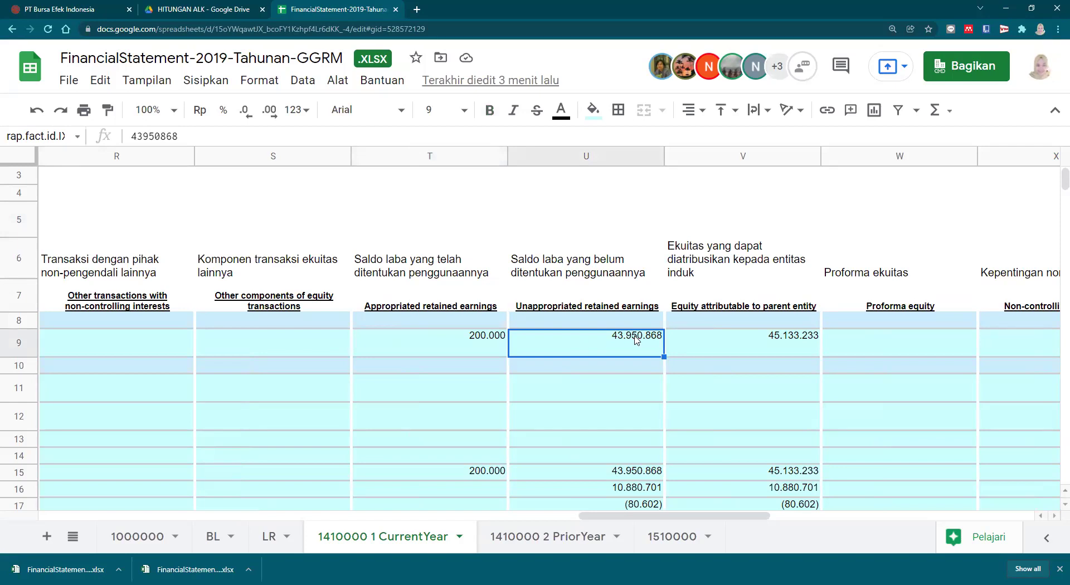
Compare the opening retained earnings balances with the equity attributable to the parent entity in row 9, and open the 1410000 2 PriorYear sheet.
click(441, 338)
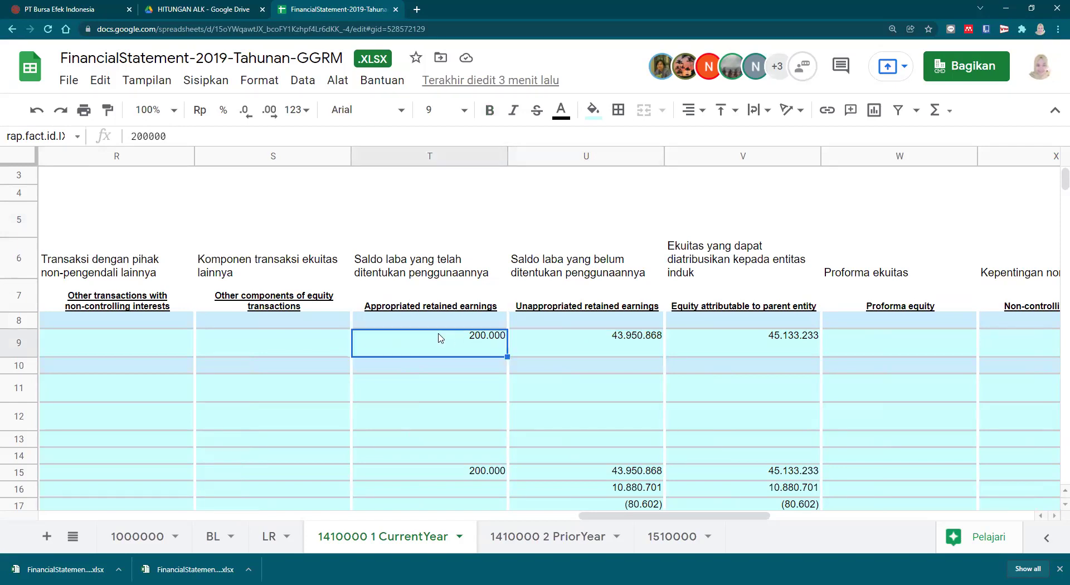
click(619, 341)
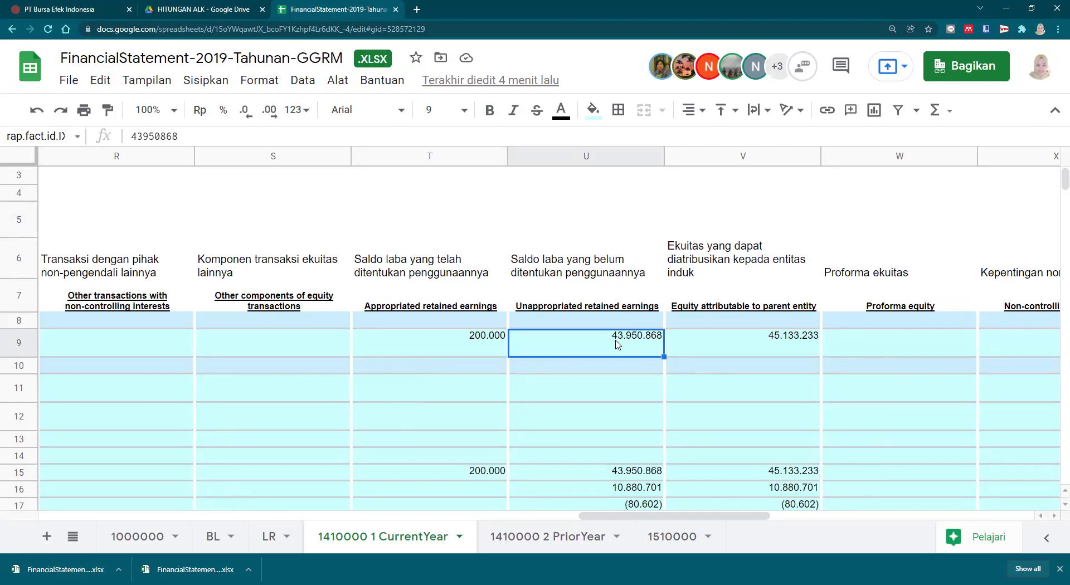
click(478, 348)
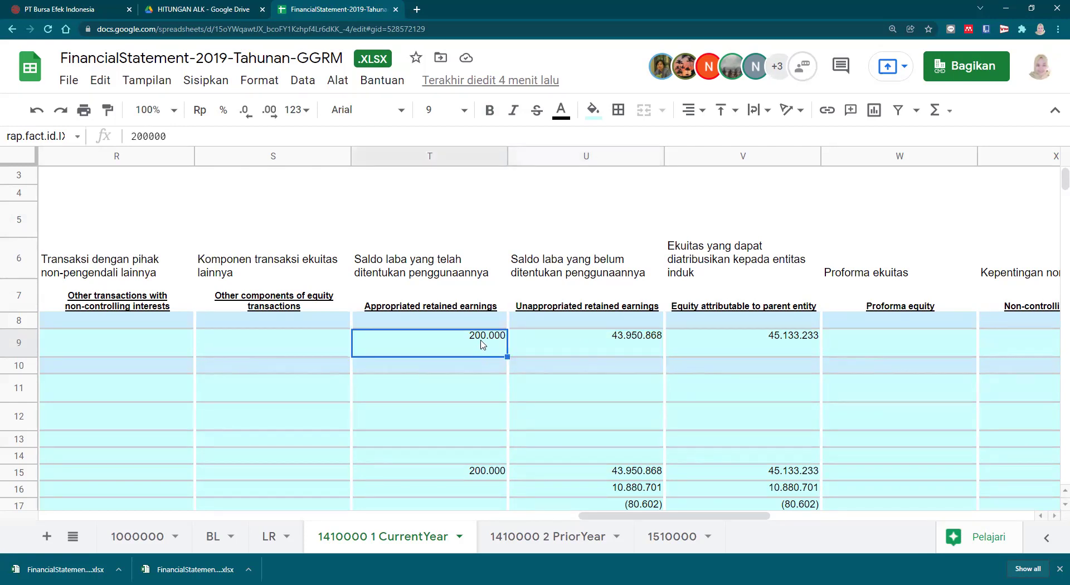
click(622, 347)
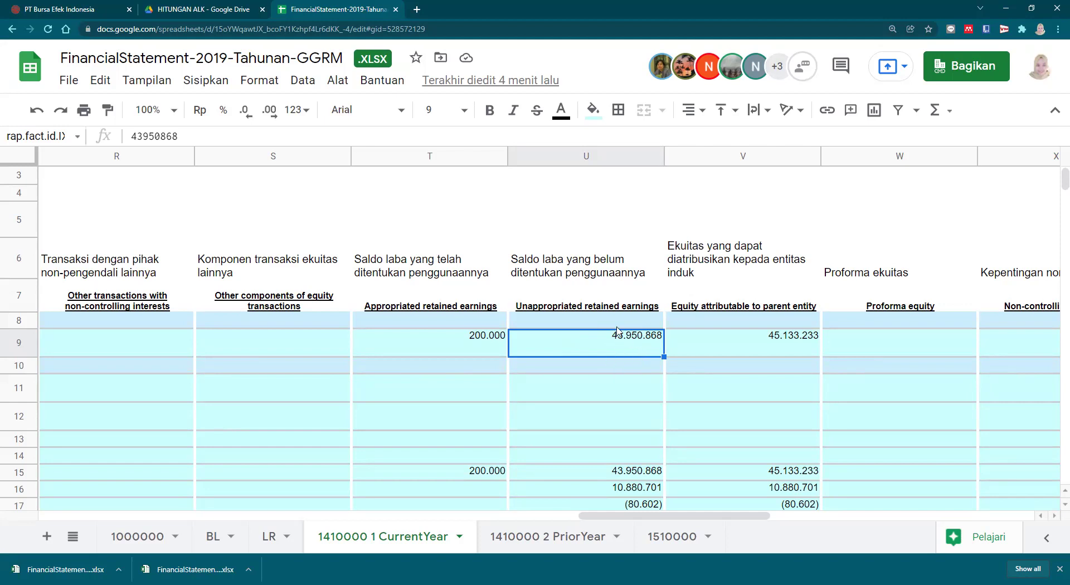
click(742, 353)
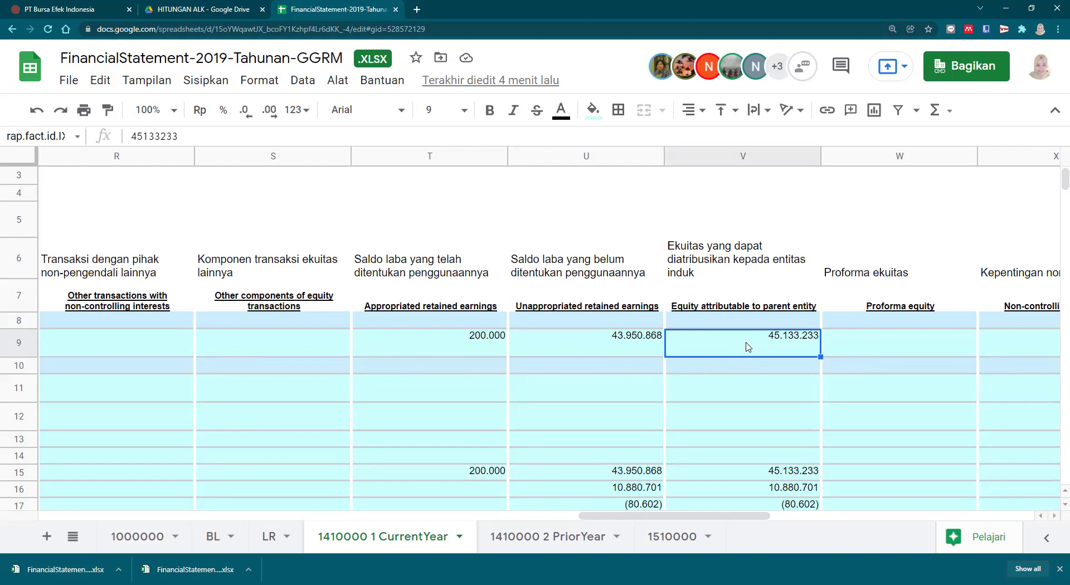
click(885, 390)
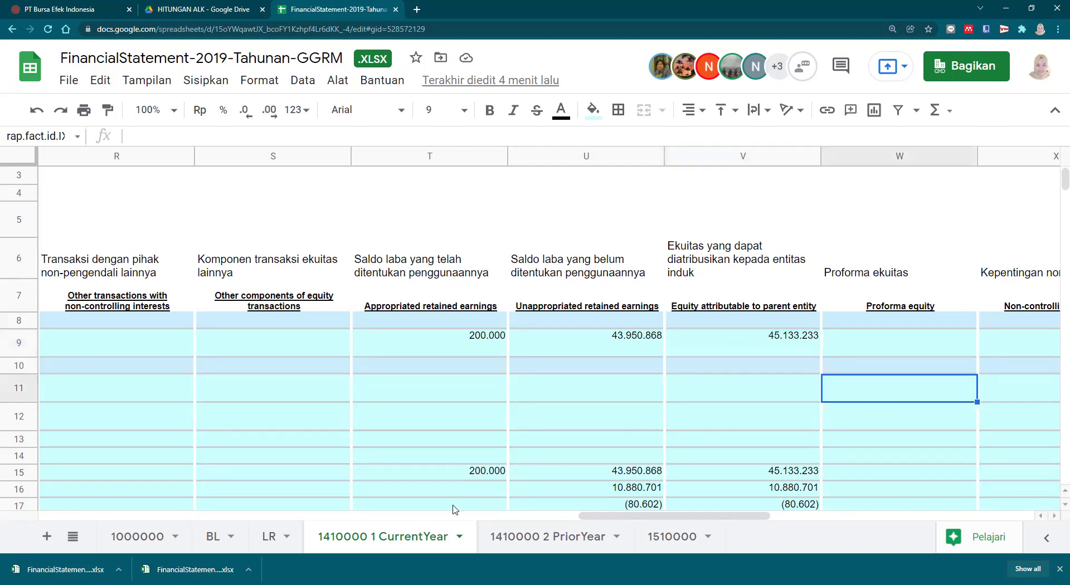
click(493, 541)
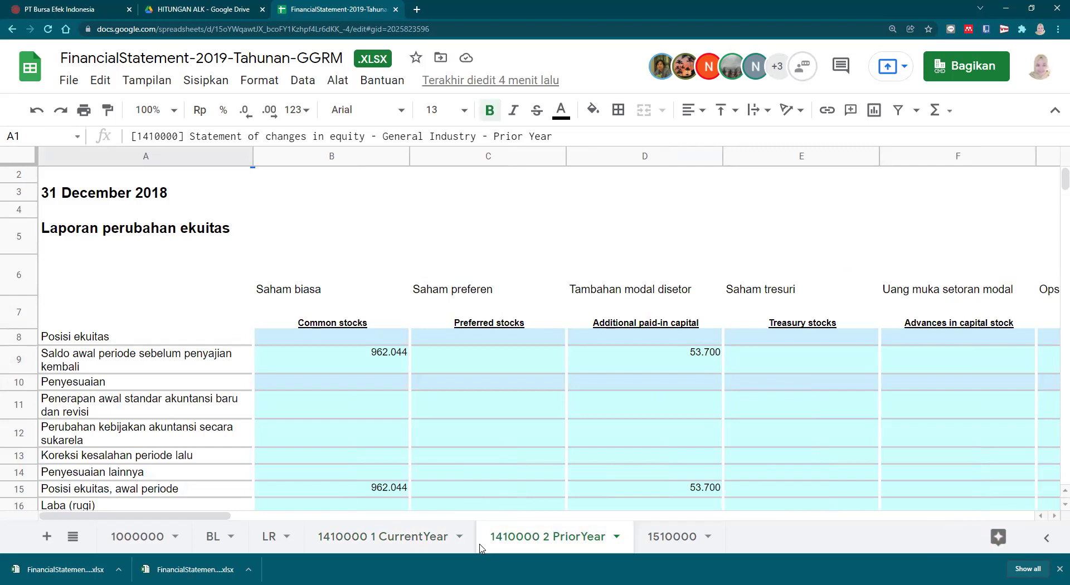
Rename the 1510000 cash flow statement sheet as CF and move it directly after the LR sheet.
double_click(672, 538)
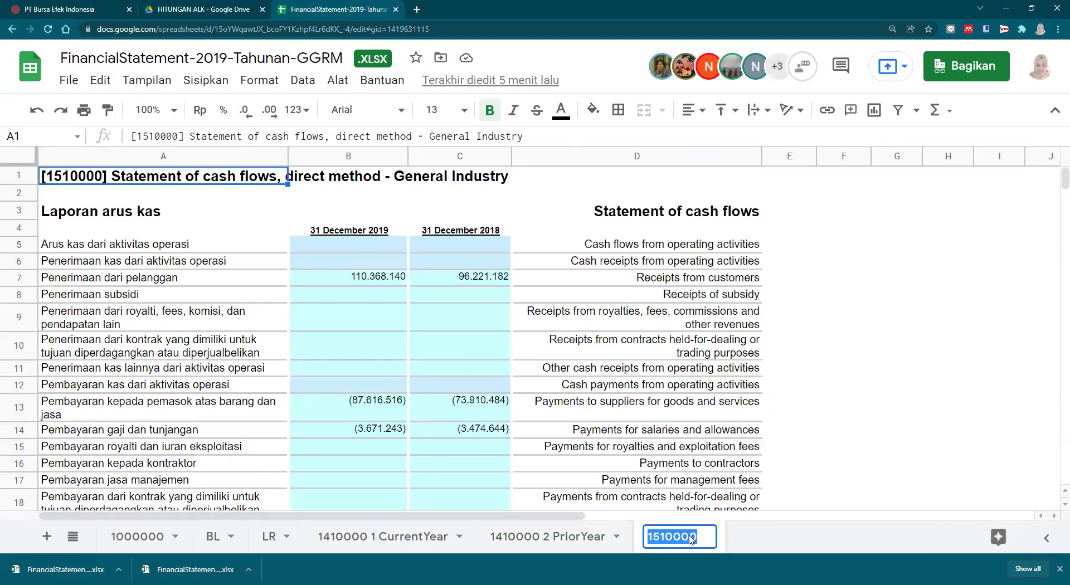
text(cf)
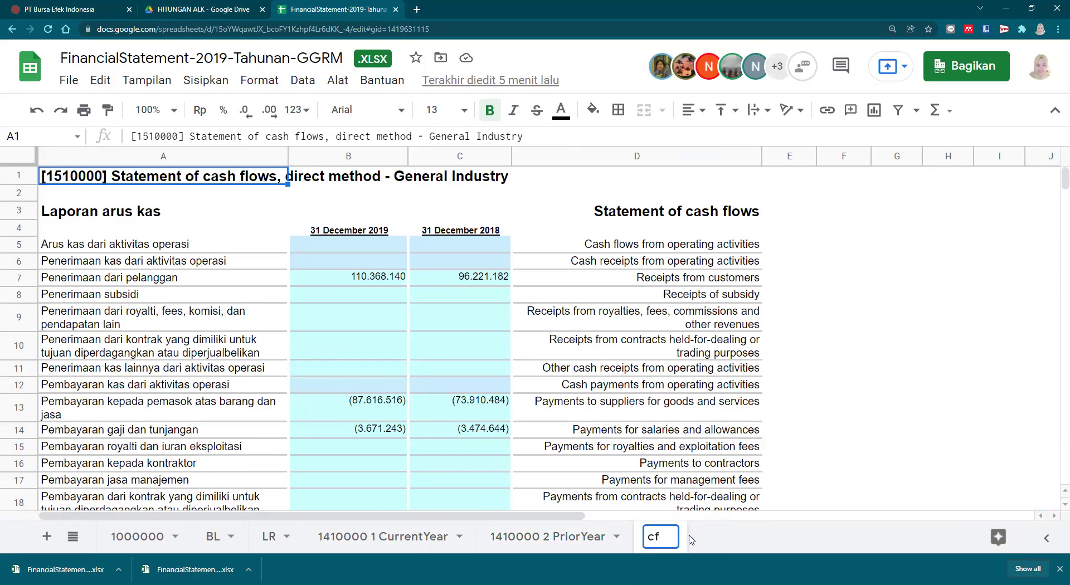
key(BackSpace)
key(BackSpace)
text(CF)
key(Return)
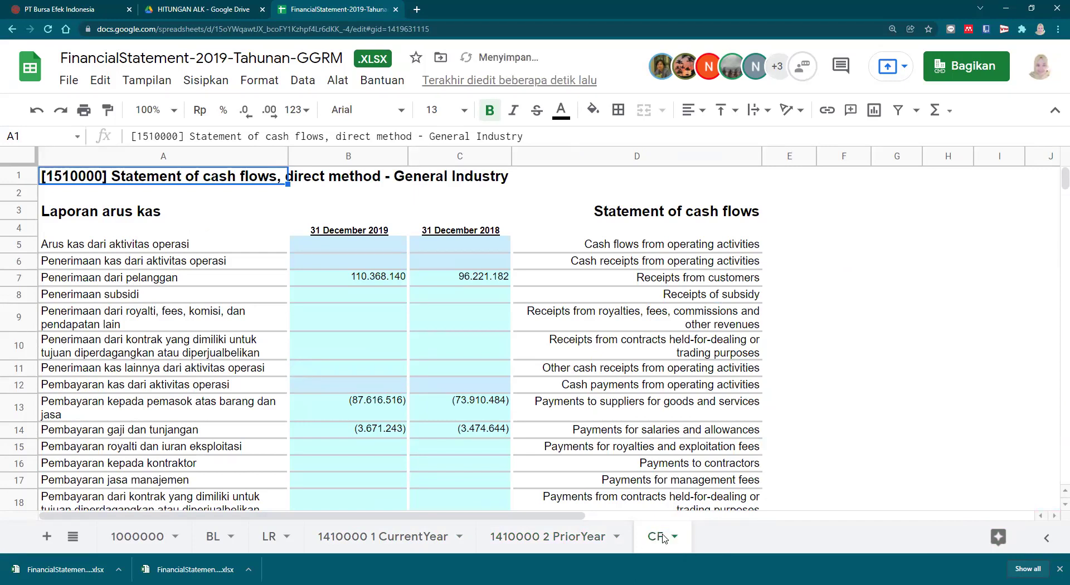
drag(662, 537, 318, 534)
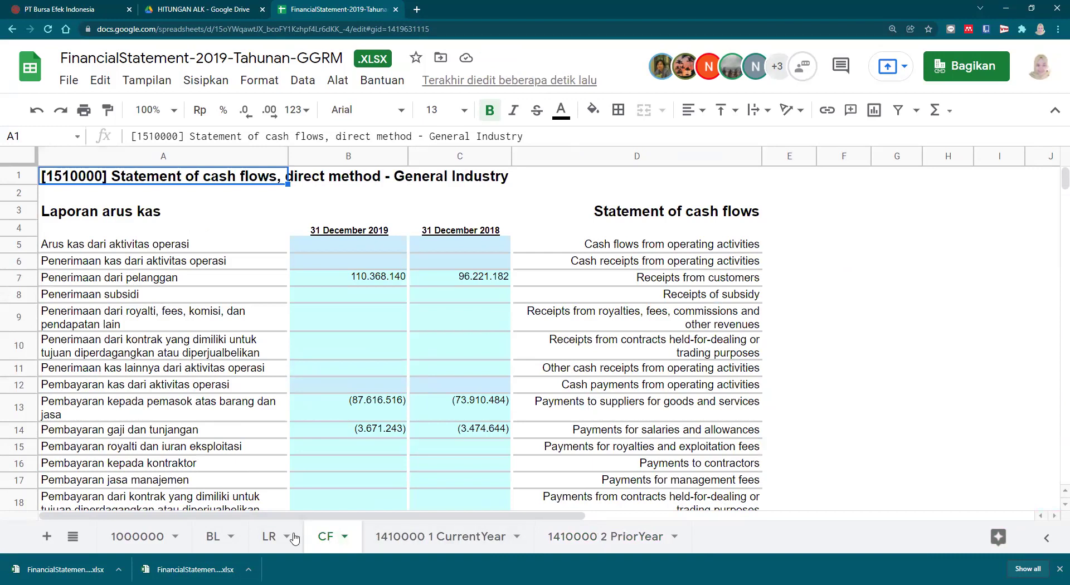
On the BL sheet, highlight the Total assets row across B123:G123 with the custom gold fill colour.
click(239, 538)
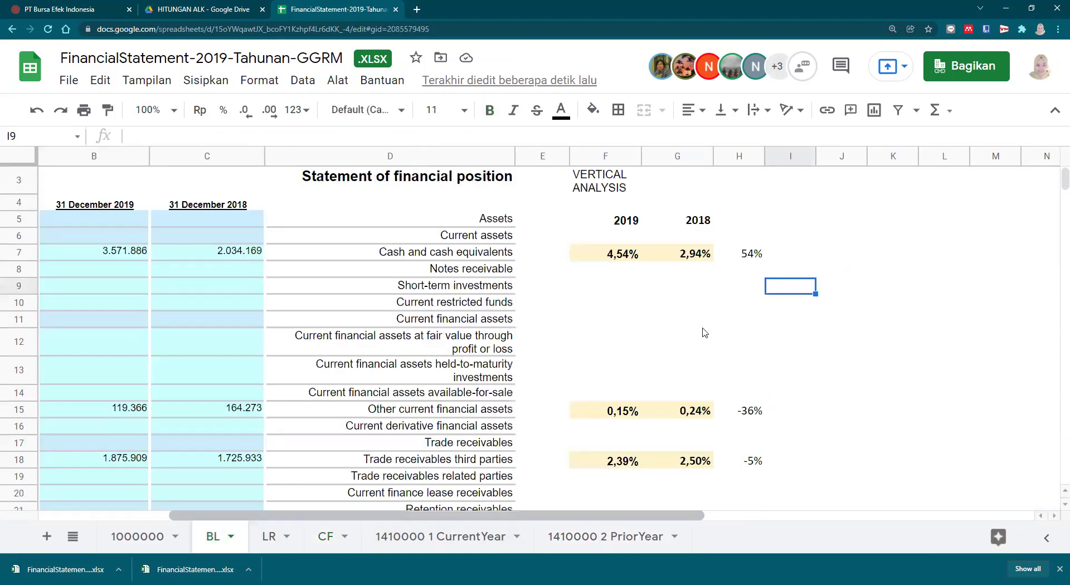
scroll(729, 391, down, 13)
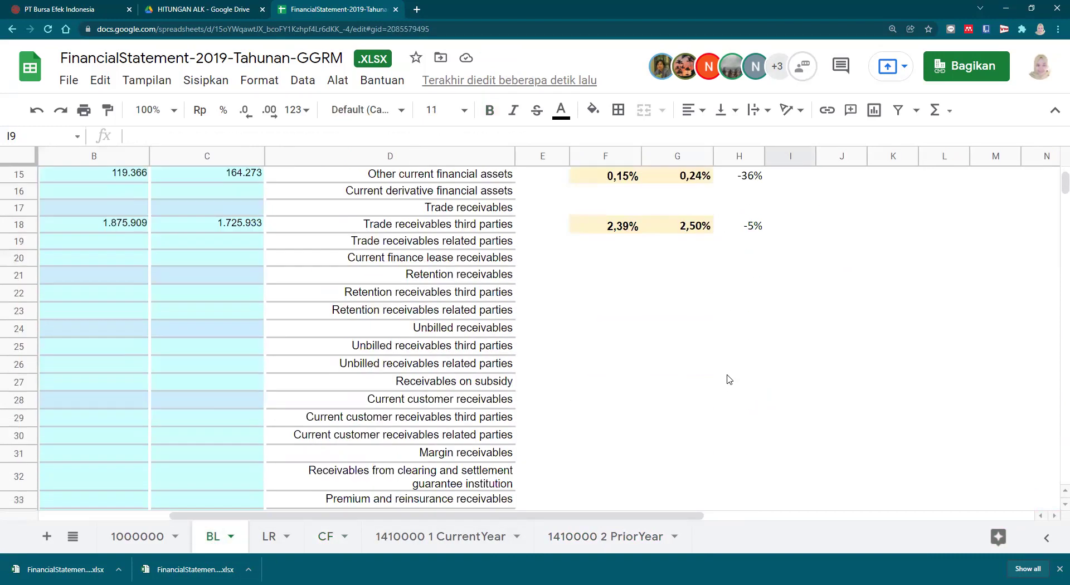
scroll(730, 380, down, 20)
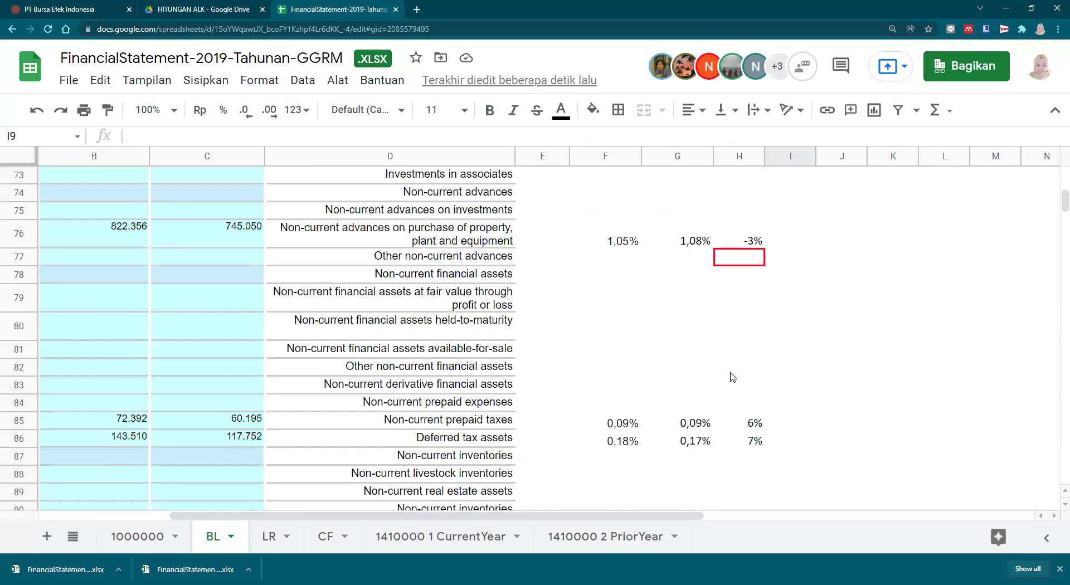
scroll(736, 379, down, 3)
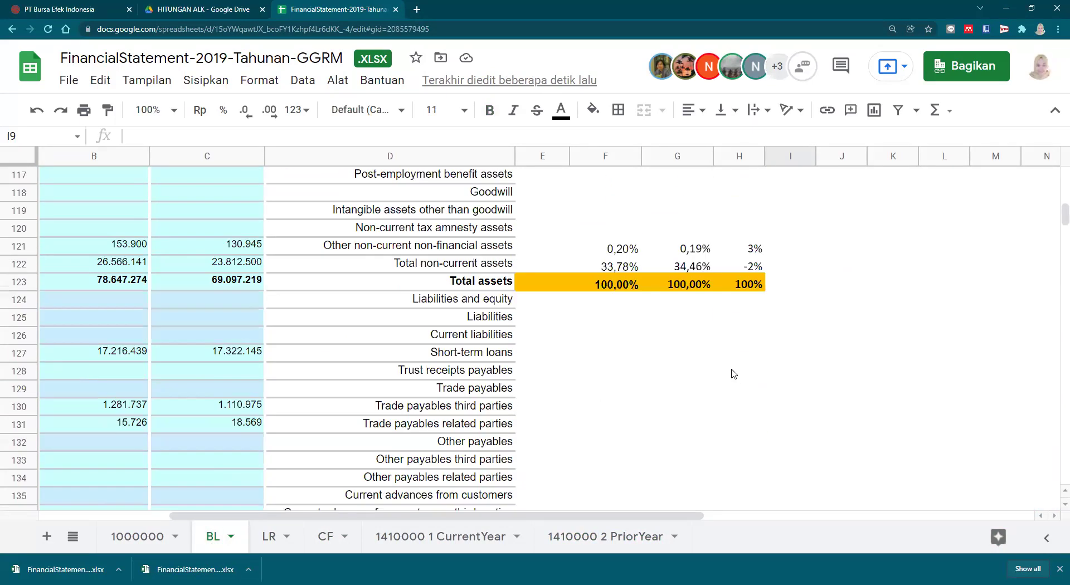
drag(56, 287, 653, 286)
click(593, 110)
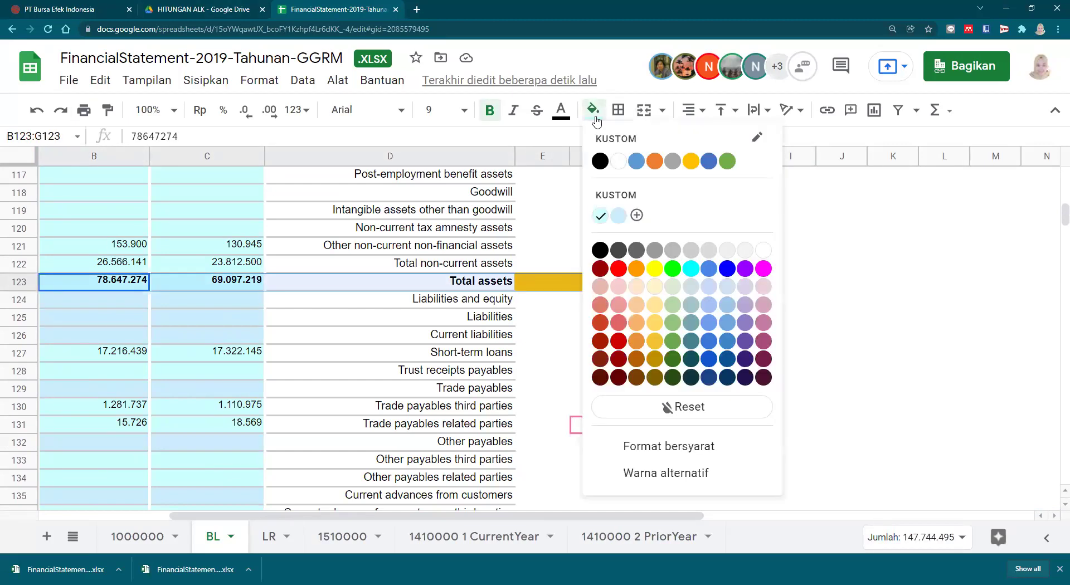
click(691, 162)
click(594, 390)
Highlight the Total liabilities and equity row across B257:F257 with the same custom gold fill colour.
scroll(505, 419, down, 20)
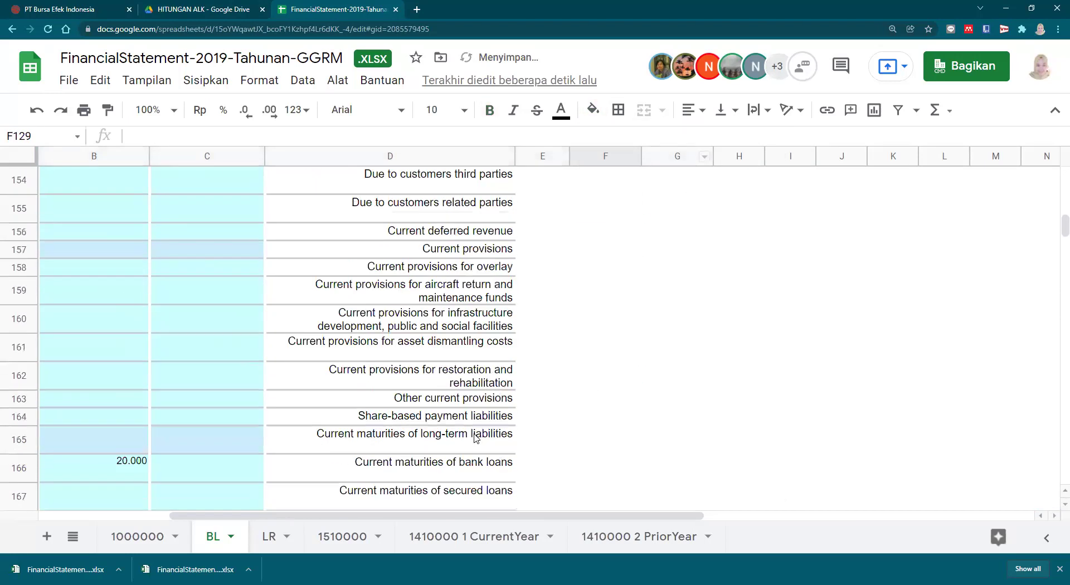
scroll(477, 446, down, 15)
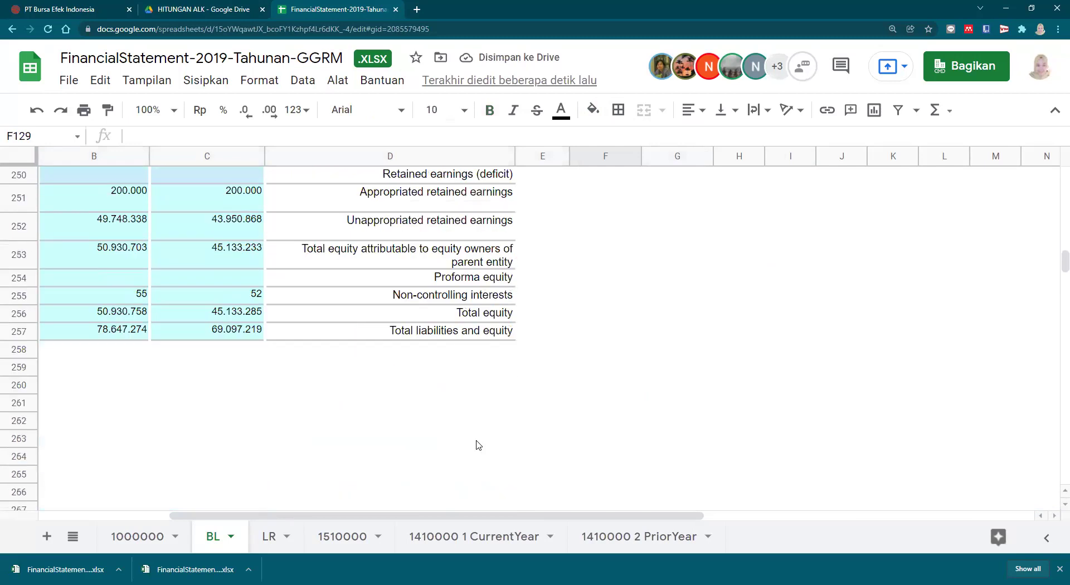
scroll(474, 441, up, 2)
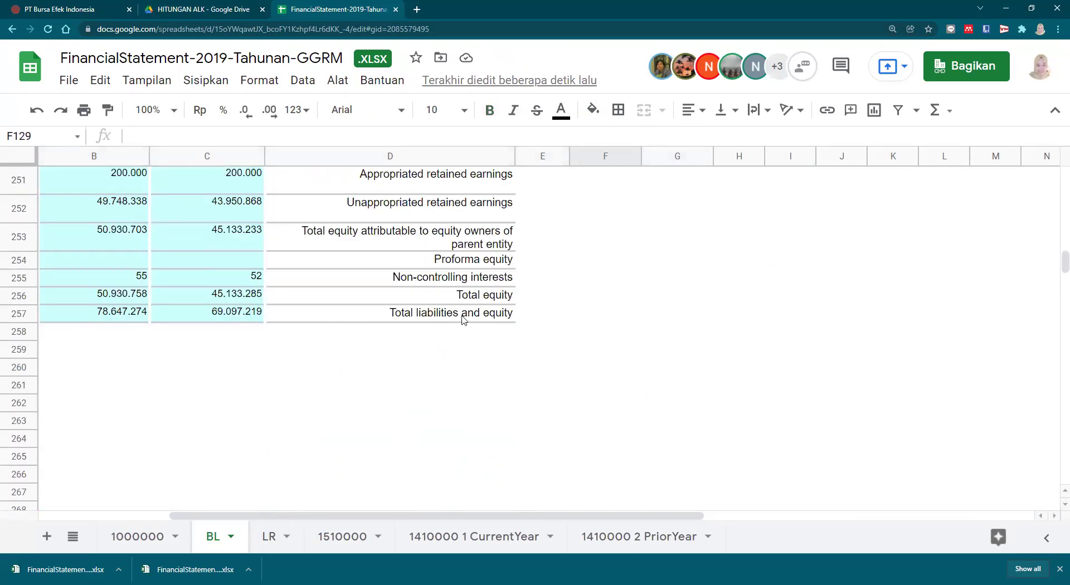
drag(46, 315, 609, 323)
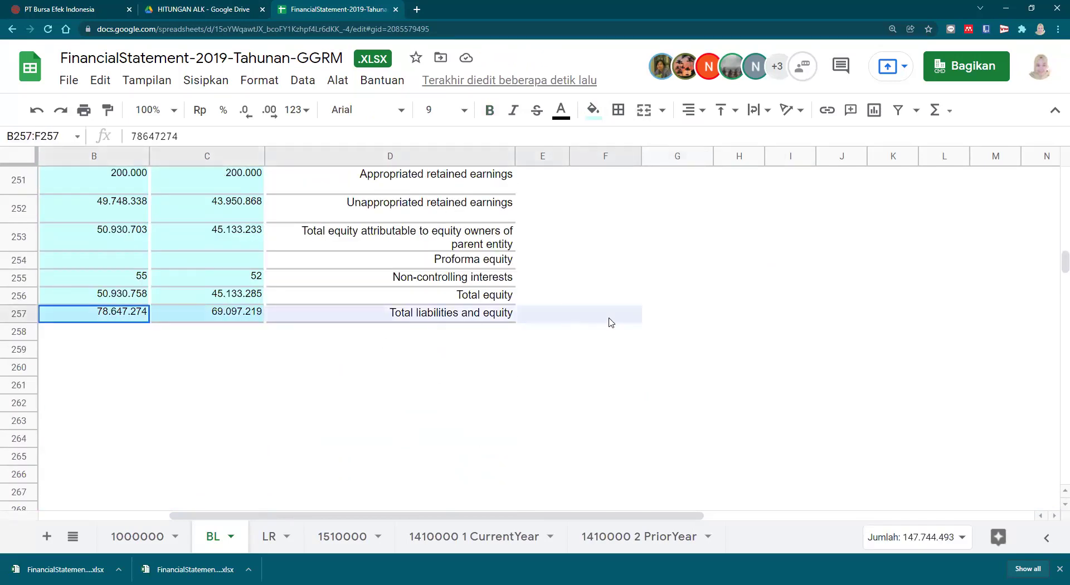
click(594, 110)
click(691, 163)
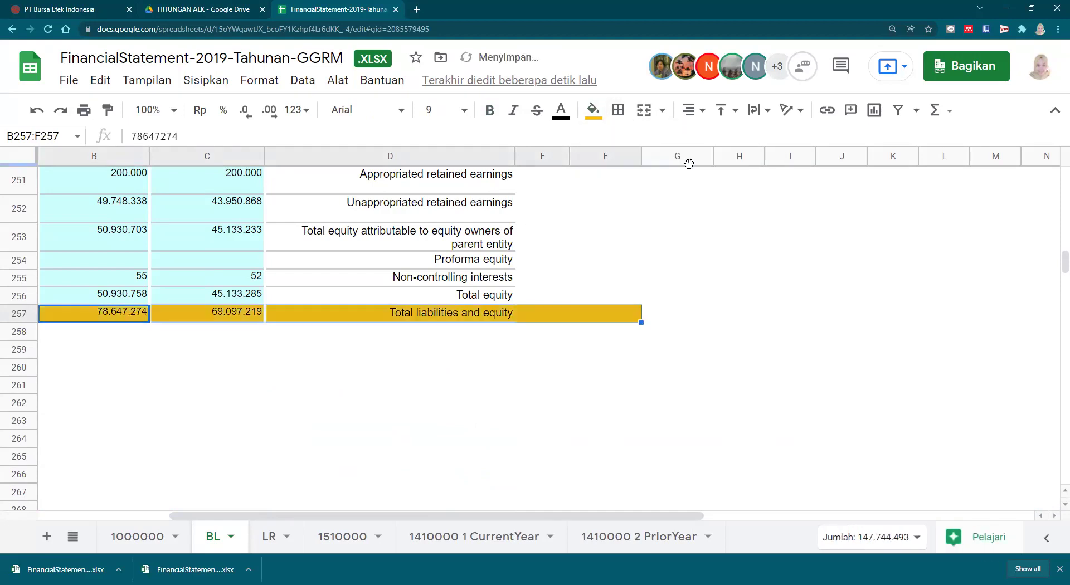
click(566, 392)
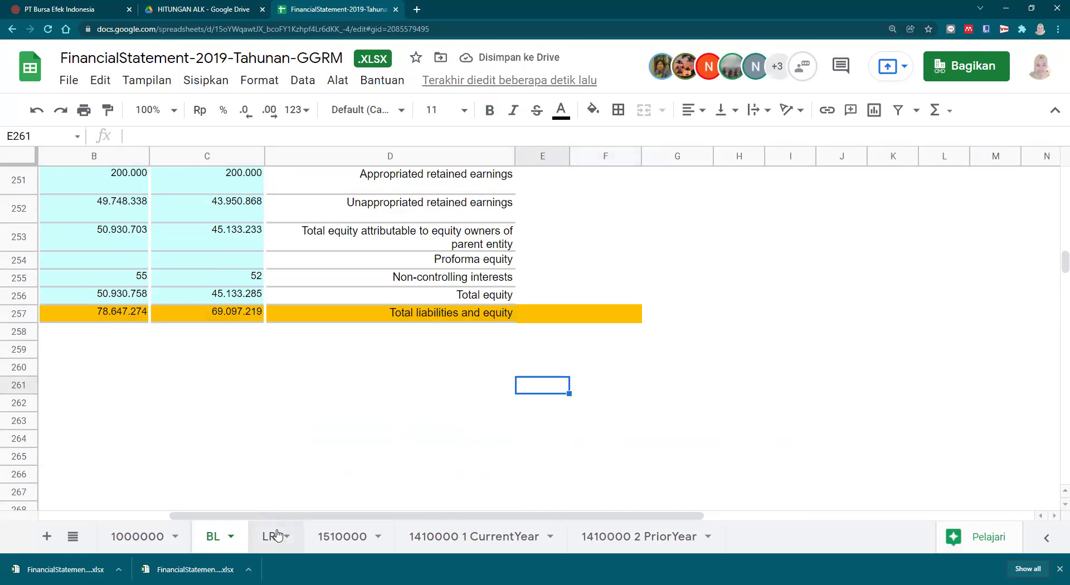
Make the Total liabilities and equity row bold across B257:F257.
click(116, 313)
drag(222, 315, 146, 301)
click(123, 375)
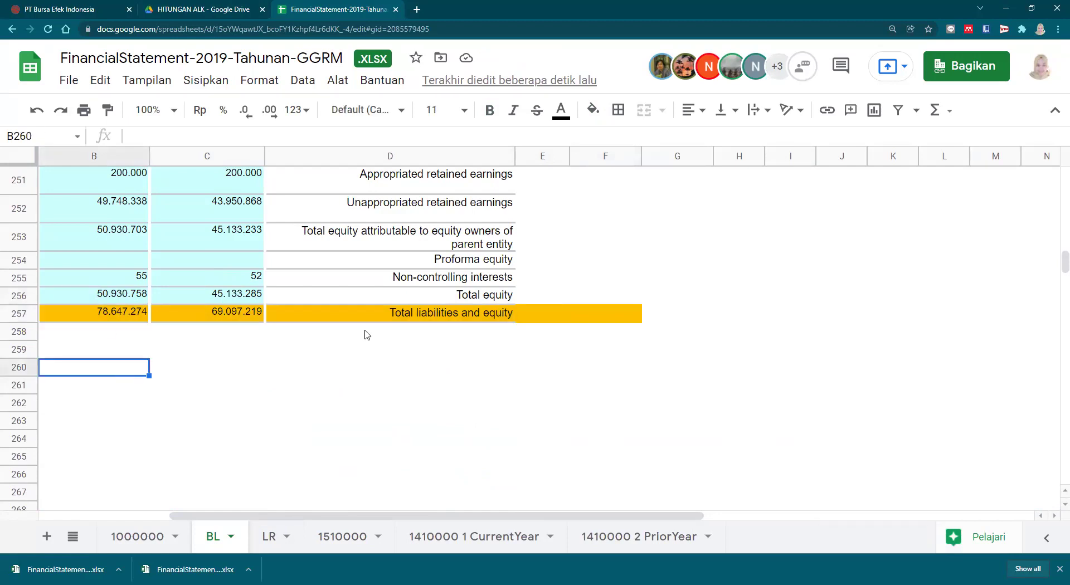
click(98, 315)
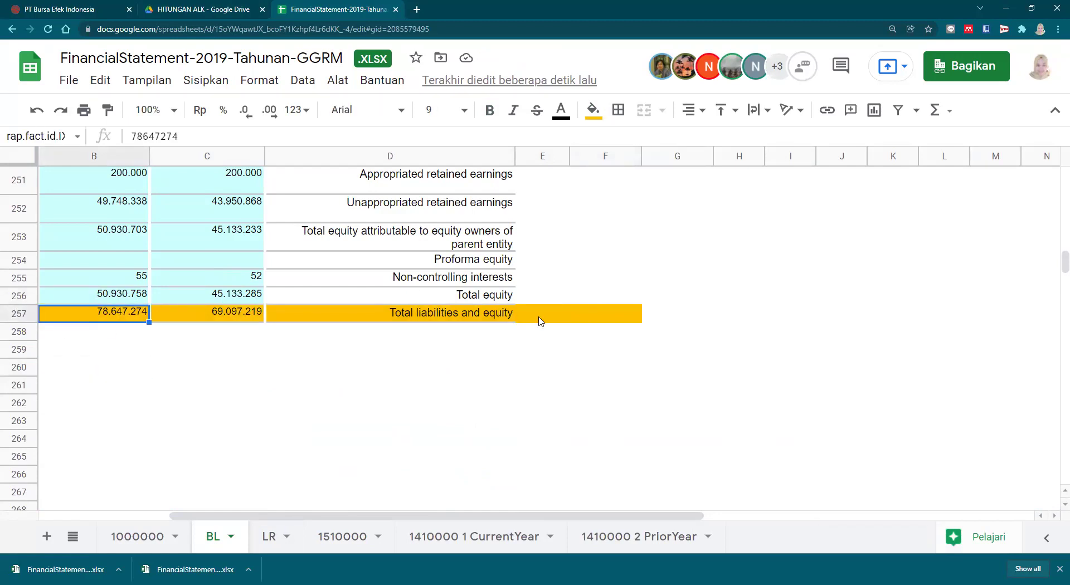
shift+click(596, 318)
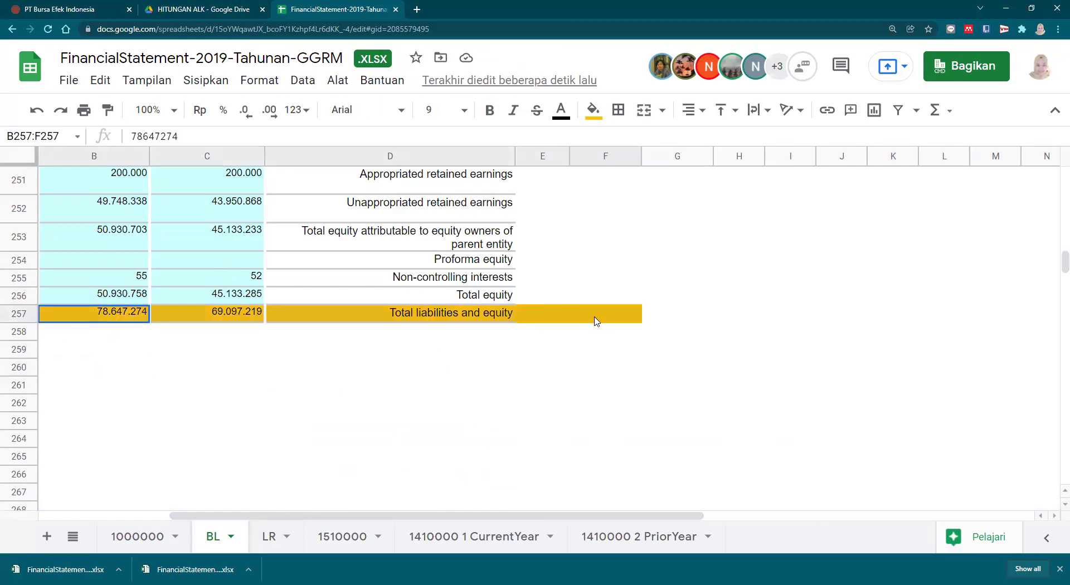
click(490, 110)
click(597, 421)
On the LR sheet, highlight the Sales and revenue row across A5:E5 with the custom gold fill colour.
click(272, 538)
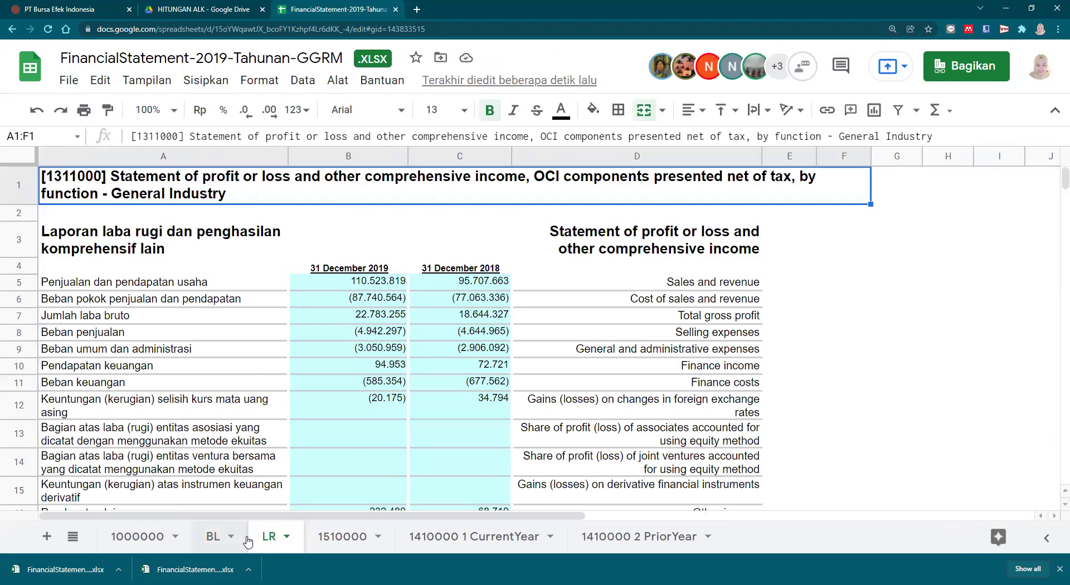
click(510, 429)
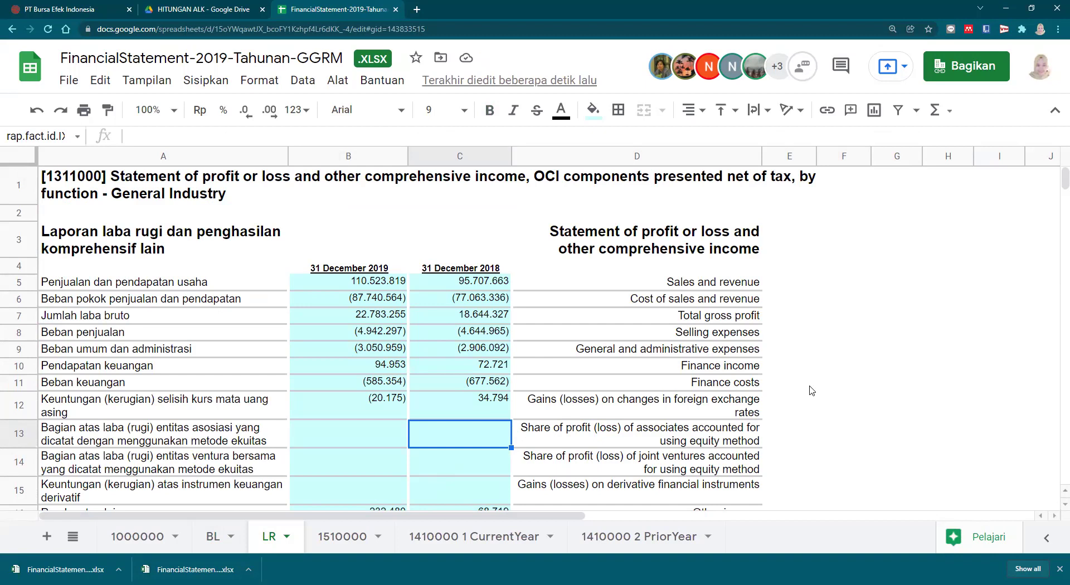
drag(54, 289, 791, 281)
click(594, 109)
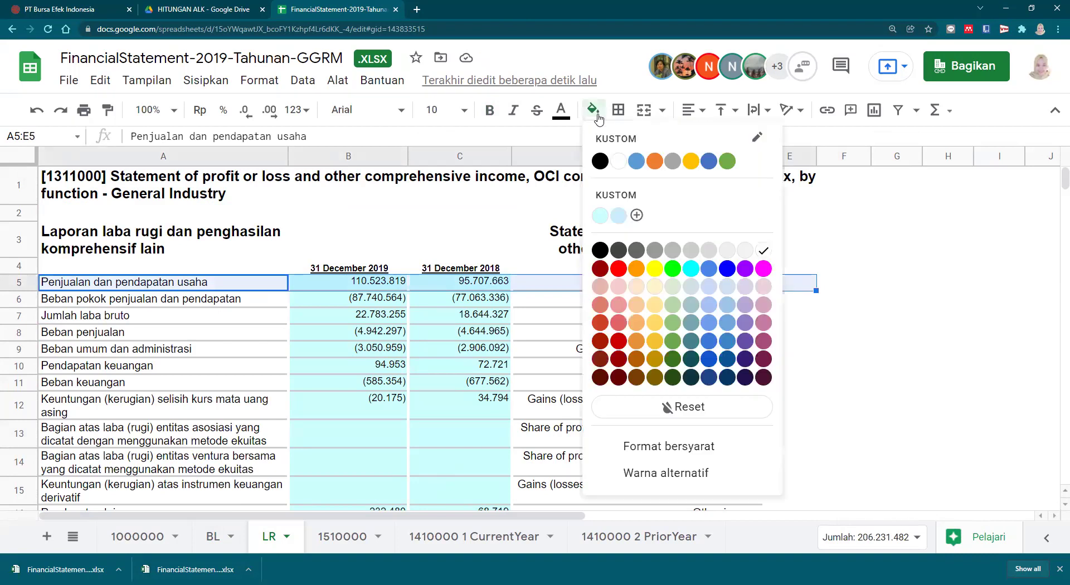
click(691, 162)
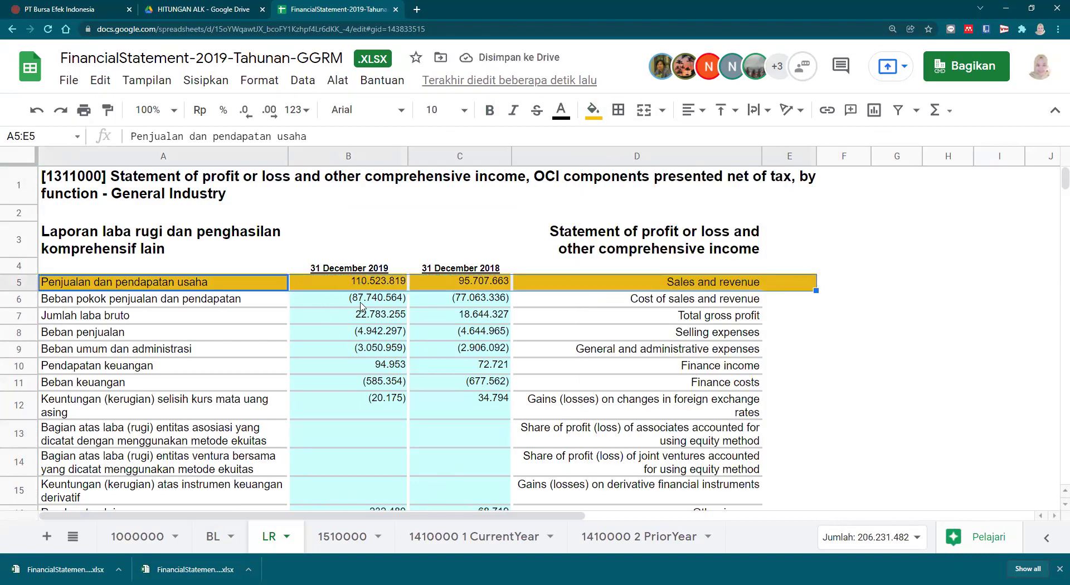
scroll(374, 435, down, 5)
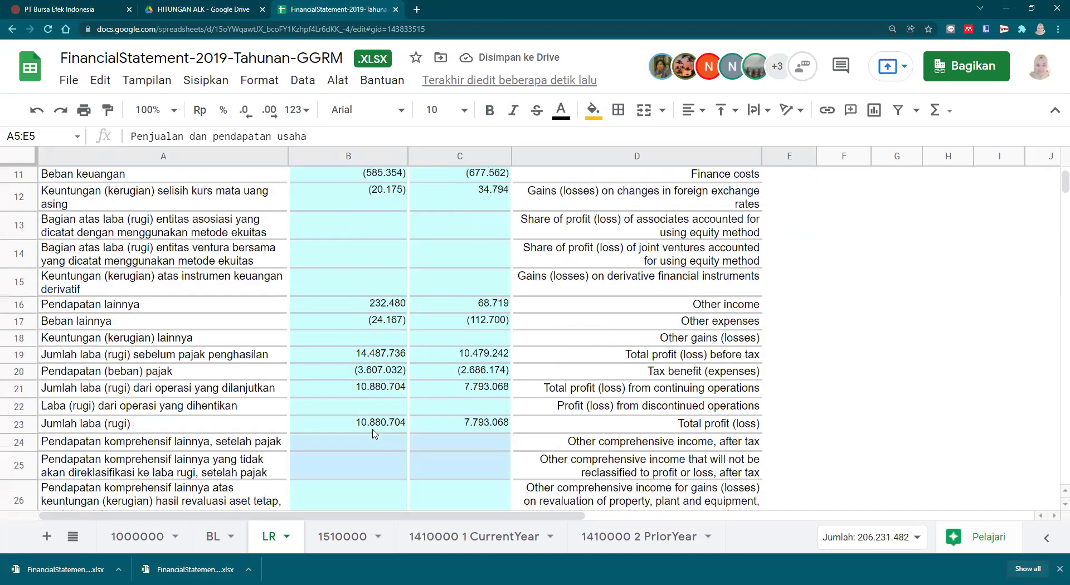
scroll(374, 435, down, 12)
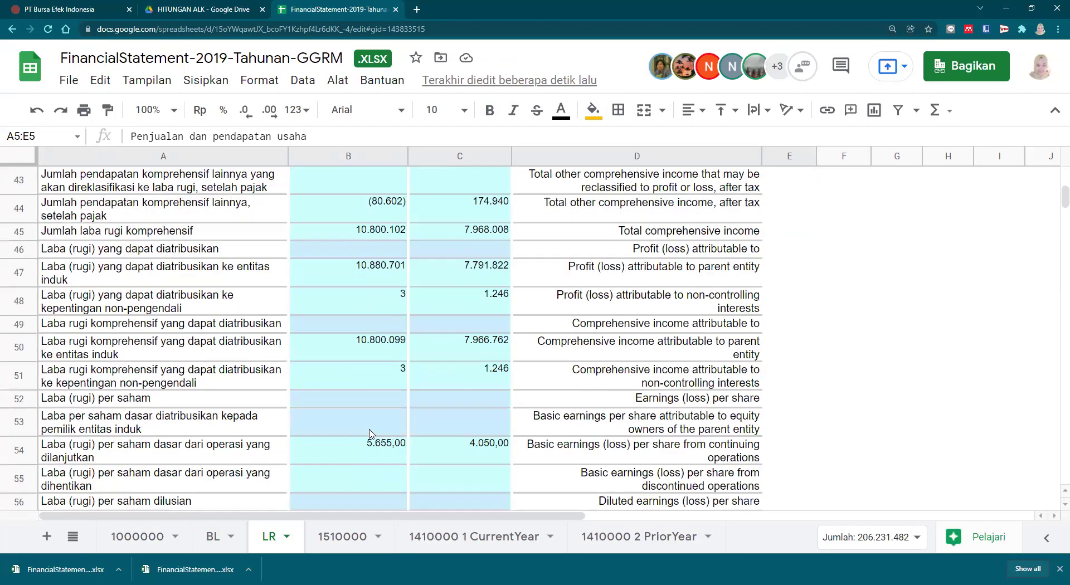
scroll(368, 418, up, 17)
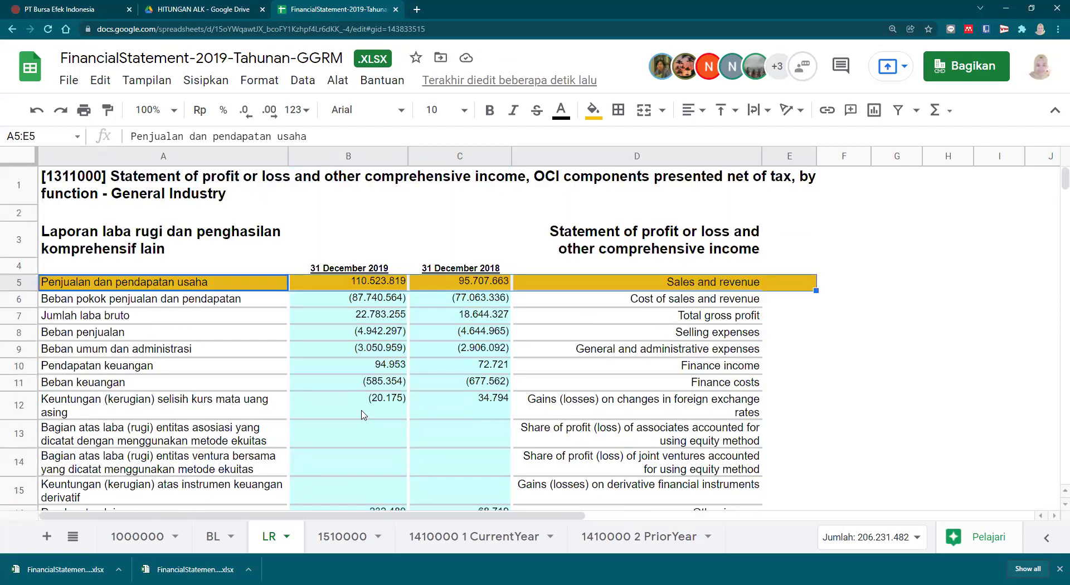
click(856, 368)
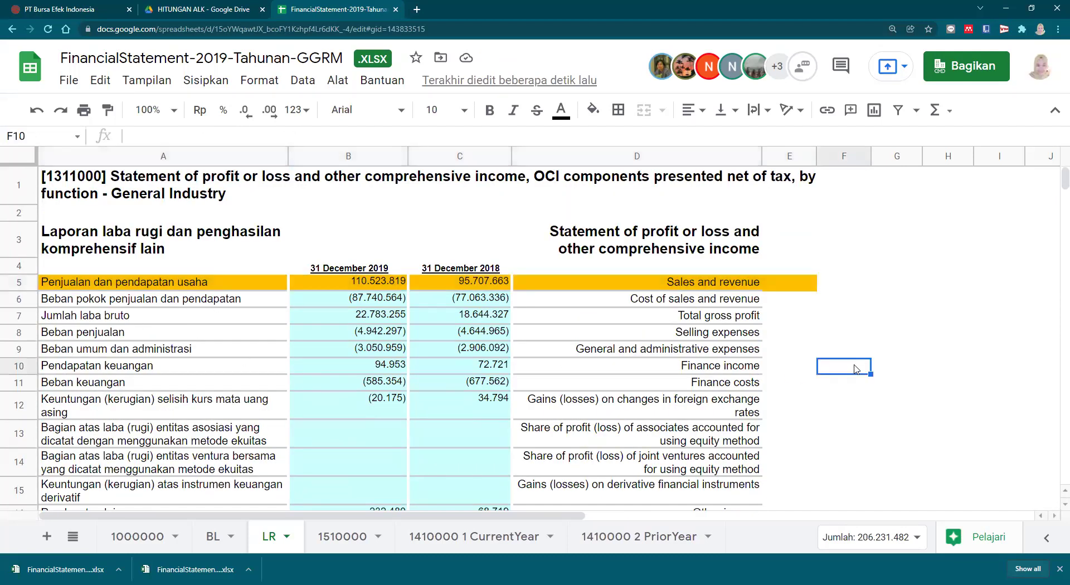
Label the vertical analysis columns 2019 in cell F4 and 2018 in cell G4.
click(342, 284)
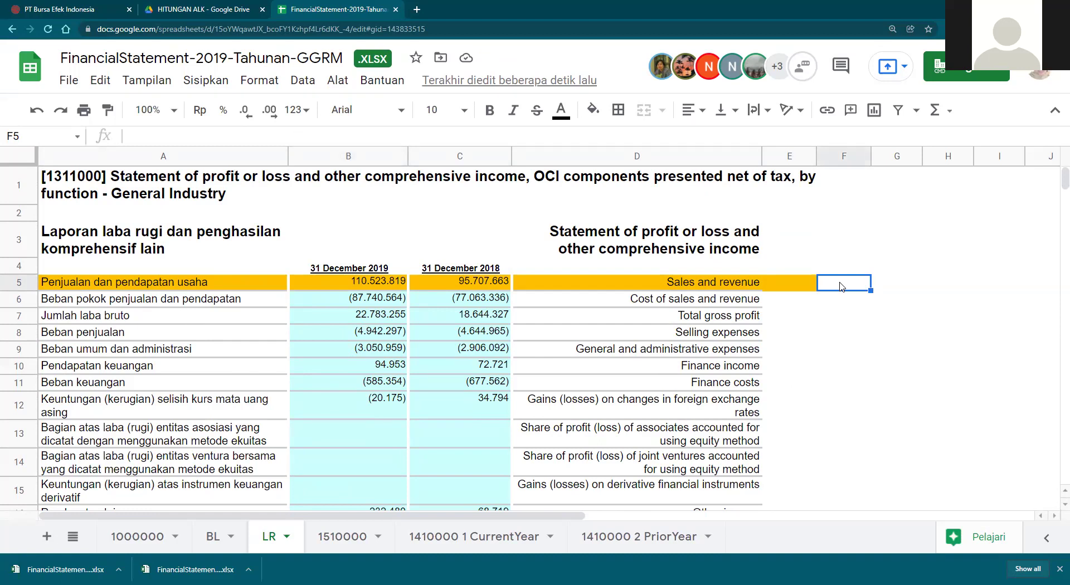
click(856, 254)
click(854, 269)
text(2019)
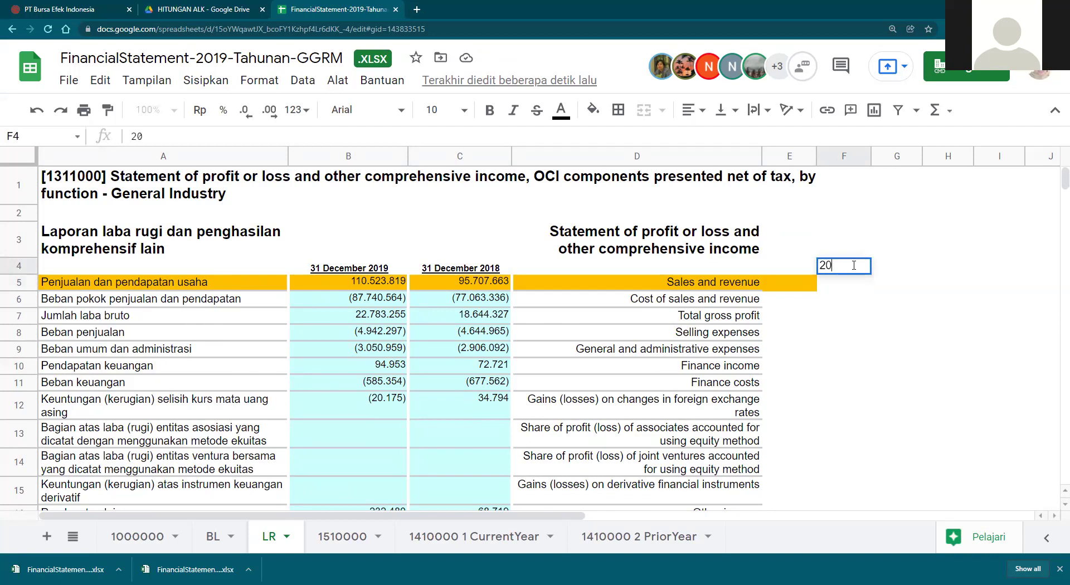
click(902, 262)
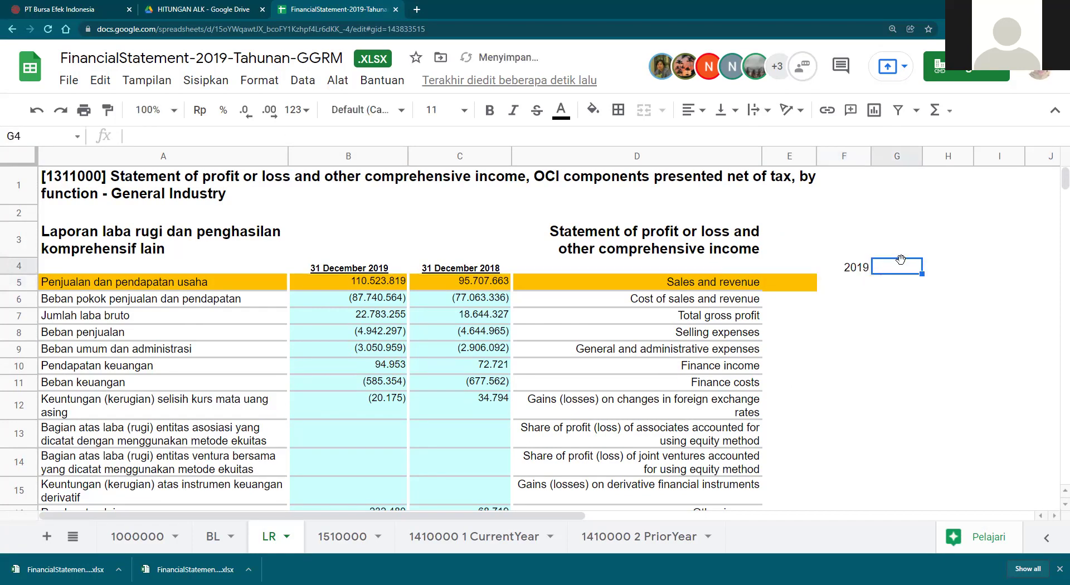
text(2018)
click(942, 322)
click(845, 305)
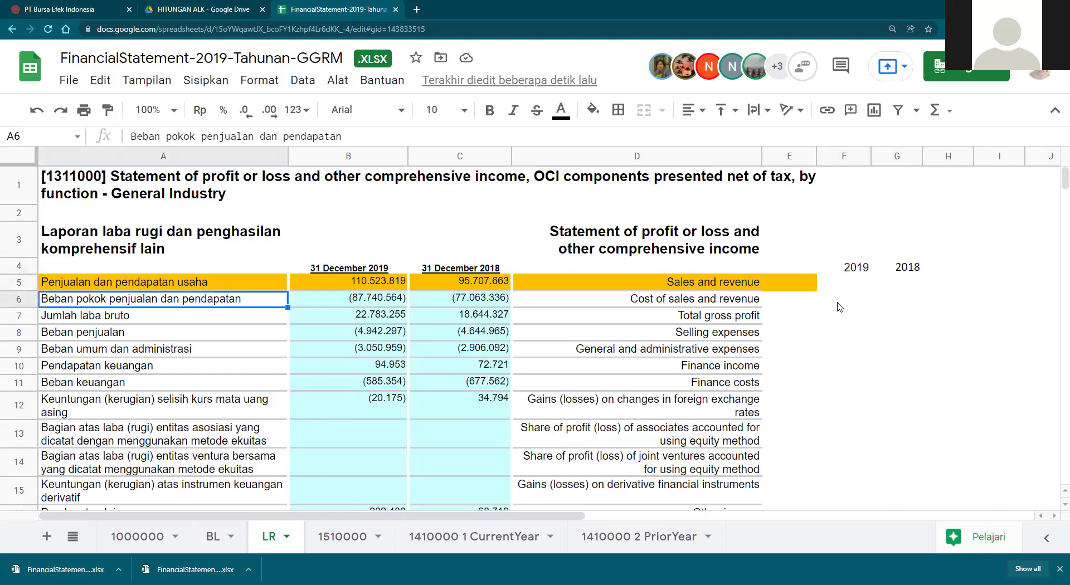
Make the 2019 and 2018 Sales and revenue amounts in B5:C5 bold.
click(910, 330)
click(1041, 372)
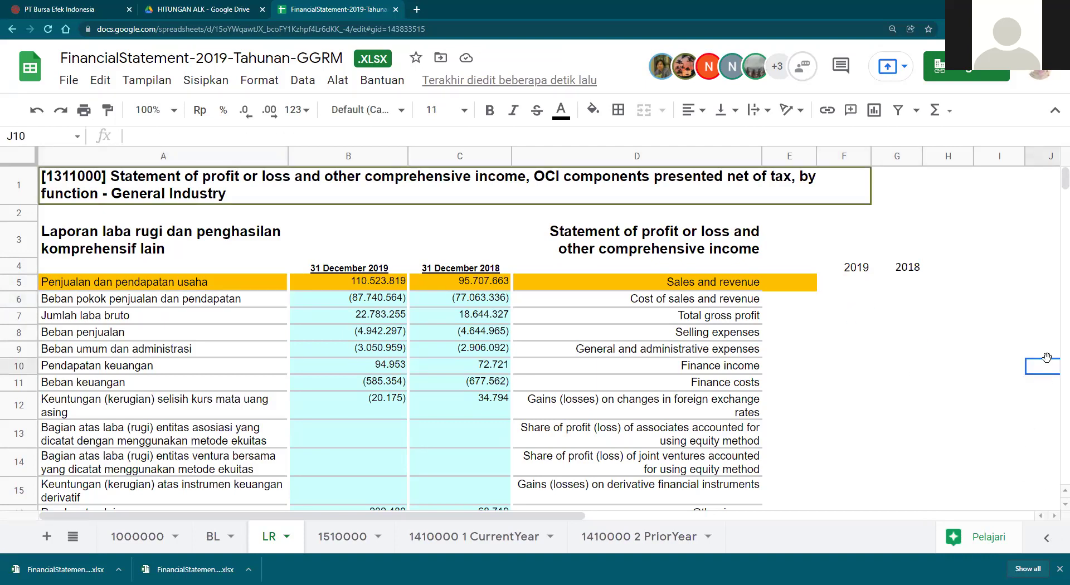
click(347, 287)
drag(346, 287, 451, 285)
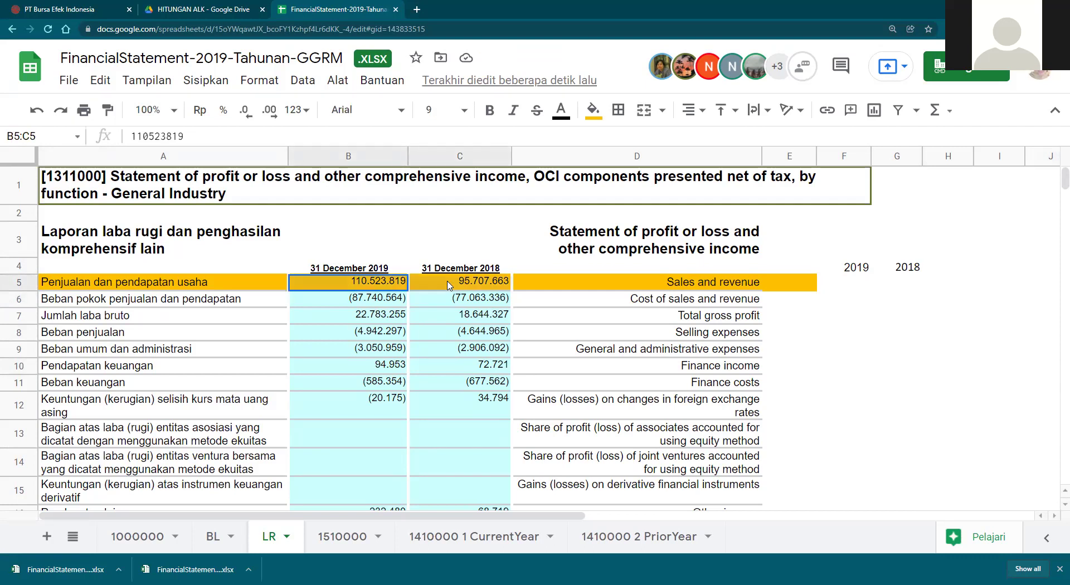
click(489, 113)
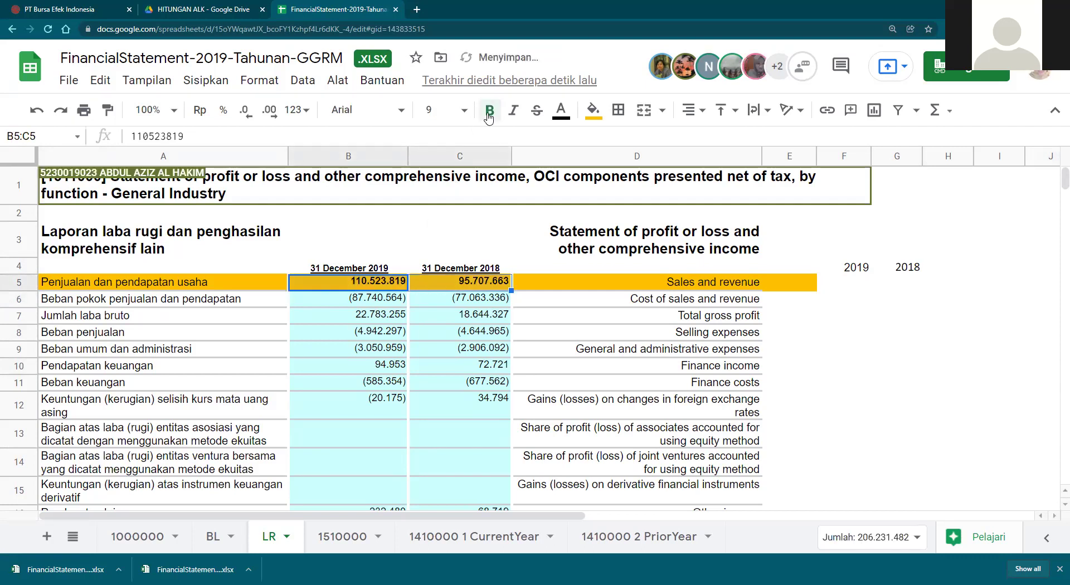
click(357, 333)
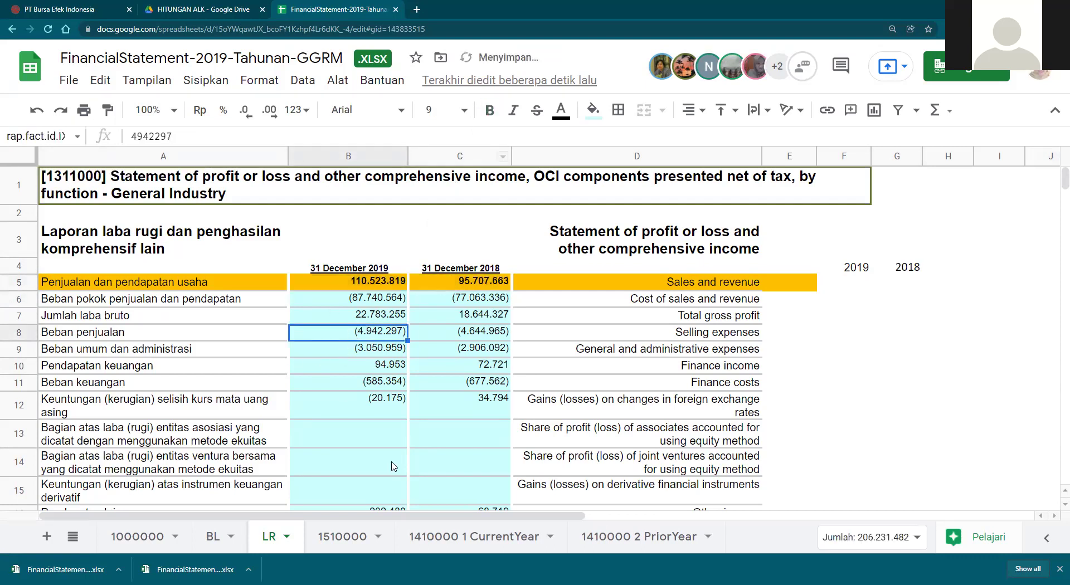
Examine which cells the trial ratio formula in F7 divides.
click(869, 301)
click(951, 412)
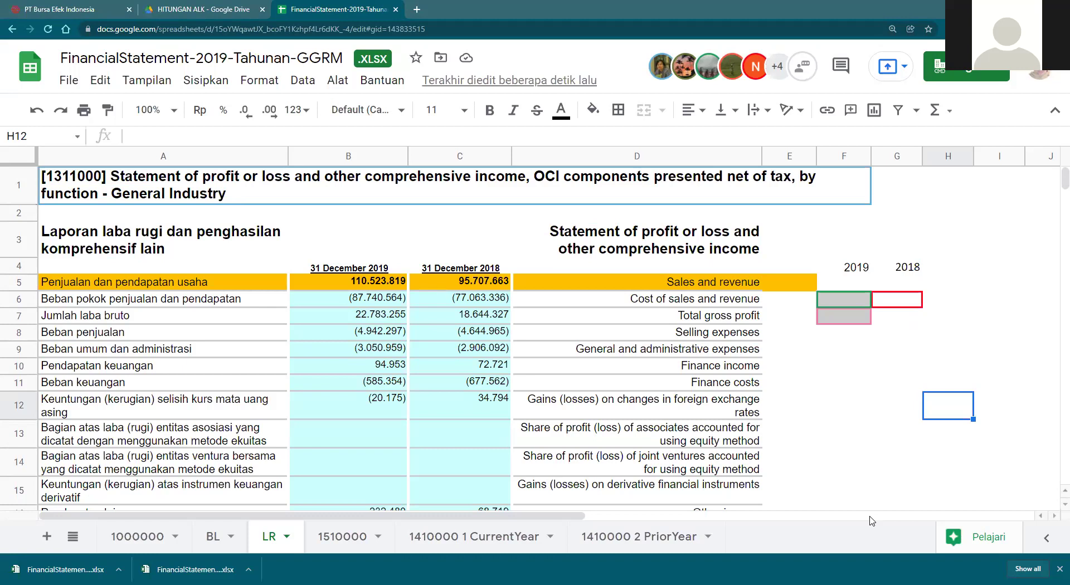
click(1001, 350)
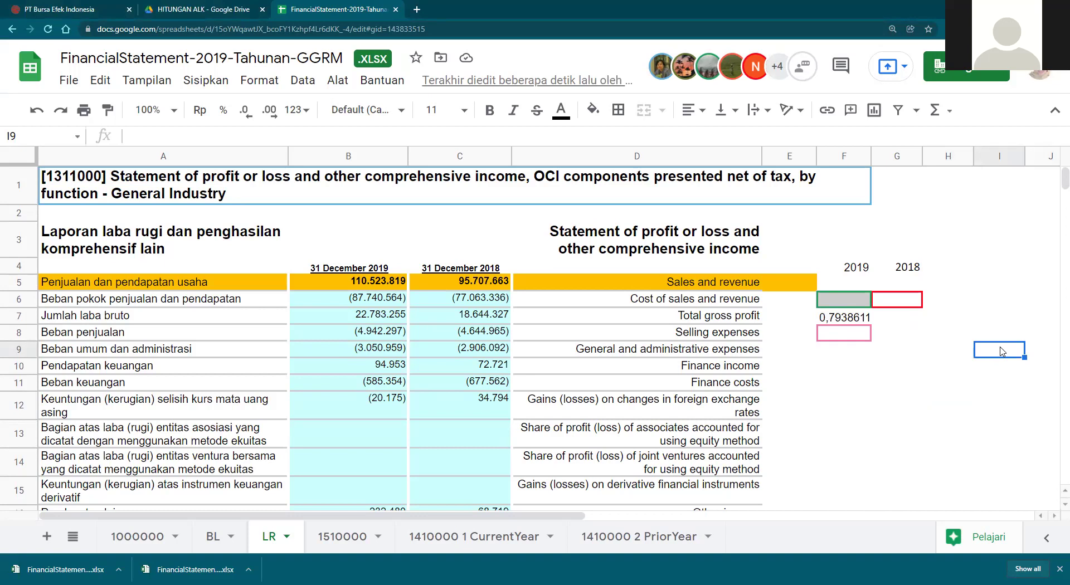
click(841, 321)
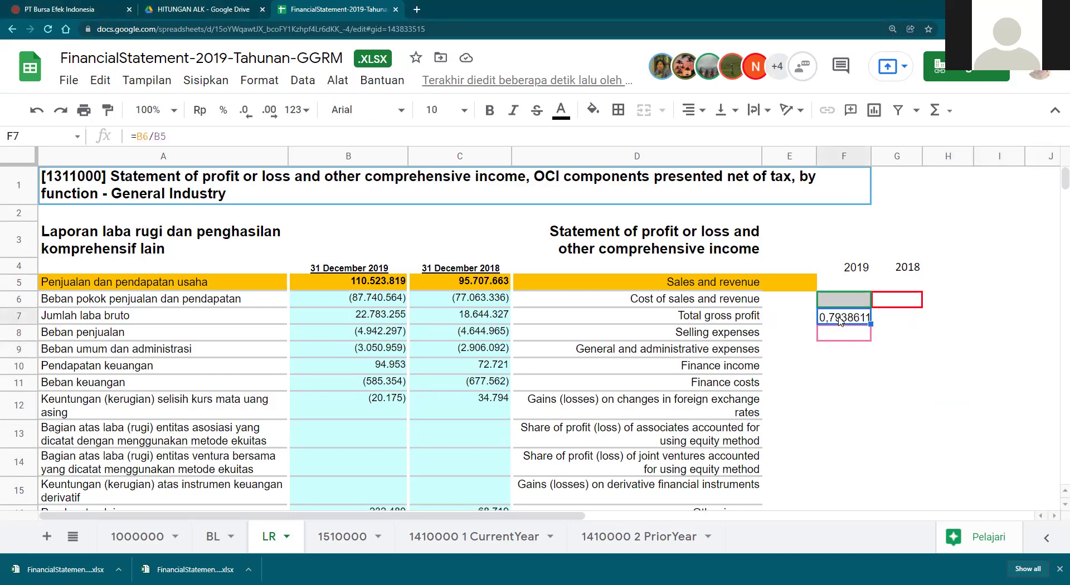
click(138, 137)
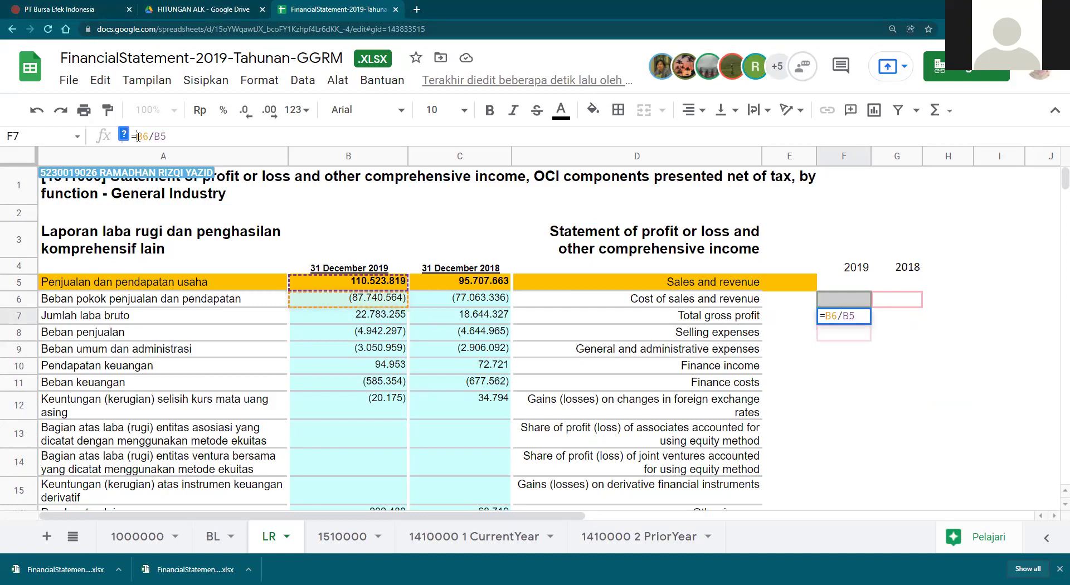
click(175, 136)
key(Return)
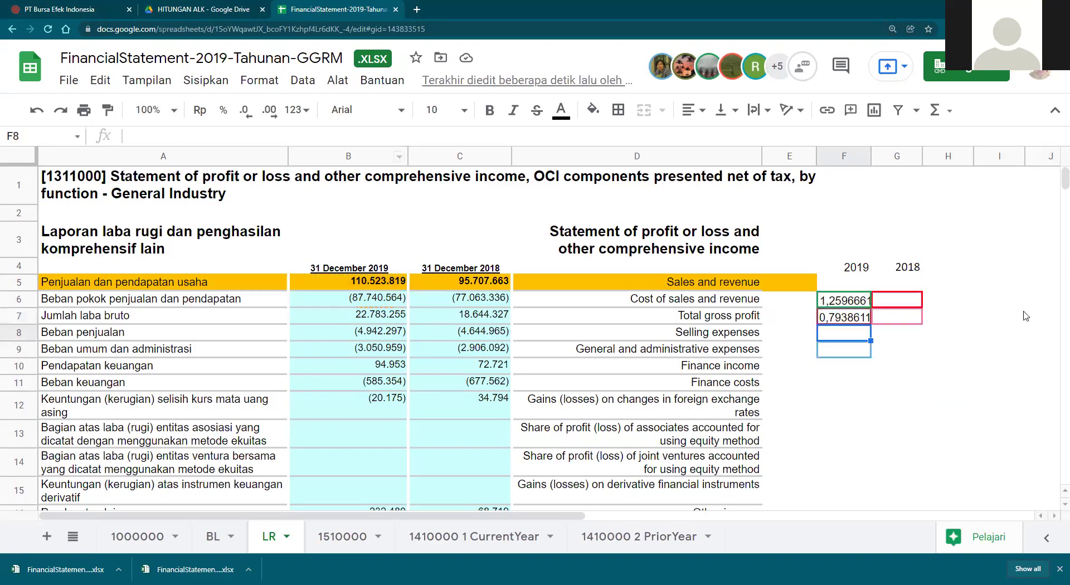
Check the trial ratio formulas in F6 and G6 and the division error further down the 2018 column.
click(963, 303)
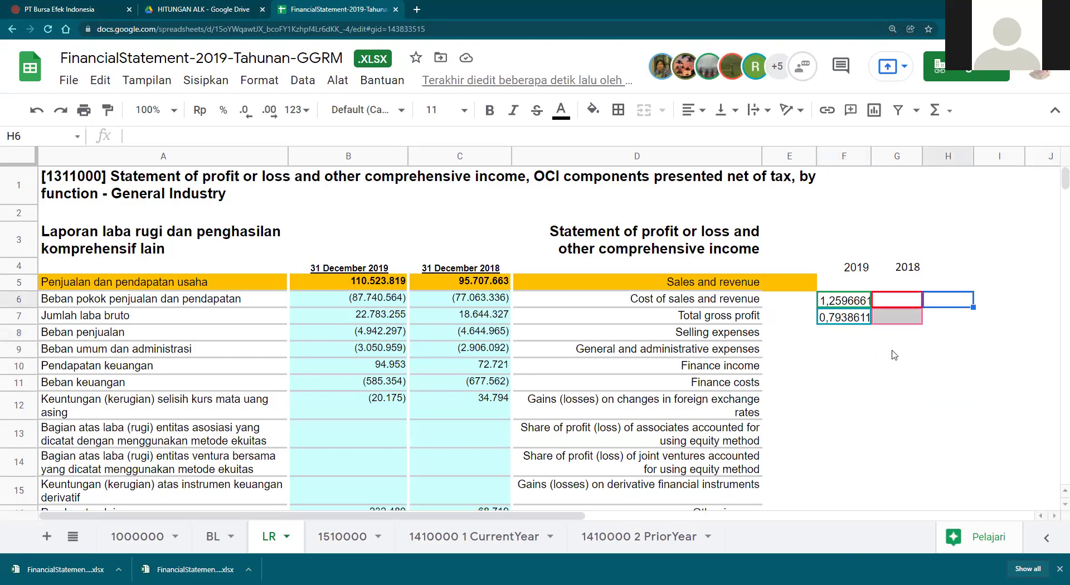
click(899, 433)
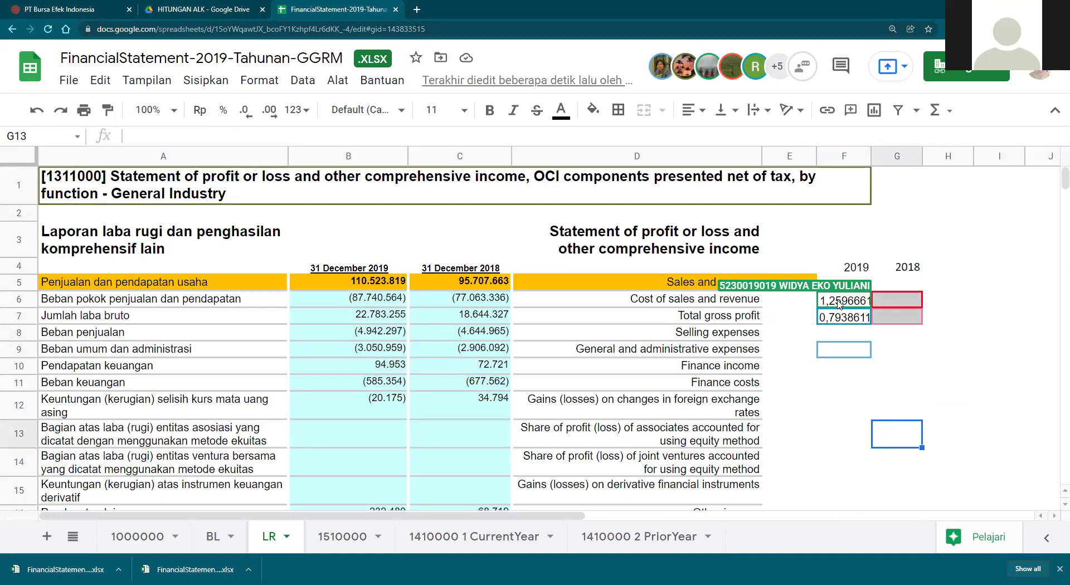
click(840, 304)
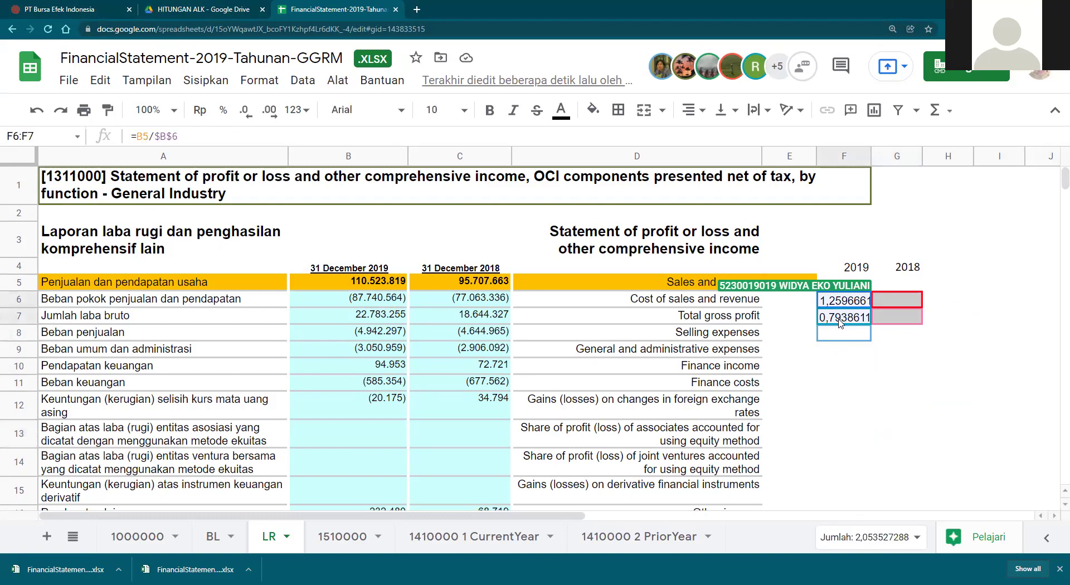
click(814, 430)
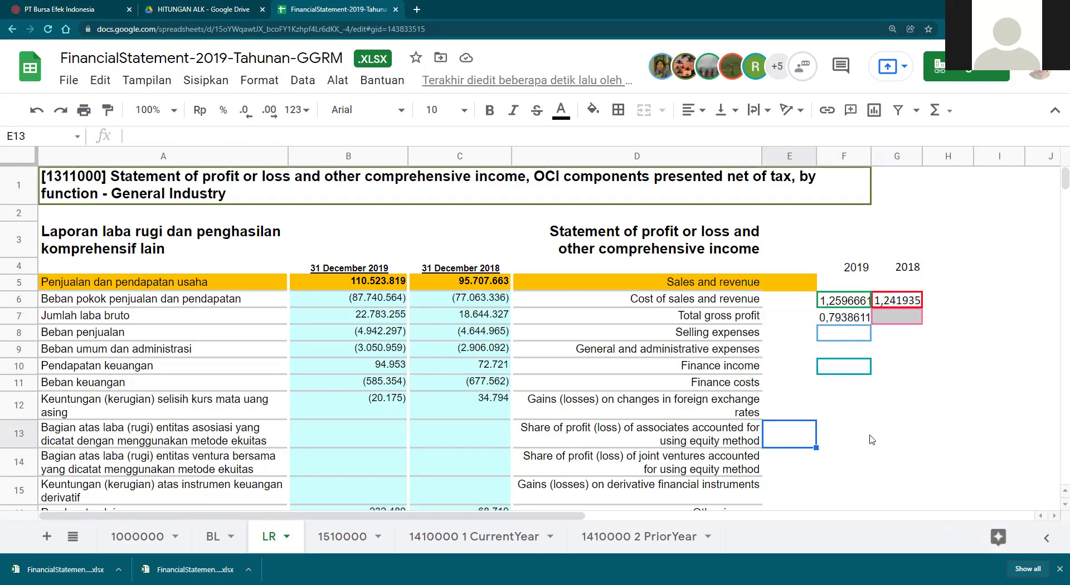
click(870, 436)
click(905, 321)
click(909, 457)
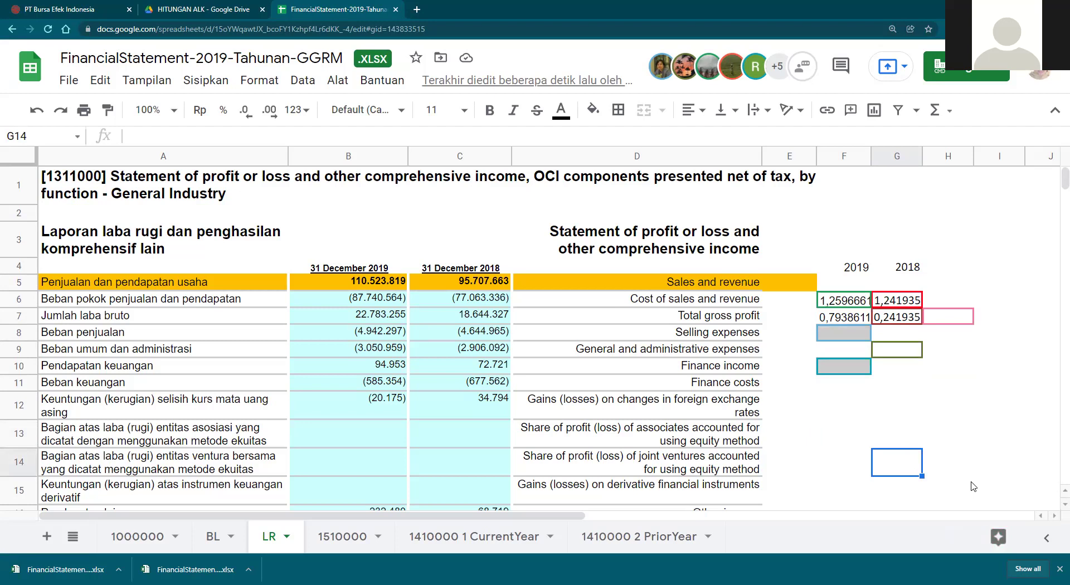
click(890, 302)
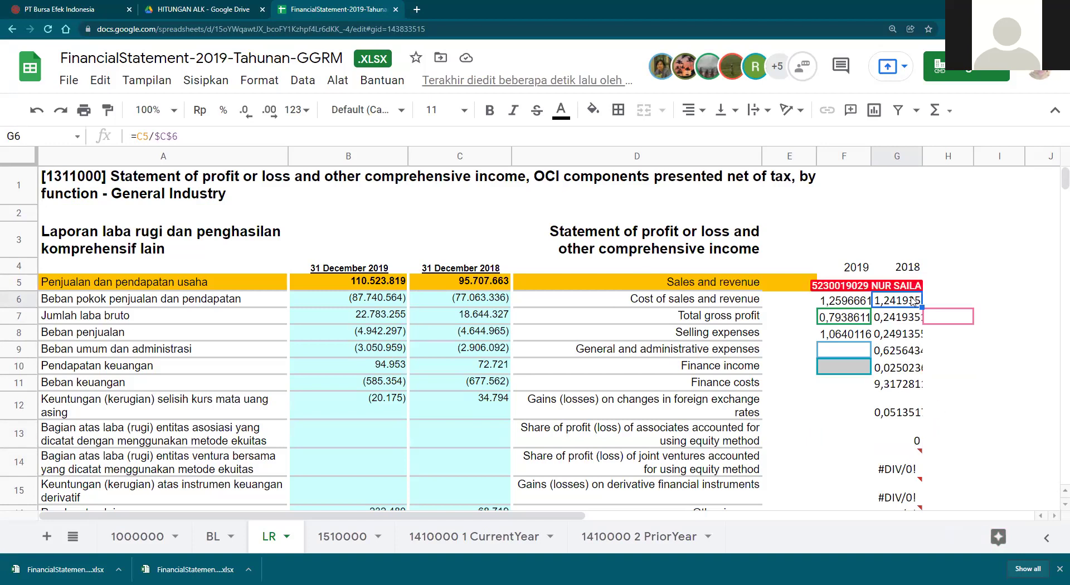
mouse_move(919, 479)
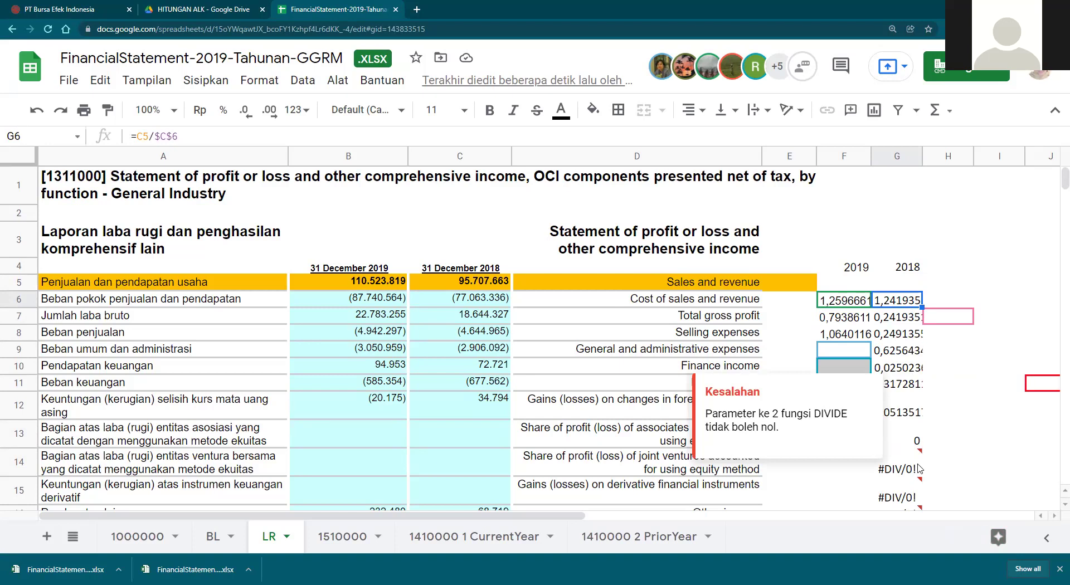
click(982, 449)
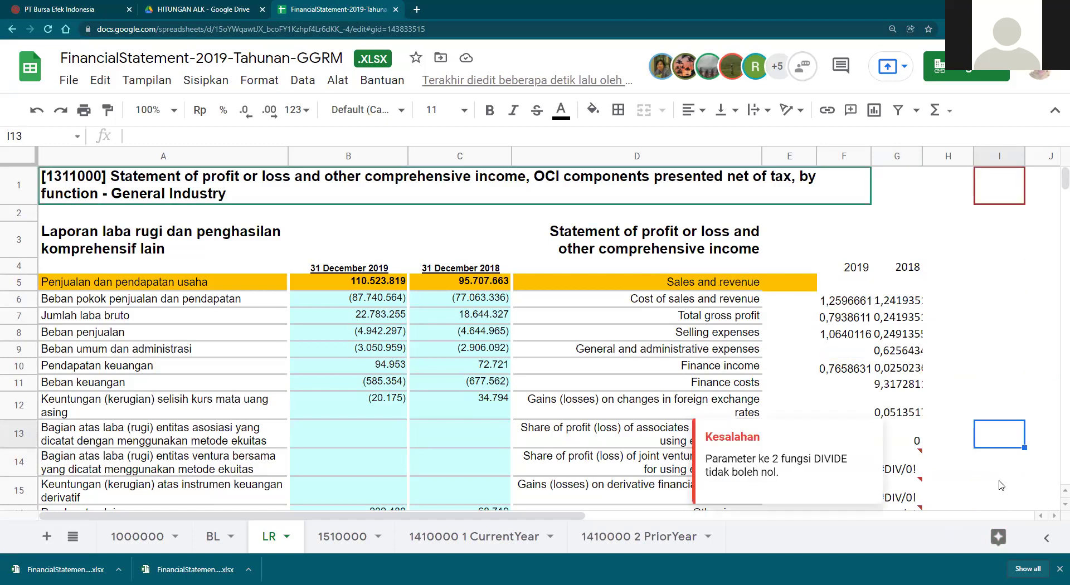
Clear all the trial ratios from F6:G86.
drag(847, 302, 894, 479)
key(Delete)
scroll(888, 377, up, 20)
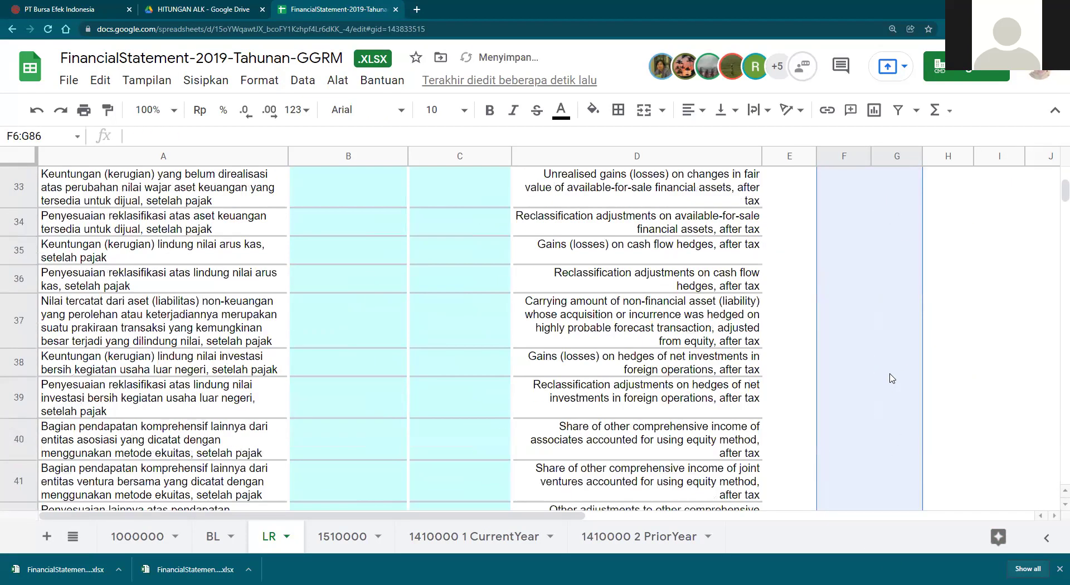
click(959, 375)
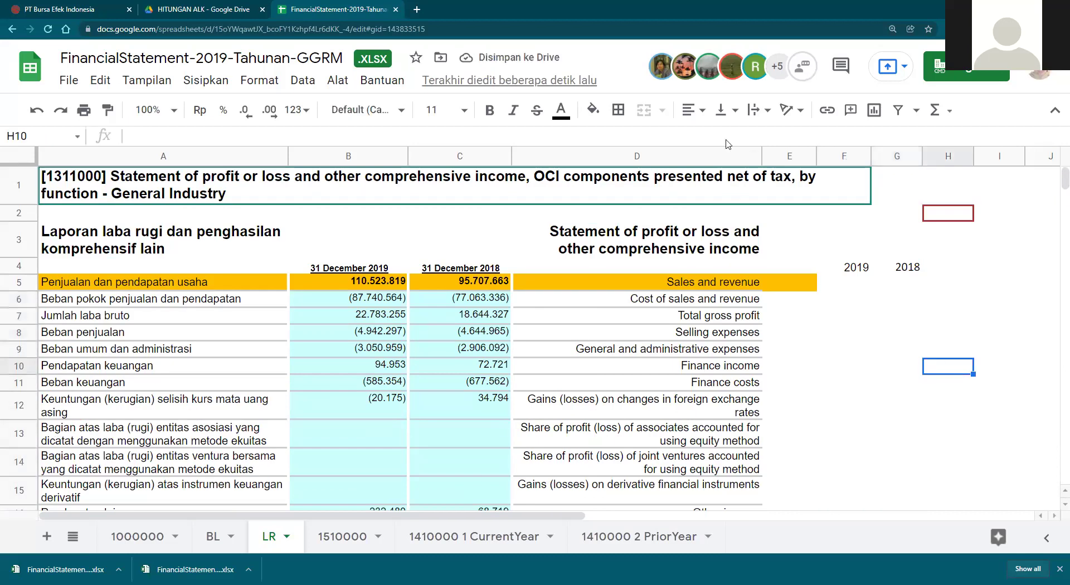
Enter the 2019 Cost of sales and revenue ratio in F6 as =((B6*-1)/$B$5), with an absolute reference to sales.
click(846, 303)
click(154, 135)
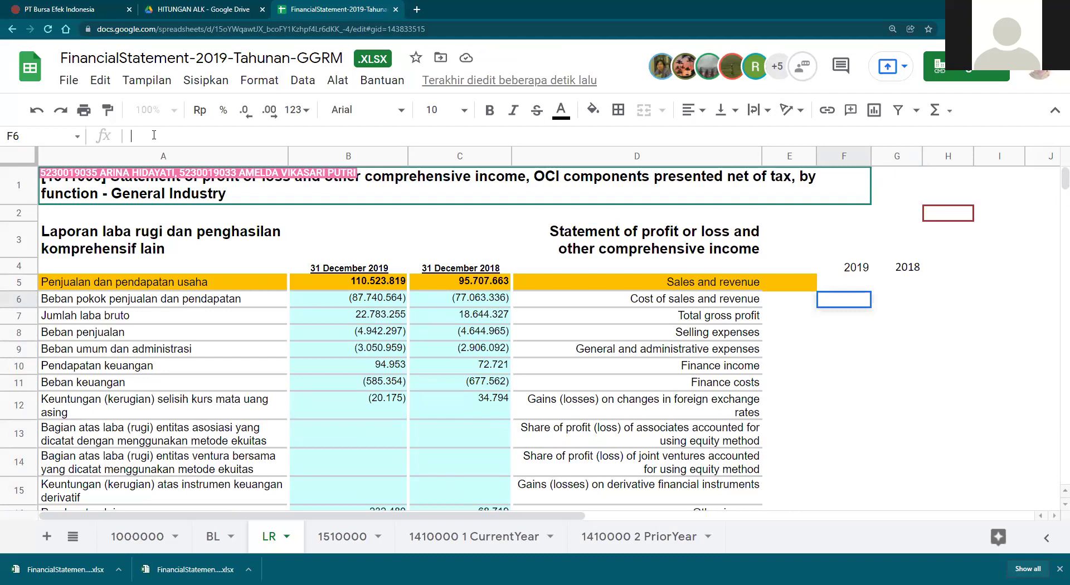
text(=)
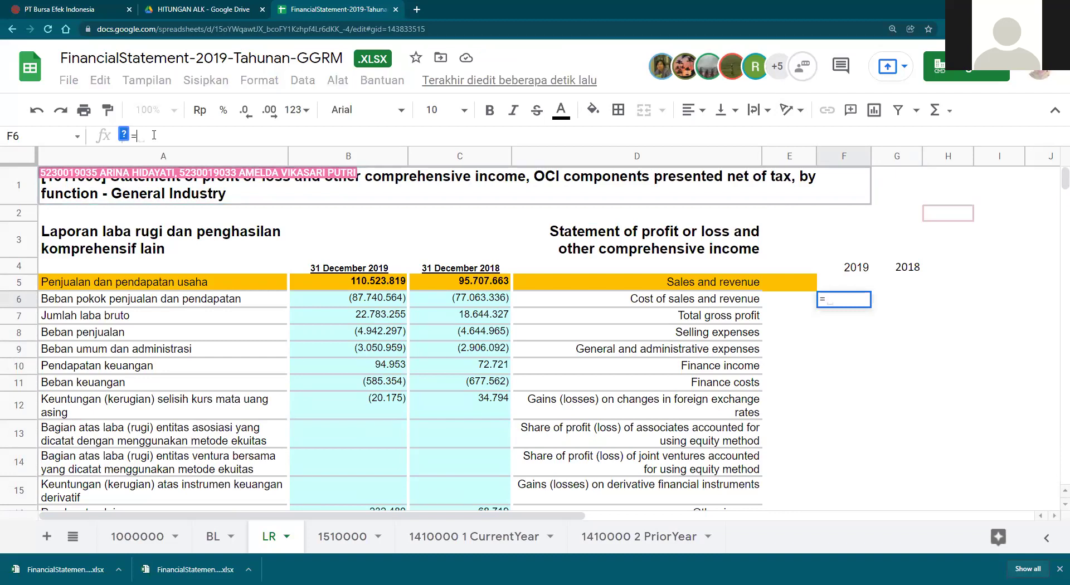
text(()
click(363, 300)
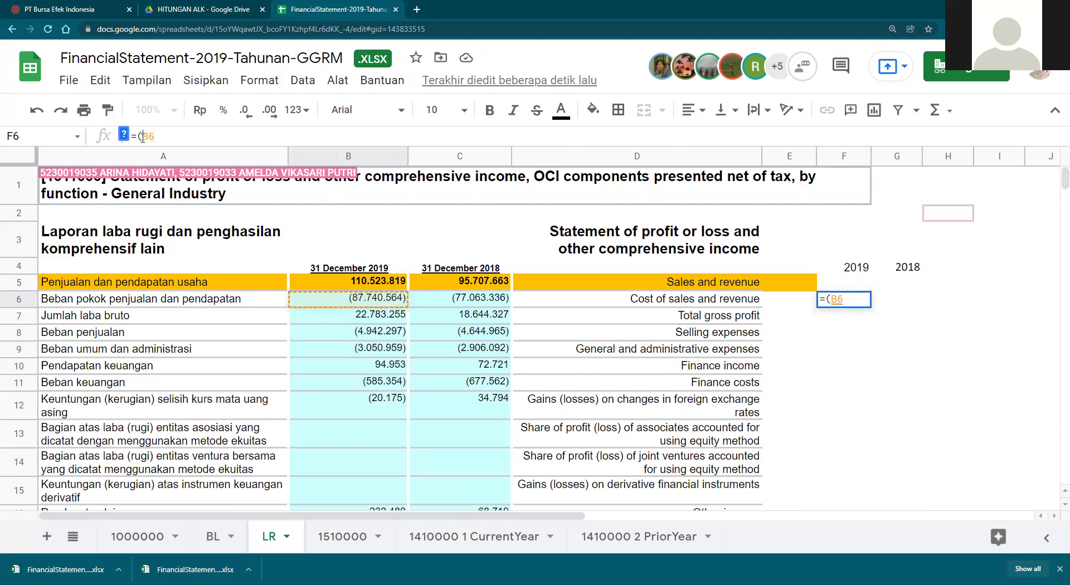
click(143, 137)
text(()
click(191, 135)
text(*-)
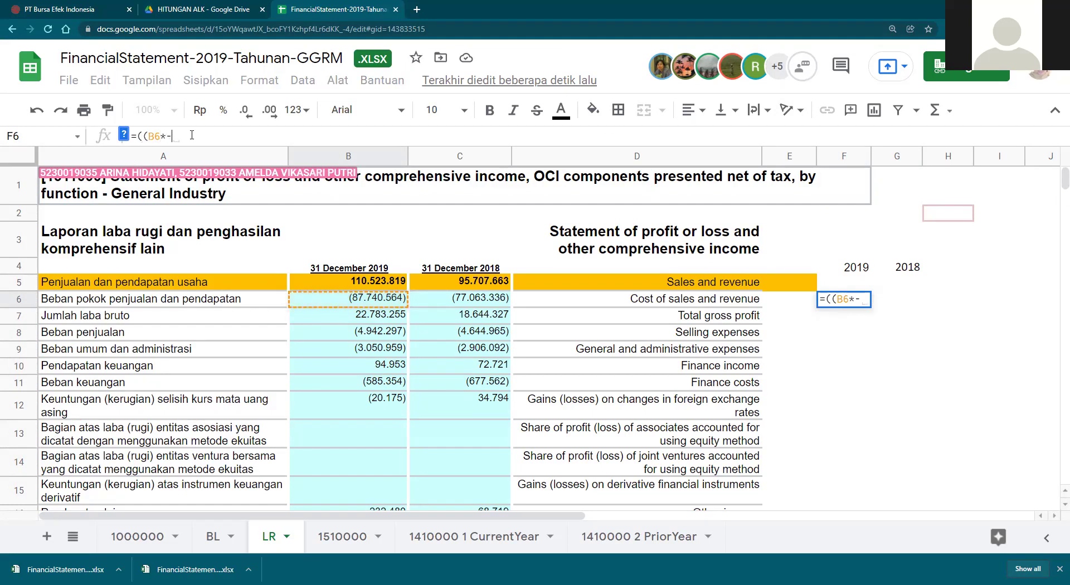
text(1))
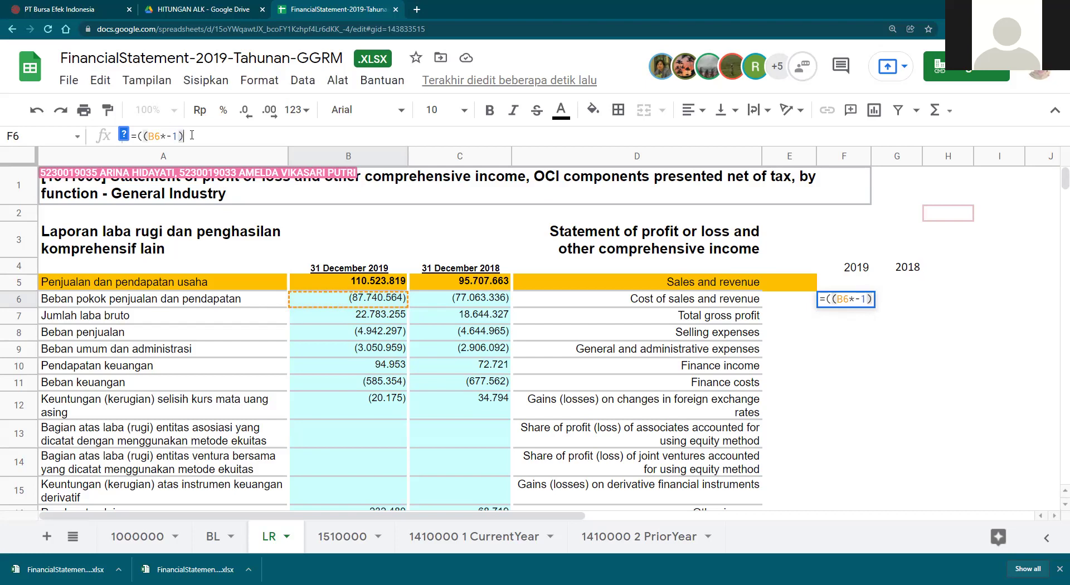
text(/)
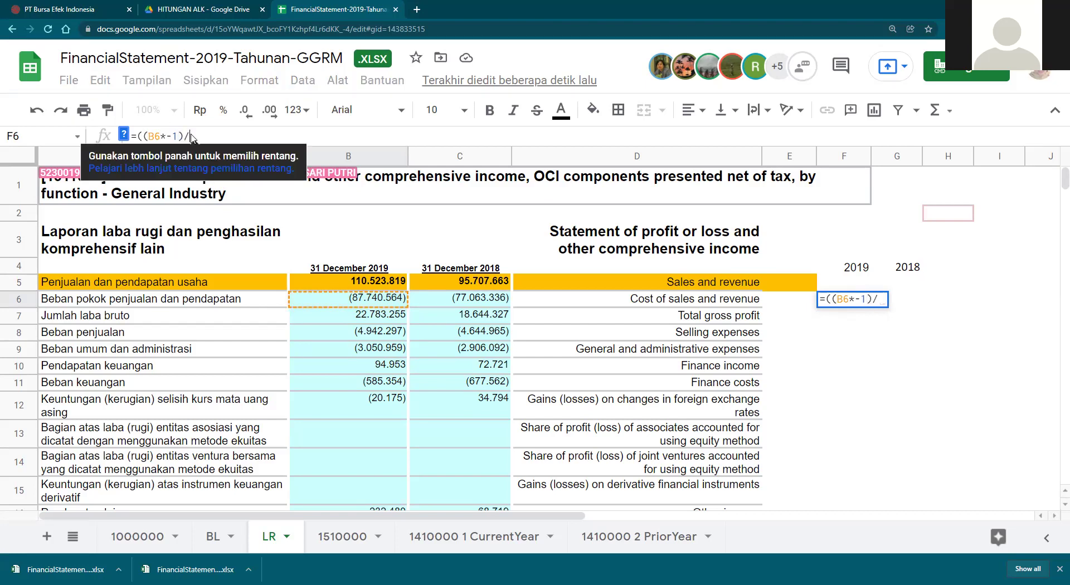
click(324, 283)
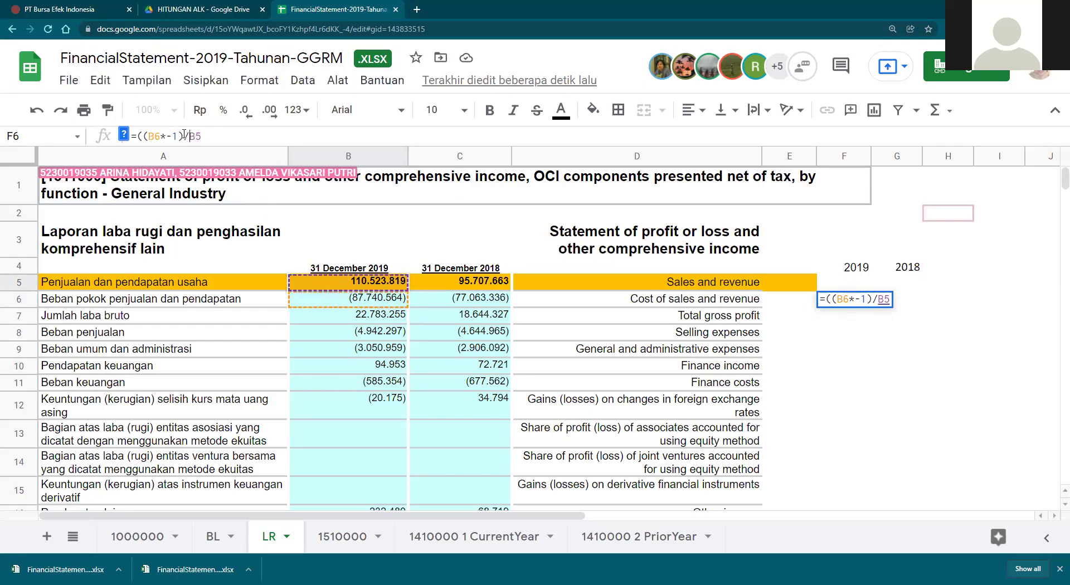
key(F4)
text())
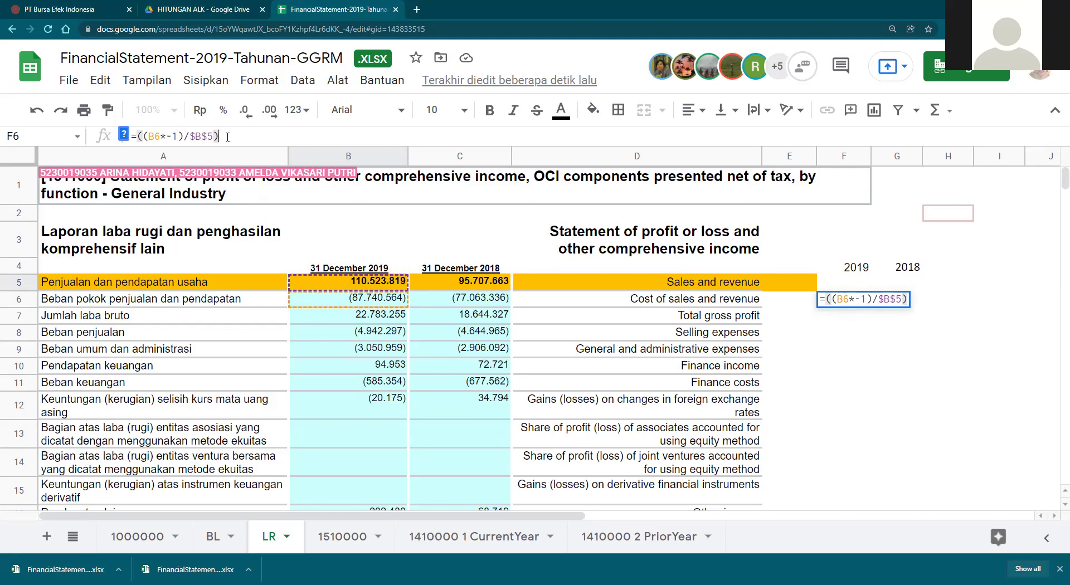
key(Return)
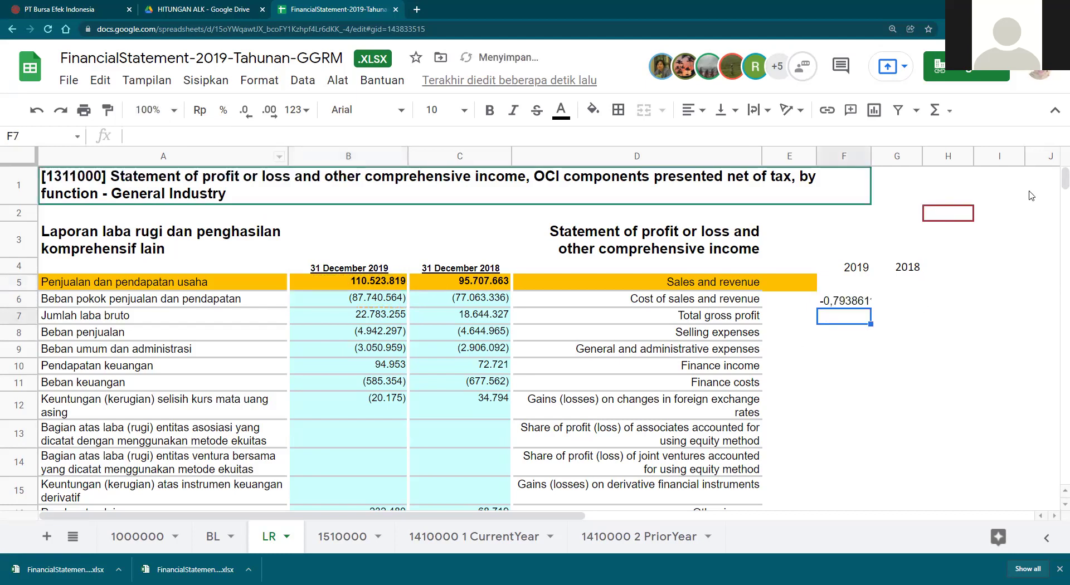
Remove the multiplication by -1 from the Cost of sales and revenue ratio in F6, making it =(B6/$B$5).
key(Up)
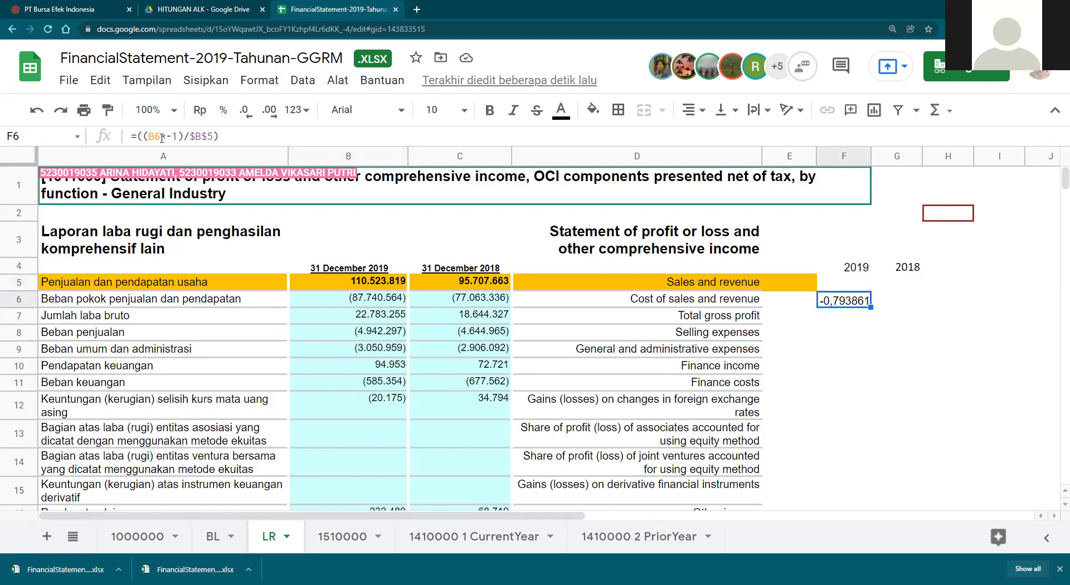
drag(160, 136, 183, 136)
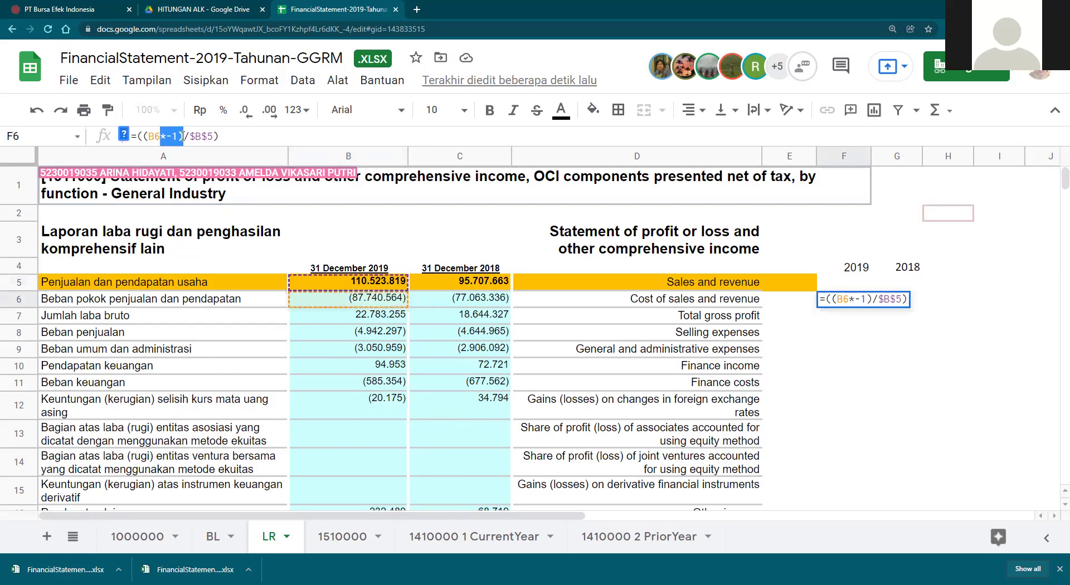
key(BackSpace)
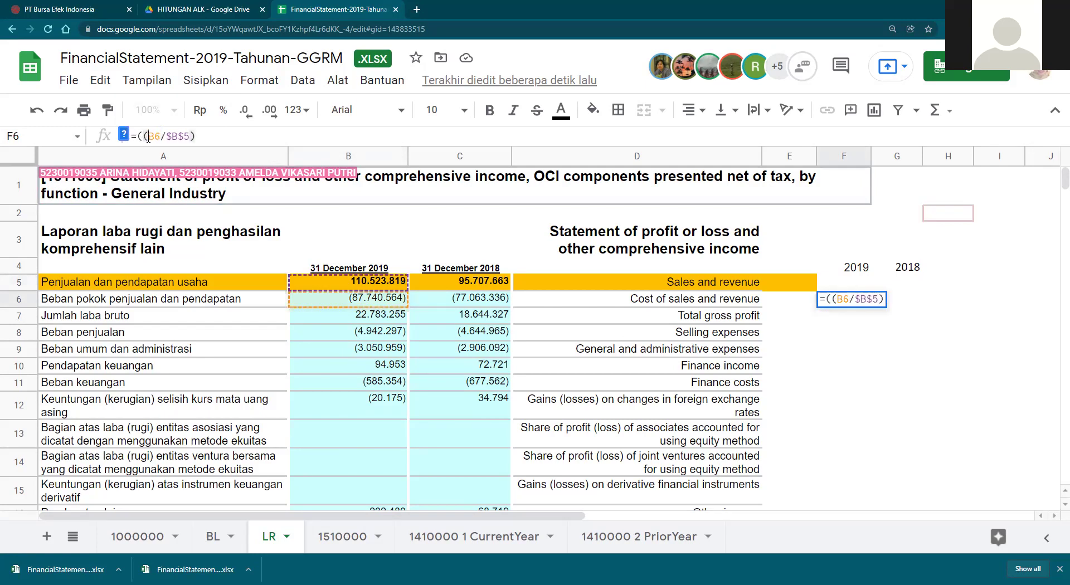
key(BackSpace)
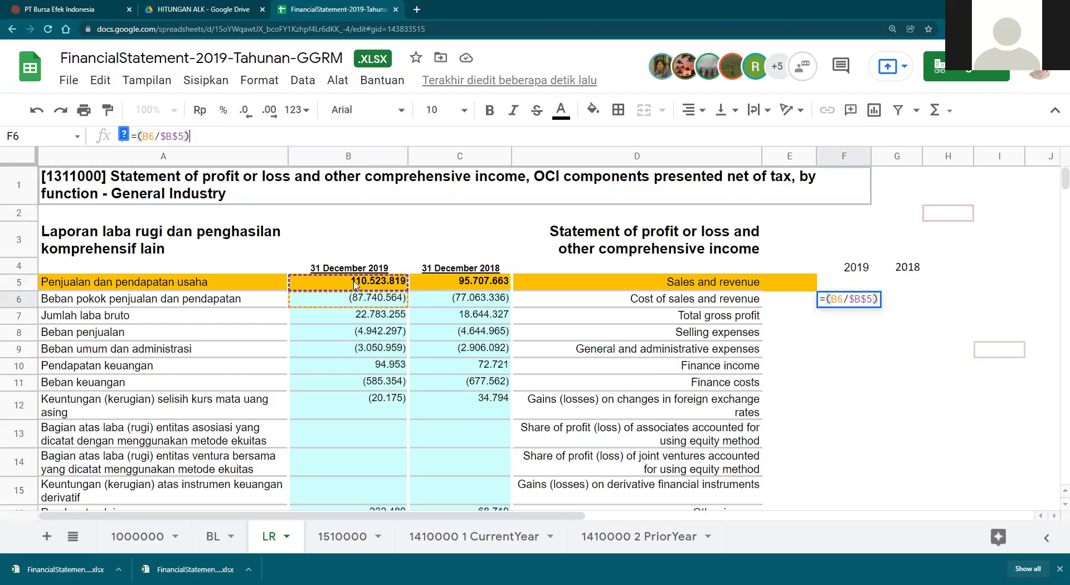
drag(159, 135, 187, 136)
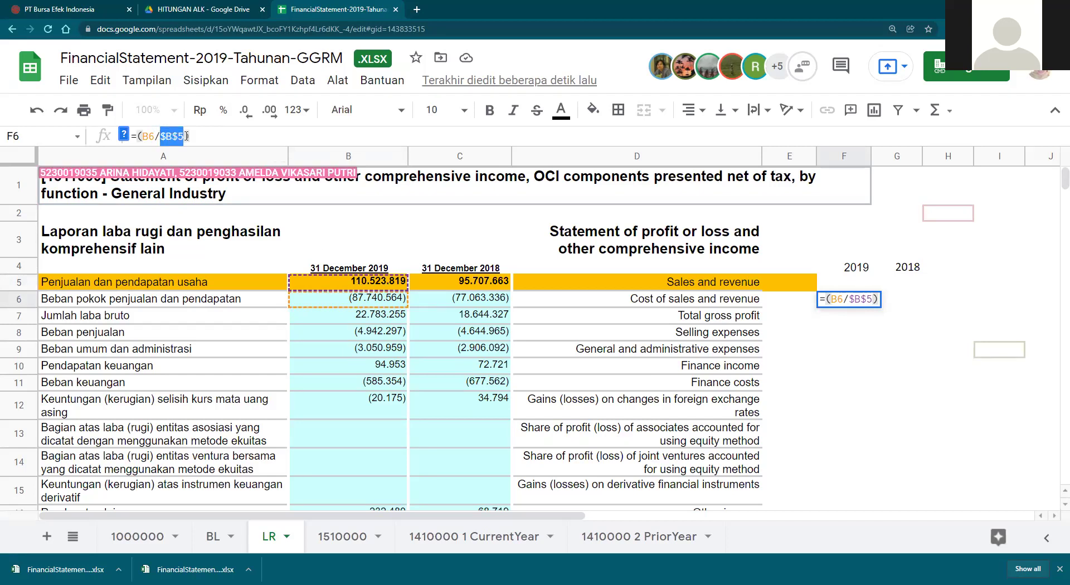
click(196, 136)
key(Return)
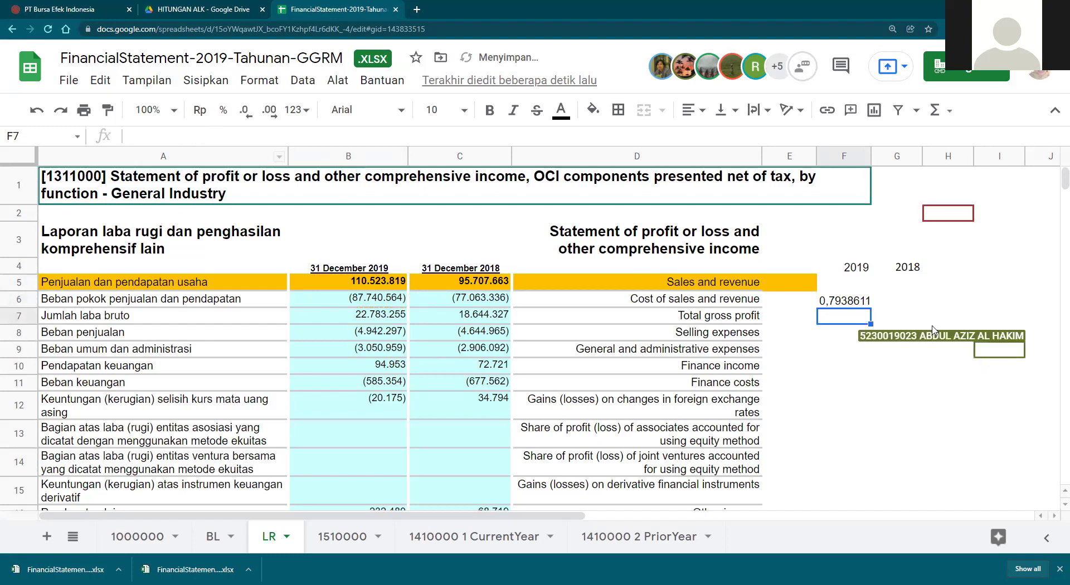
Clear F6 and re-enter the 2019 Cost of sales and revenue ratio as =(B6/B5), with relative references.
click(859, 305)
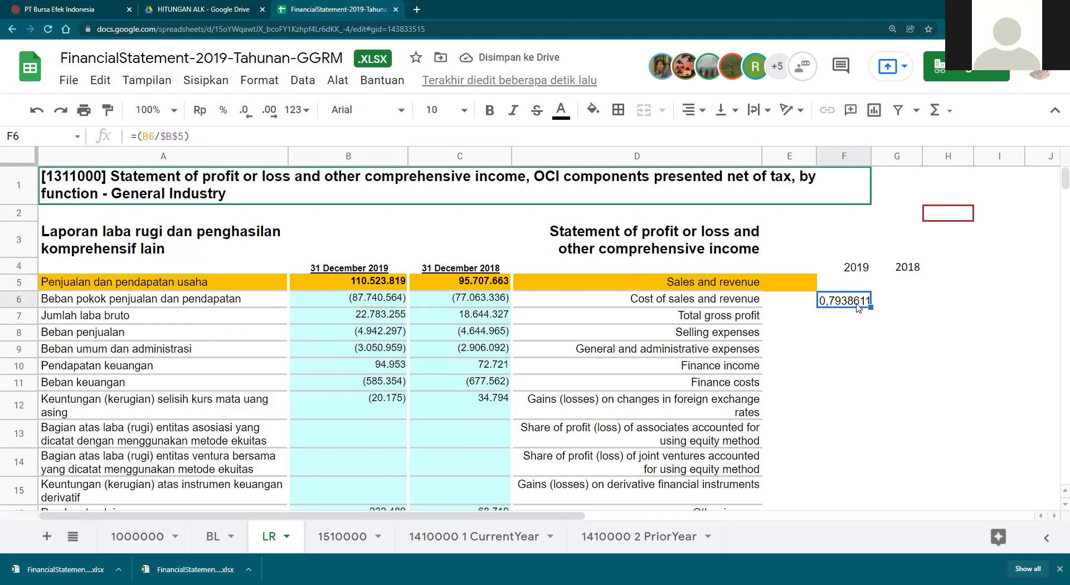
key(Delete)
text(=)
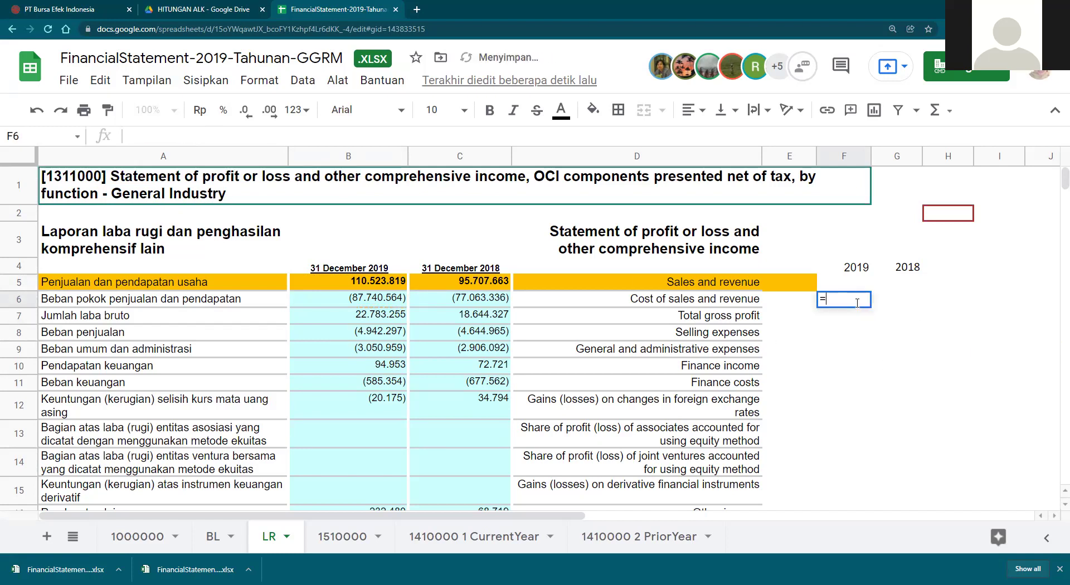
text(()
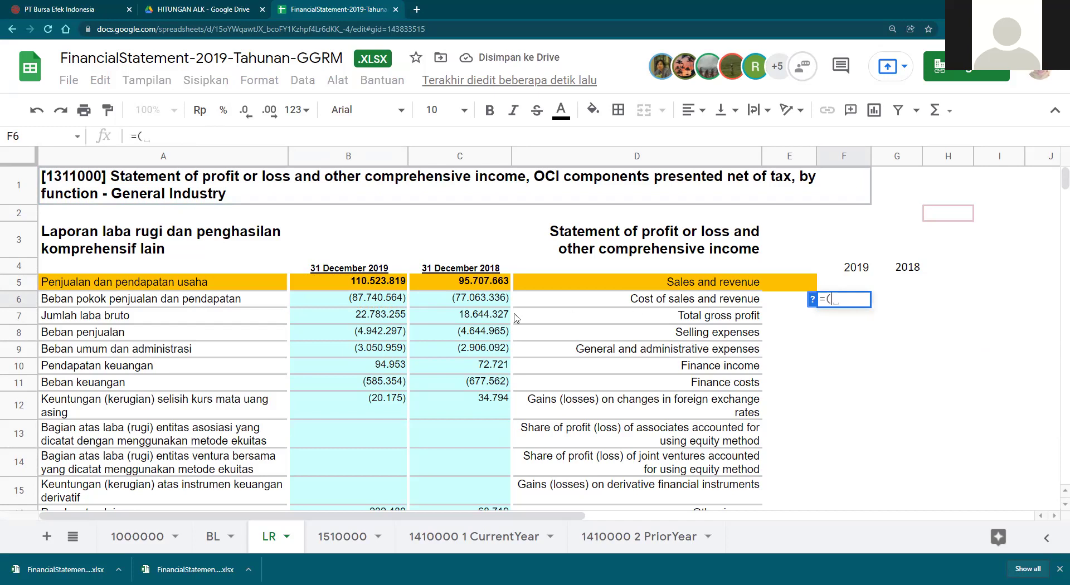
click(374, 300)
text(/)
click(365, 284)
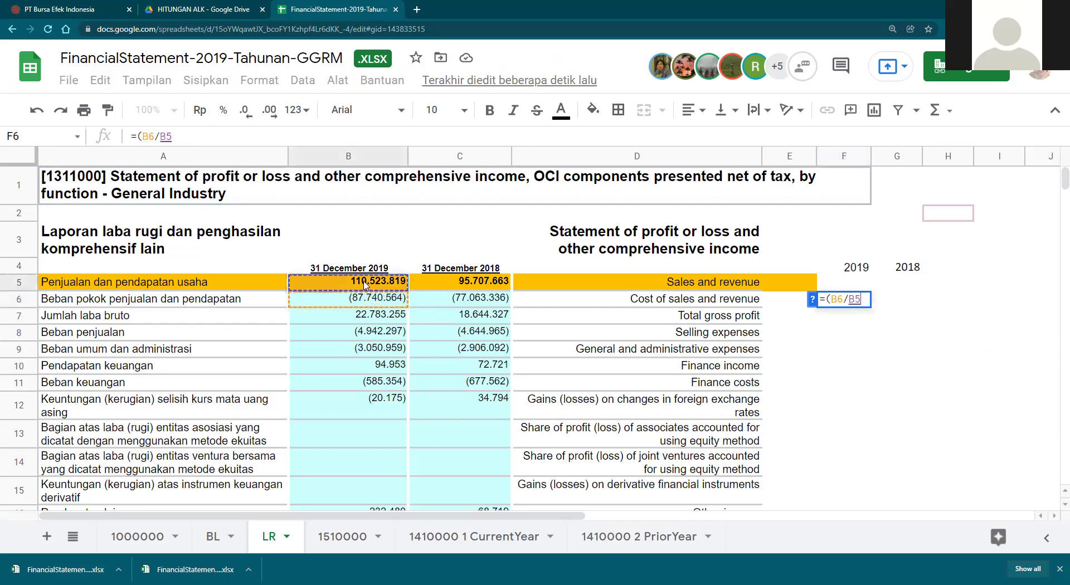
text())
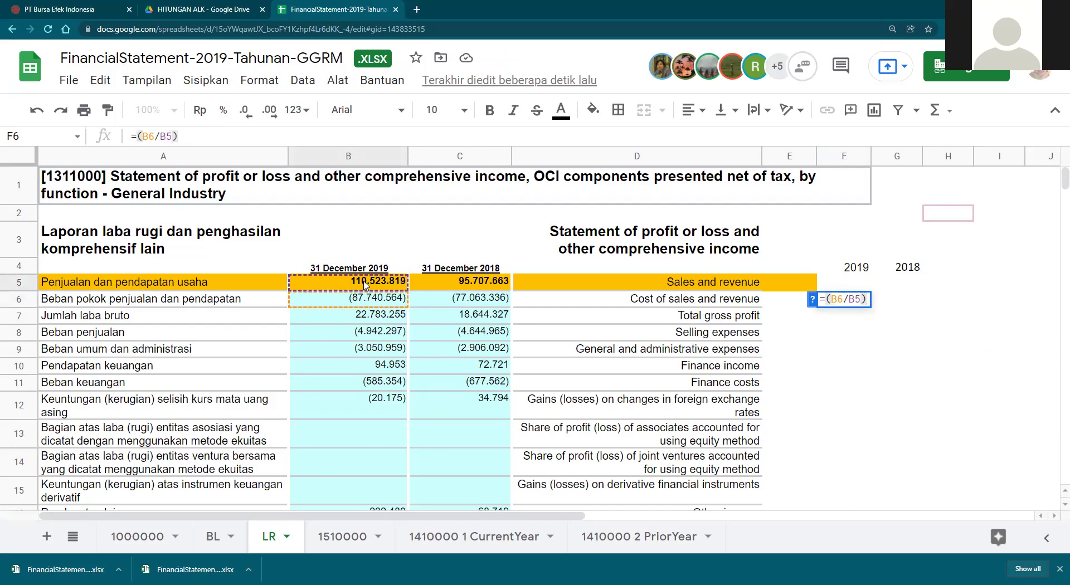
key(Return)
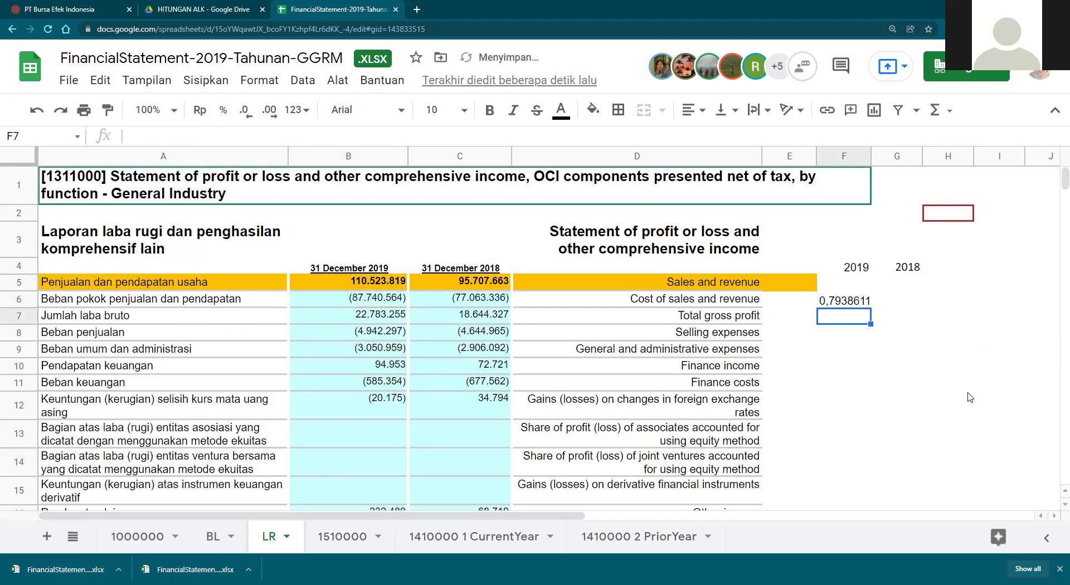
click(839, 304)
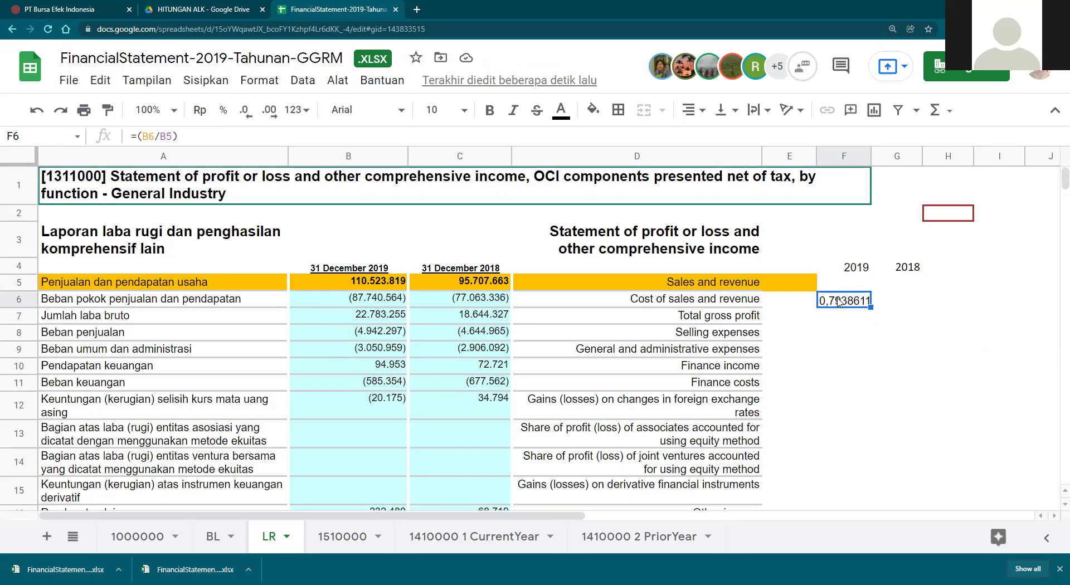
Enter the 2019 Sales and revenue ratio in F5 as =B5/B5.
click(839, 289)
text(=)
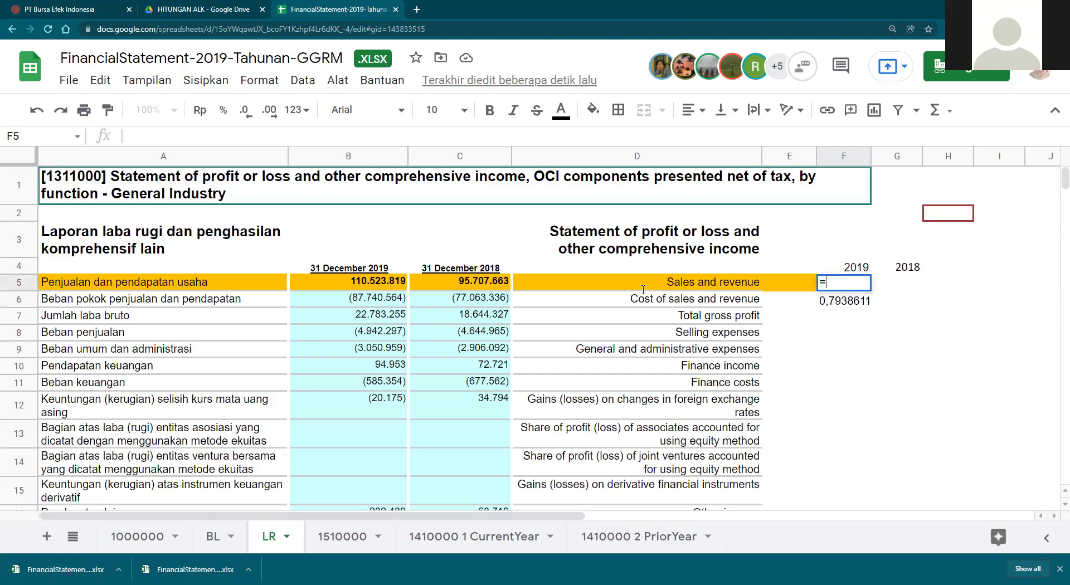
click(341, 285)
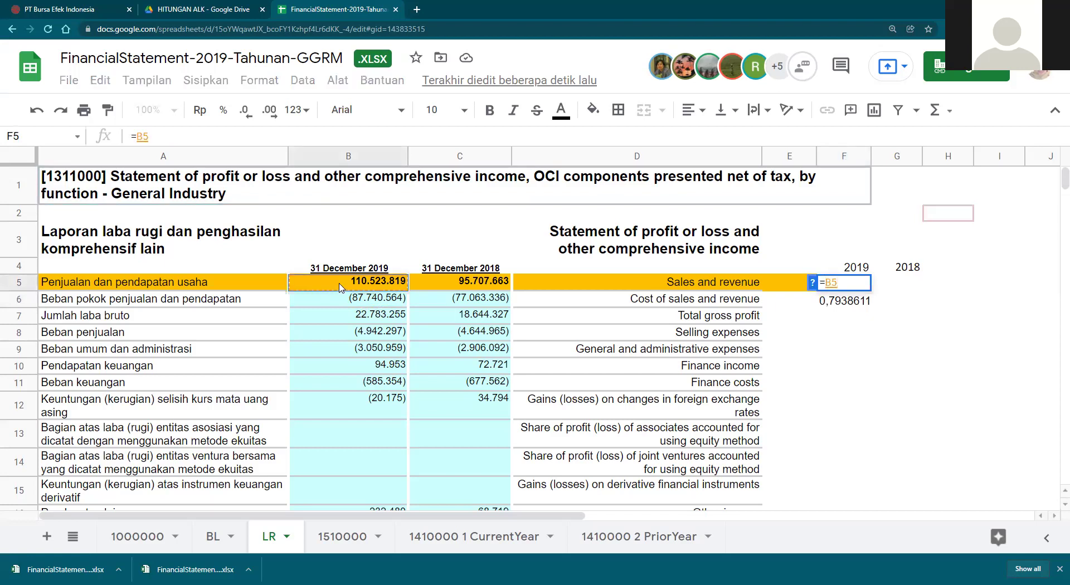
key(Return)
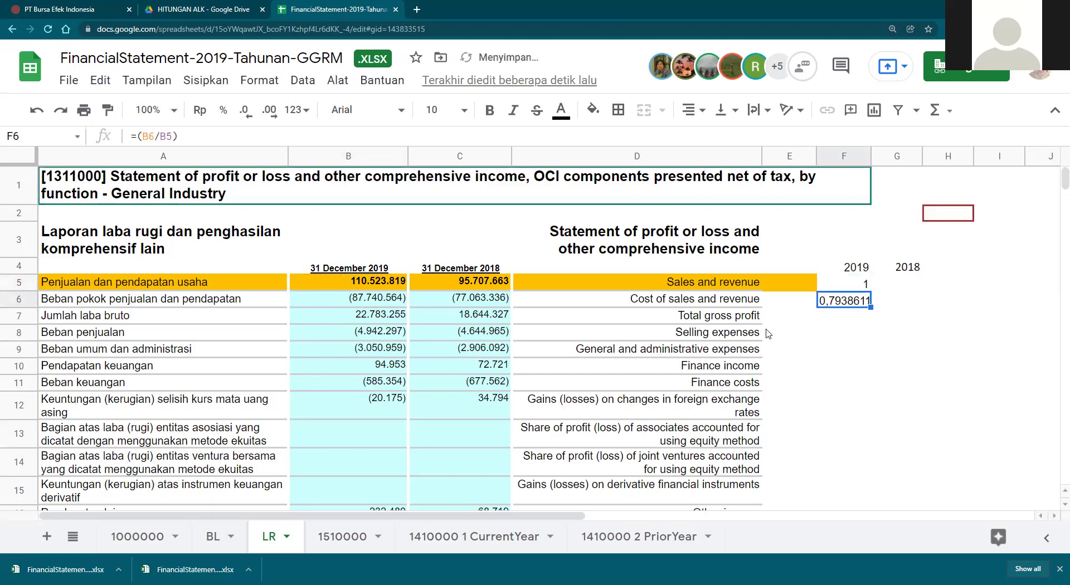
click(864, 284)
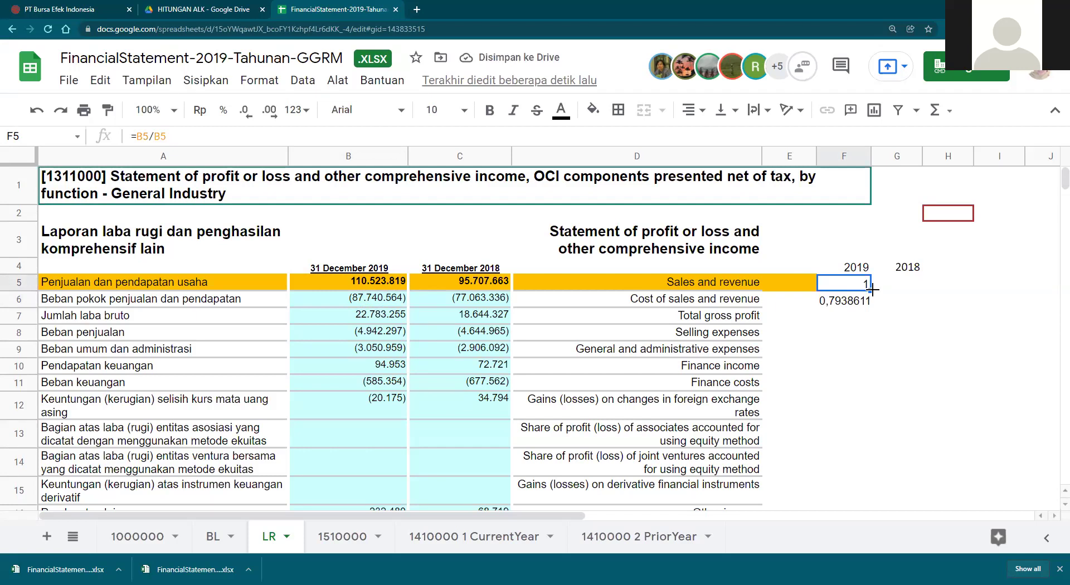
Make the divisor of the F5 ratio an absolute reference, so the formula reads =B5/$B$5.
click(375, 285)
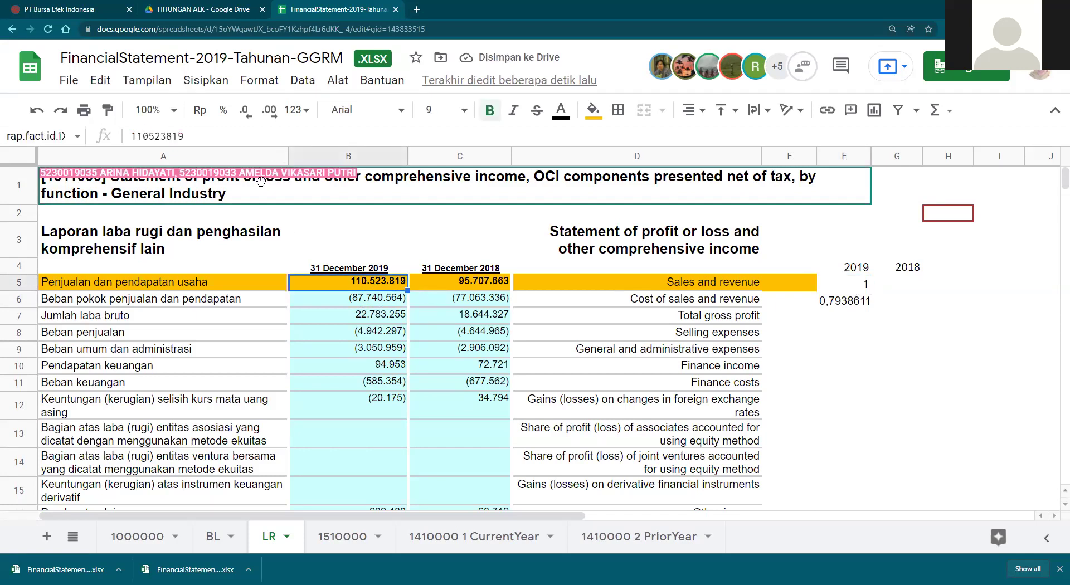
key(Right)
key(Right)
key(Right)
key(Right)
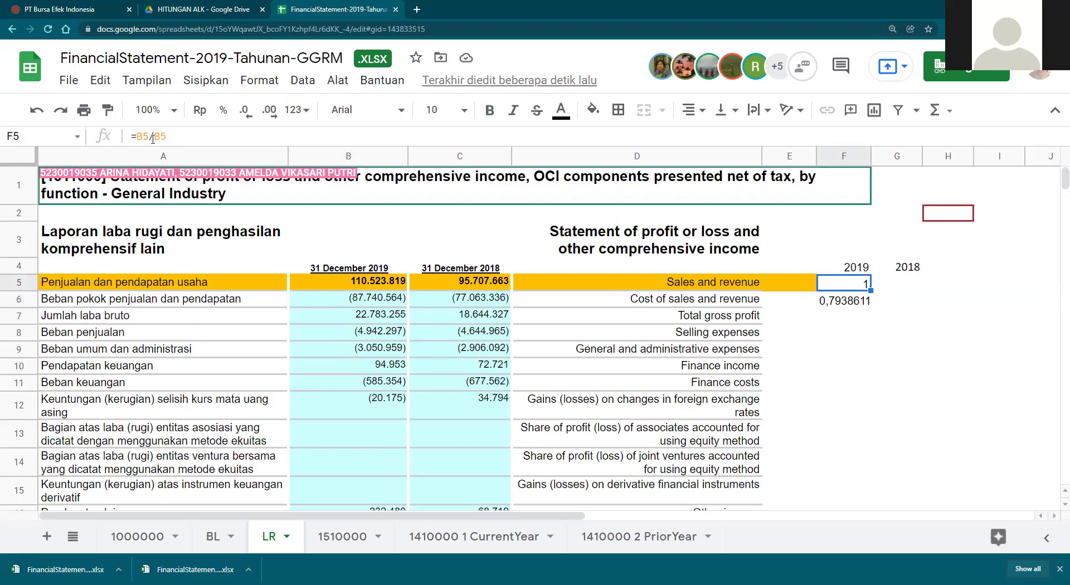
click(153, 137)
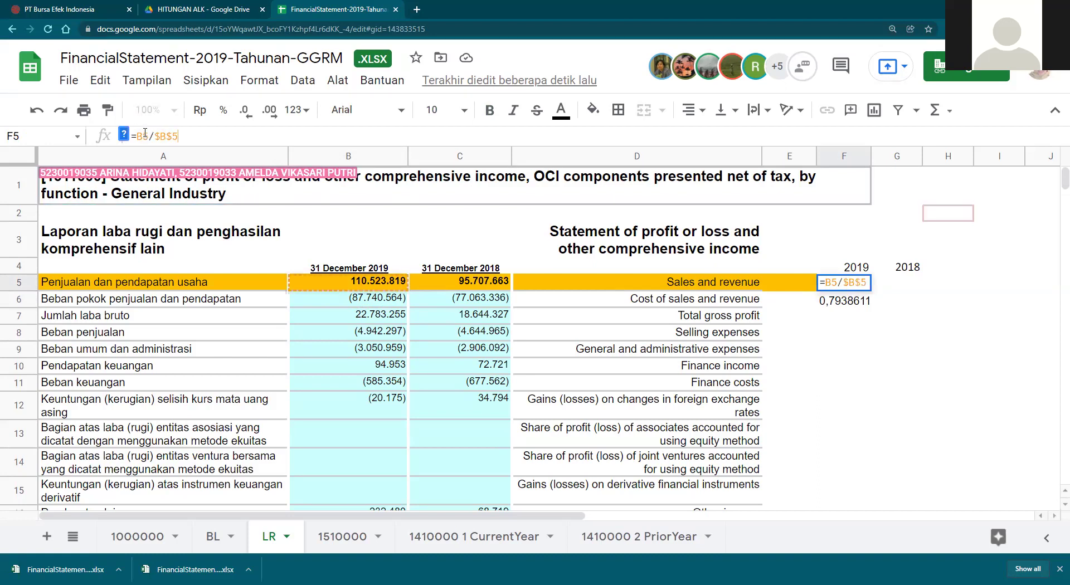
click(951, 337)
Fill the F5 ratio formula down to F58 and format the 2019 ratios as percentages.
click(862, 284)
drag(873, 290, 841, 489)
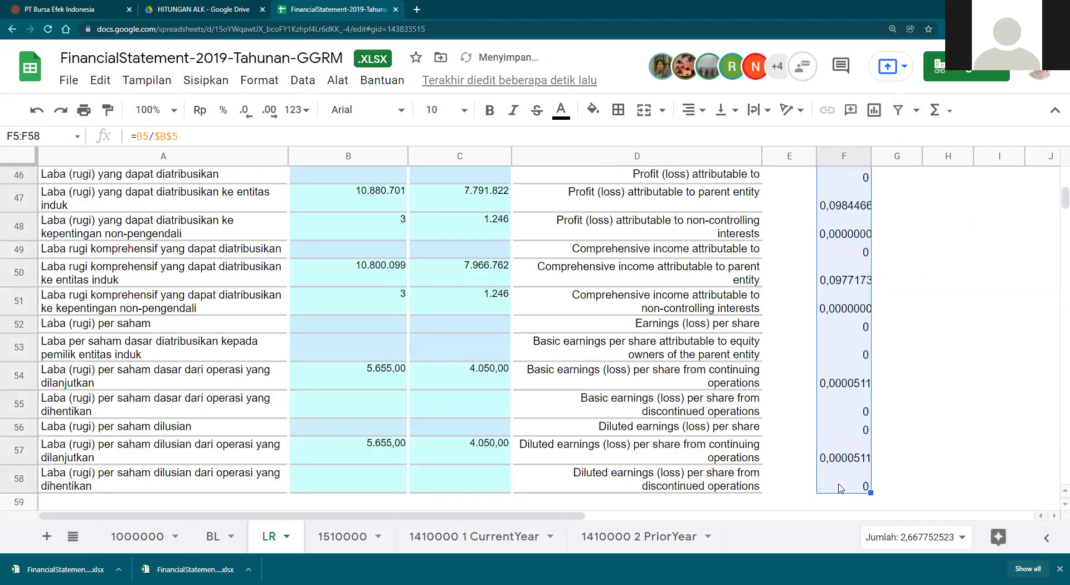
click(222, 112)
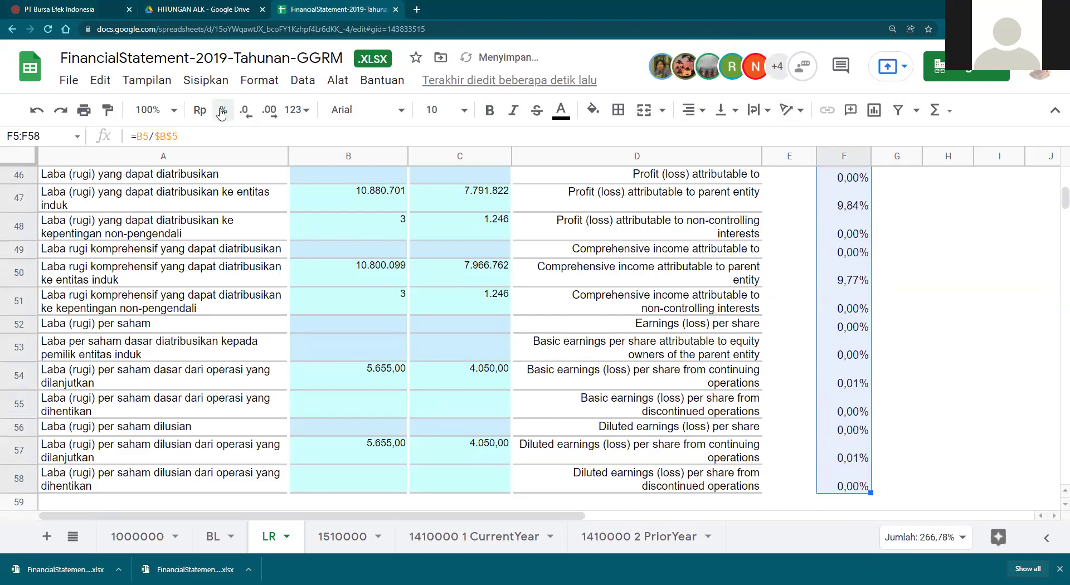
scroll(817, 321, up, 2)
scroll(817, 322, up, 10)
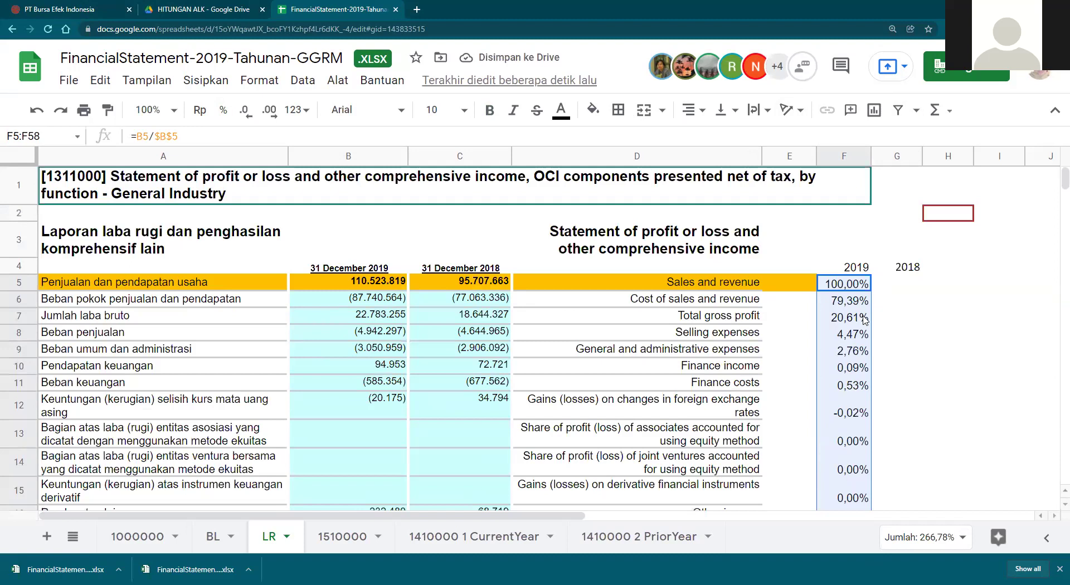
Check the 2019 ratio formulas for sales, cost of sales, and general and administrative expenses in F5, F6 and F9.
click(912, 299)
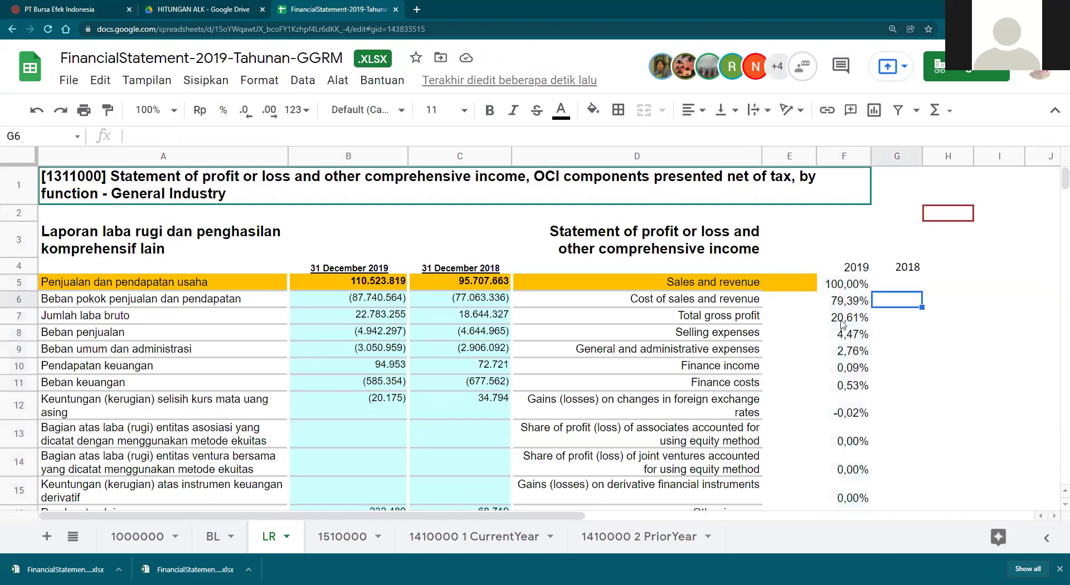
click(834, 286)
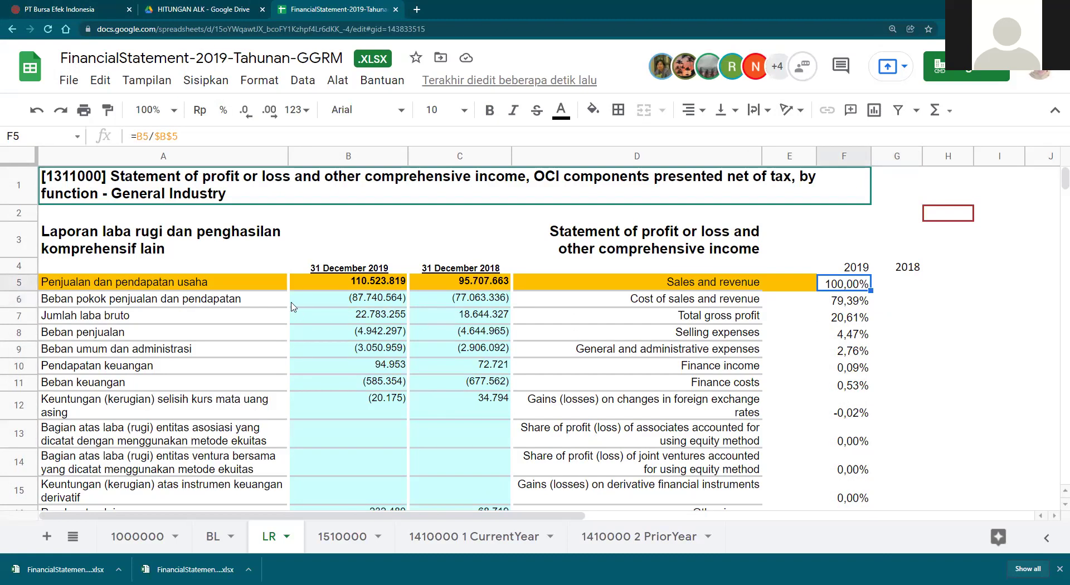
click(241, 288)
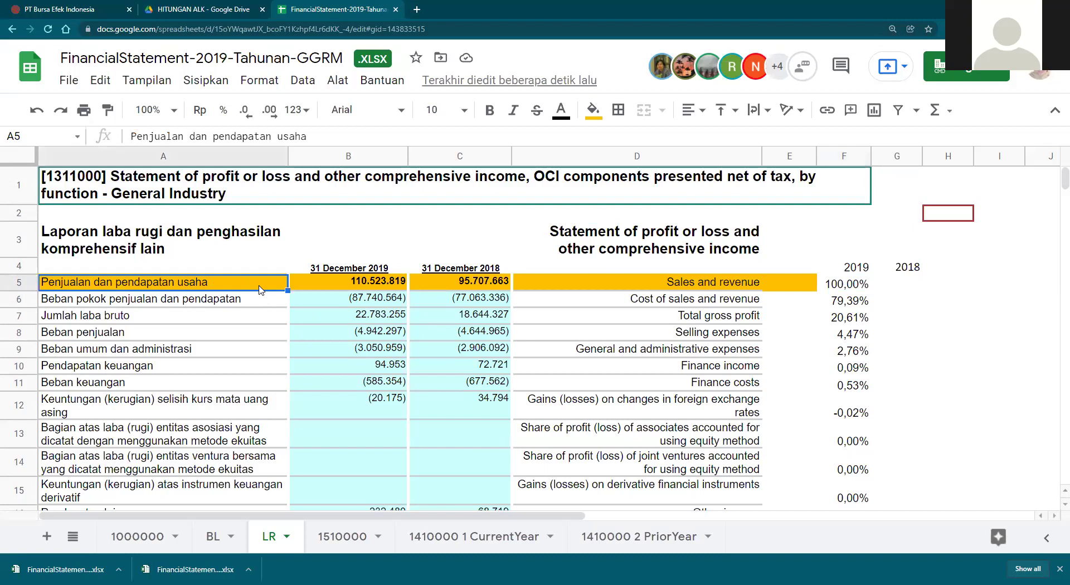
click(844, 304)
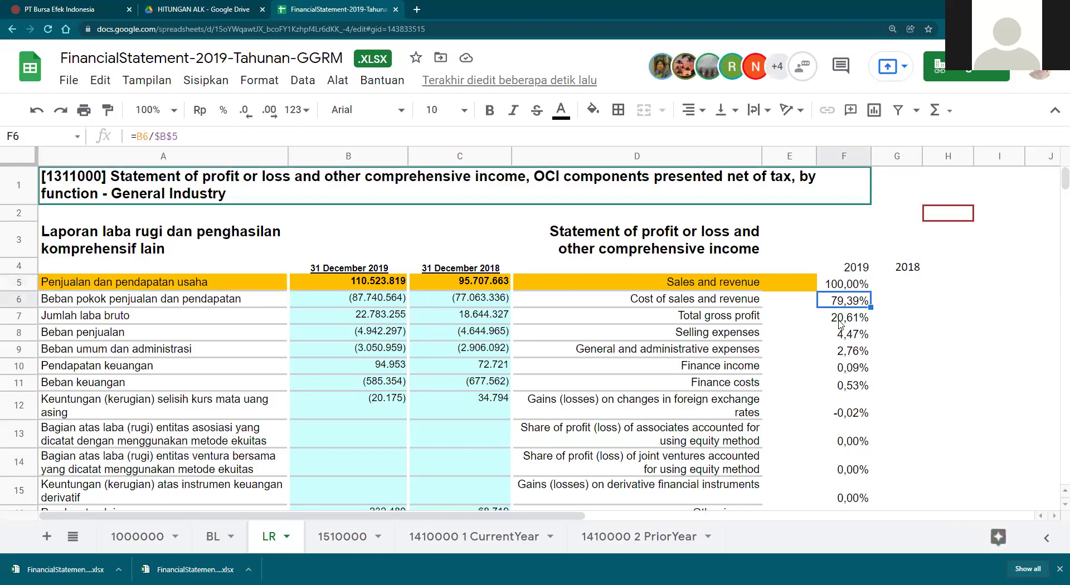
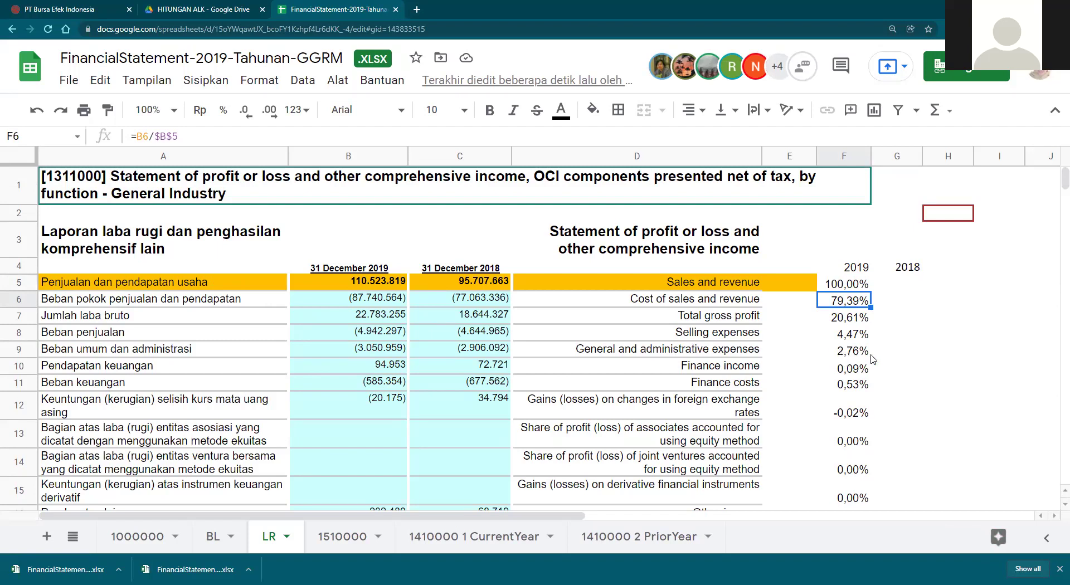
mouse_move(870, 355)
mouse_down()
mouse_move(894, 357)
mouse_move(838, 360)
mouse_move(887, 359)
mouse_move(861, 357)
mouse_up()
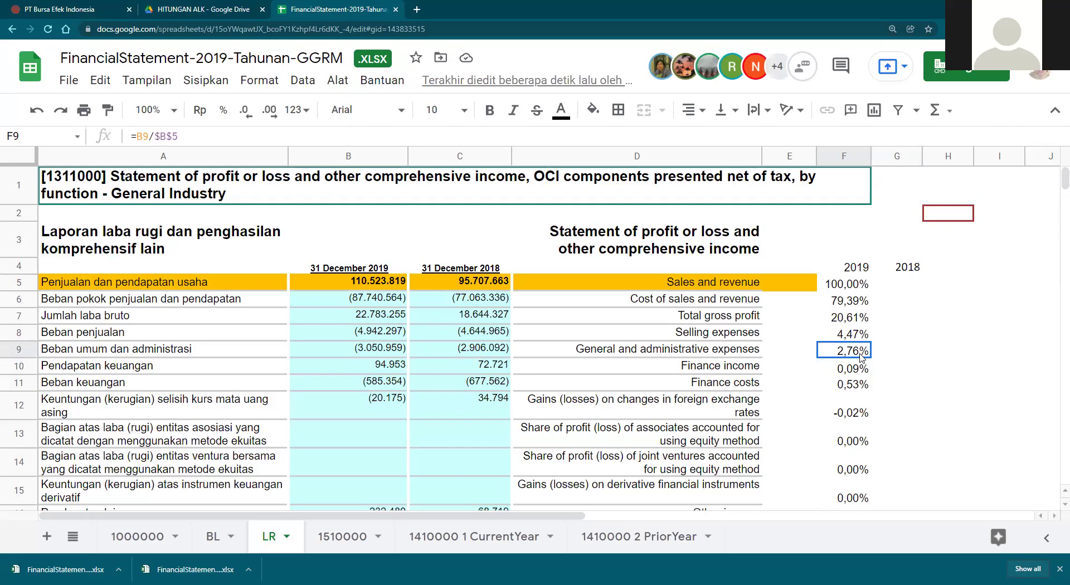
key(Right)
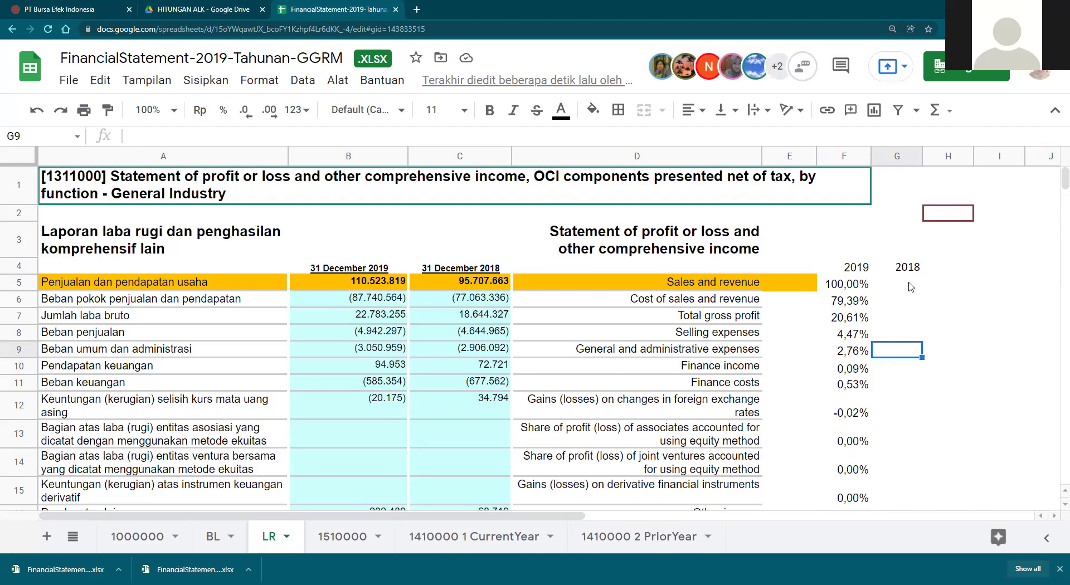
Enter the 2018 Sales and revenue ratio in G5 as =C5/$C$5, with an absolute divisor.
click(862, 289)
click(910, 288)
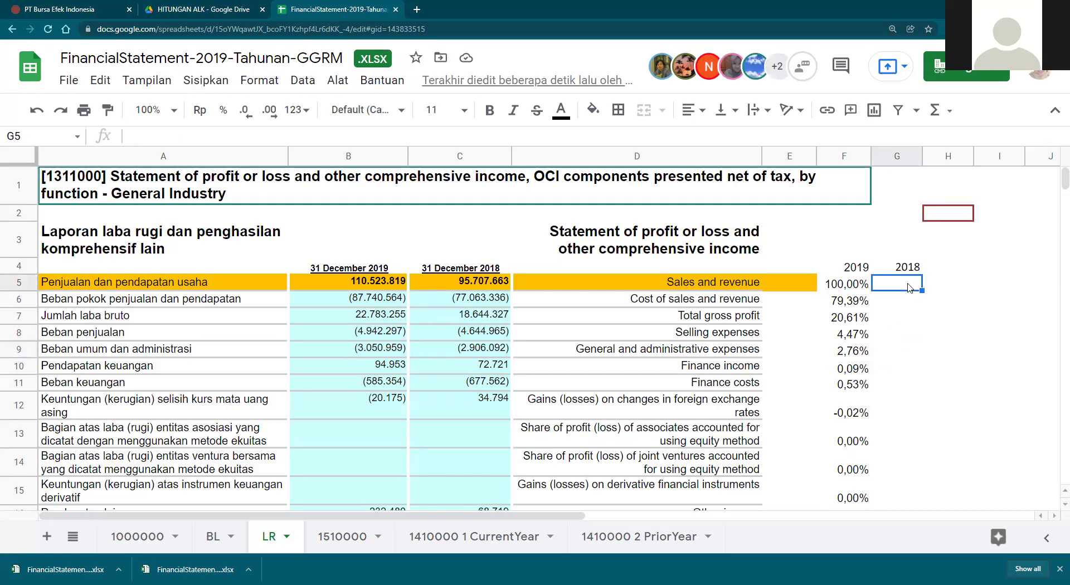
text(=)
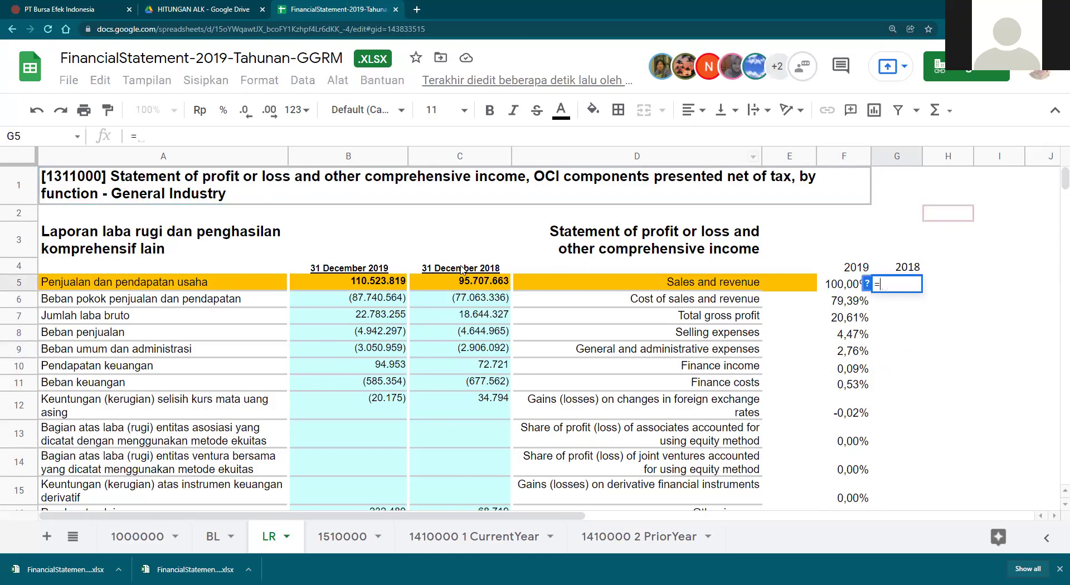
click(457, 287)
text(/)
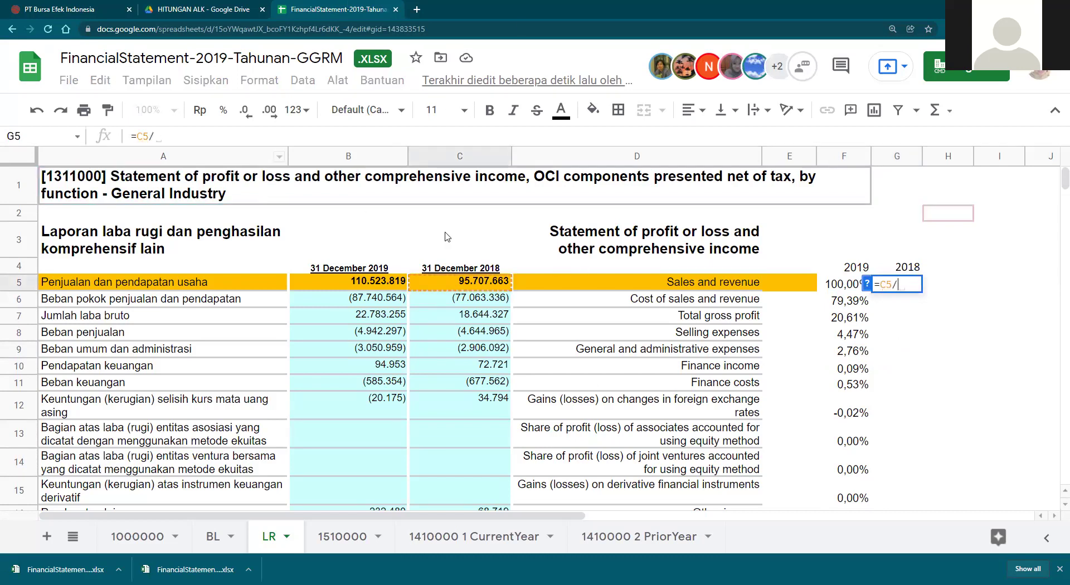
click(455, 283)
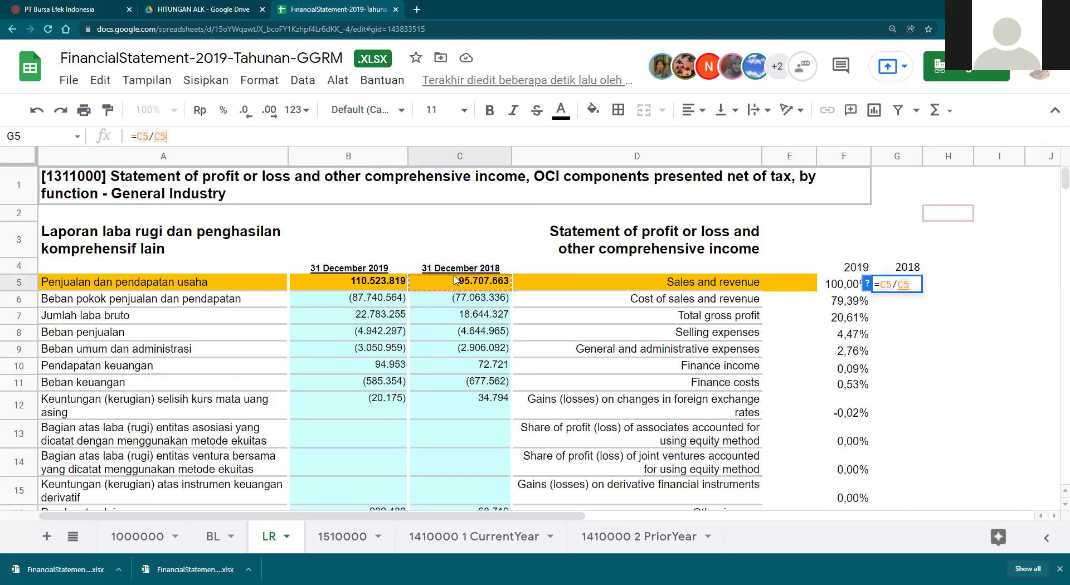
mouse_move(170, 139)
mouse_down()
mouse_move(209, 142)
mouse_move(187, 142)
mouse_up()
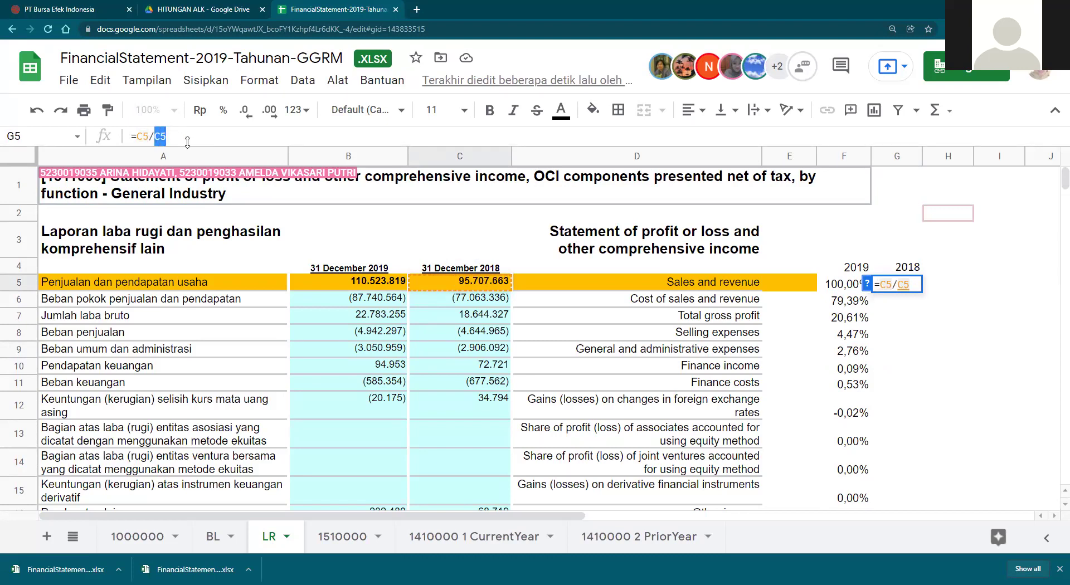
key(F4)
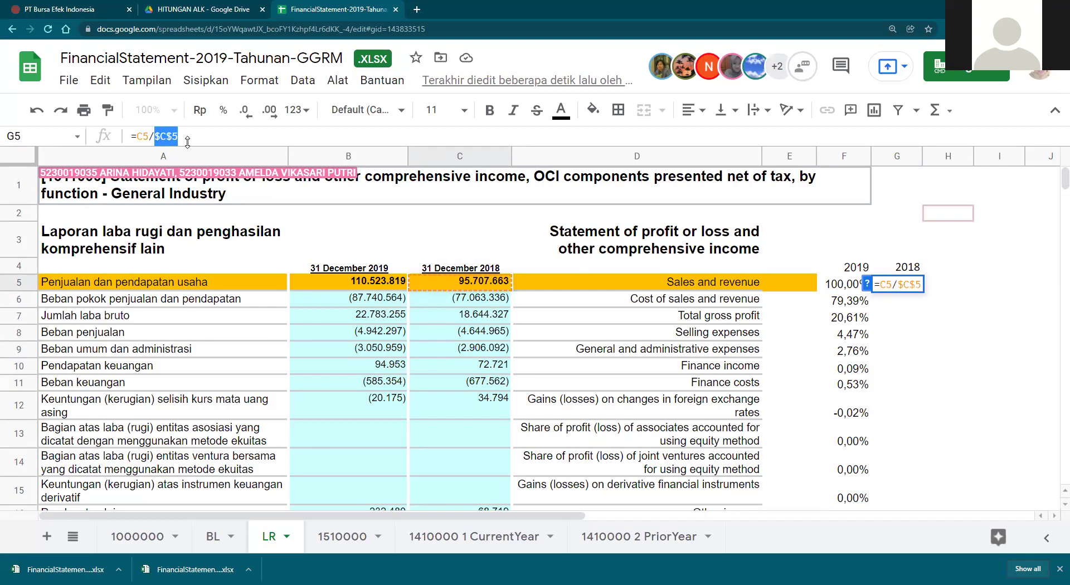
key(Return)
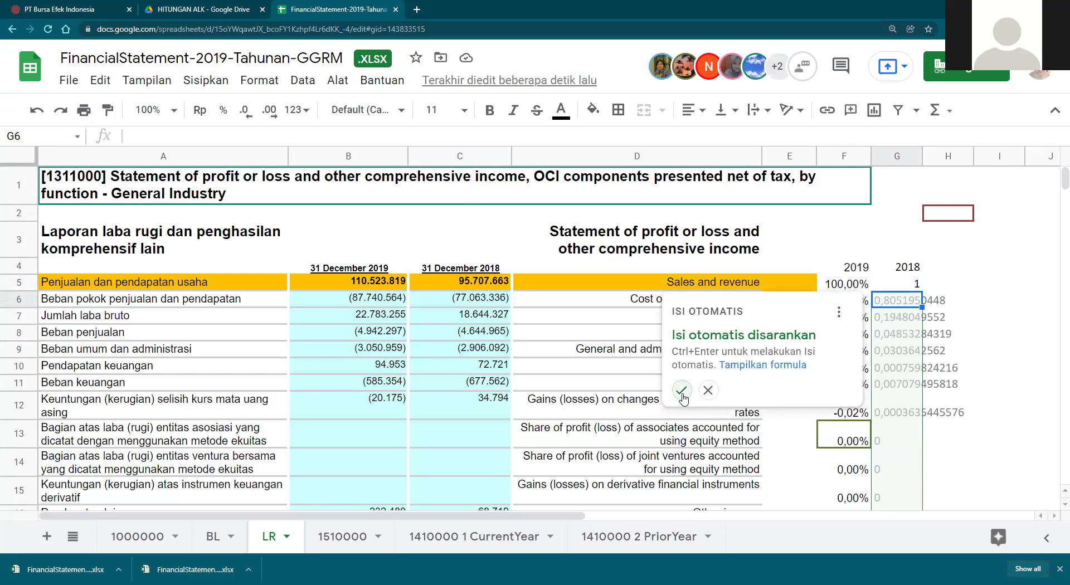
Fill the 2018 ratio formula down to G17 and format G5:G17 as percentages.
click(681, 391)
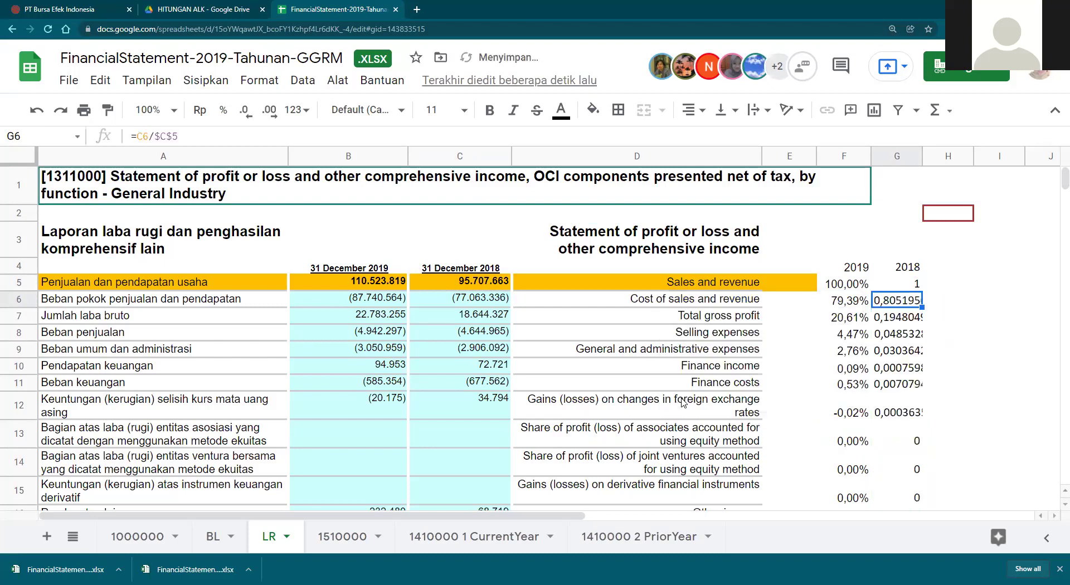
click(901, 288)
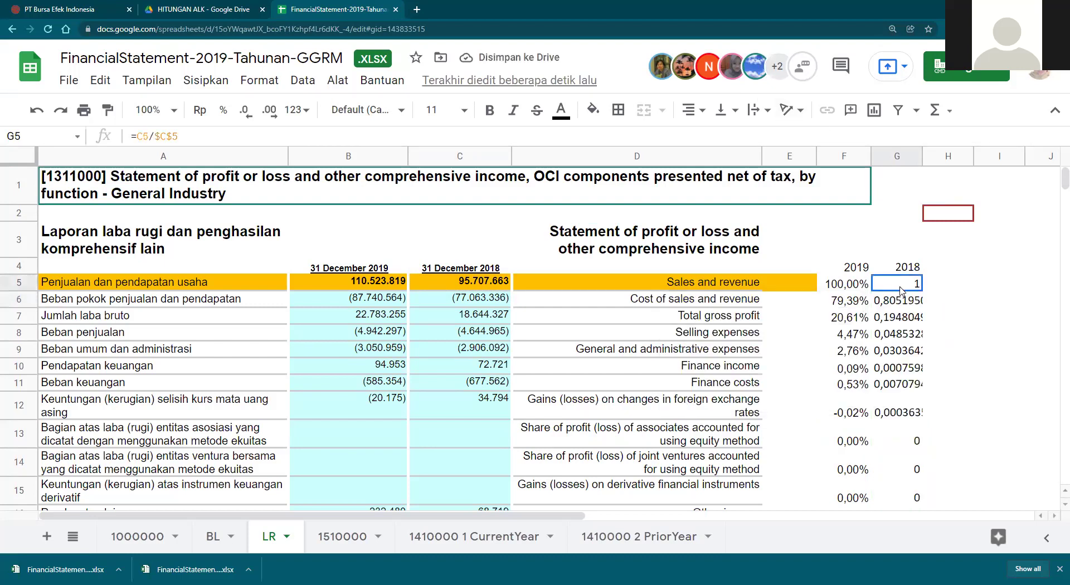
scroll(900, 288, down, 8)
scroll(898, 385, up, 4)
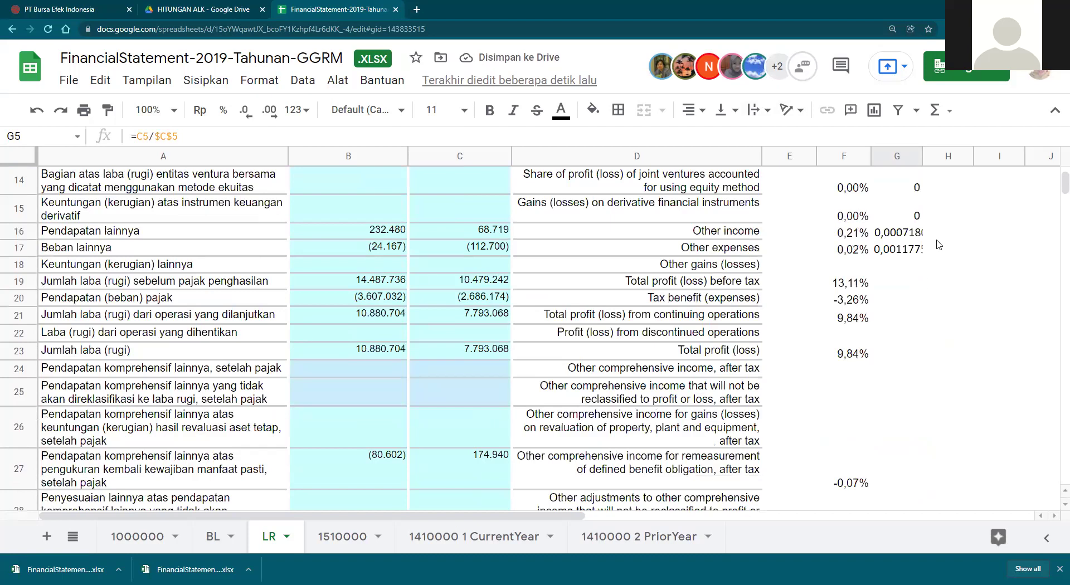
shift+click(915, 250)
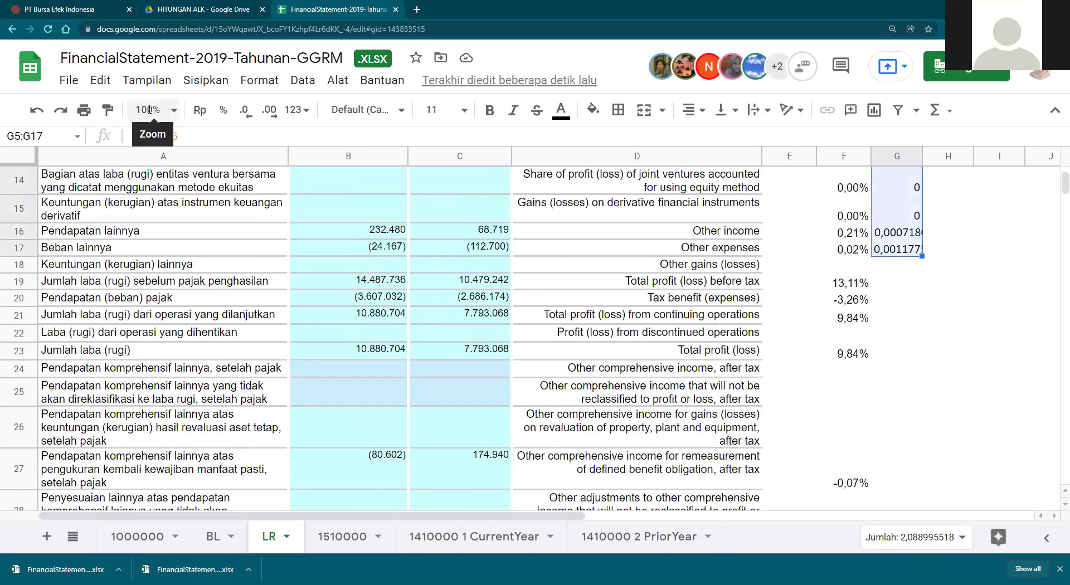
click(223, 110)
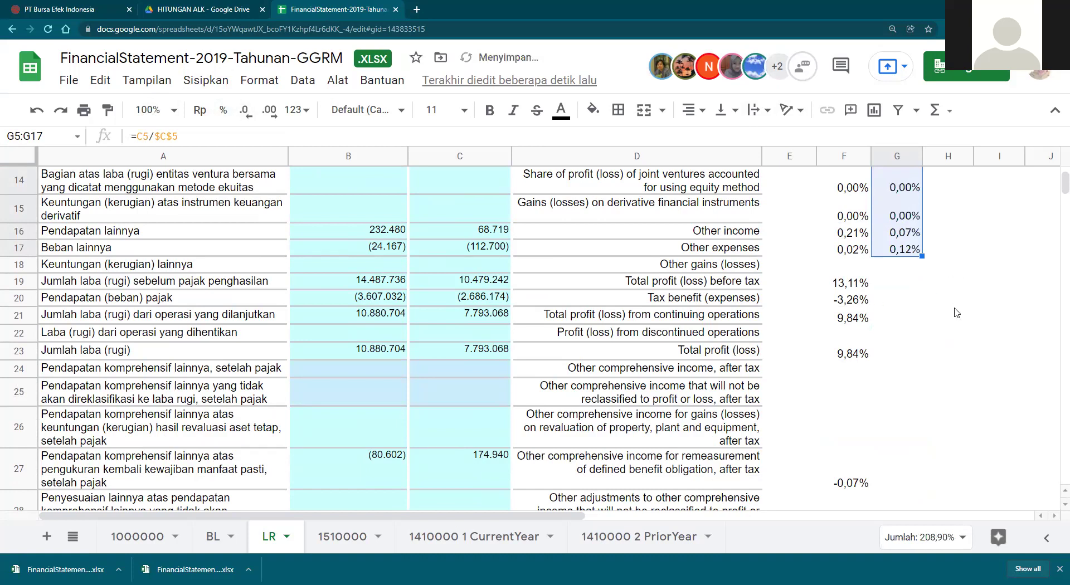
Extend the 2018 ratio formula from G17 down to G58.
click(951, 350)
click(898, 250)
scroll(808, 234, down, 1)
drag(778, 211, 922, 396)
click(916, 197)
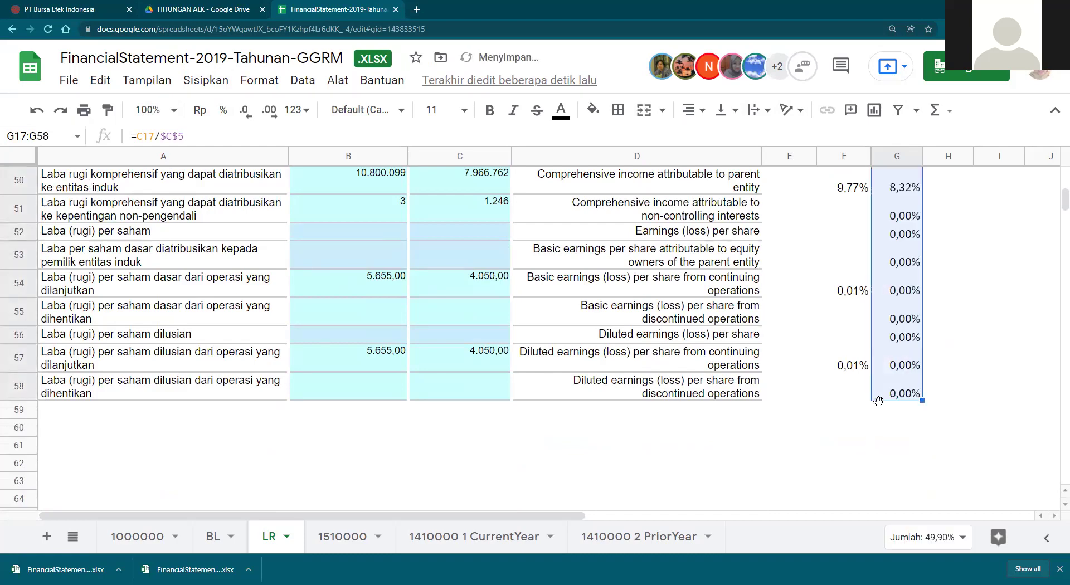
click(946, 410)
Clear the 2018 ratio in G24 for the empty Other comprehensive income, after tax row.
scroll(946, 409, up, 5)
scroll(947, 409, up, 6)
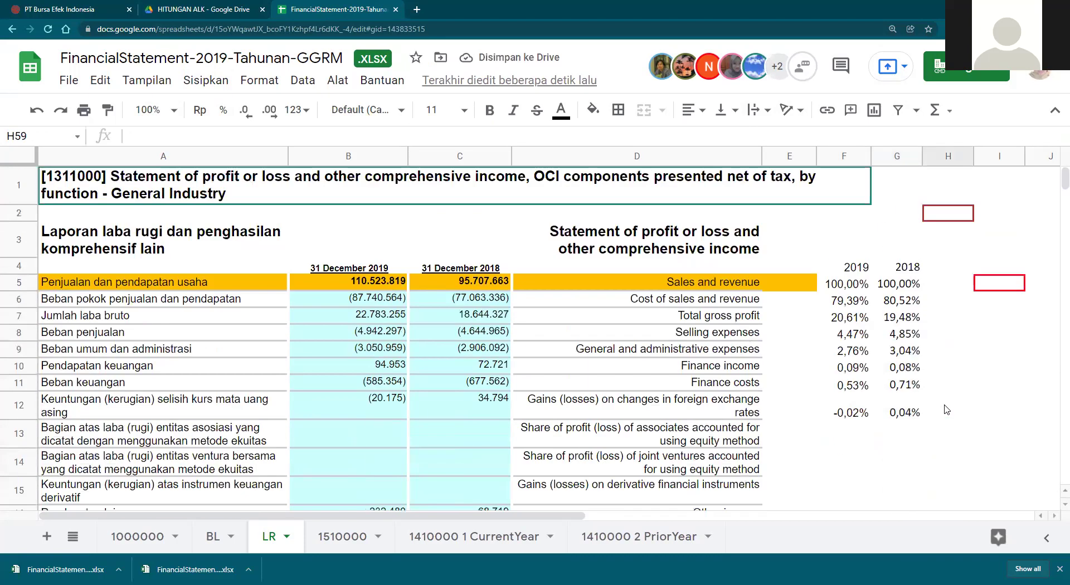
scroll(946, 410, down, 3)
drag(775, 272, 914, 326)
click(845, 447)
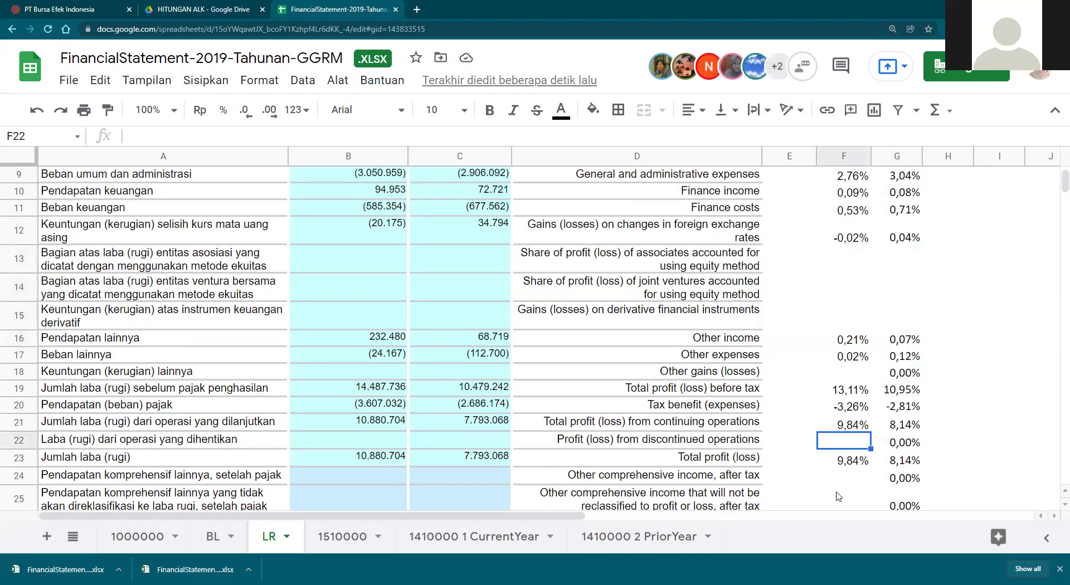
scroll(836, 457, down, 3)
drag(844, 334, 844, 371)
click(892, 320)
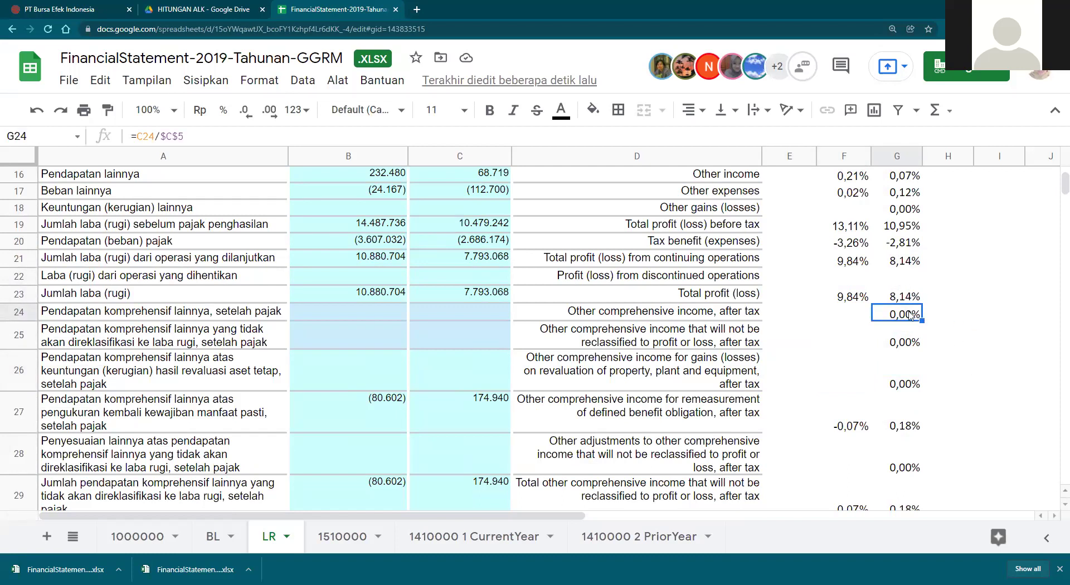
key(Delete)
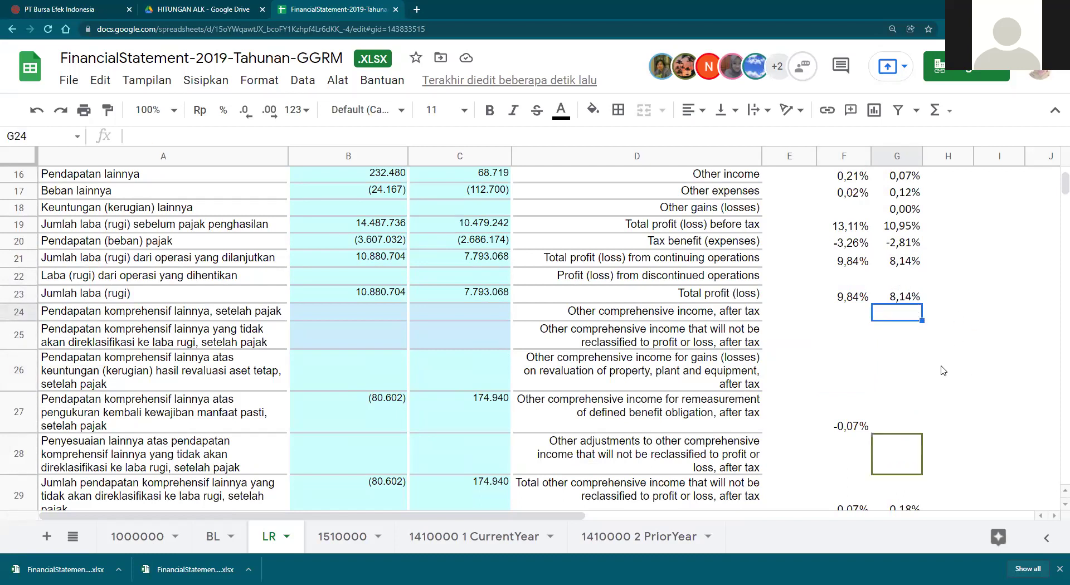
Copy the 2018 ratio formula from G23 into G27 for the defined benefit obligation remeasurement row.
click(906, 299)
key(ctrl+c)
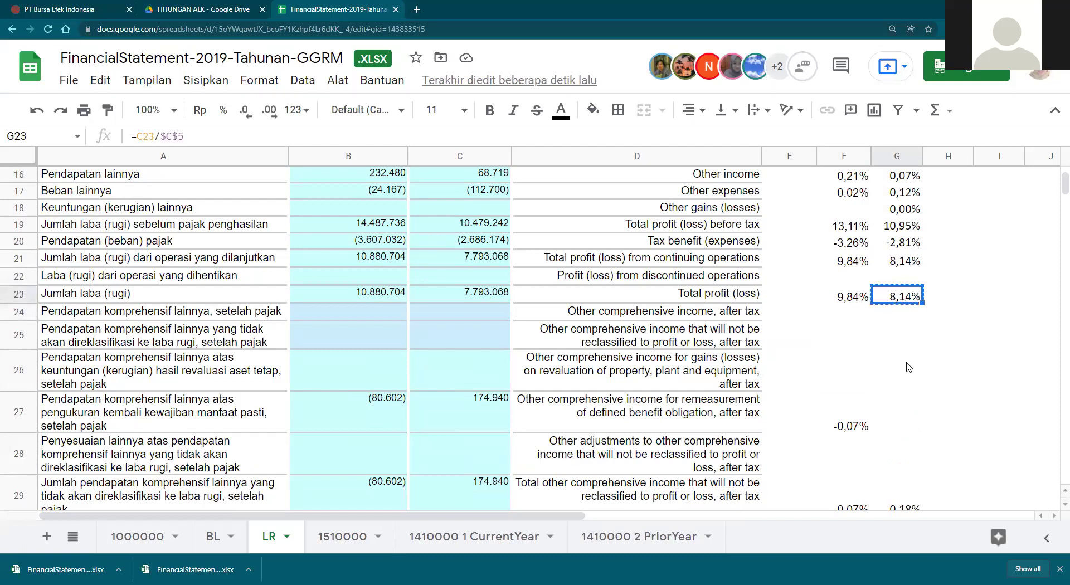
click(909, 428)
key(ctrl+v)
click(959, 446)
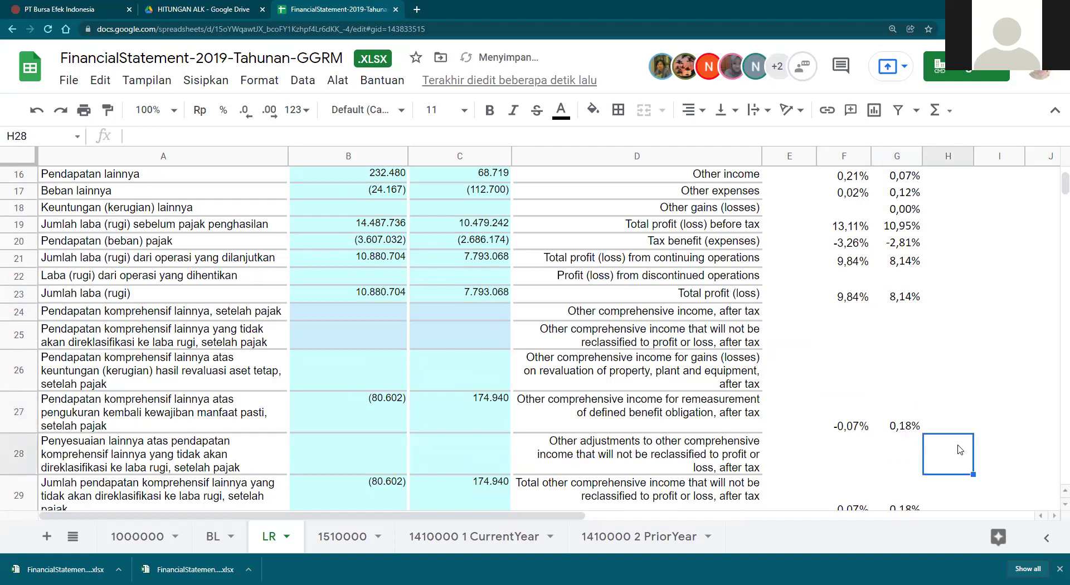
scroll(959, 440, down, 2)
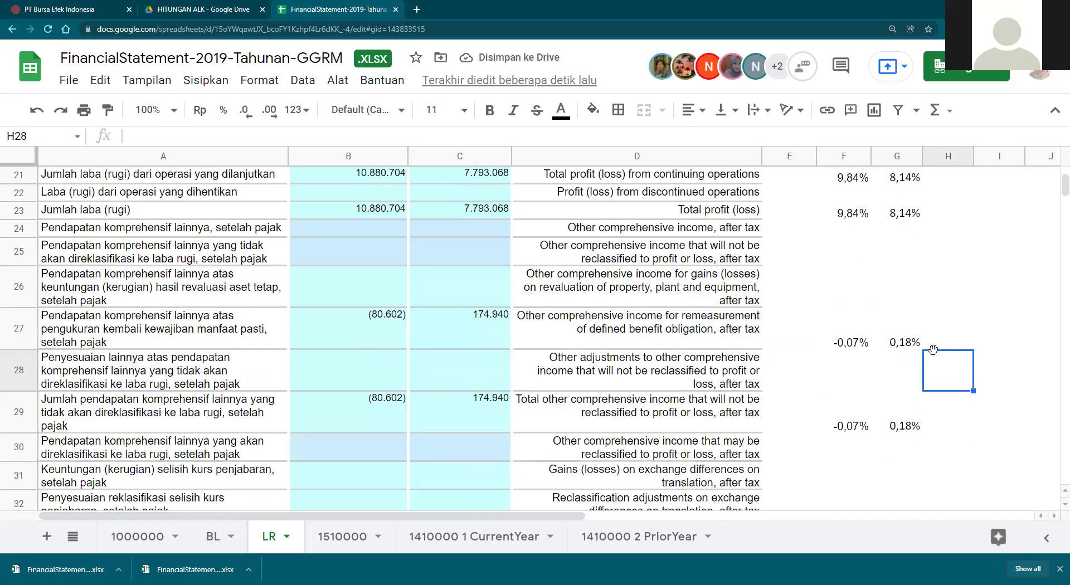
scroll(914, 444, up, 4)
scroll(914, 444, up, 3)
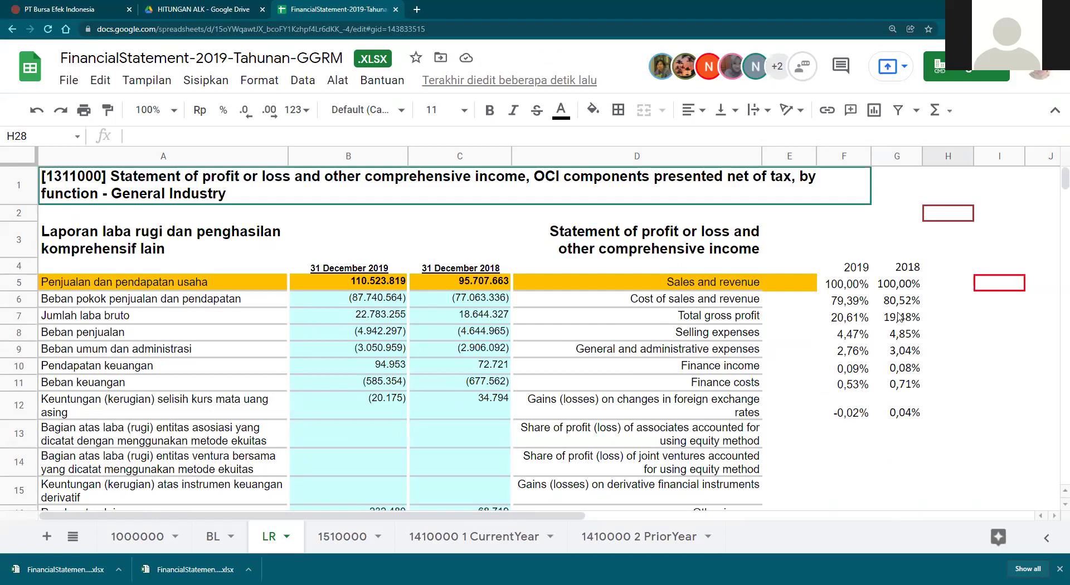
mouse_move(853, 284)
mouse_down()
mouse_move(903, 436)
mouse_move(861, 286)
mouse_up()
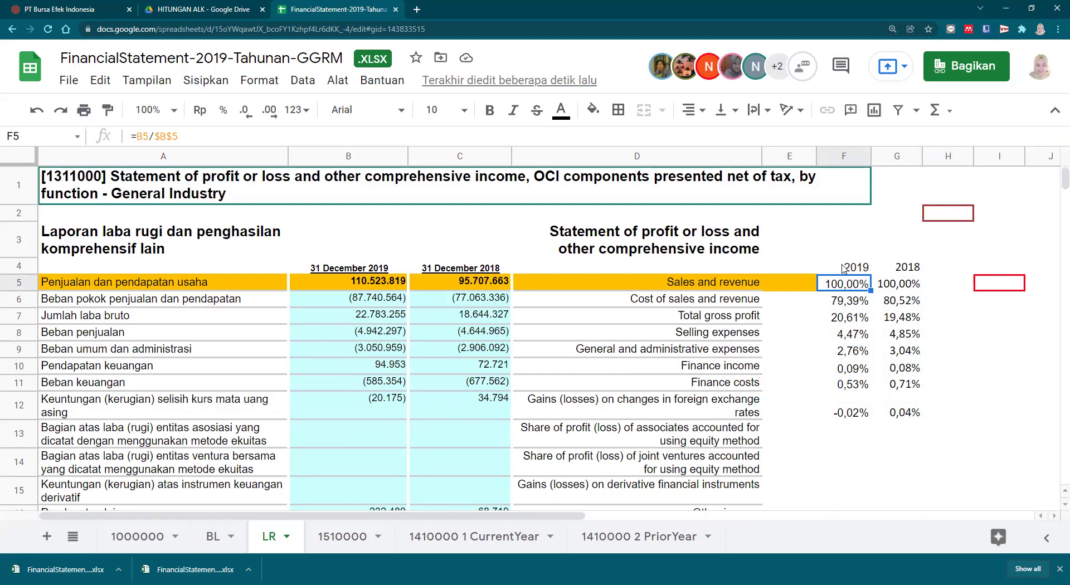
click(849, 272)
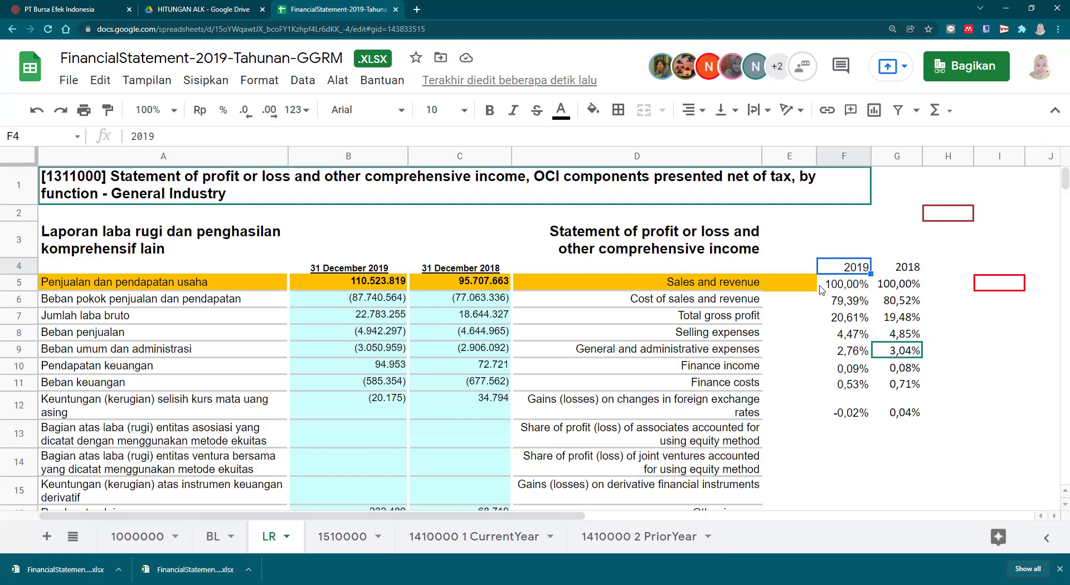
drag(825, 286, 951, 287)
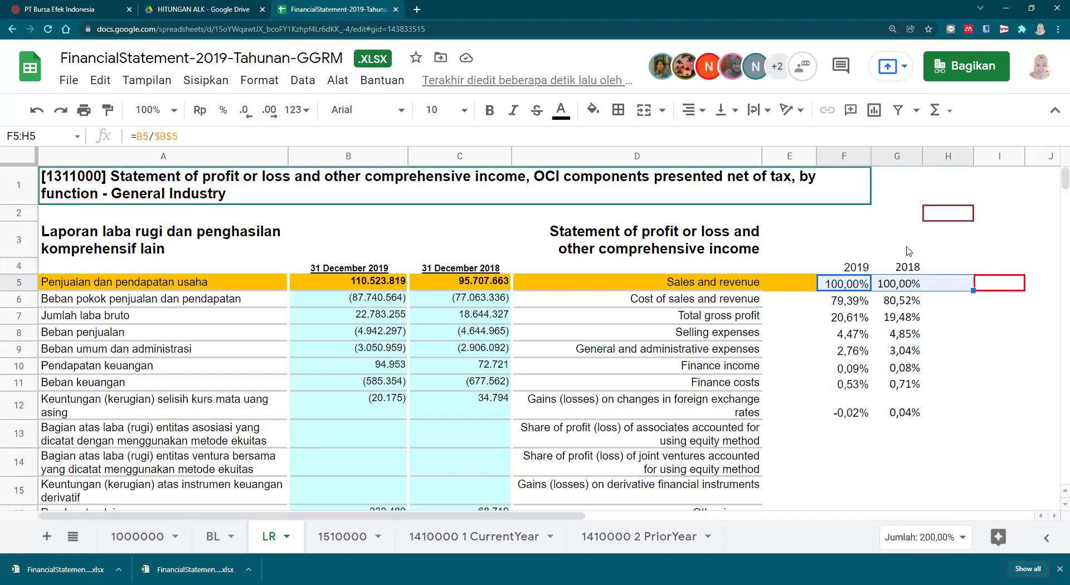
drag(898, 291, 899, 275)
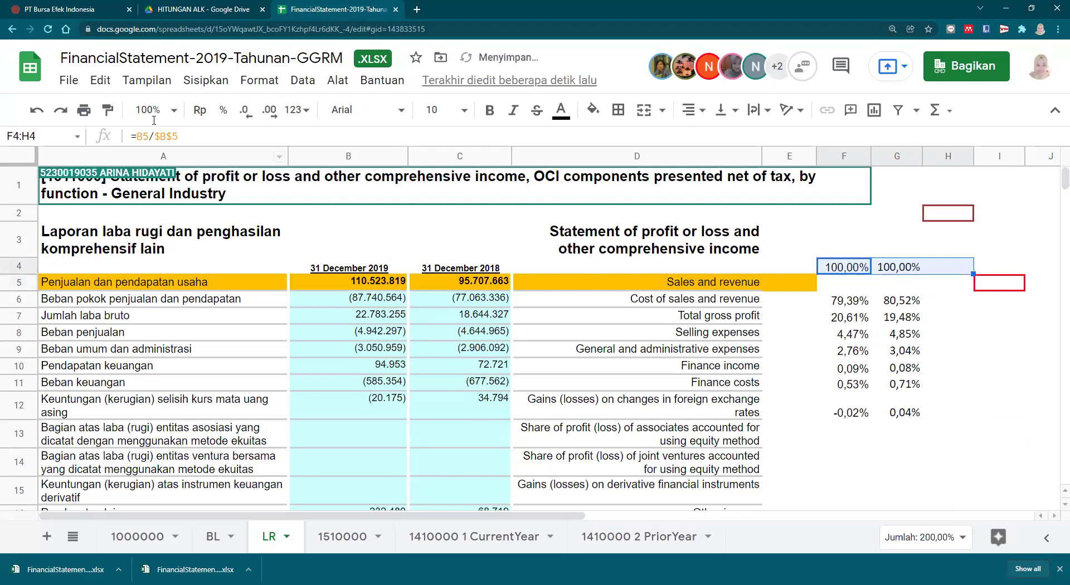
key(ctrl+z)
click(968, 404)
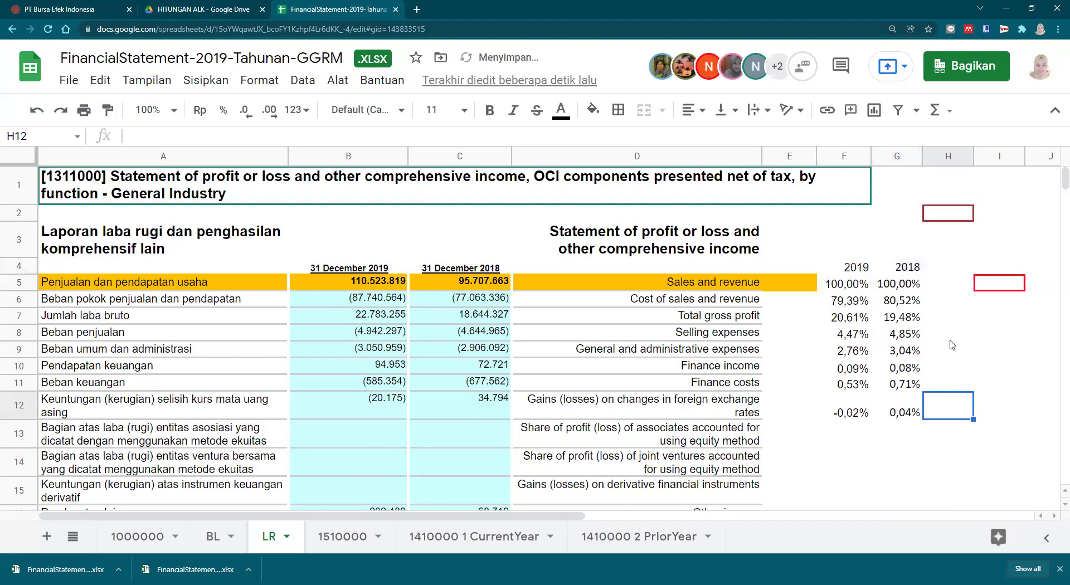
Calculate the 2018-to-2019 change in the cost of sales ratio in H6 as =(F6/G6)-1 and fill it down to H12.
click(955, 290)
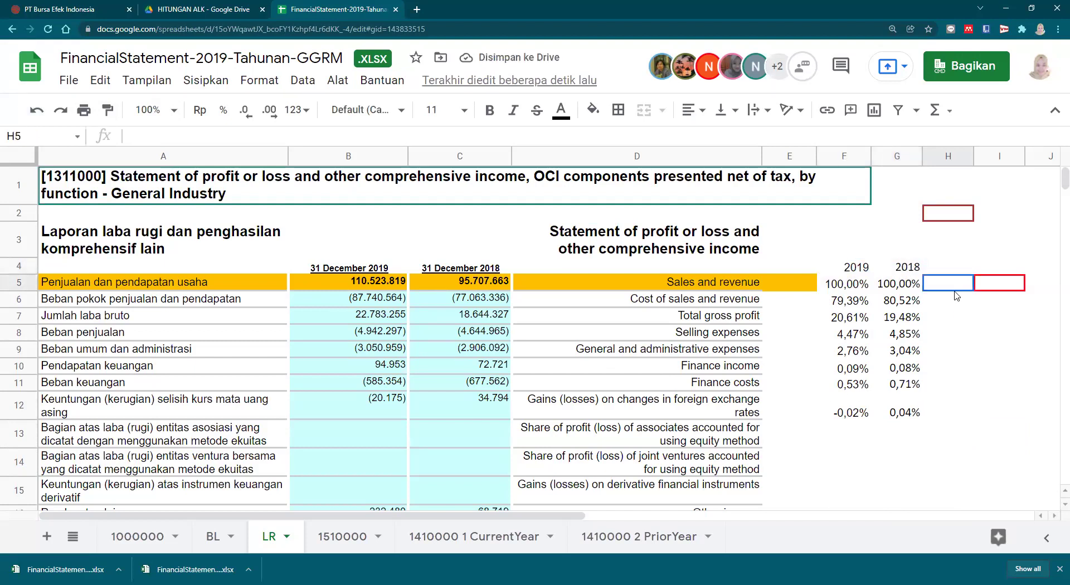
click(959, 305)
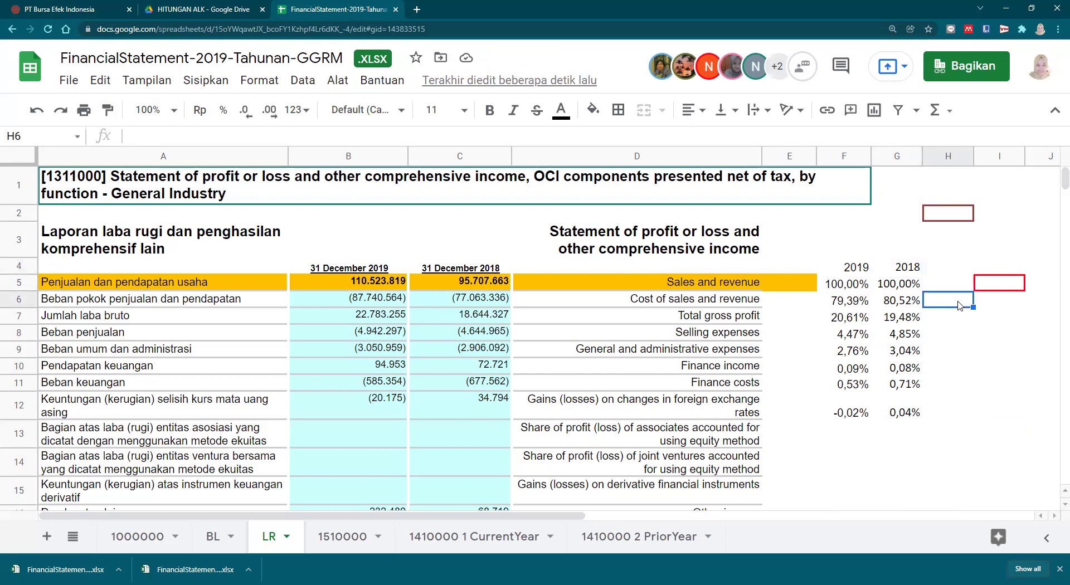
text(=)
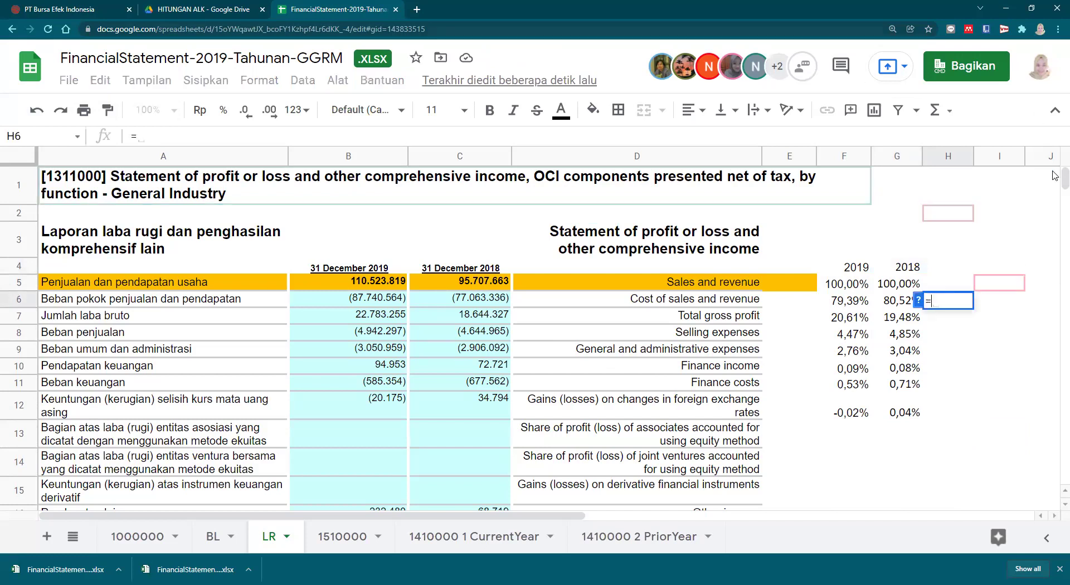
click(839, 305)
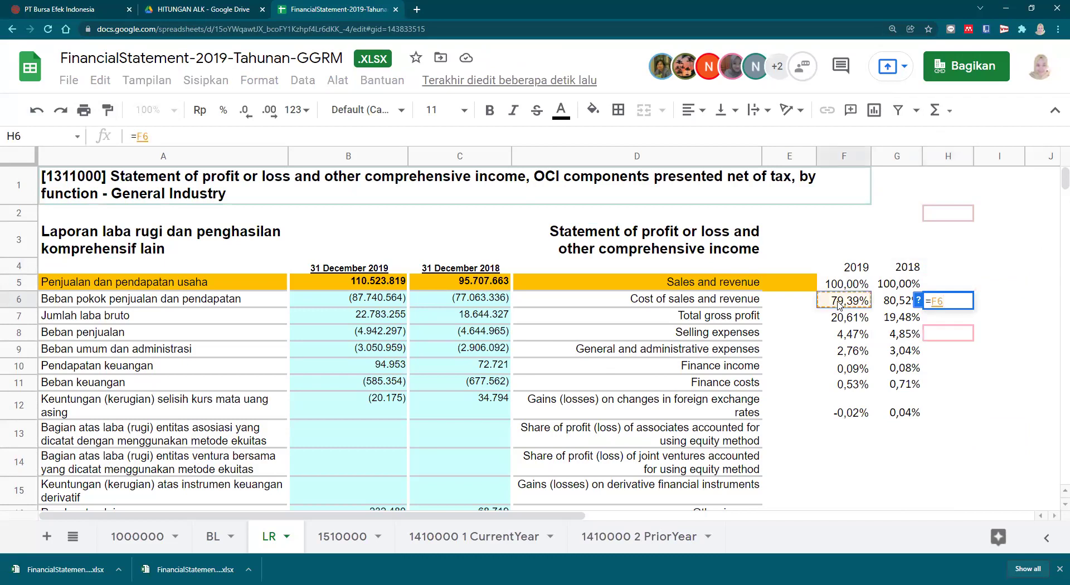
text(/)
click(887, 304)
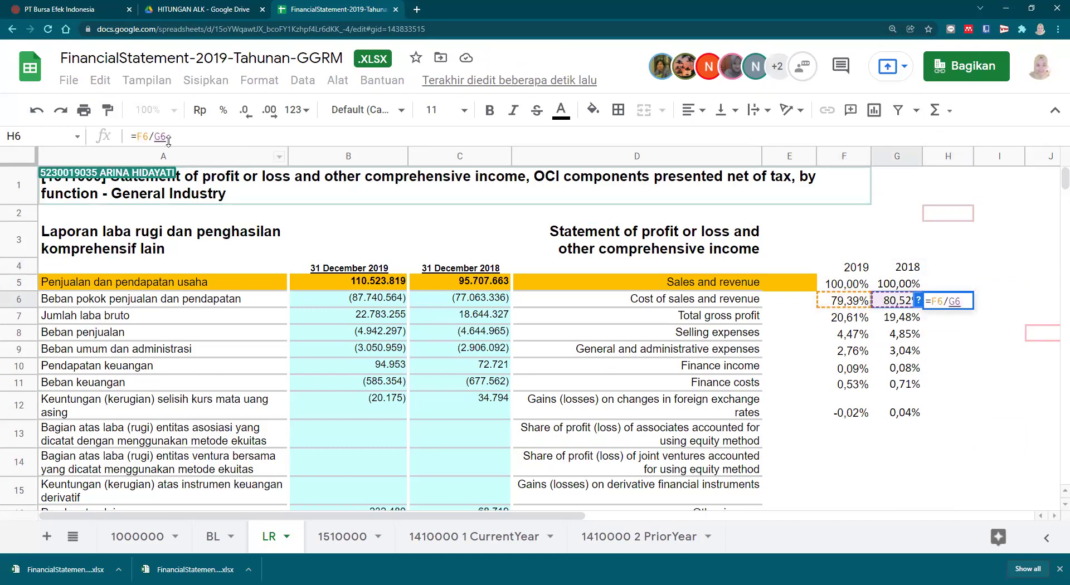
text())
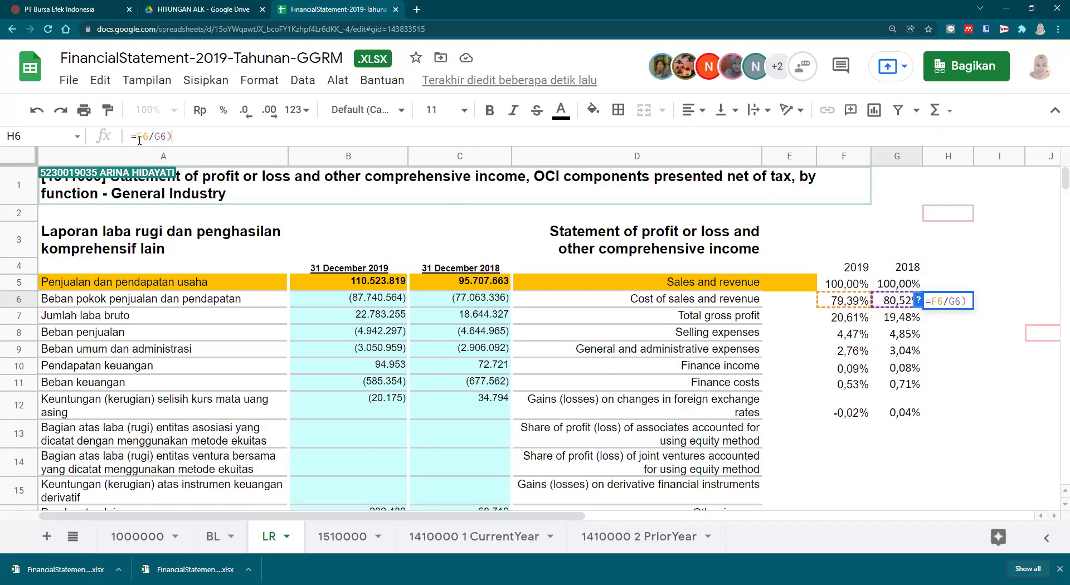
click(138, 136)
text(()
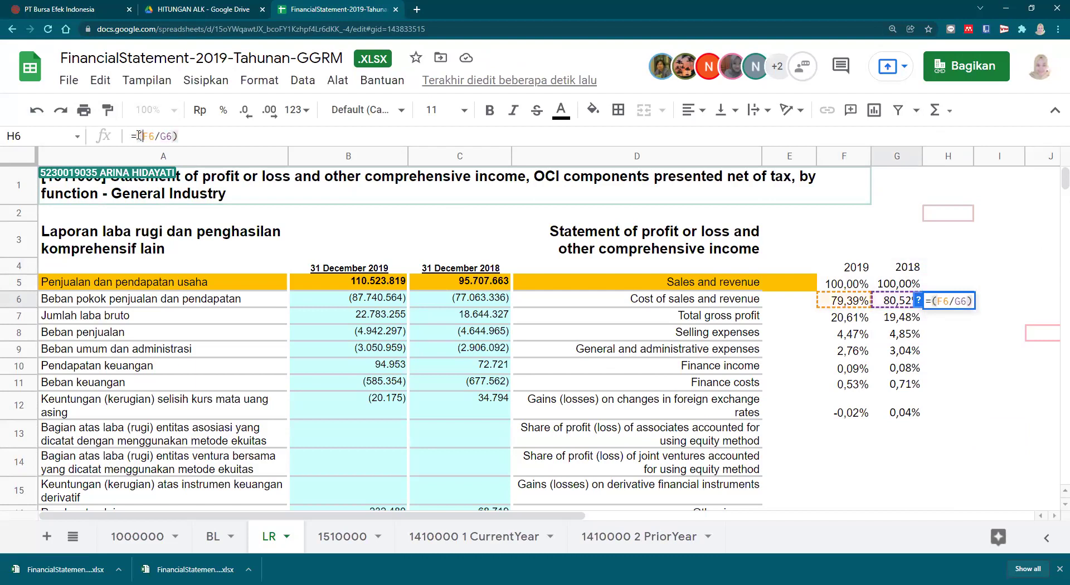
text(-1)
key(Return)
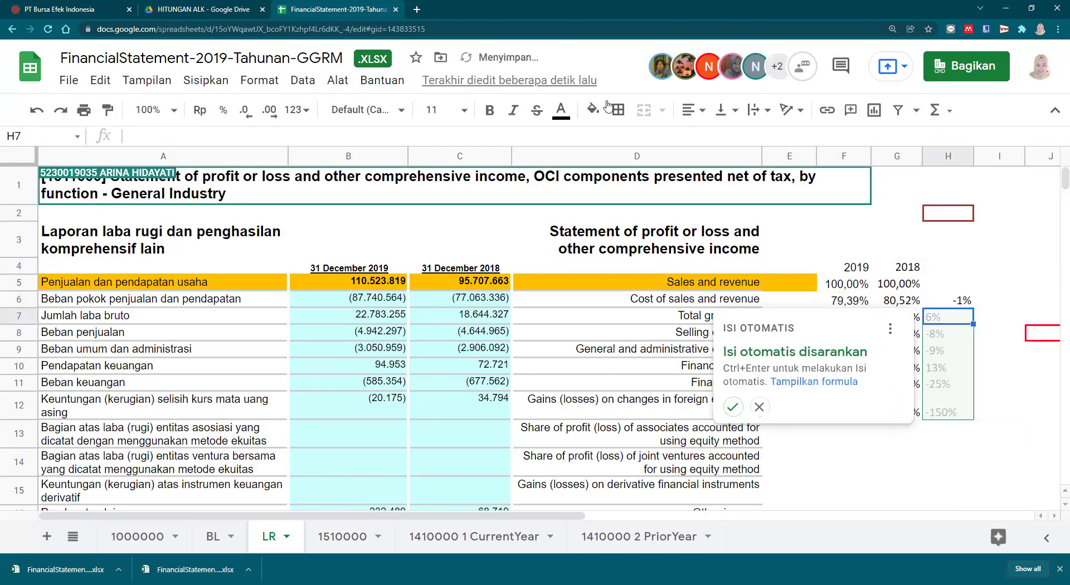
click(734, 408)
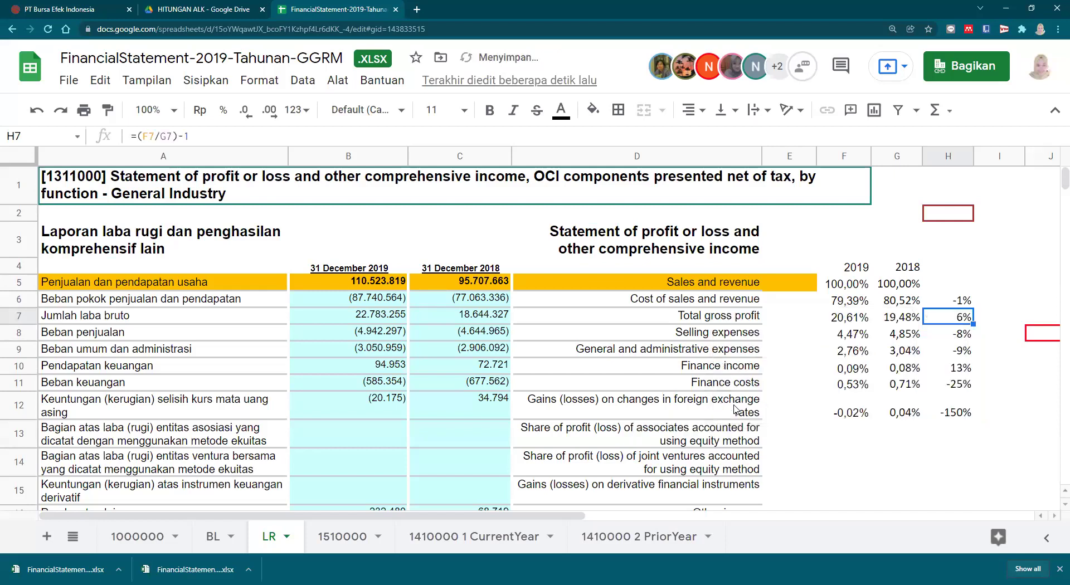
Examine the 2019 and 2018 ratios, their changes in column H, and the underlying statement amounts in B5:C12.
click(1009, 462)
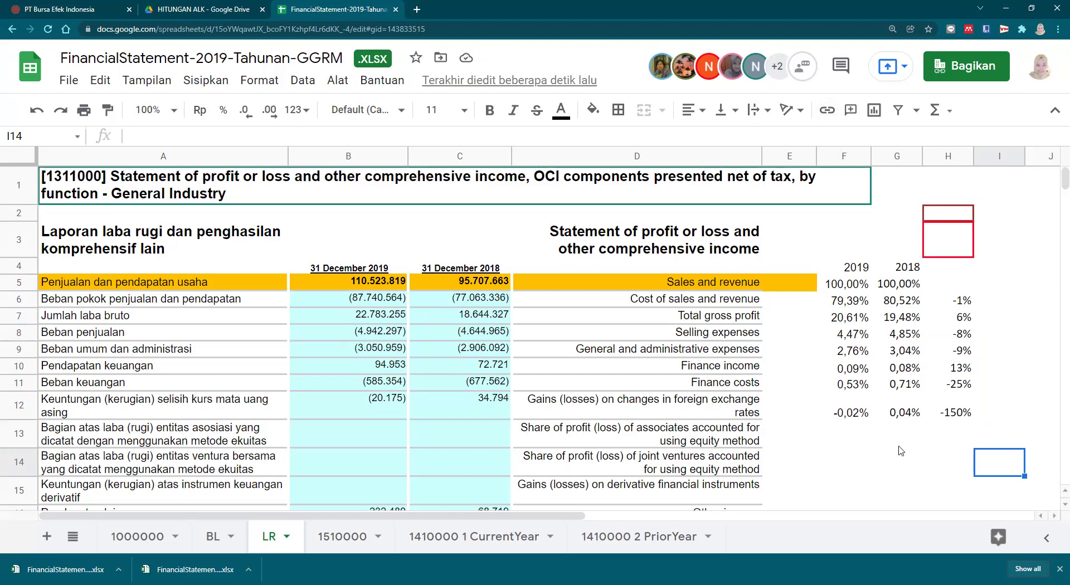
scroll(902, 450, down, 3)
scroll(890, 394, up, 1)
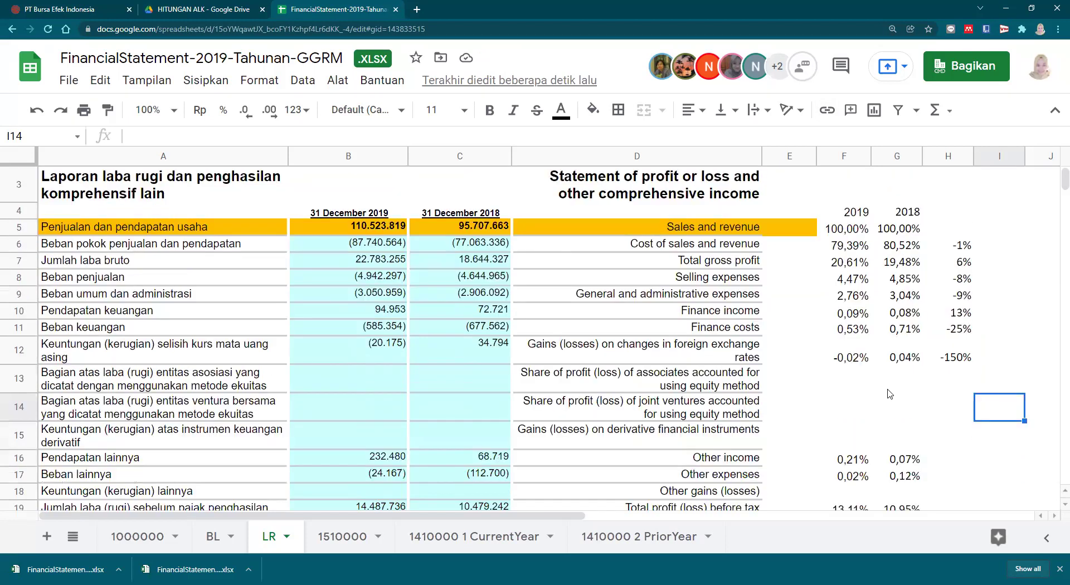
click(899, 249)
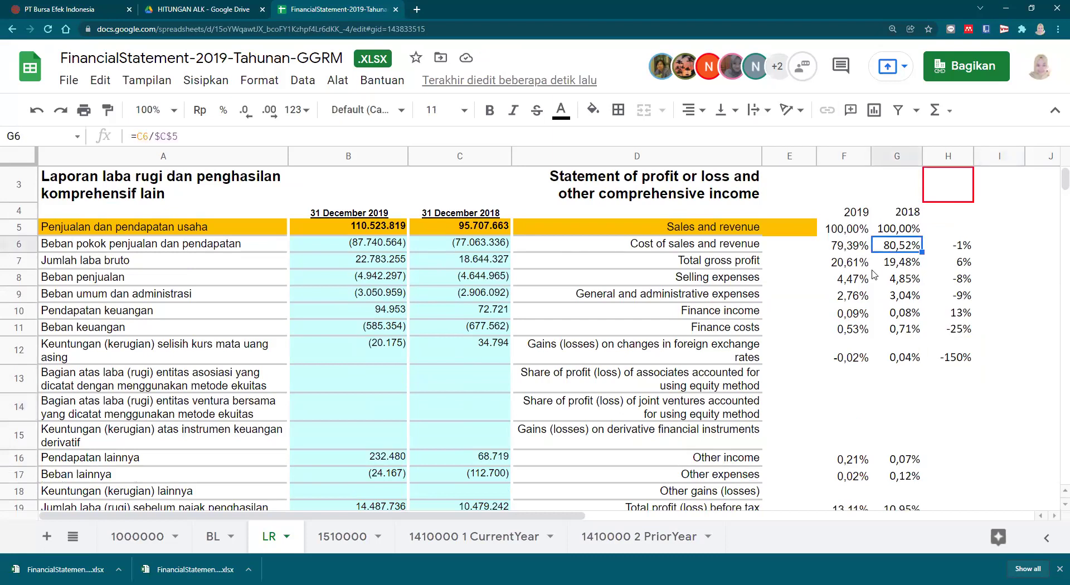
click(845, 251)
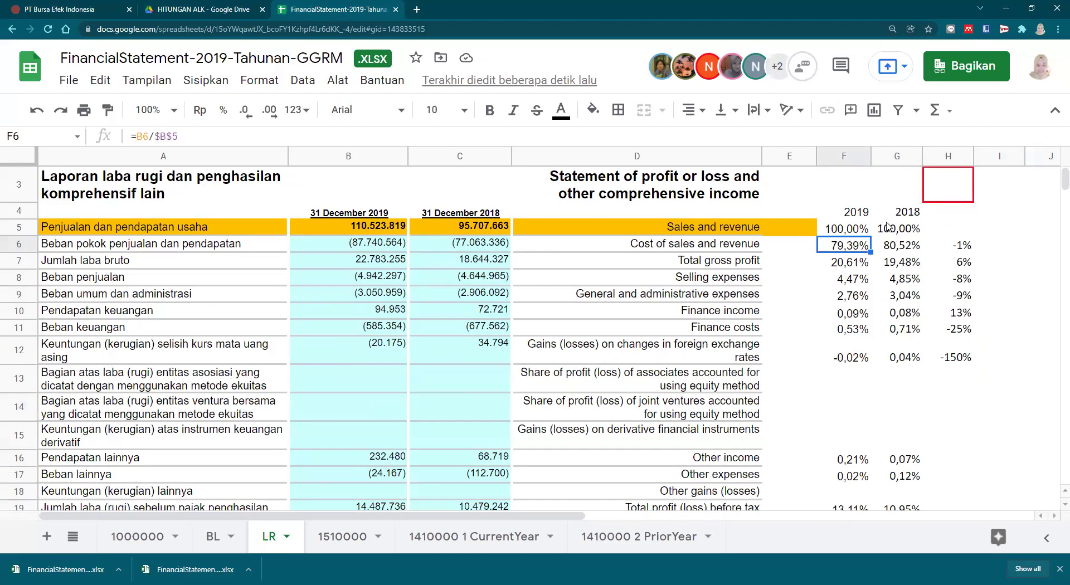
click(946, 235)
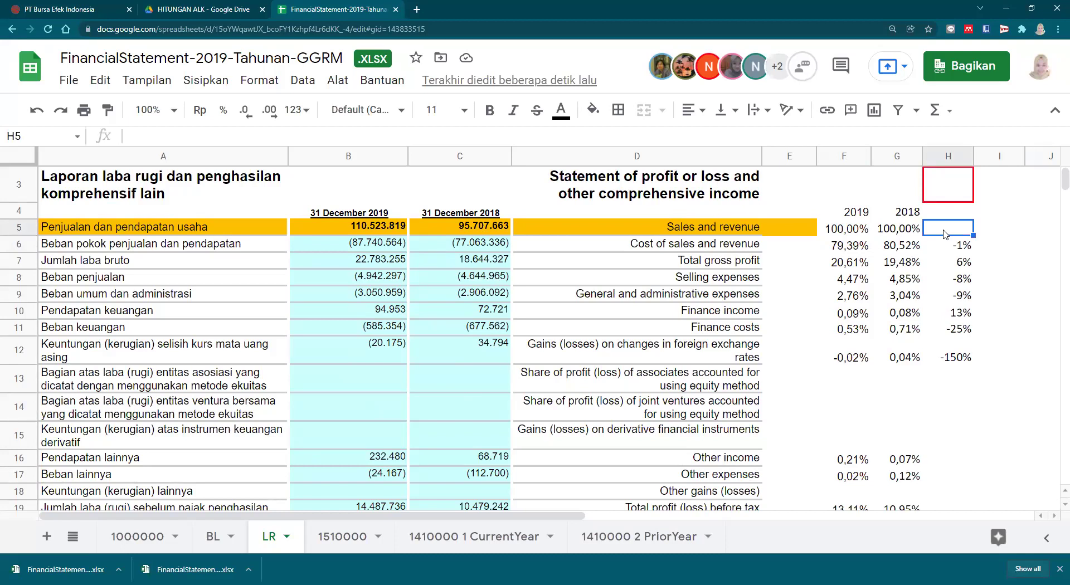
click(1024, 233)
drag(848, 212, 903, 329)
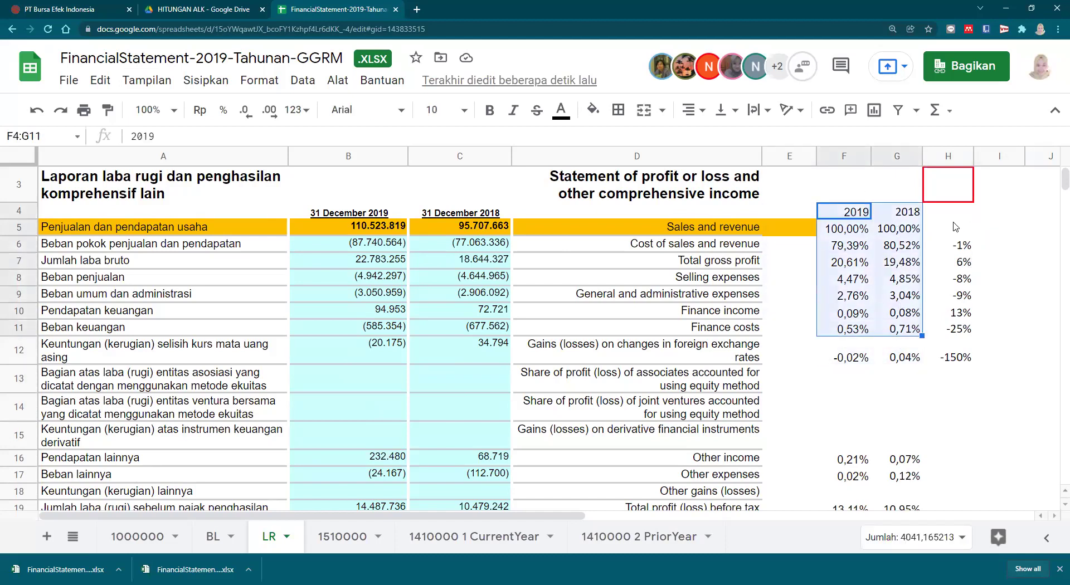
drag(956, 227, 959, 356)
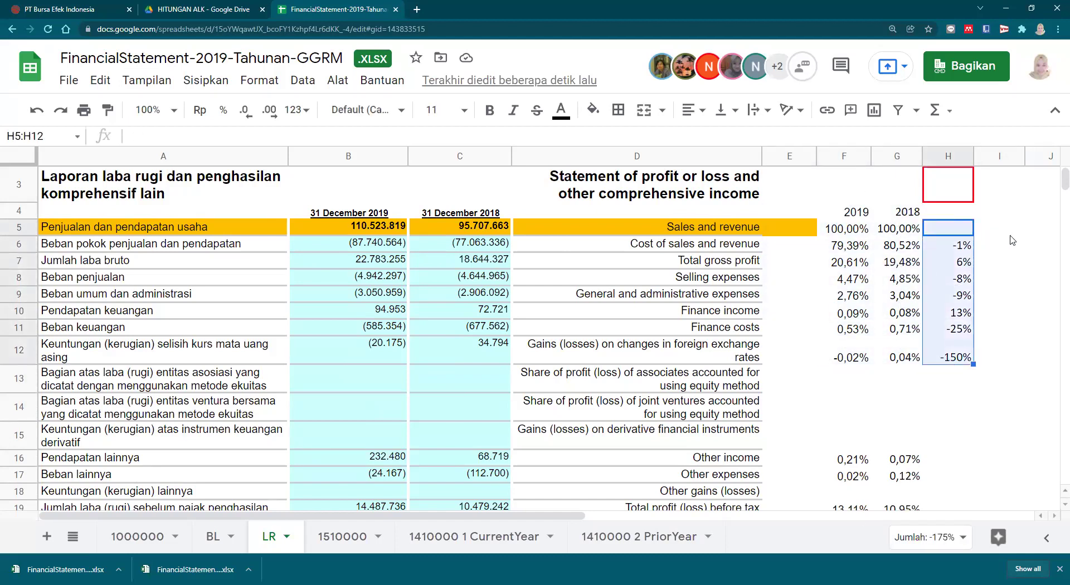
drag(351, 226, 476, 359)
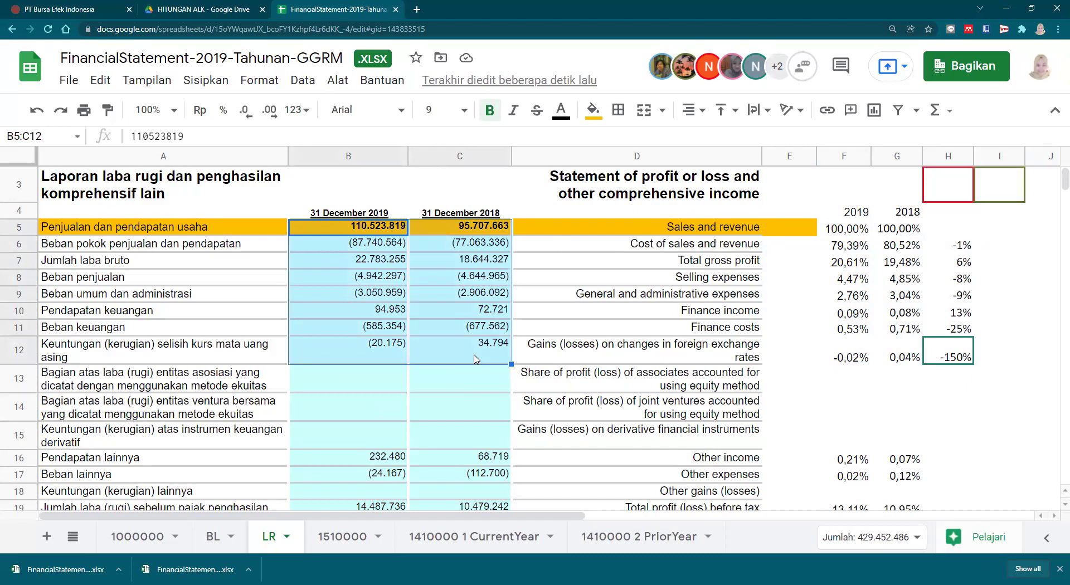
Try to calculate the change in sales and revenue in I5 with the formula =(C5/B5)-1.
click(1009, 227)
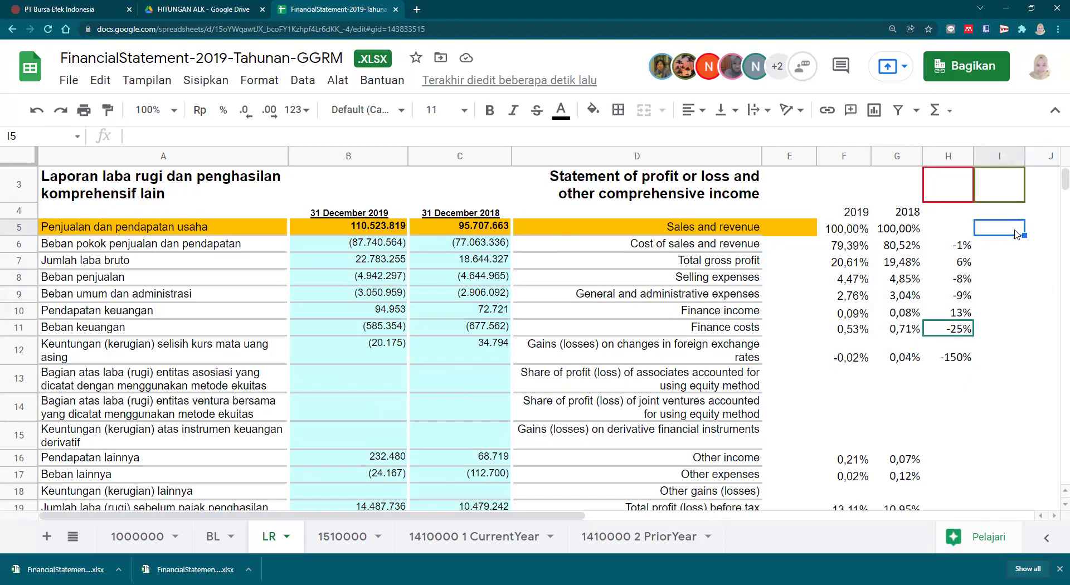
text(=)
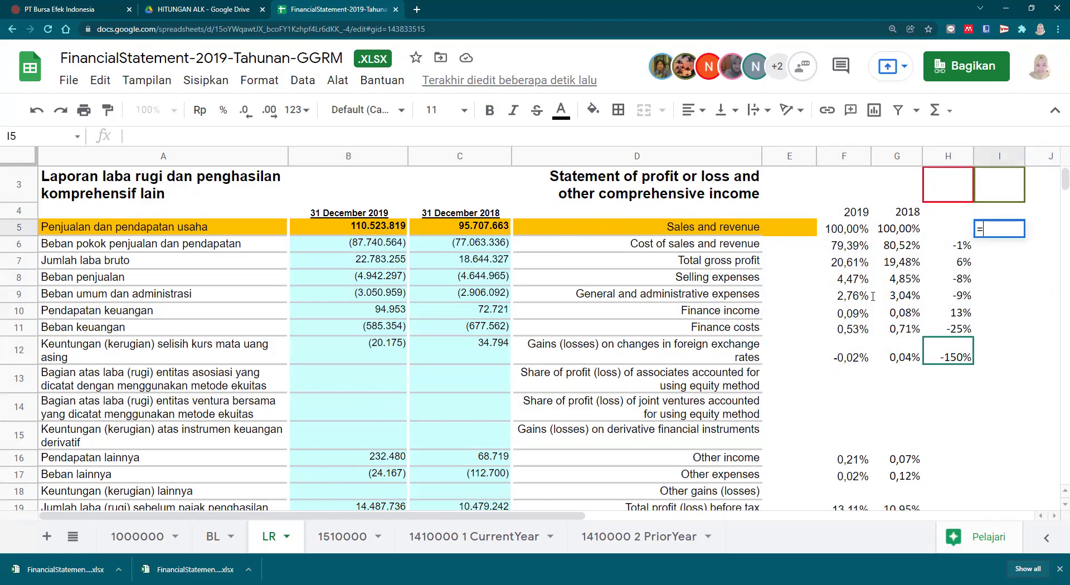
click(456, 228)
text(/)
click(379, 229)
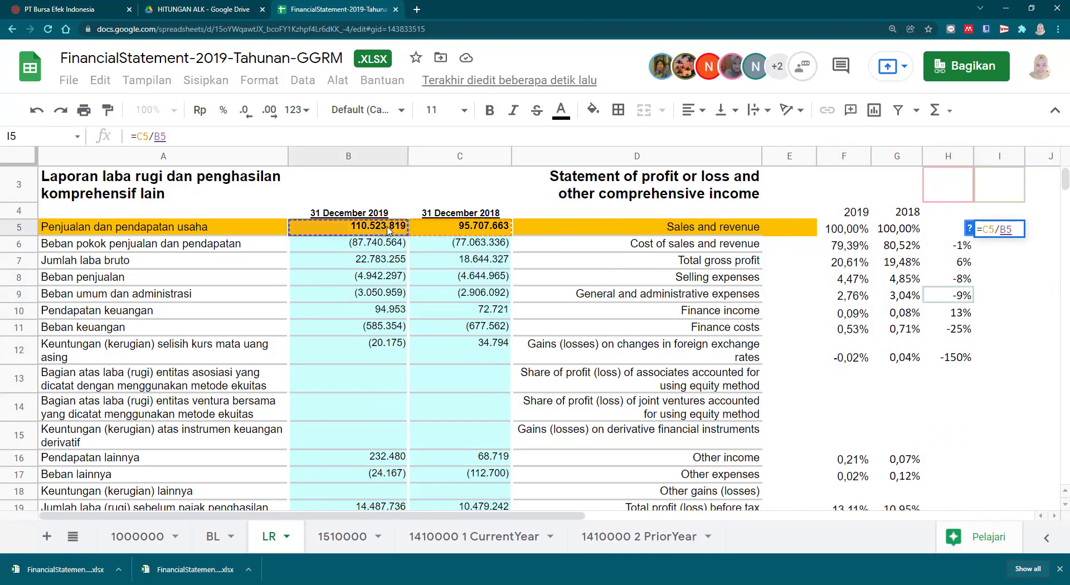
click(180, 137)
text())
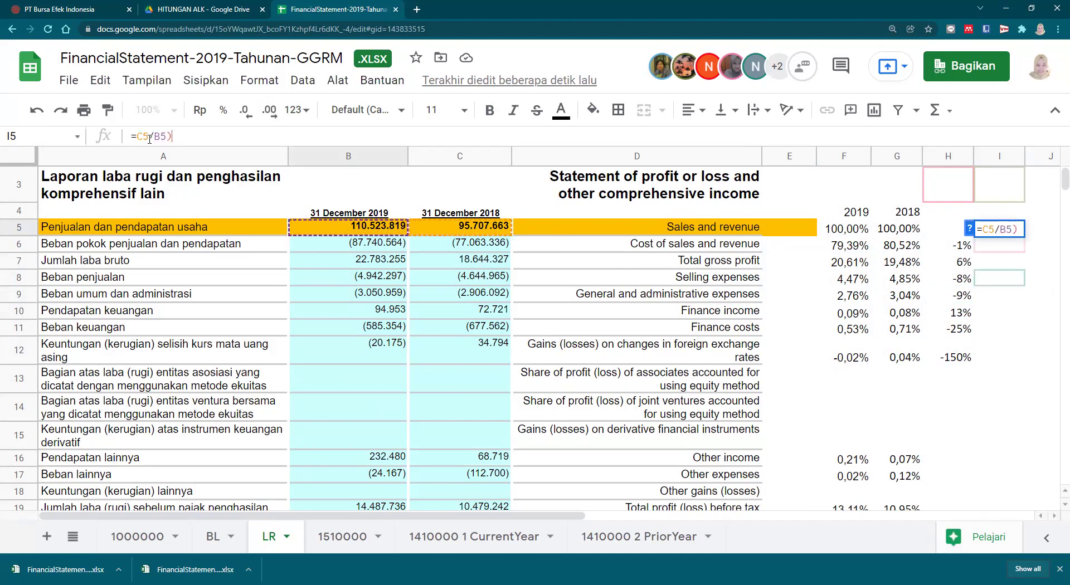
click(138, 135)
text(()
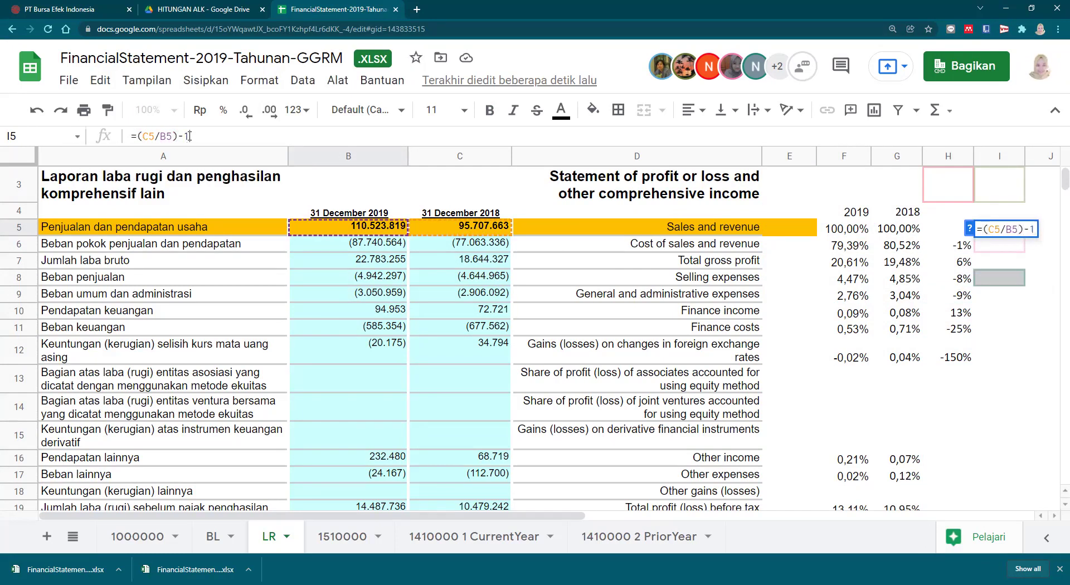
key(Return)
click(1021, 312)
Change the sales and revenue growth formula in I5 to =(B5/C5)-1.
click(1000, 230)
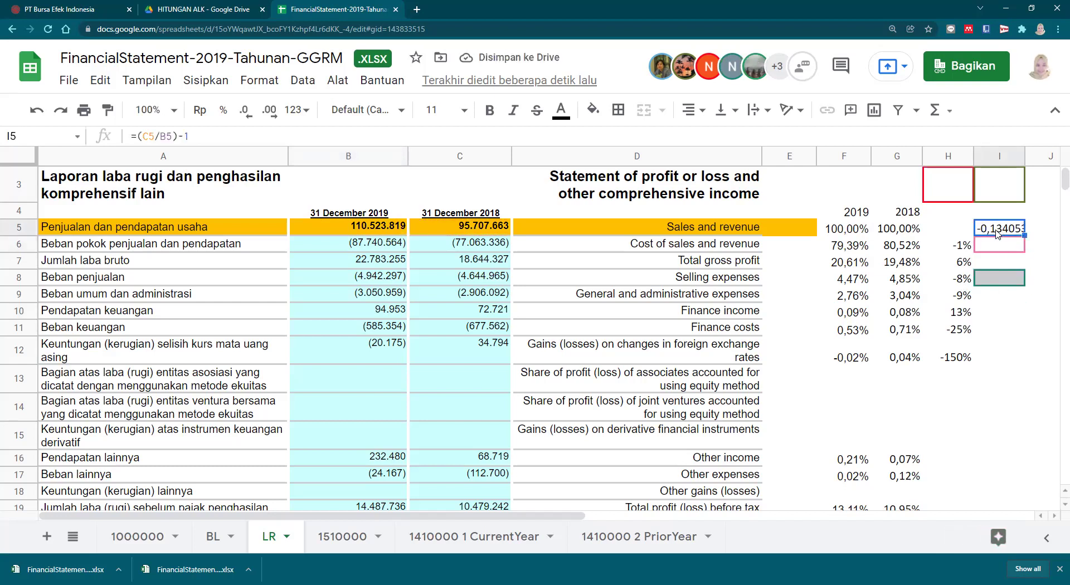
click(146, 137)
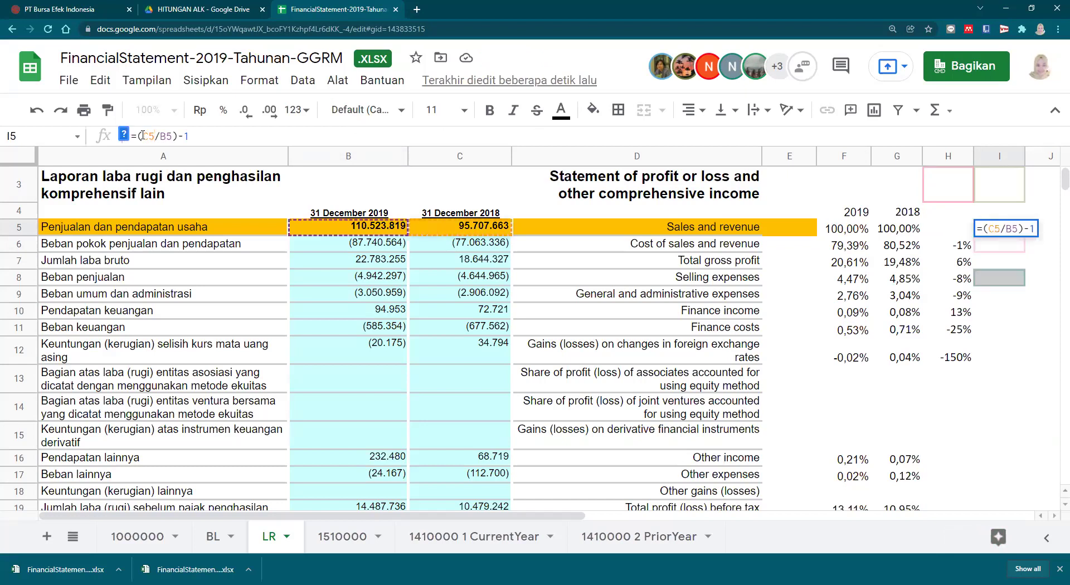
drag(143, 135, 227, 133)
key(BackSpace)
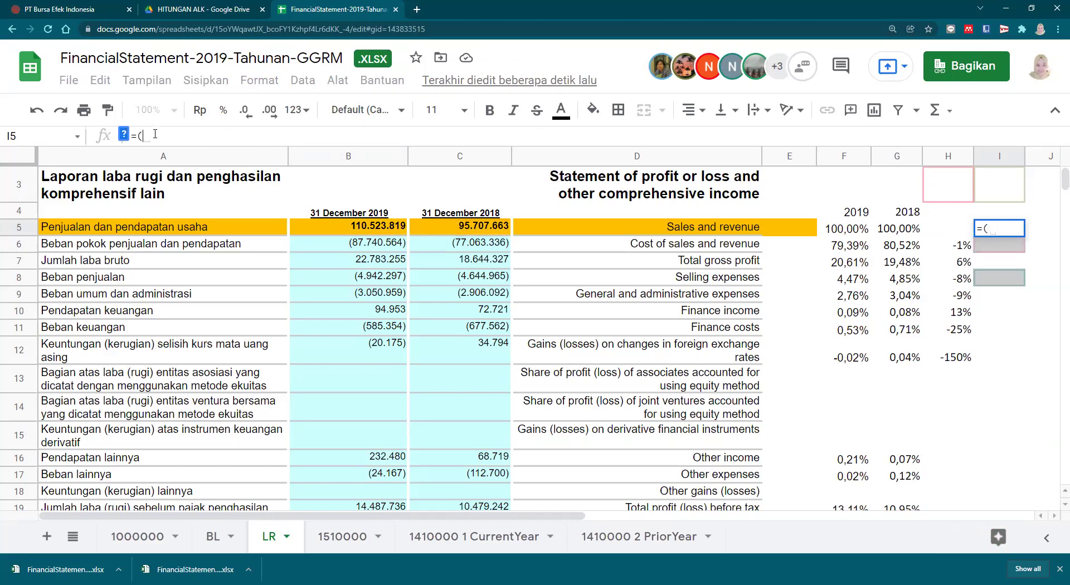
click(372, 227)
text(/)
click(480, 231)
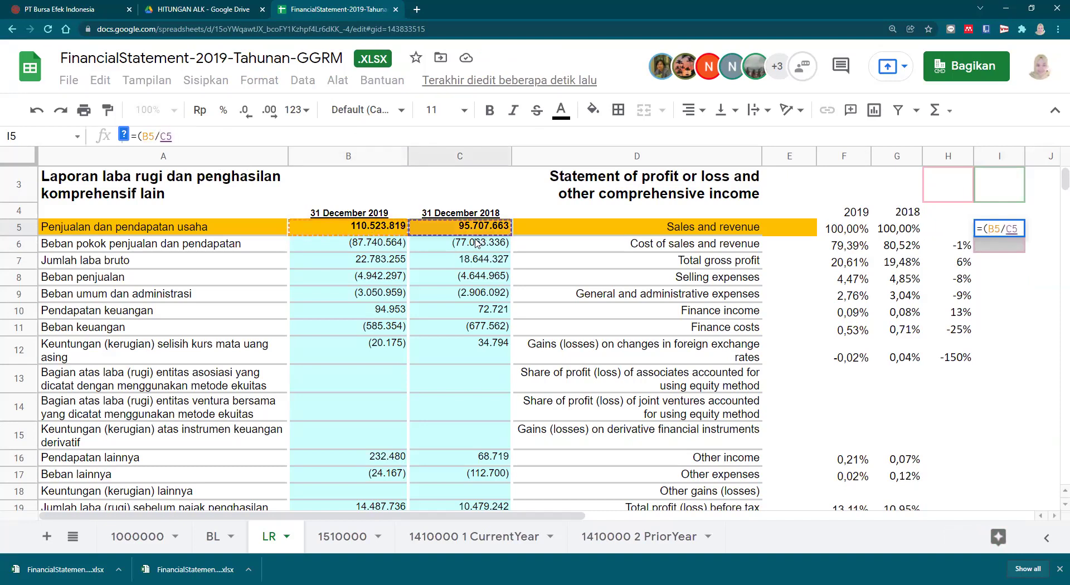
text()-1)
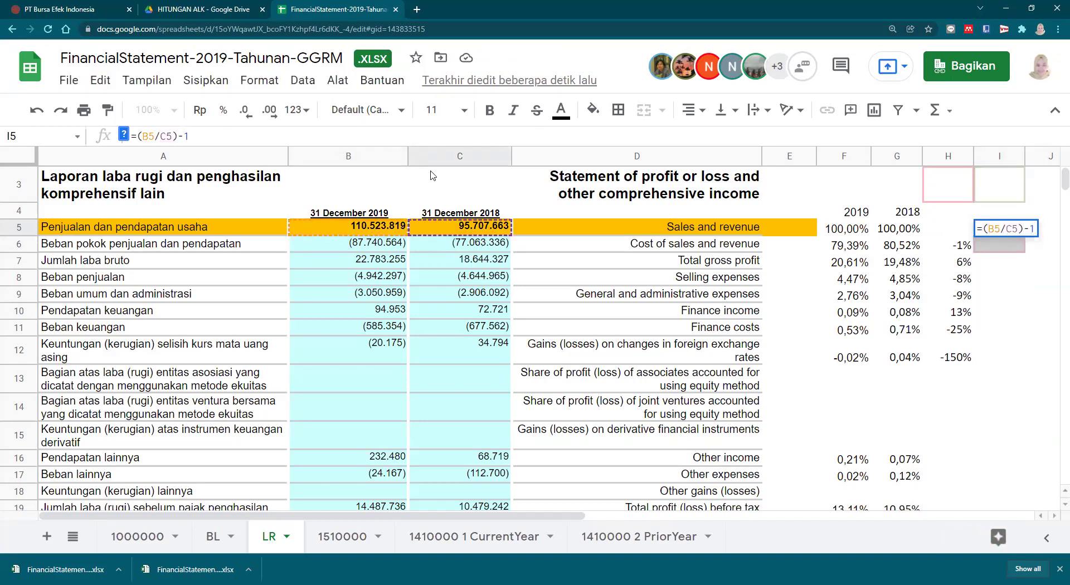
key(Return)
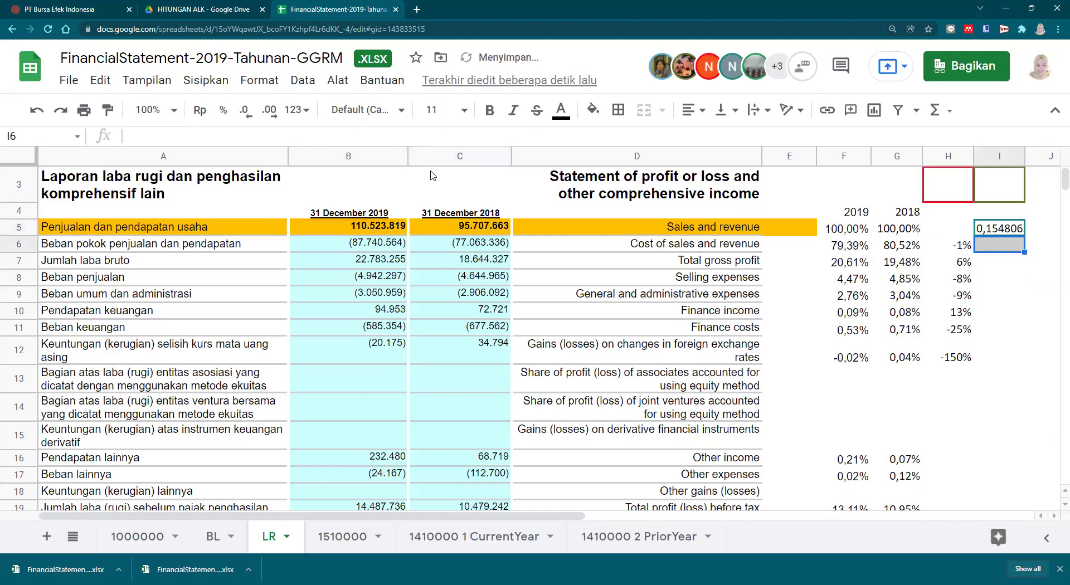
Format the sales and revenue growth in I5 as a percentage.
click(992, 228)
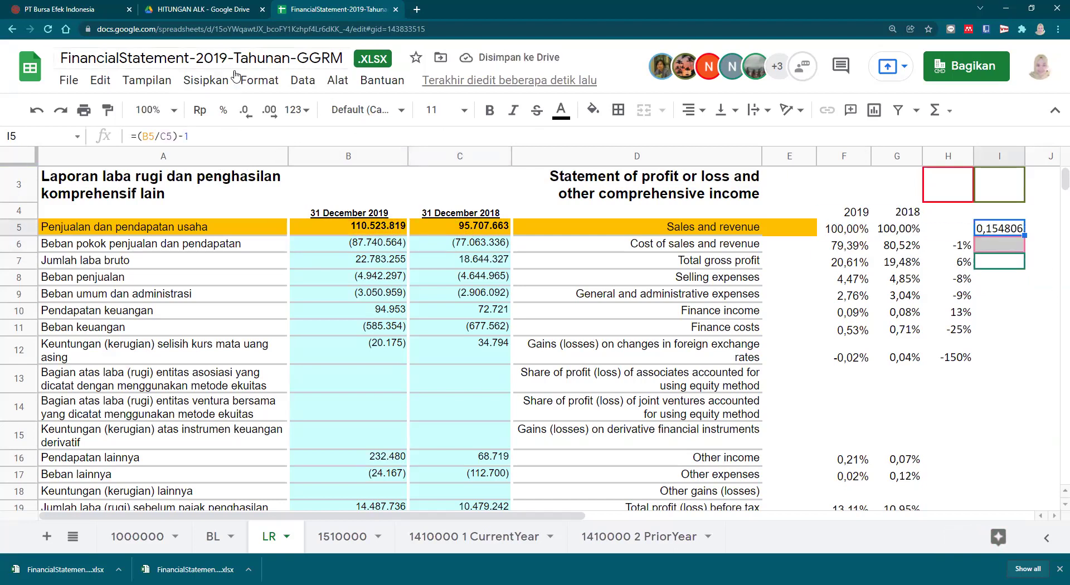
click(224, 110)
click(999, 316)
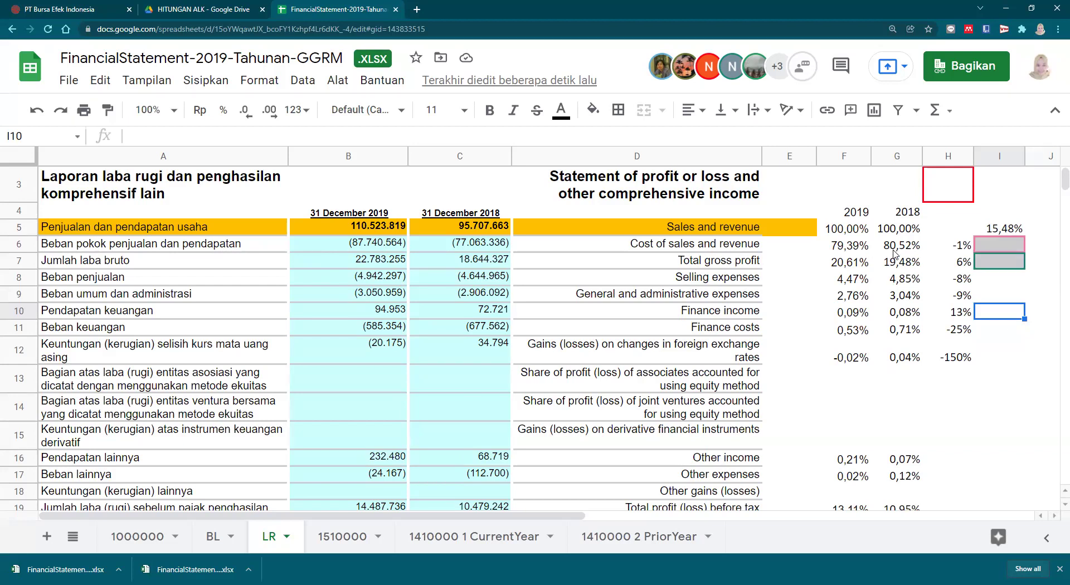
Show the cost of sales ratio change in H6 with two decimal places.
click(957, 251)
click(270, 110)
click(269, 114)
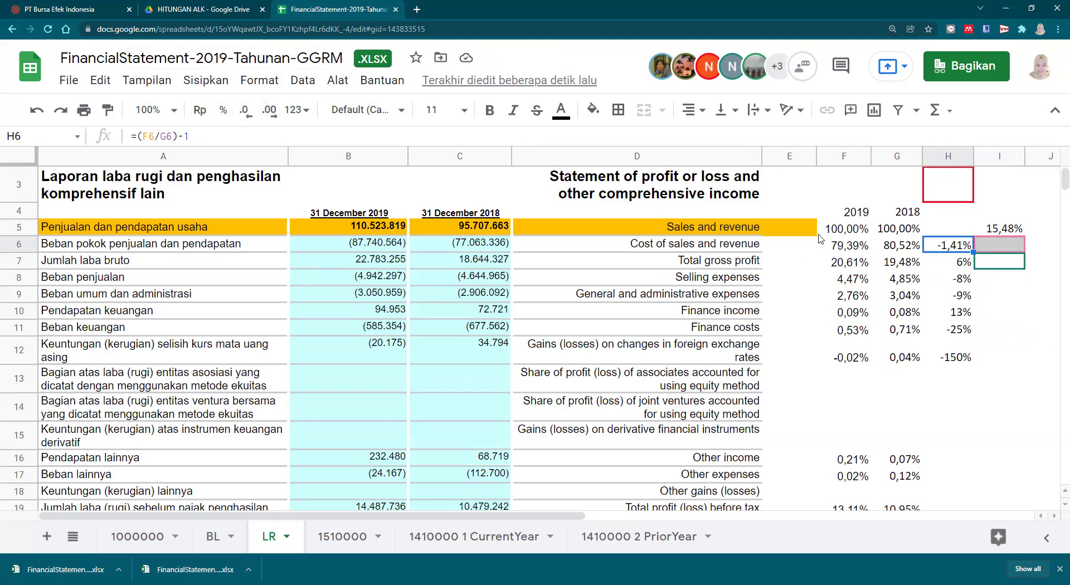
Examine the cost of sales and gross profit ratios for both years, and the 2018 amounts they are based on.
click(161, 248)
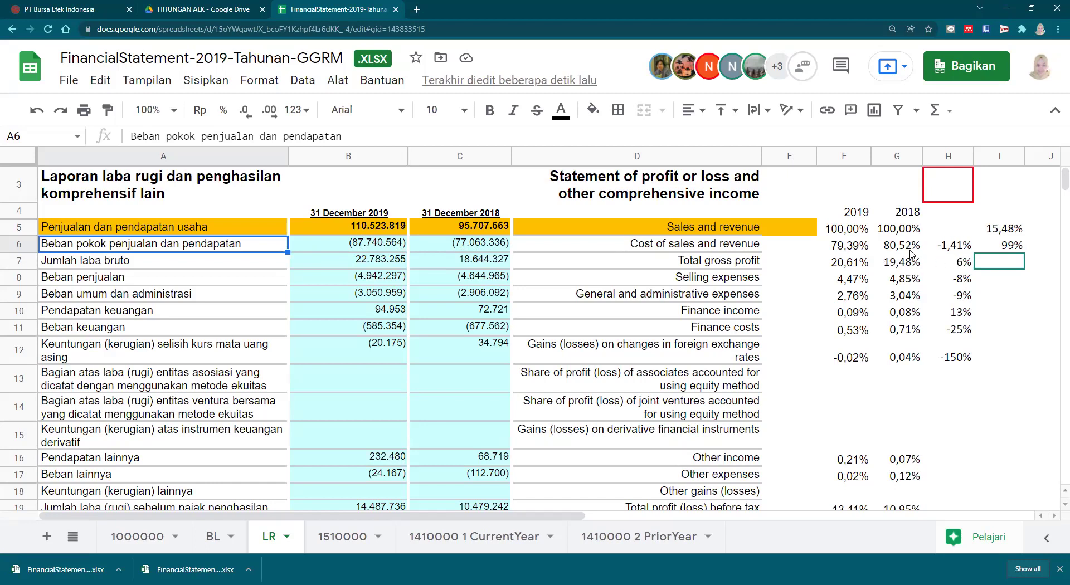
click(861, 246)
key(shift+Right)
click(939, 250)
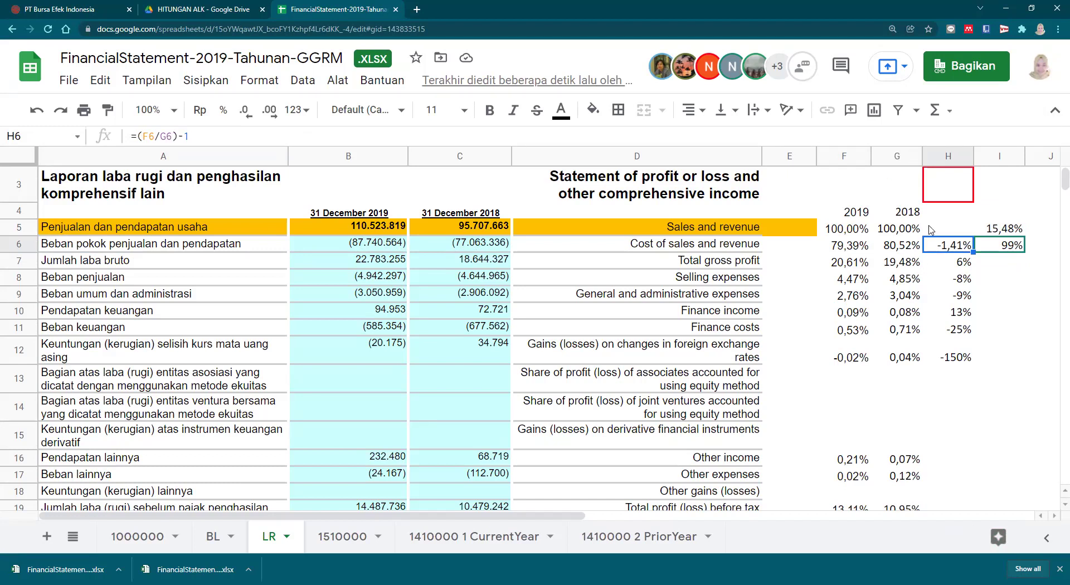
click(843, 266)
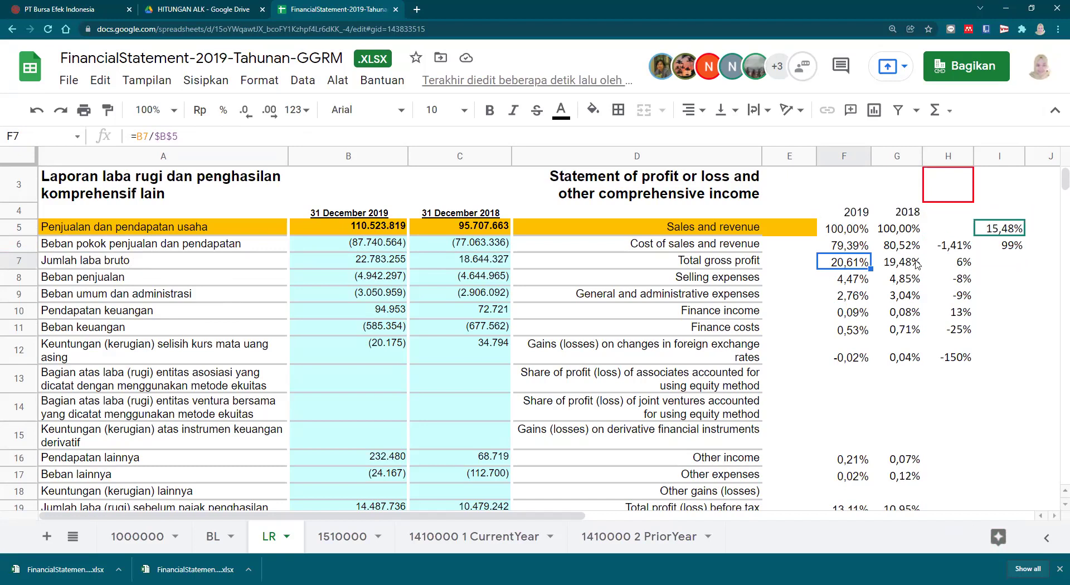
click(892, 267)
drag(897, 211, 903, 357)
drag(907, 408, 899, 491)
drag(451, 233, 452, 475)
scroll(871, 273, down, 3)
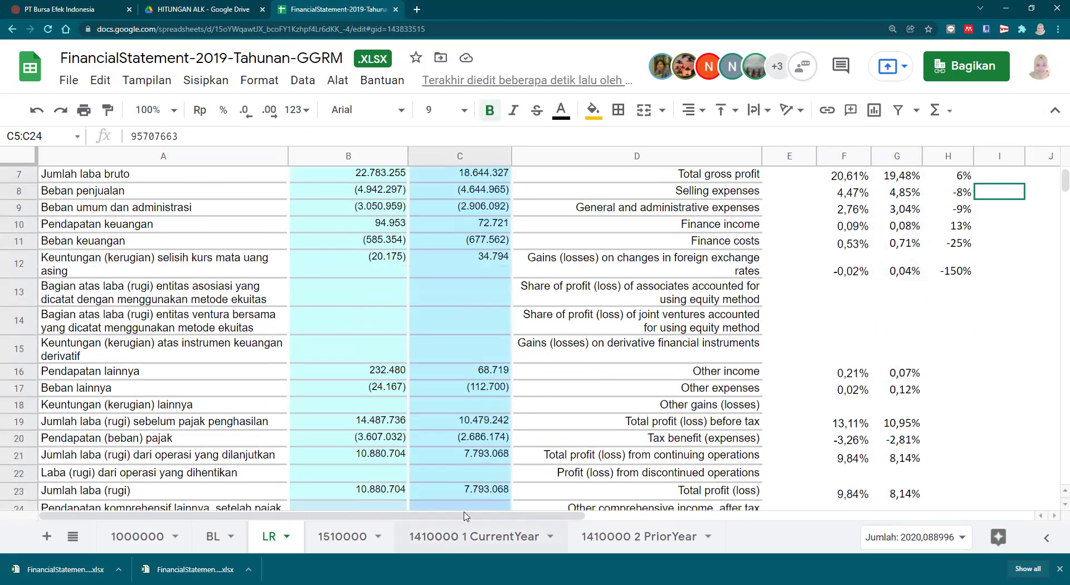
scroll(872, 273, up, 4)
click(935, 390)
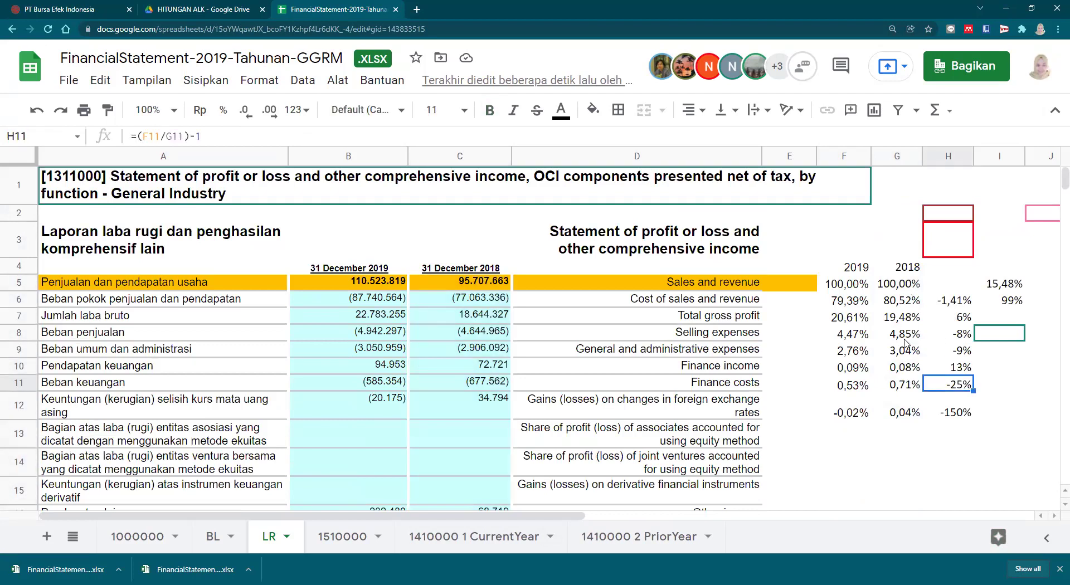
Fill the 2019 and 2018 gross profit ratios in F7:G7 with yellow.
click(852, 322)
drag(884, 324, 892, 323)
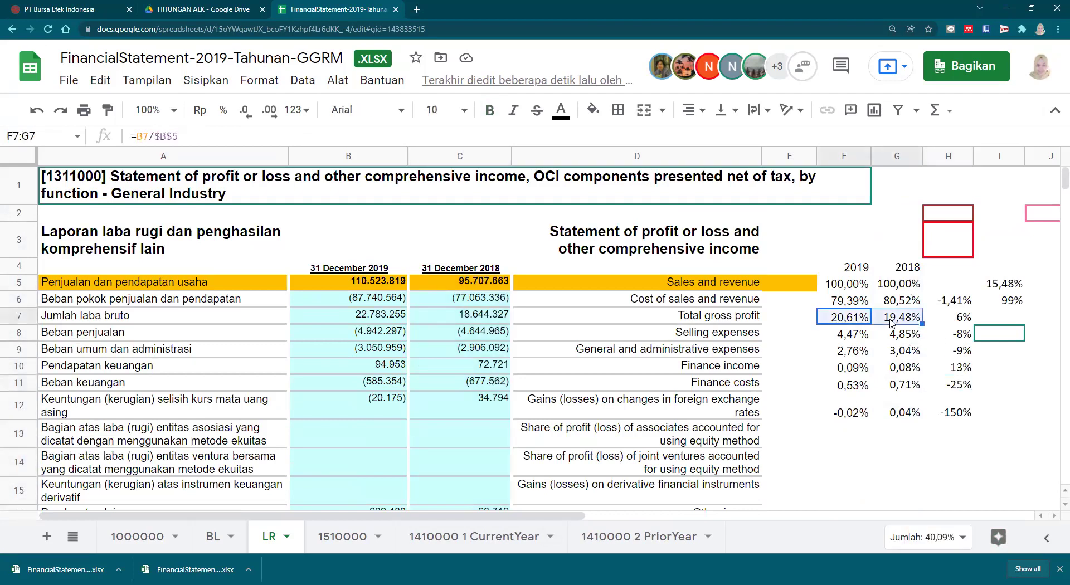
click(594, 111)
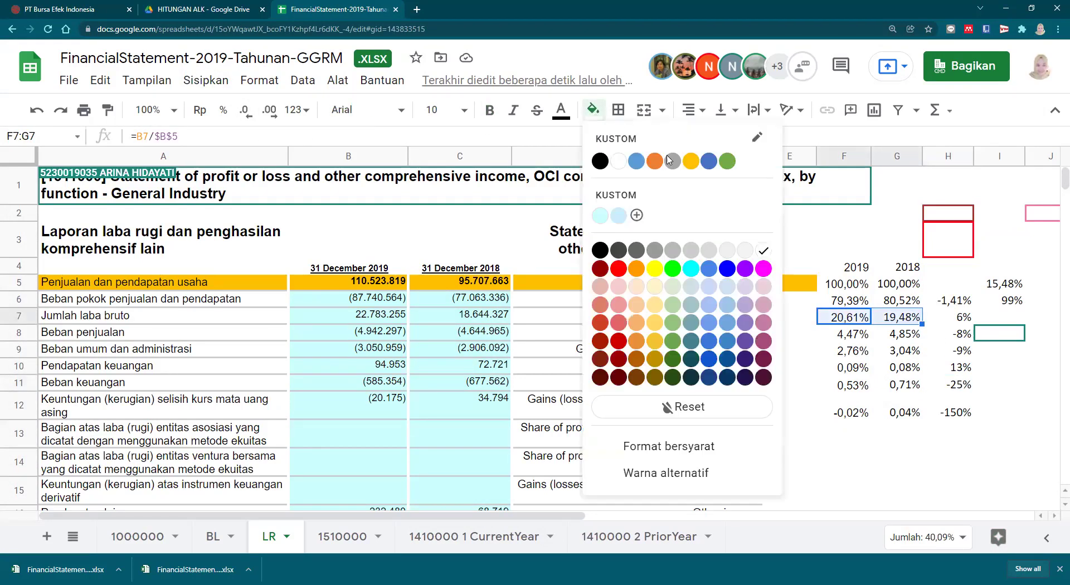
click(655, 268)
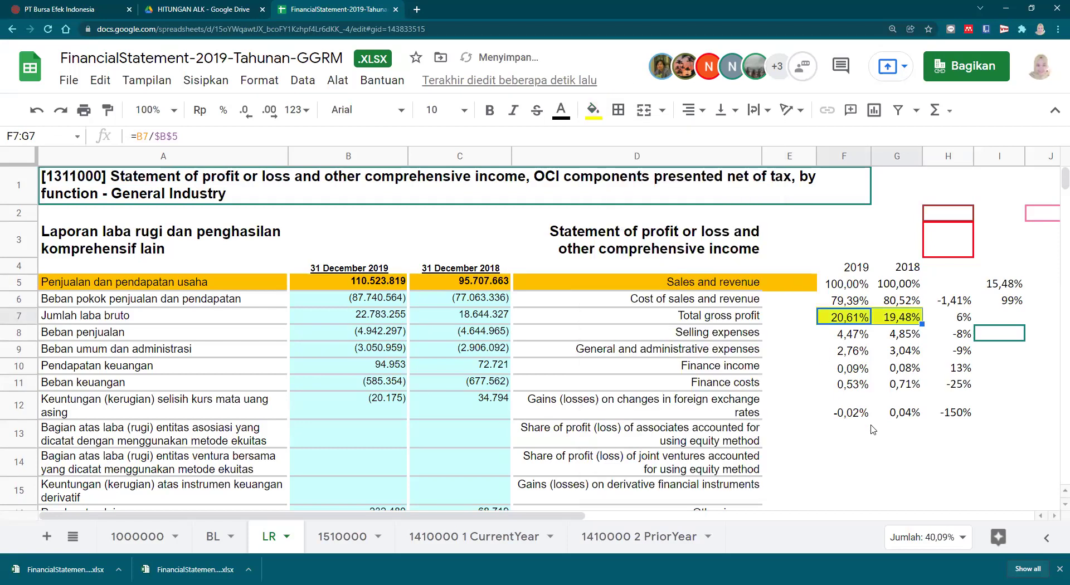
click(865, 432)
Extend the yellow highlight to the Total gross profit label by filling D7:F7.
drag(592, 326, 842, 319)
click(595, 111)
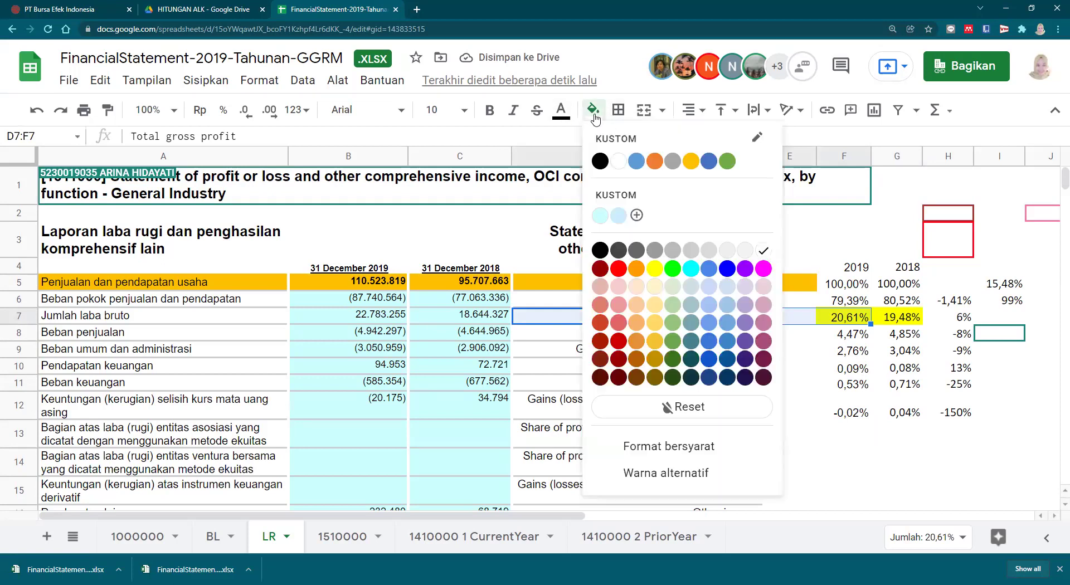
click(655, 270)
click(908, 490)
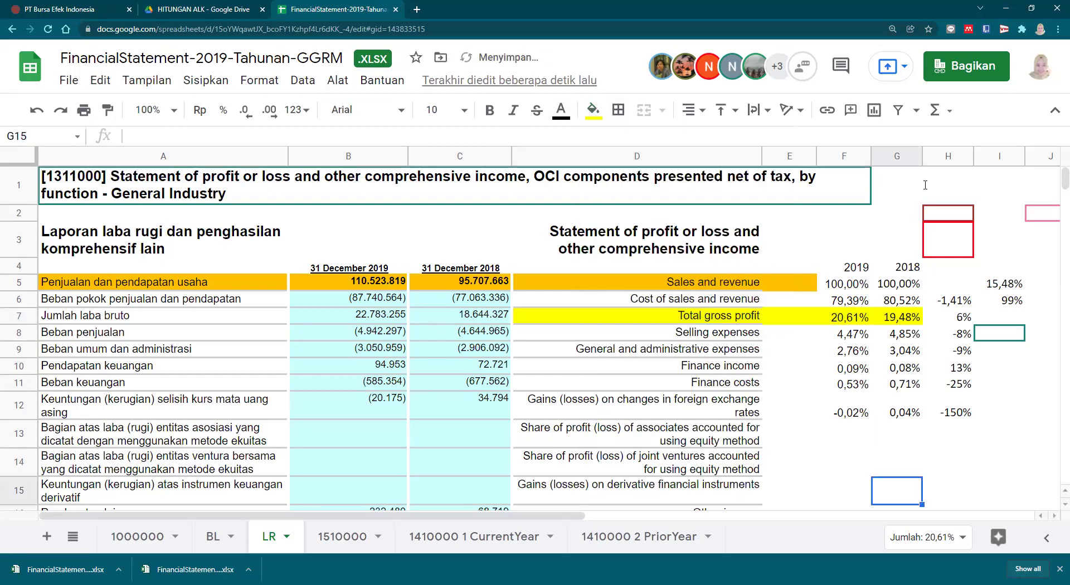
click(894, 321)
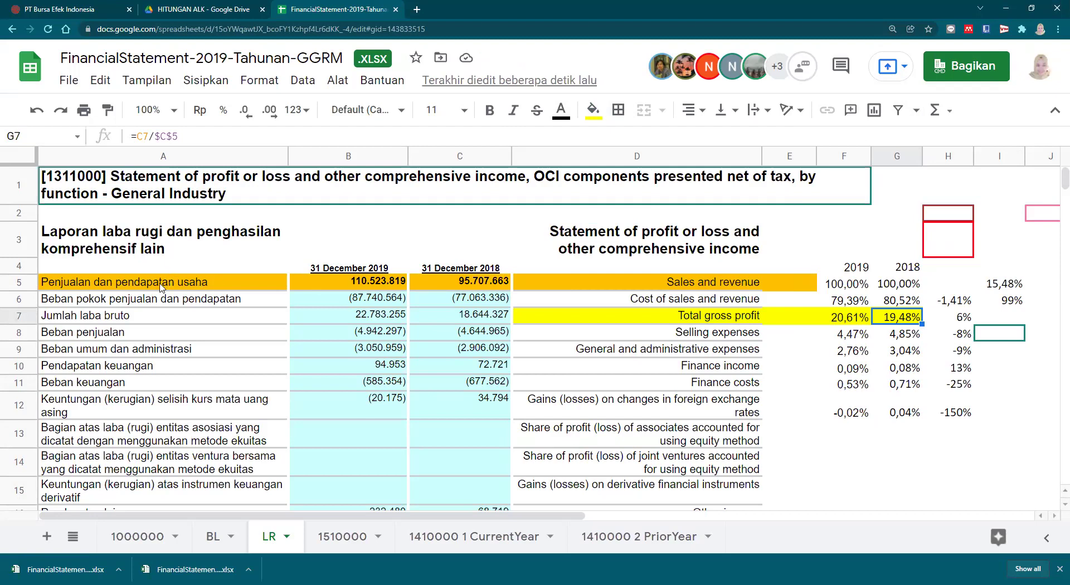
click(848, 272)
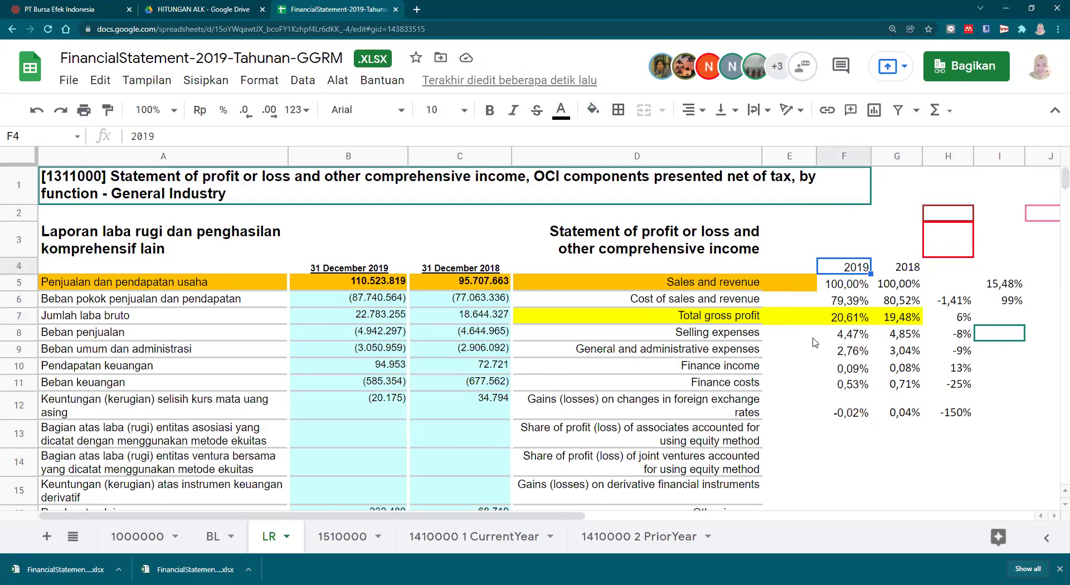
click(822, 322)
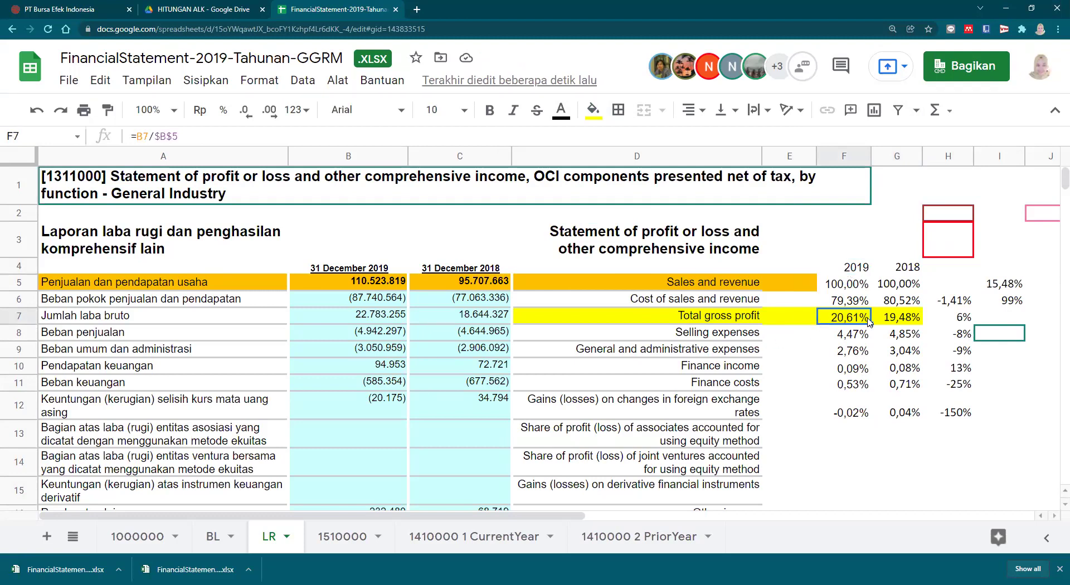
Examine the gross profit ratios in F7:G7 and their change in H7 against the cost of sales change and sales growth in I5.
click(950, 321)
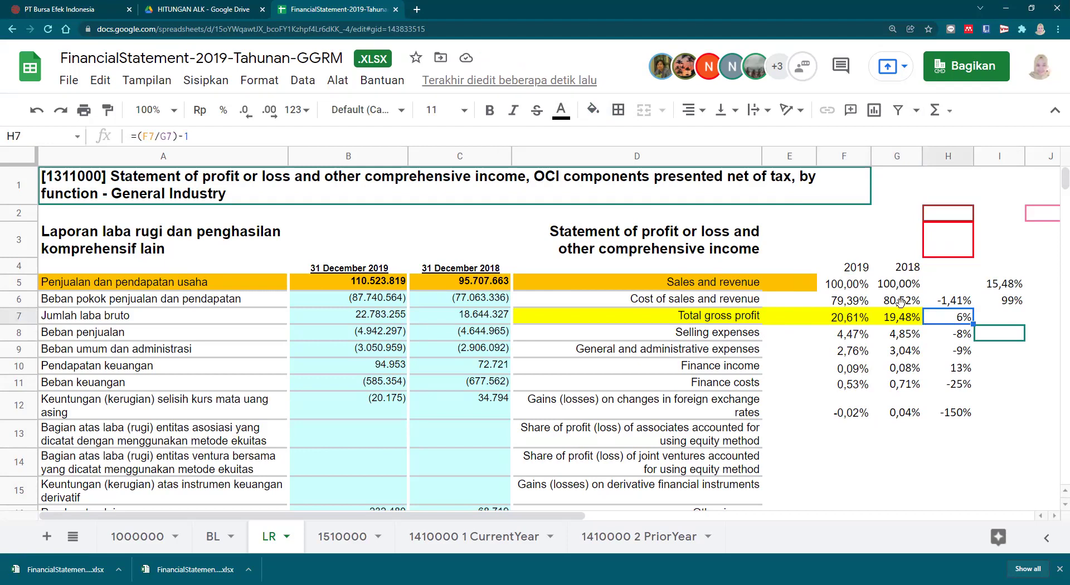
click(839, 322)
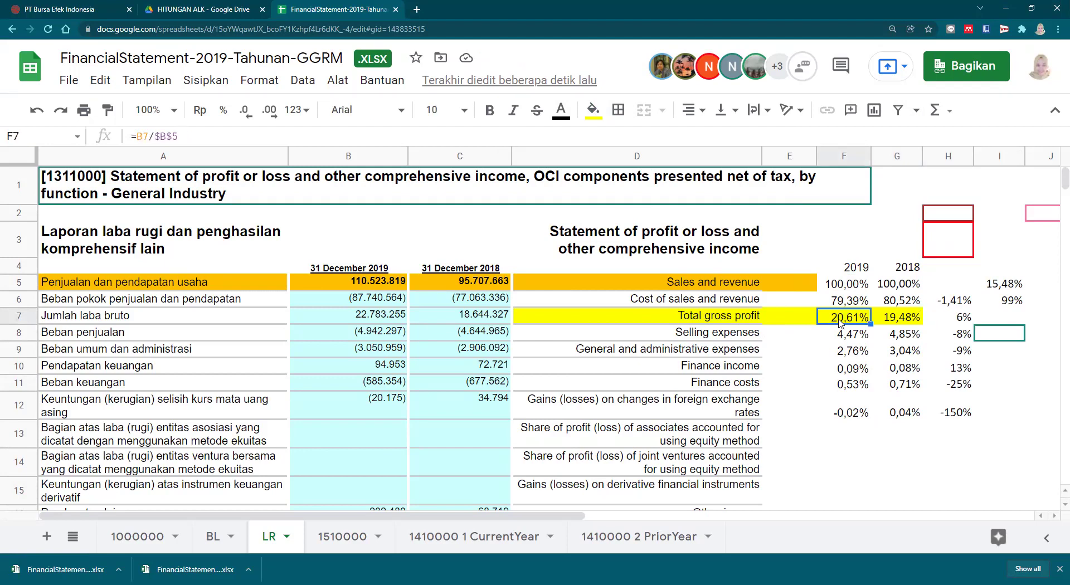
click(238, 285)
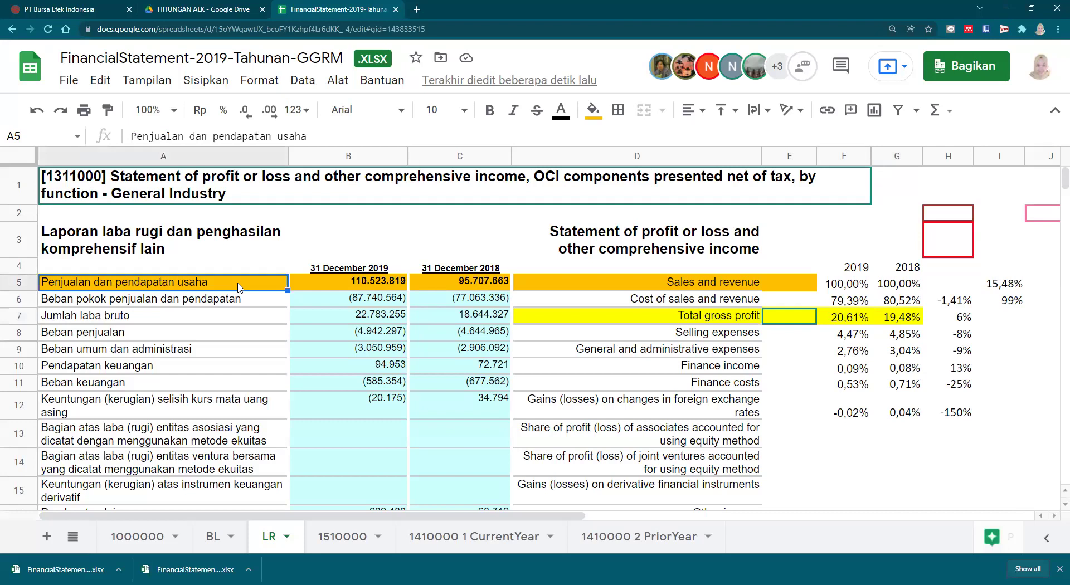
click(840, 322)
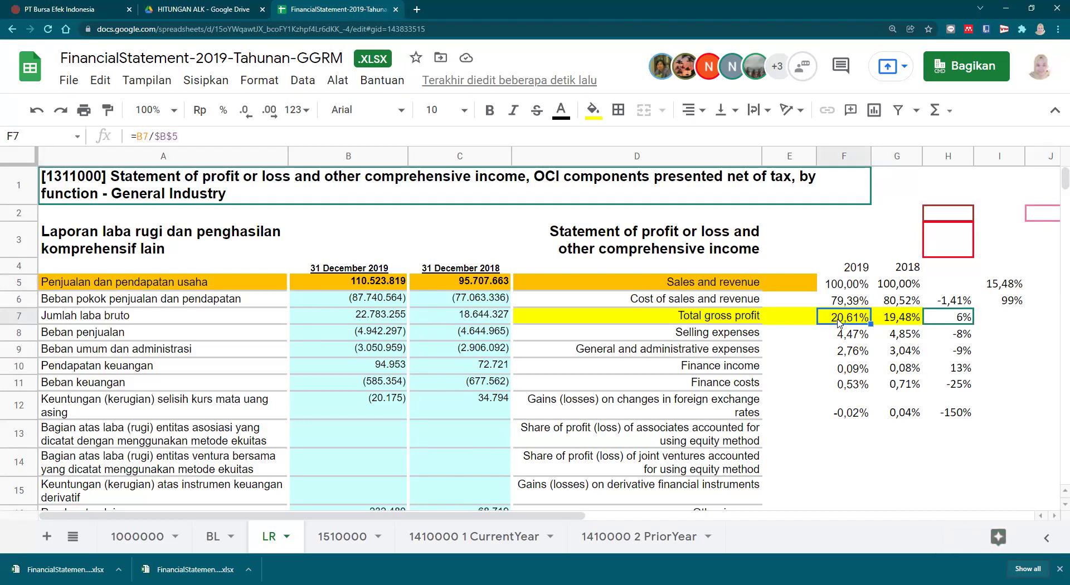
click(917, 268)
click(952, 322)
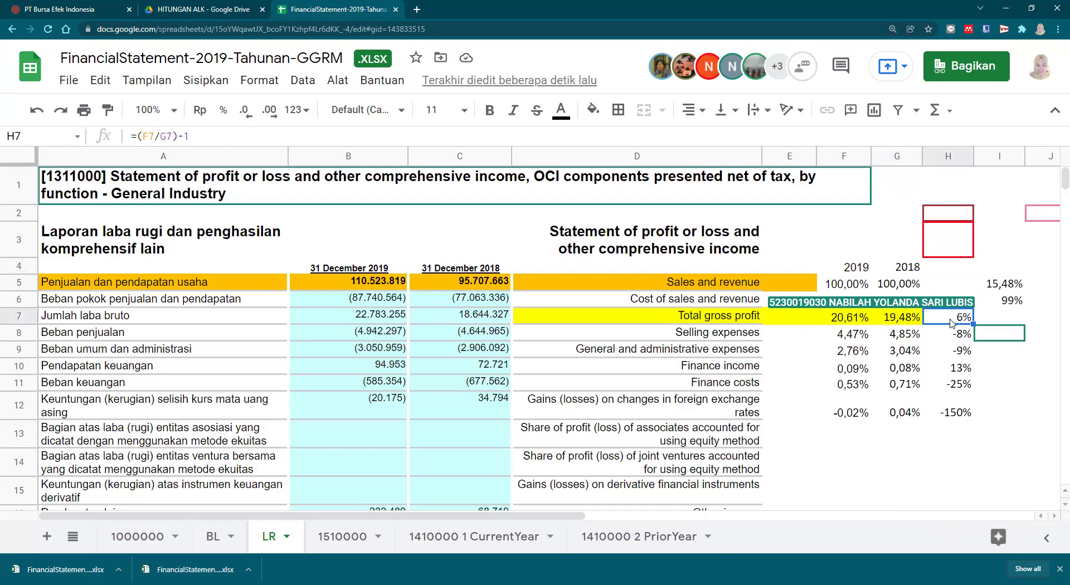
click(952, 460)
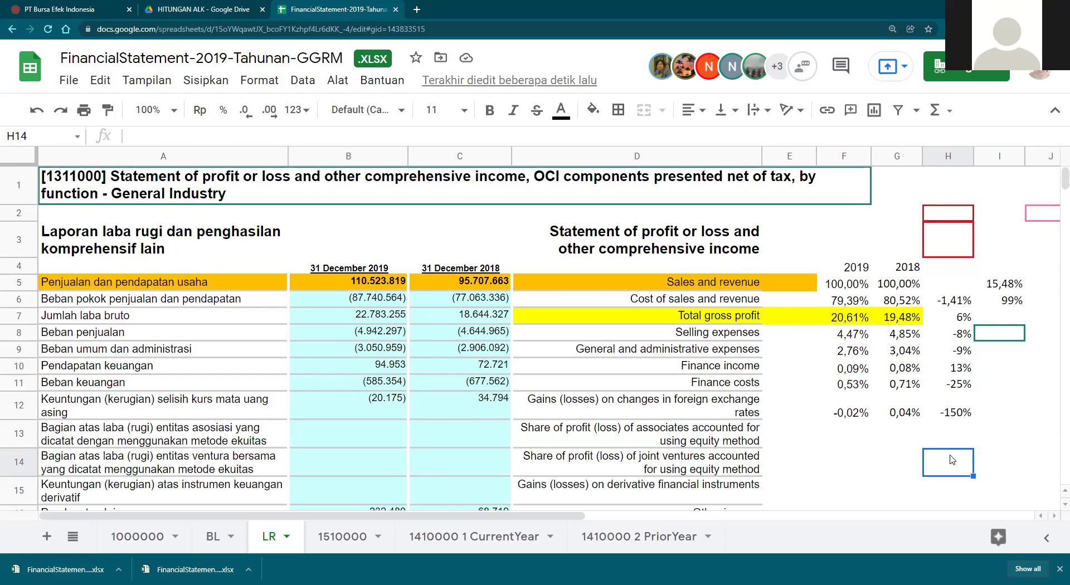
click(959, 305)
click(998, 285)
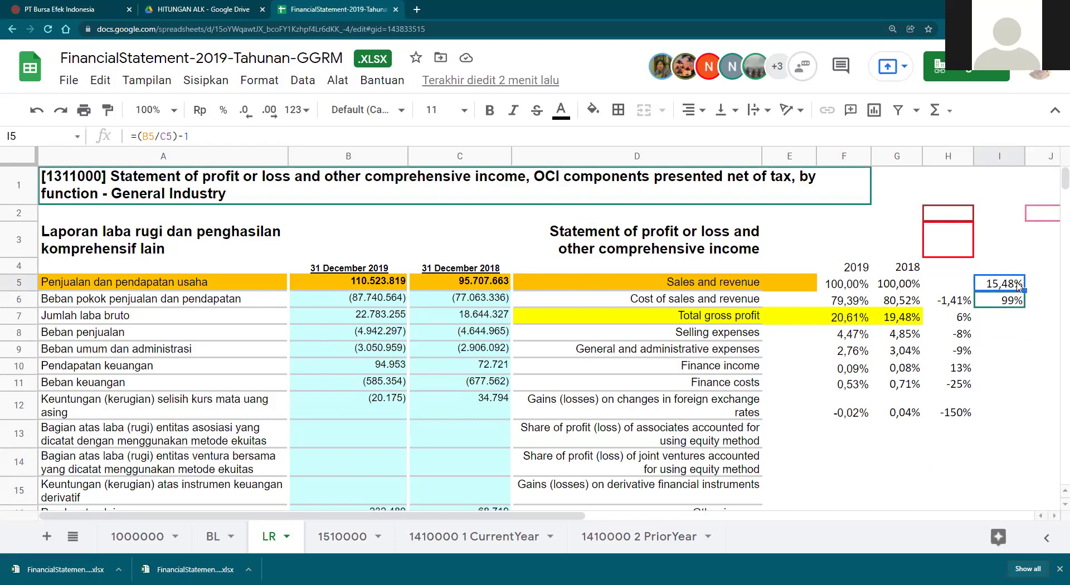
click(936, 306)
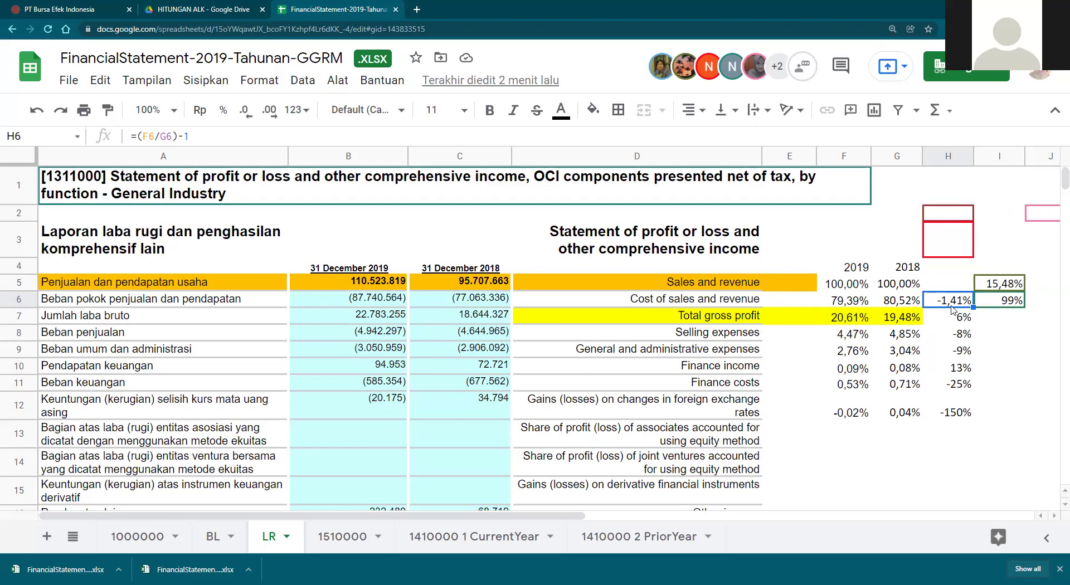
click(846, 322)
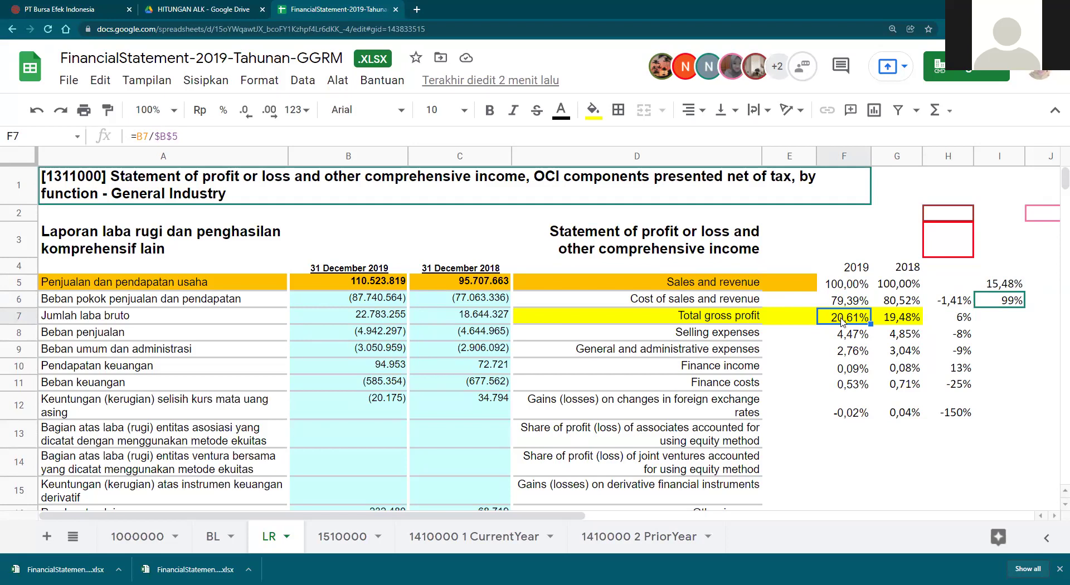
click(962, 322)
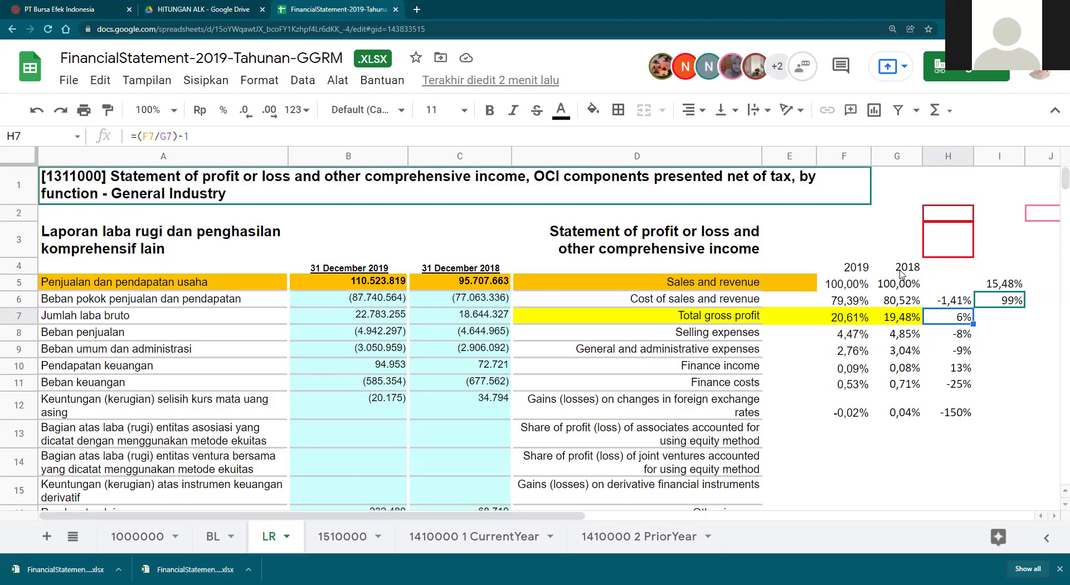
Review the vertical ratios for the rest of the LR statement, down to diluted earnings per share, and return to the sales rows.
click(349, 538)
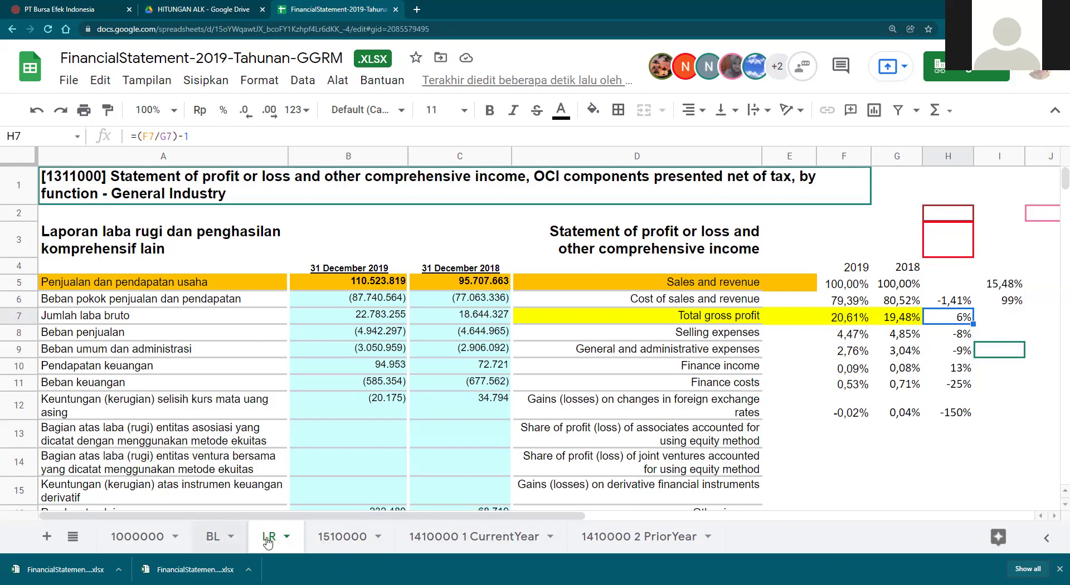
click(930, 485)
scroll(929, 485, down, 1)
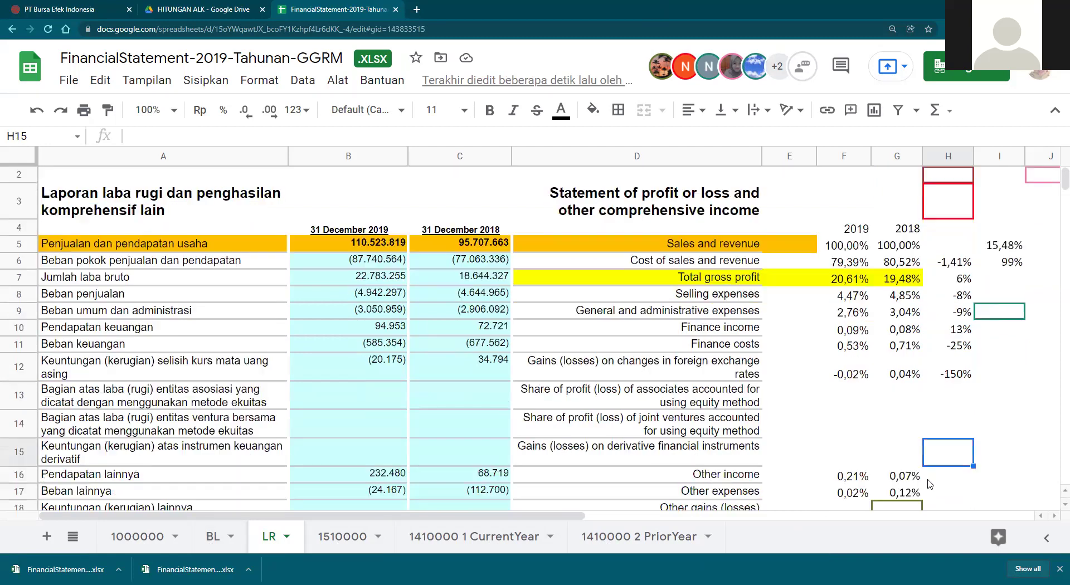
scroll(930, 485, down, 3)
scroll(930, 485, down, 6)
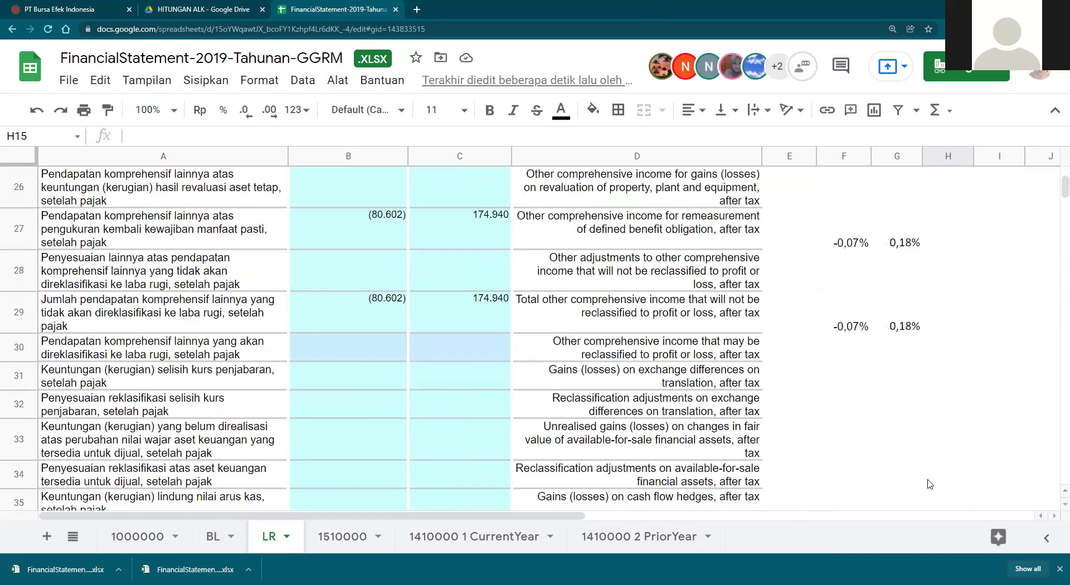
scroll(930, 485, down, 7)
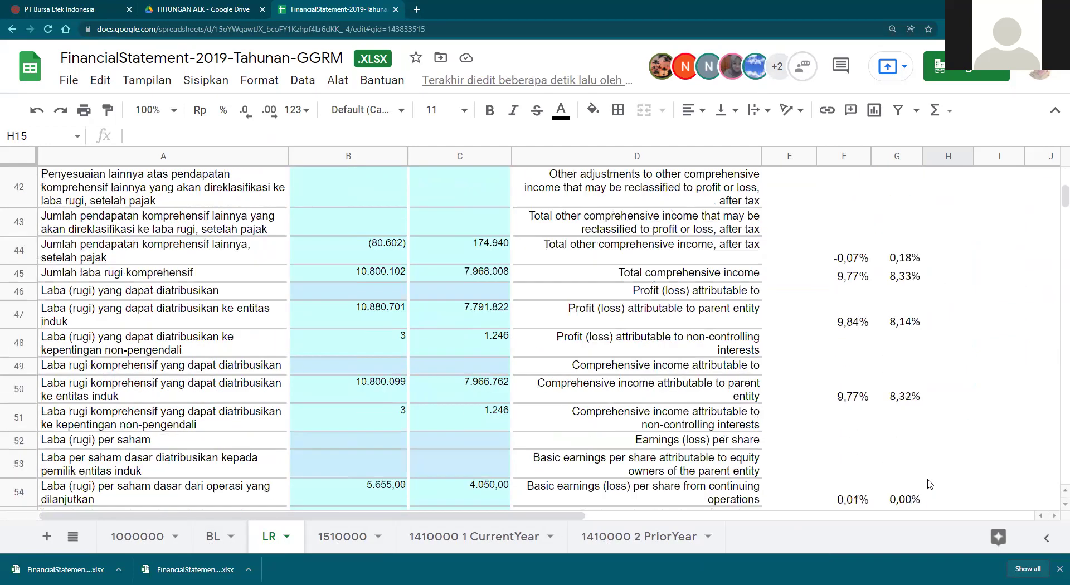
scroll(930, 486, down, 2)
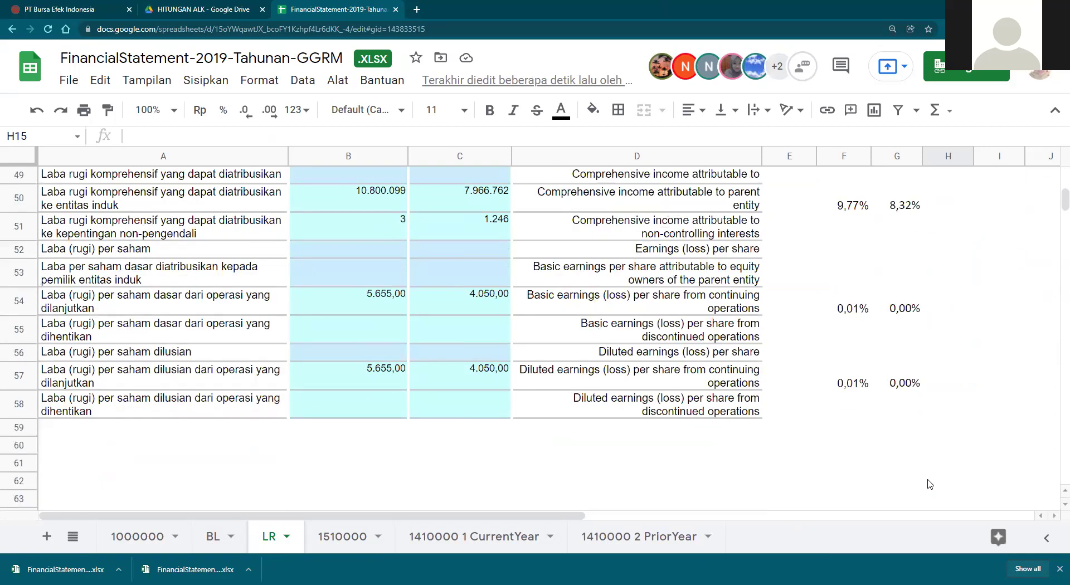
scroll(930, 485, up, 5)
scroll(930, 485, up, 6)
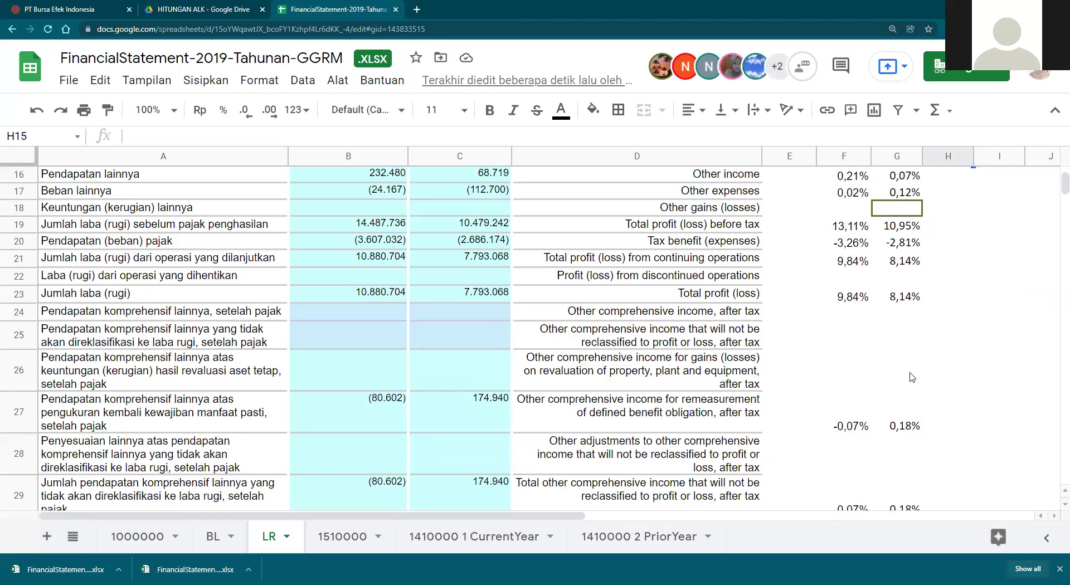
scroll(914, 387, up, 5)
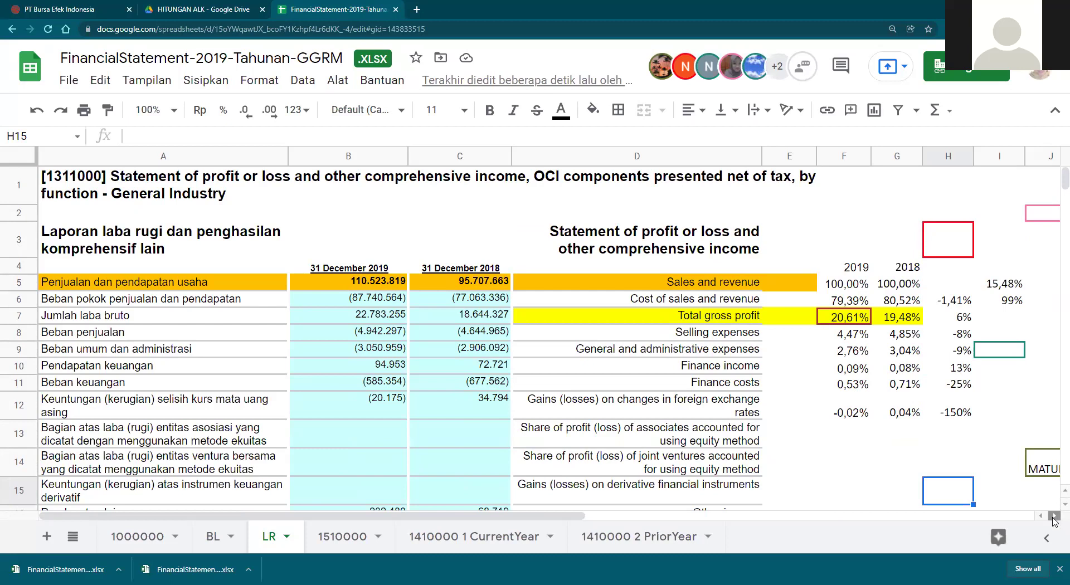
Examine the 2019 ratio column, the cost of sales ratios and change in F6:H6, and the 2019 and 2018 amounts in columns B and C.
click(1054, 516)
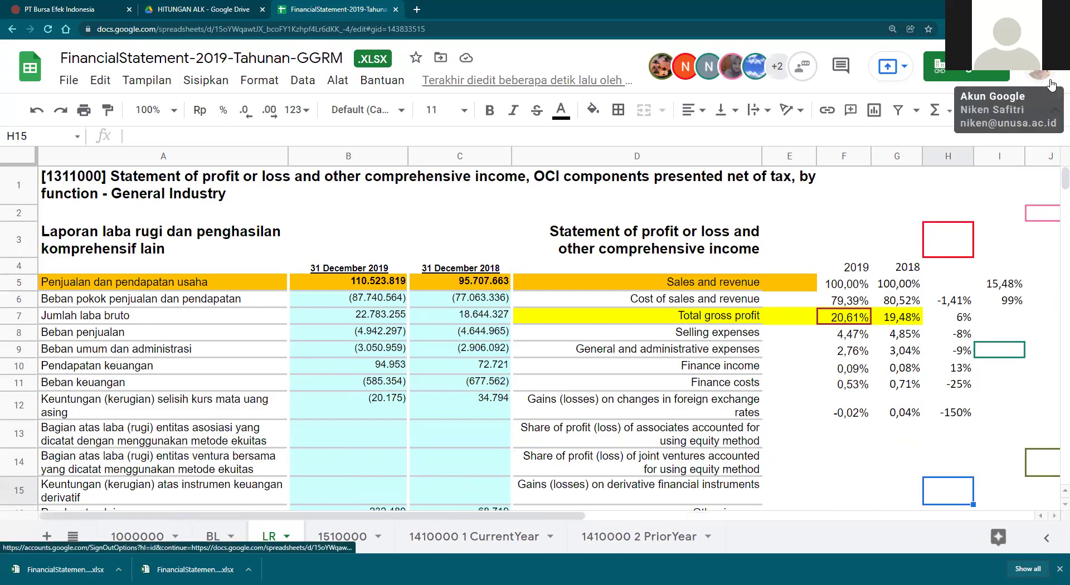
drag(853, 263, 850, 527)
scroll(880, 331, up, 3)
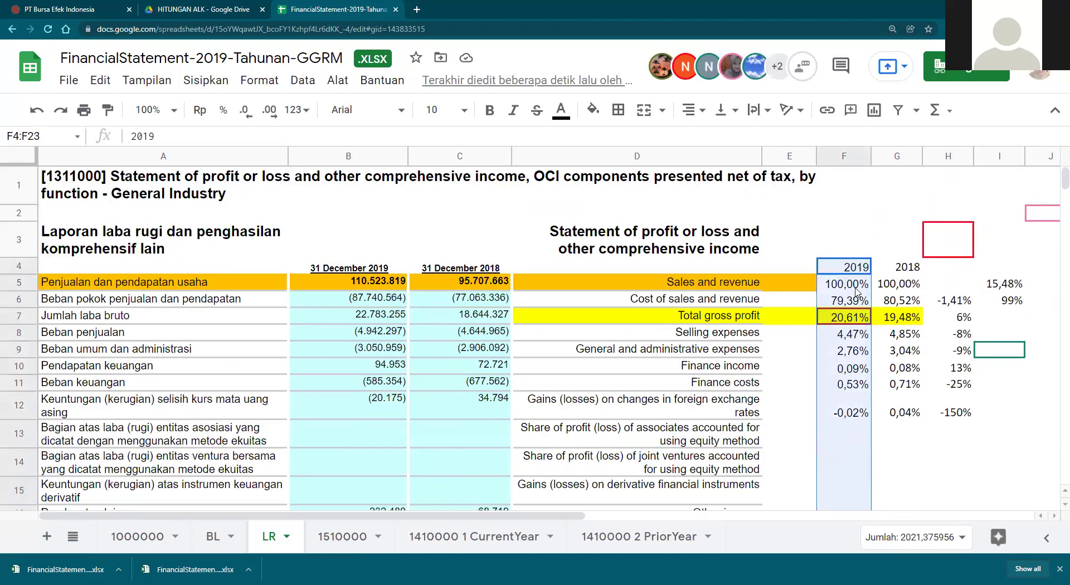
click(861, 302)
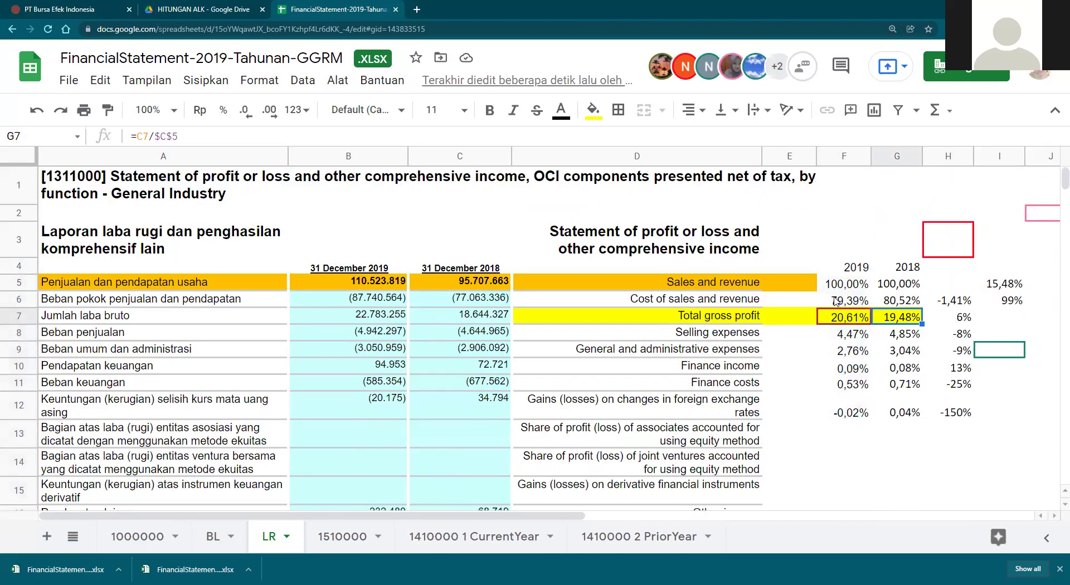
drag(861, 302, 955, 304)
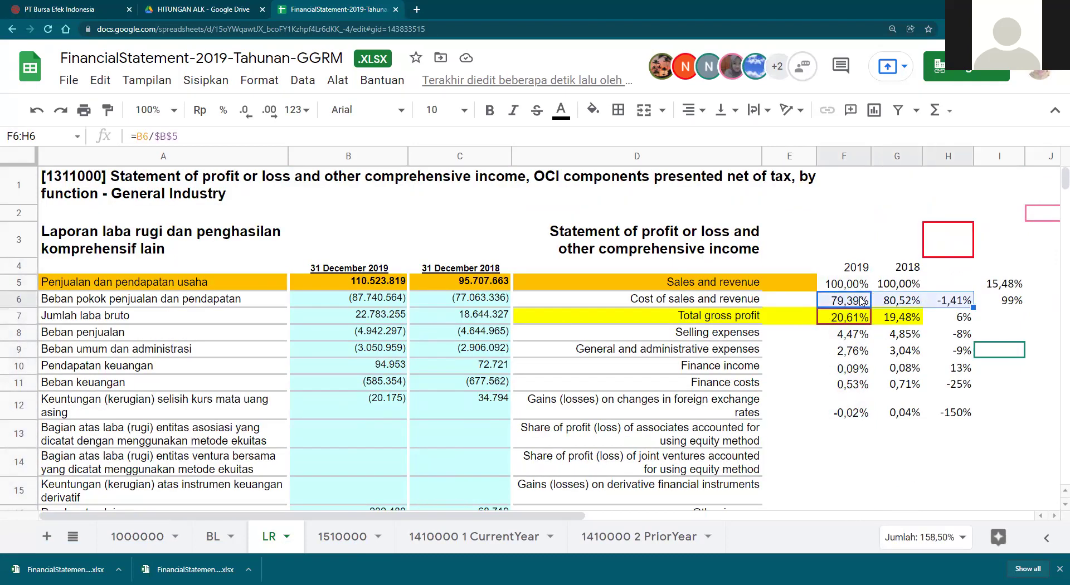
click(881, 445)
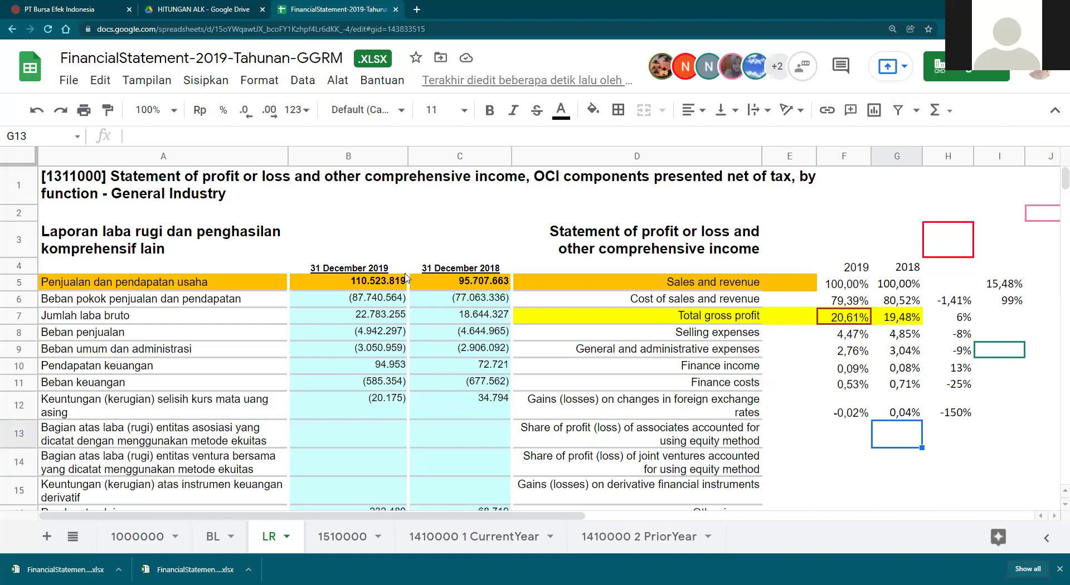
drag(365, 288, 457, 289)
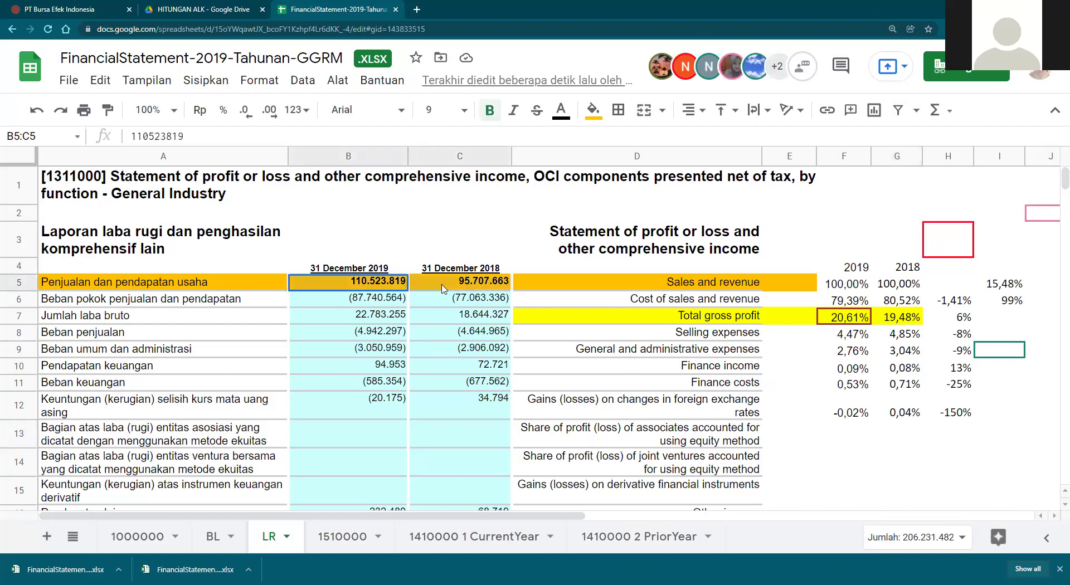
drag(368, 233, 466, 441)
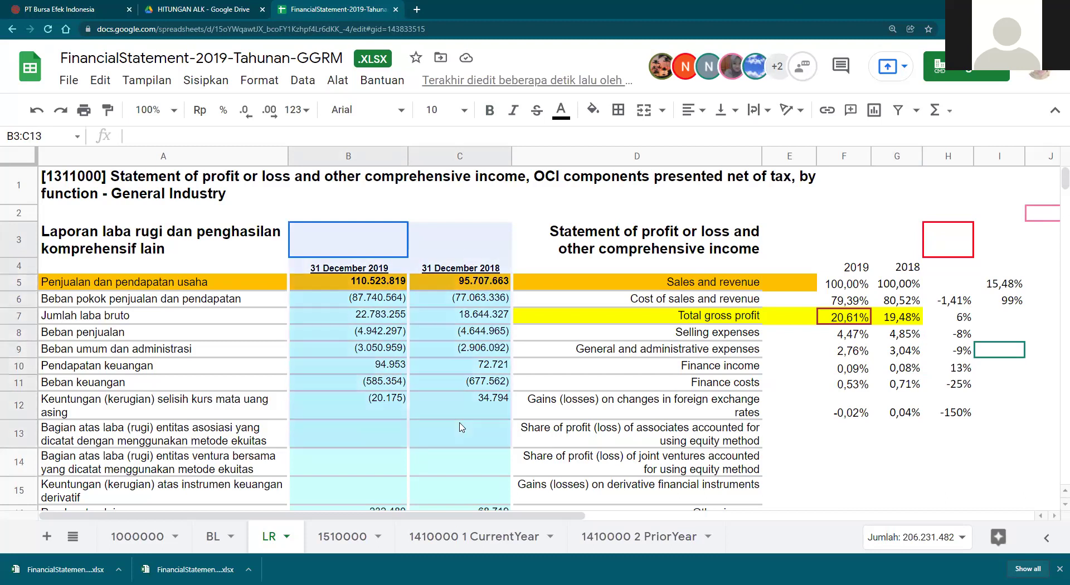
click(1001, 446)
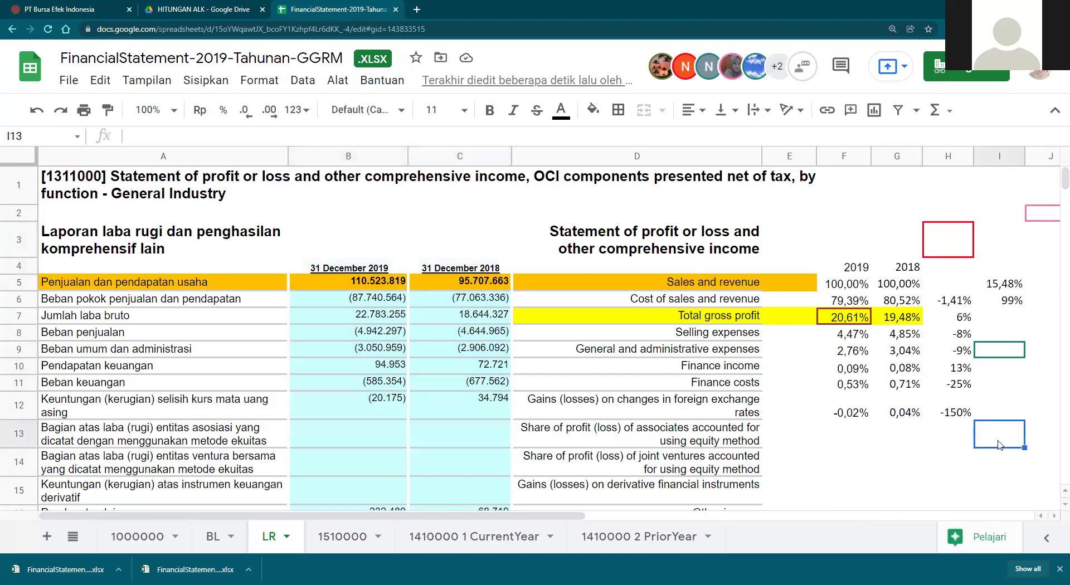